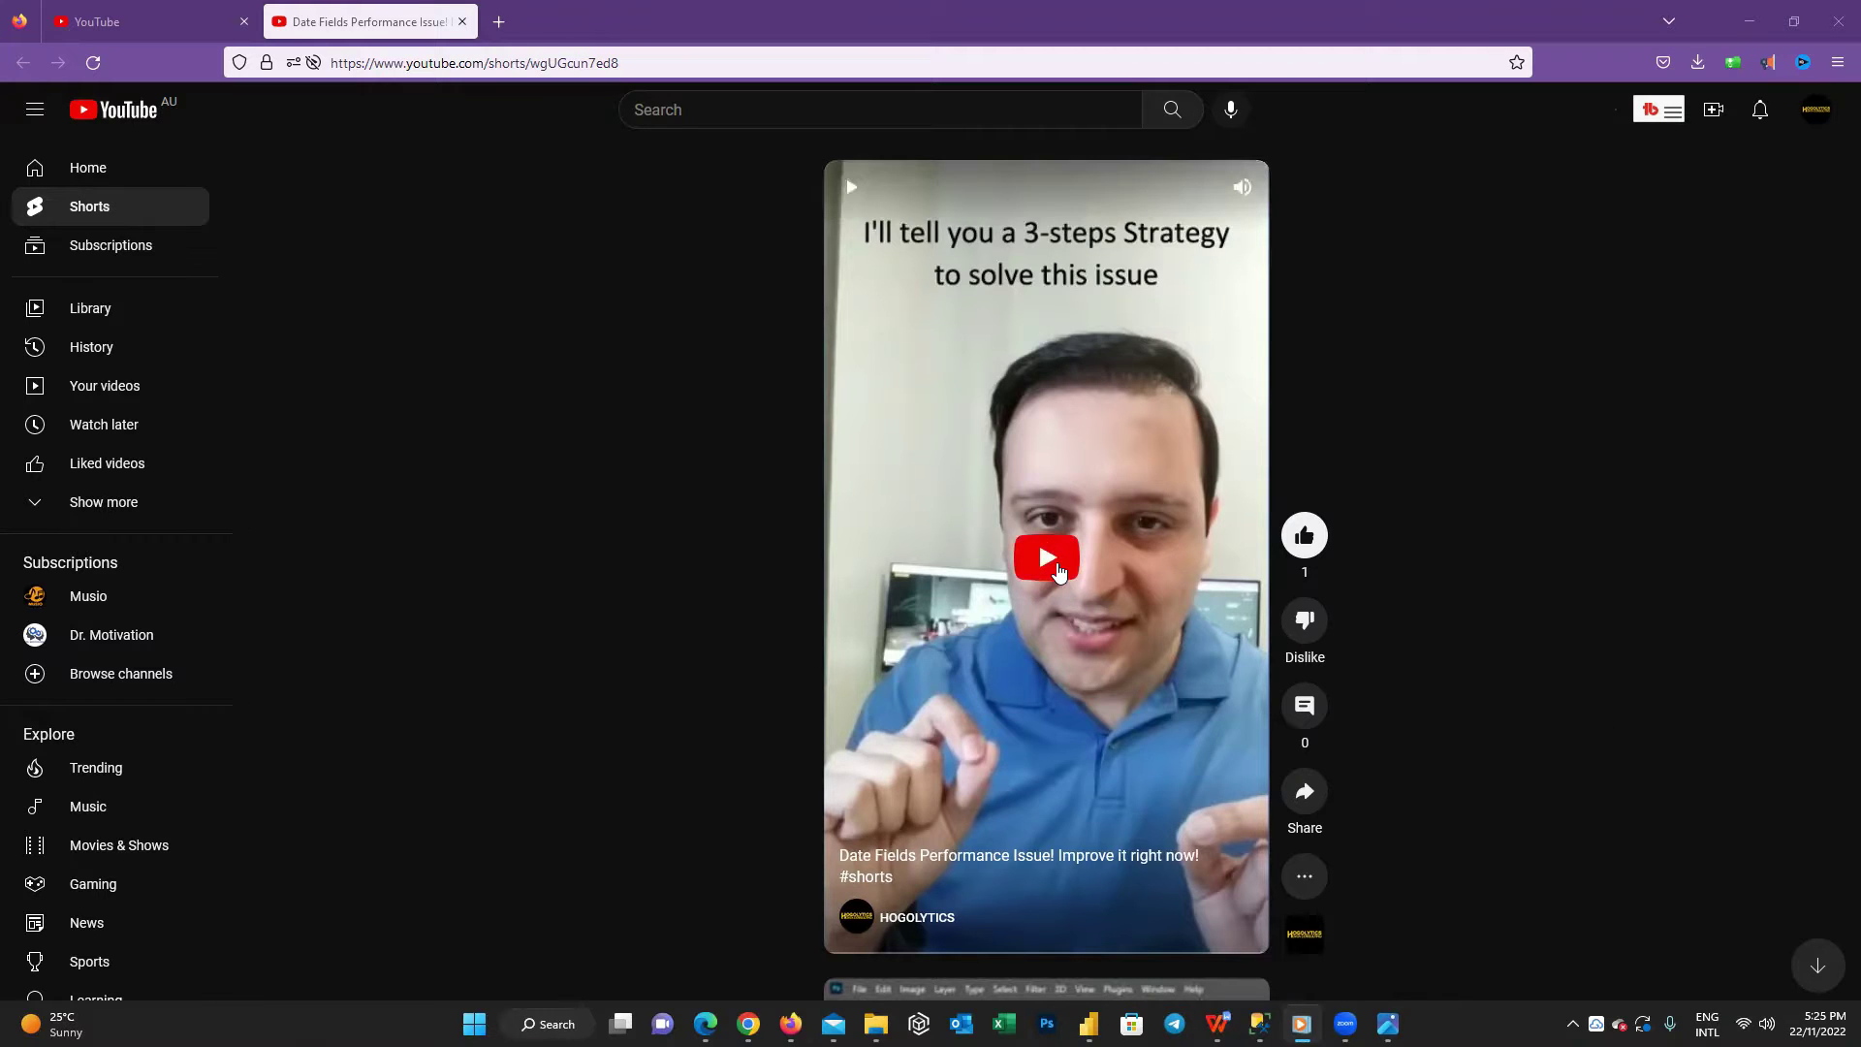
left_click(1058, 570)
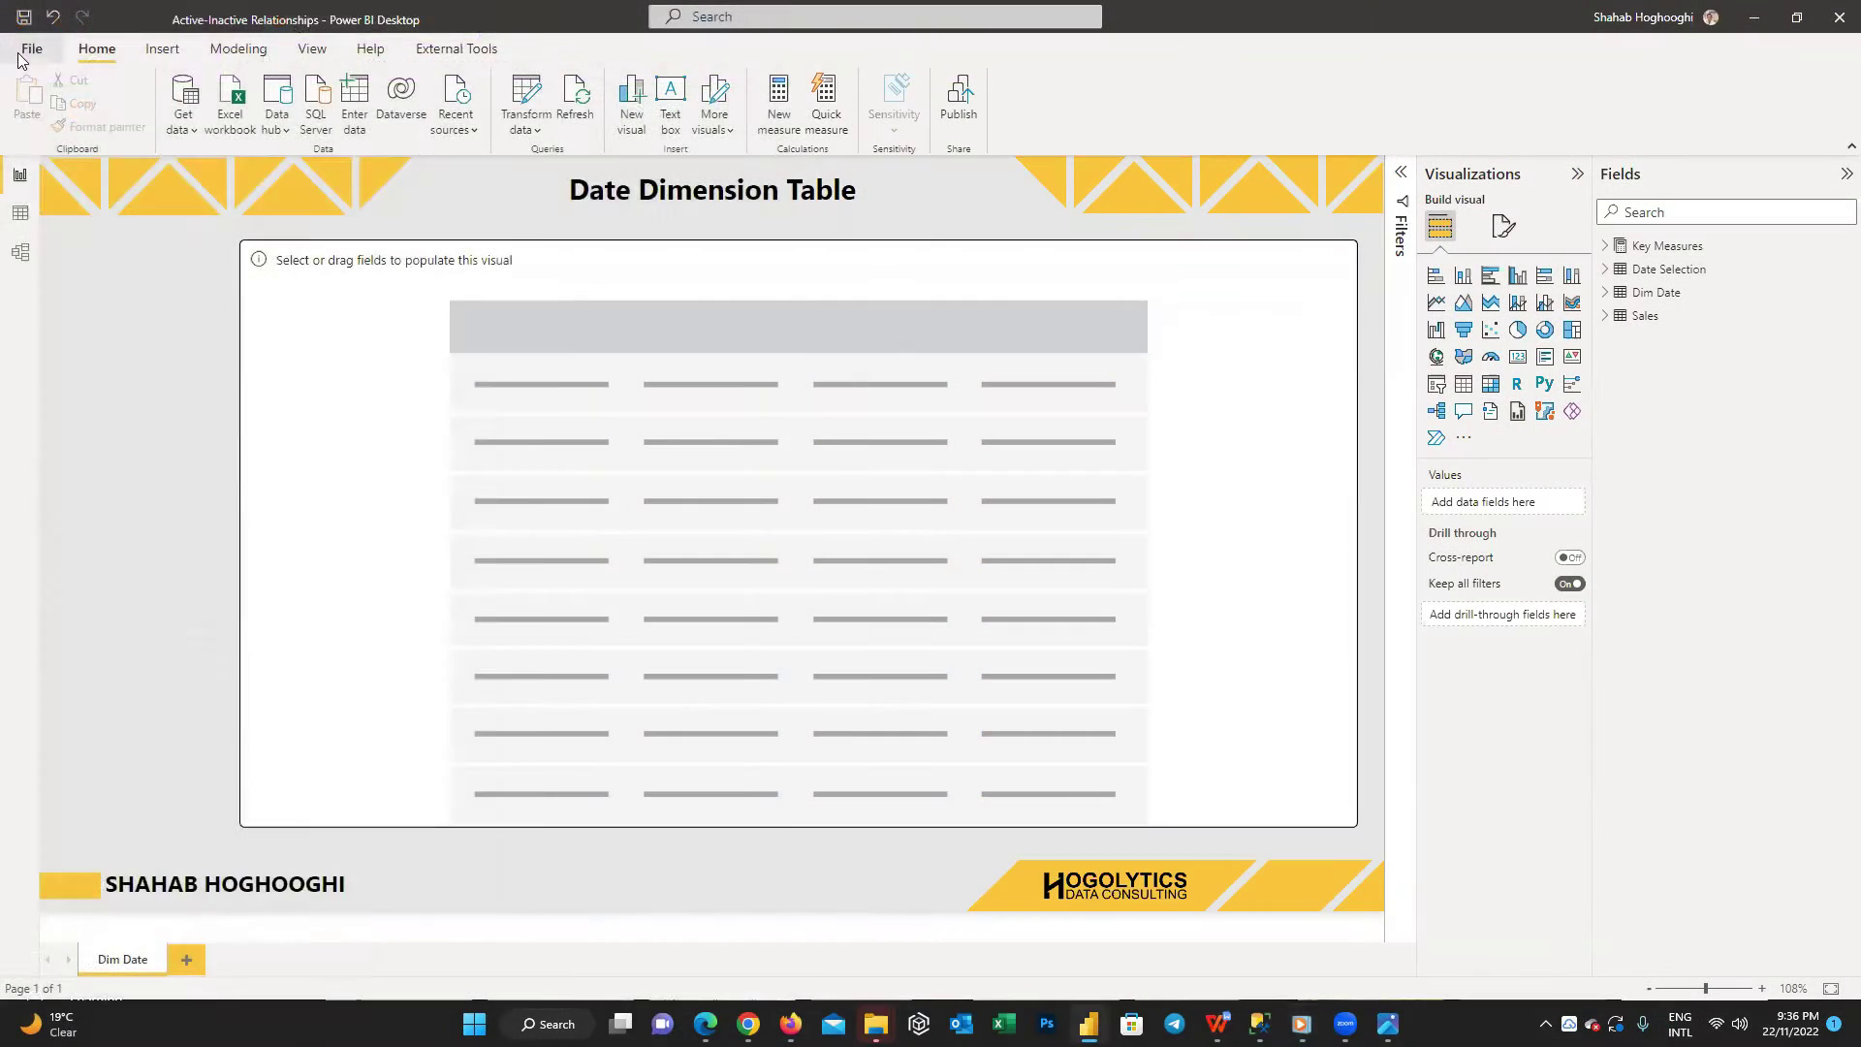
- Turn off Auto date/time in the current file's Data Load options and apply the change
left_click(21, 56)
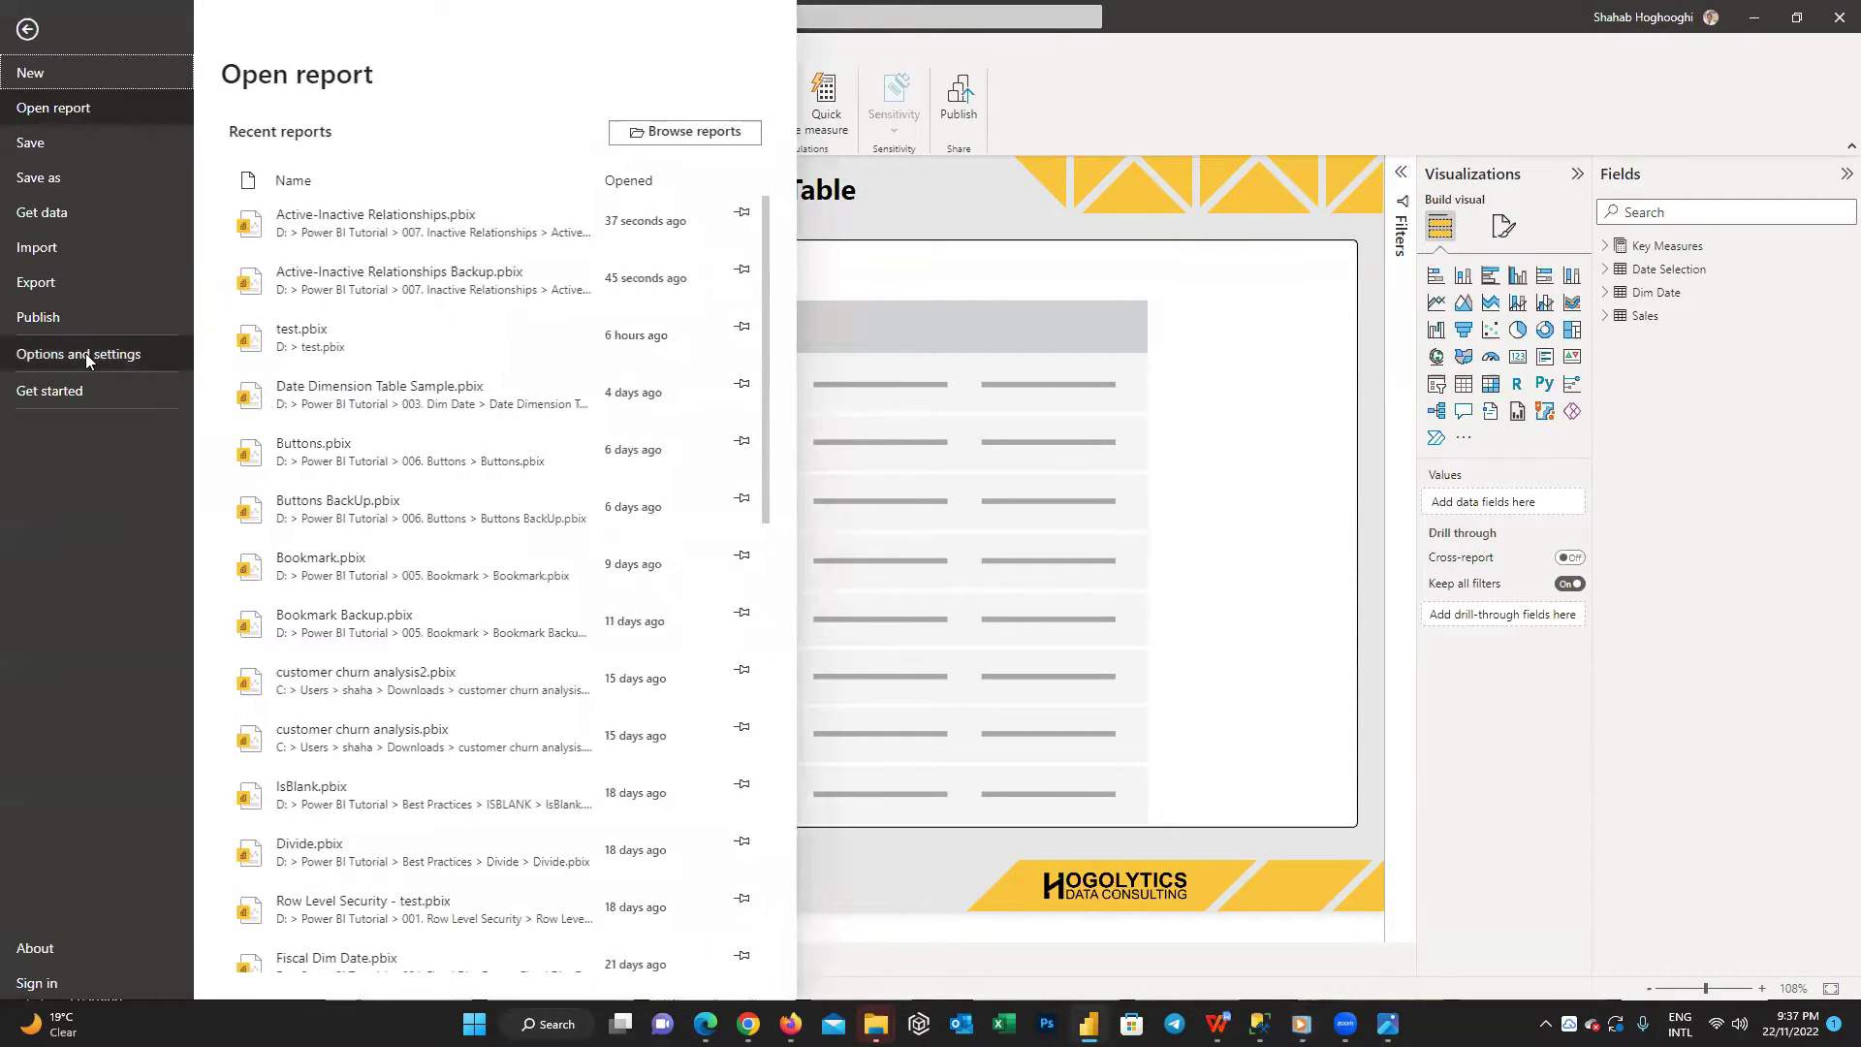
left_click(85, 353)
left_click(353, 125)
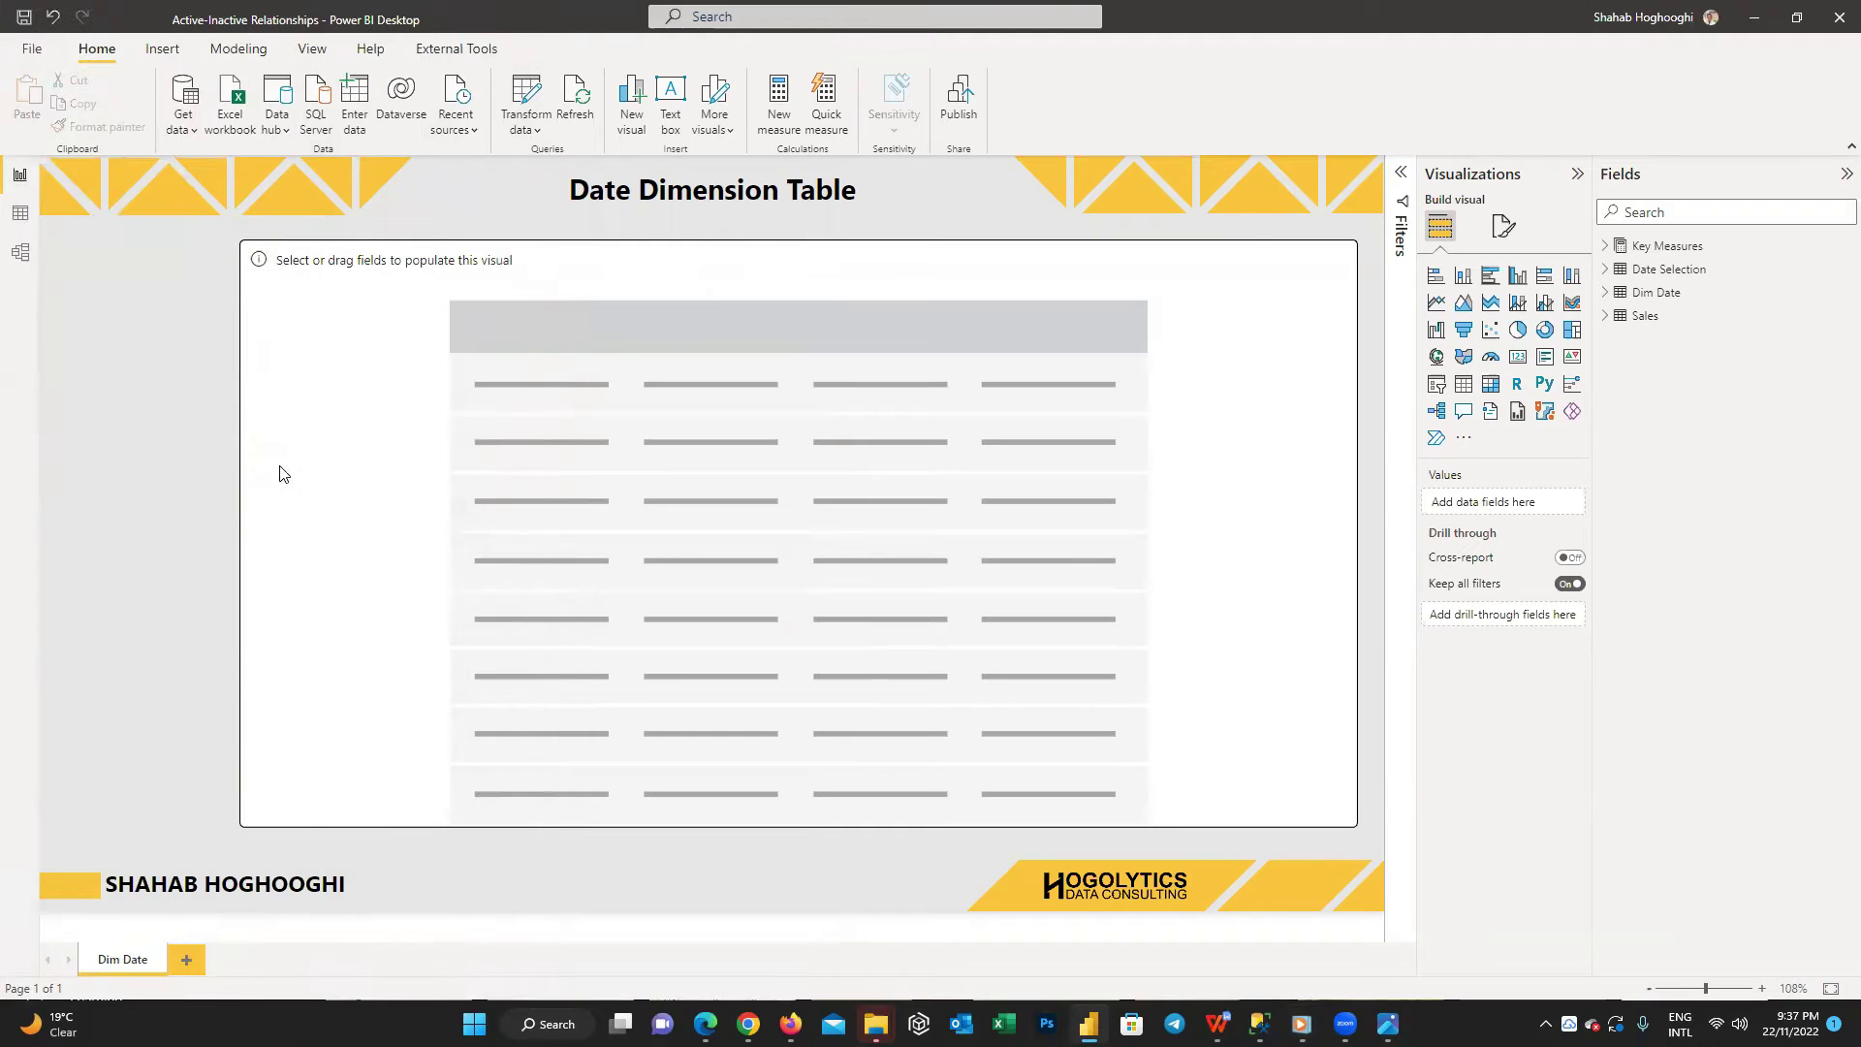
scroll(703, 543, "down", 2)
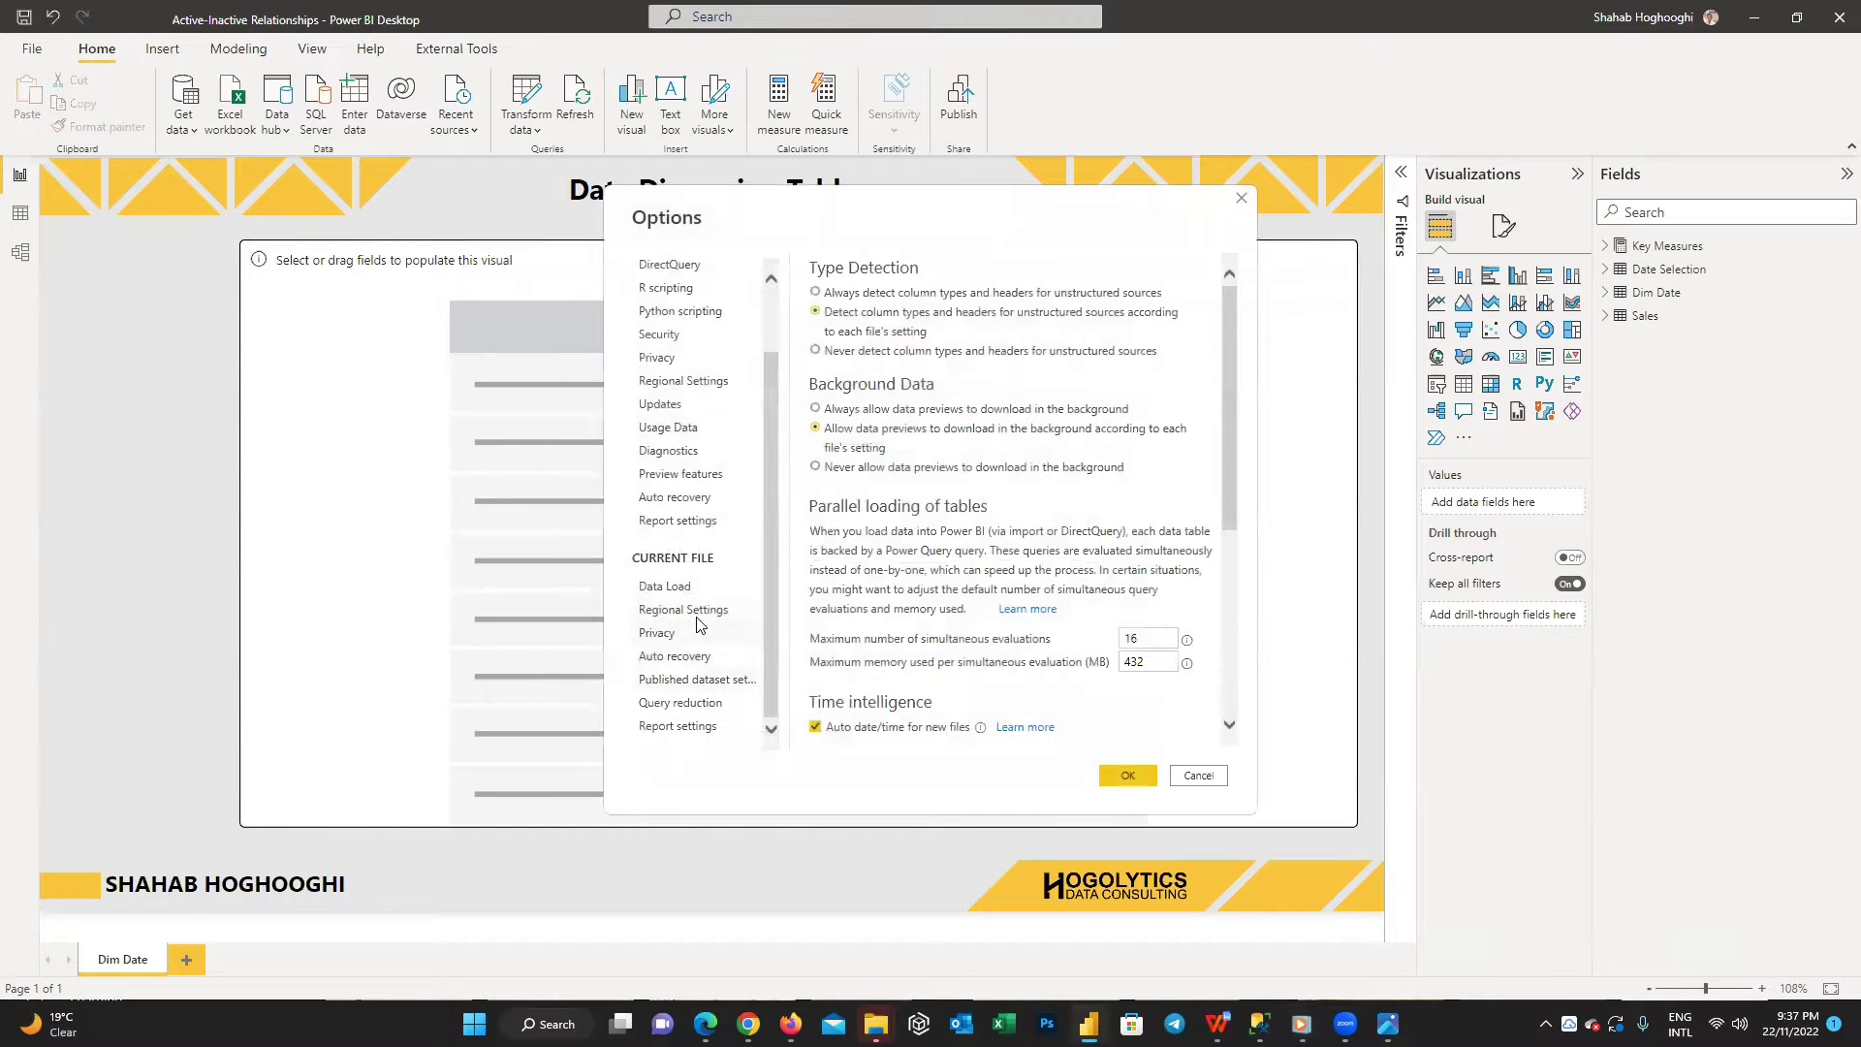
left_click(690, 611)
left_click(665, 586)
scroll(815, 634, "down", 3)
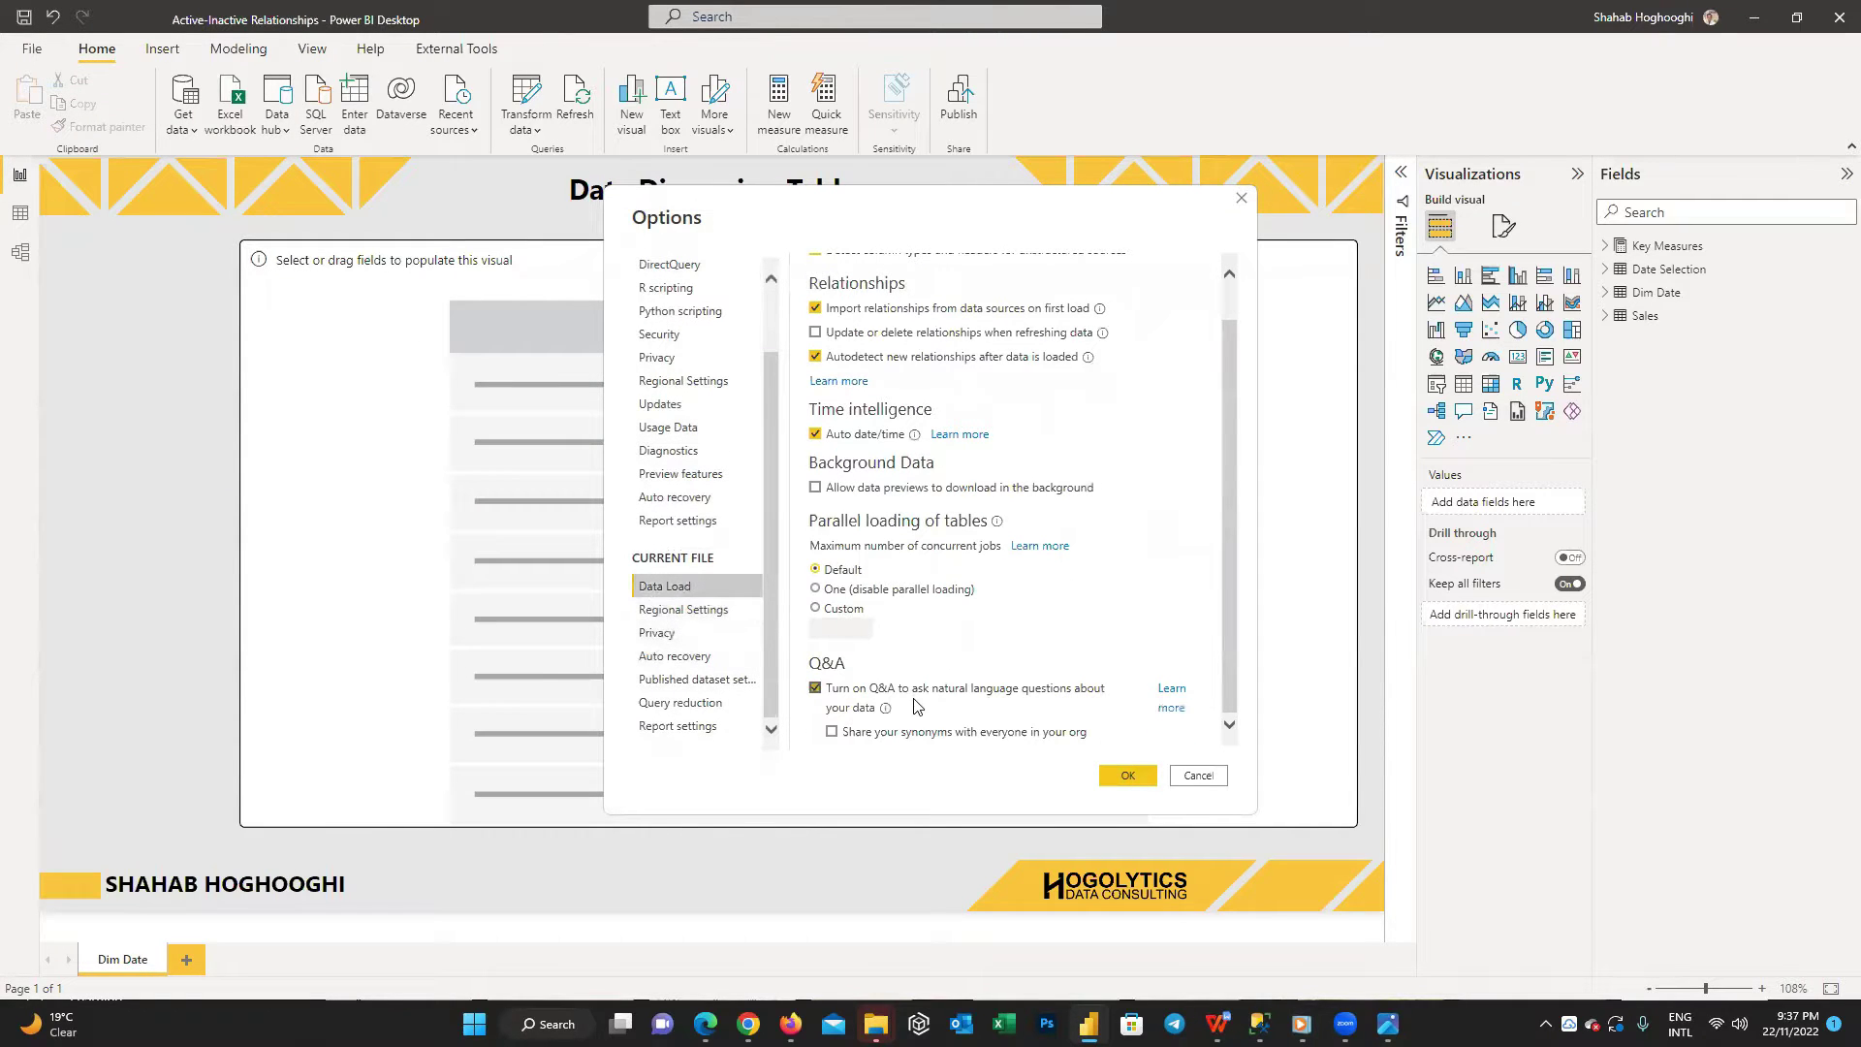
left_click(816, 434)
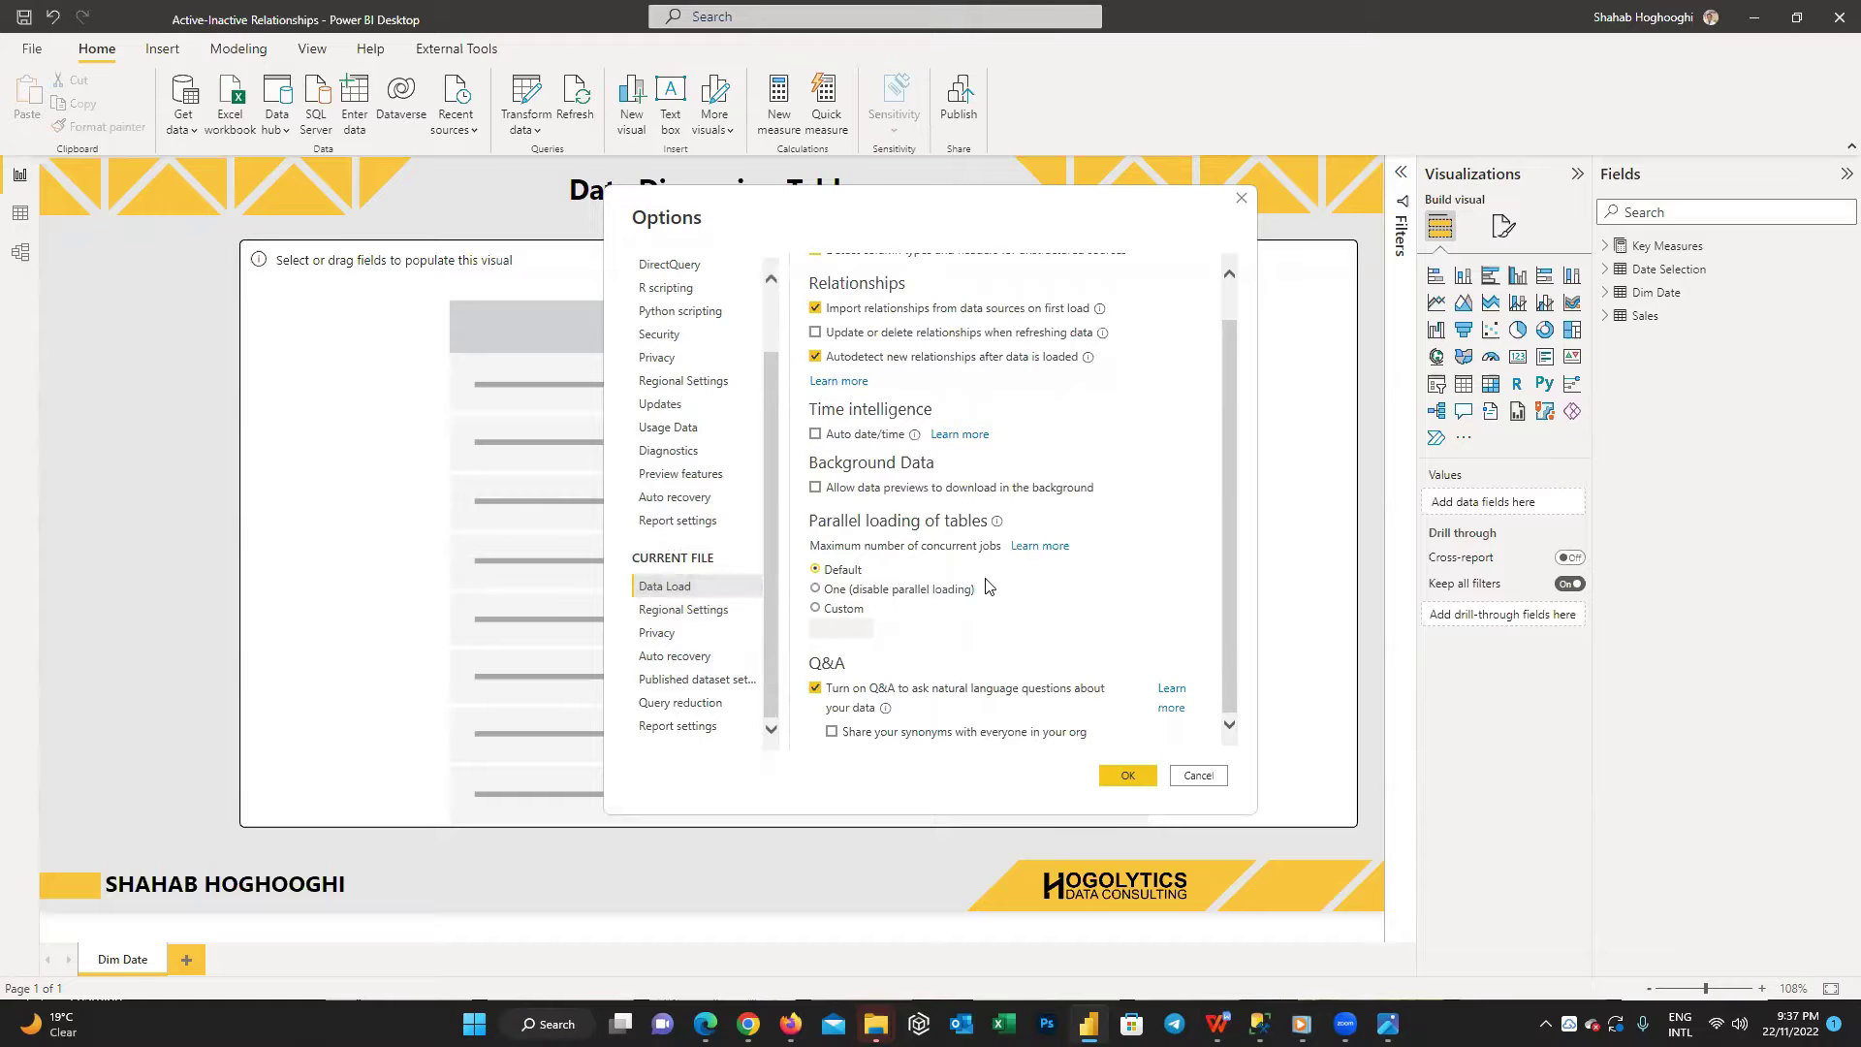
left_click(1114, 775)
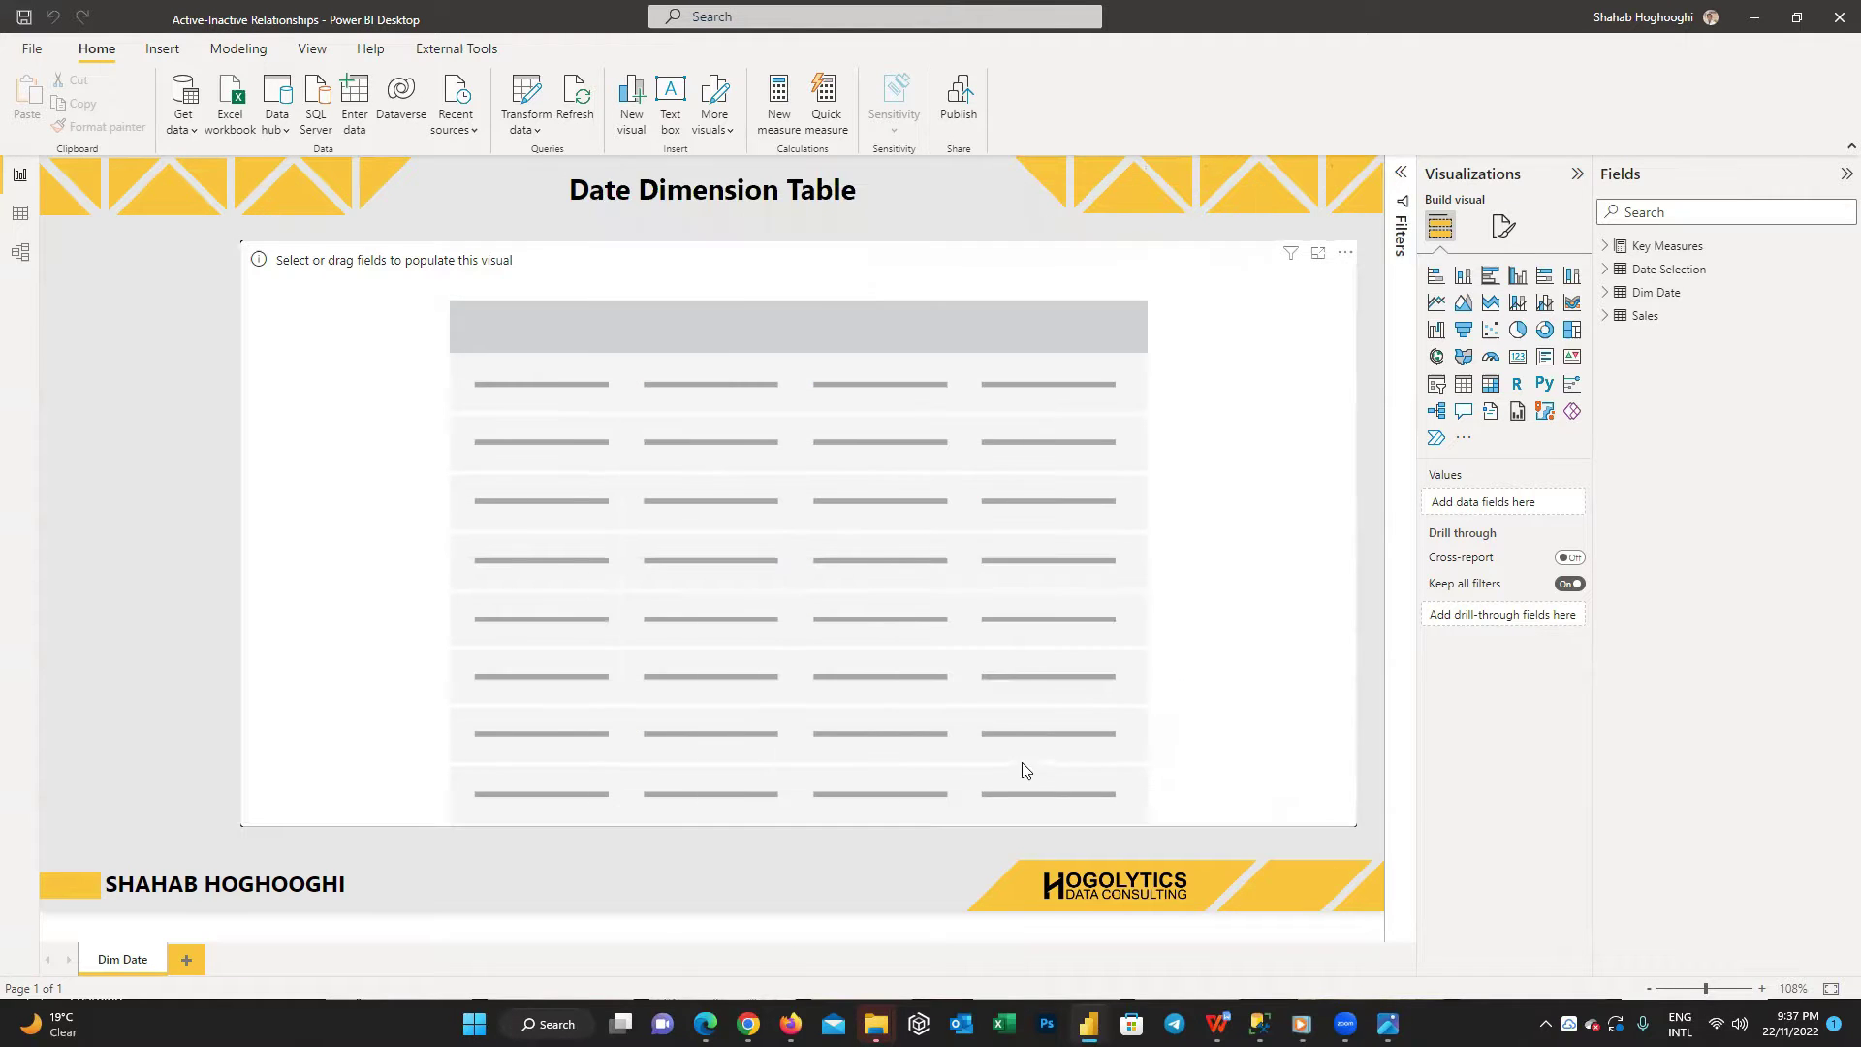
- Mark the Dim Date table as a date table, using Date as its date column
left_click(1657, 293)
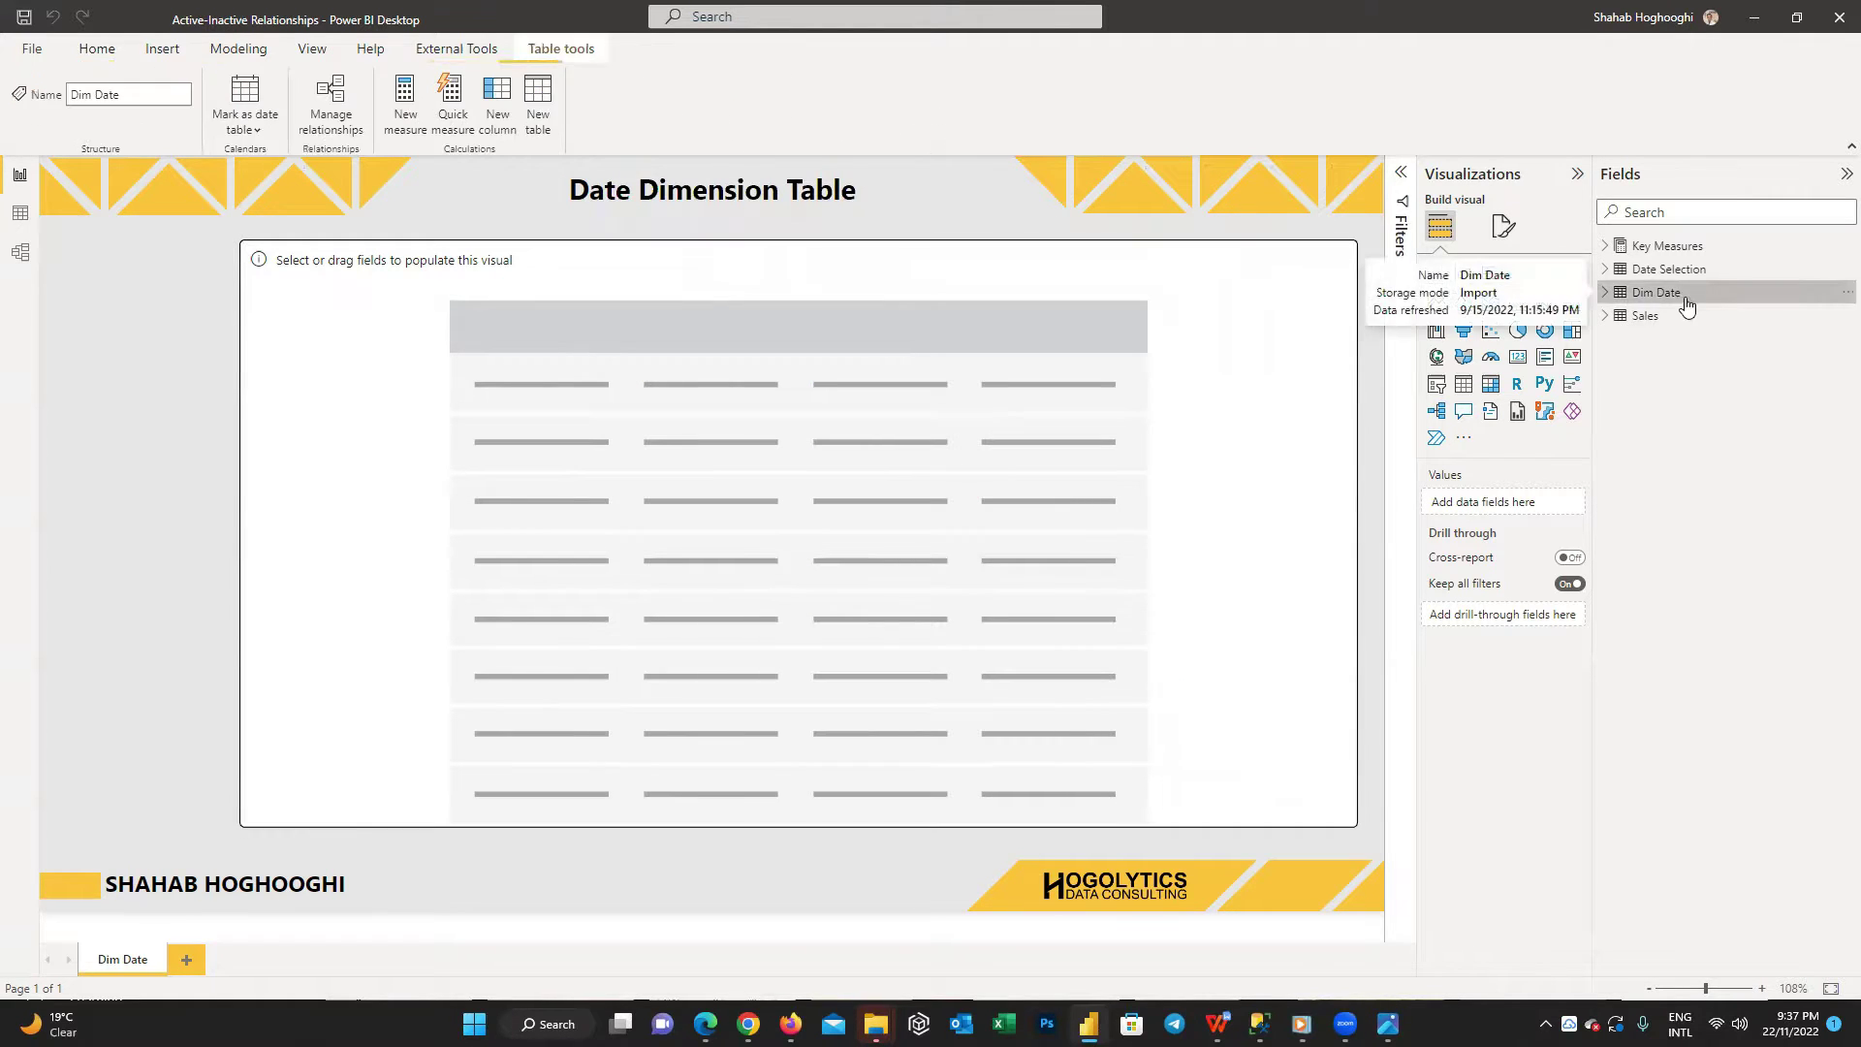
right_click(1643, 304)
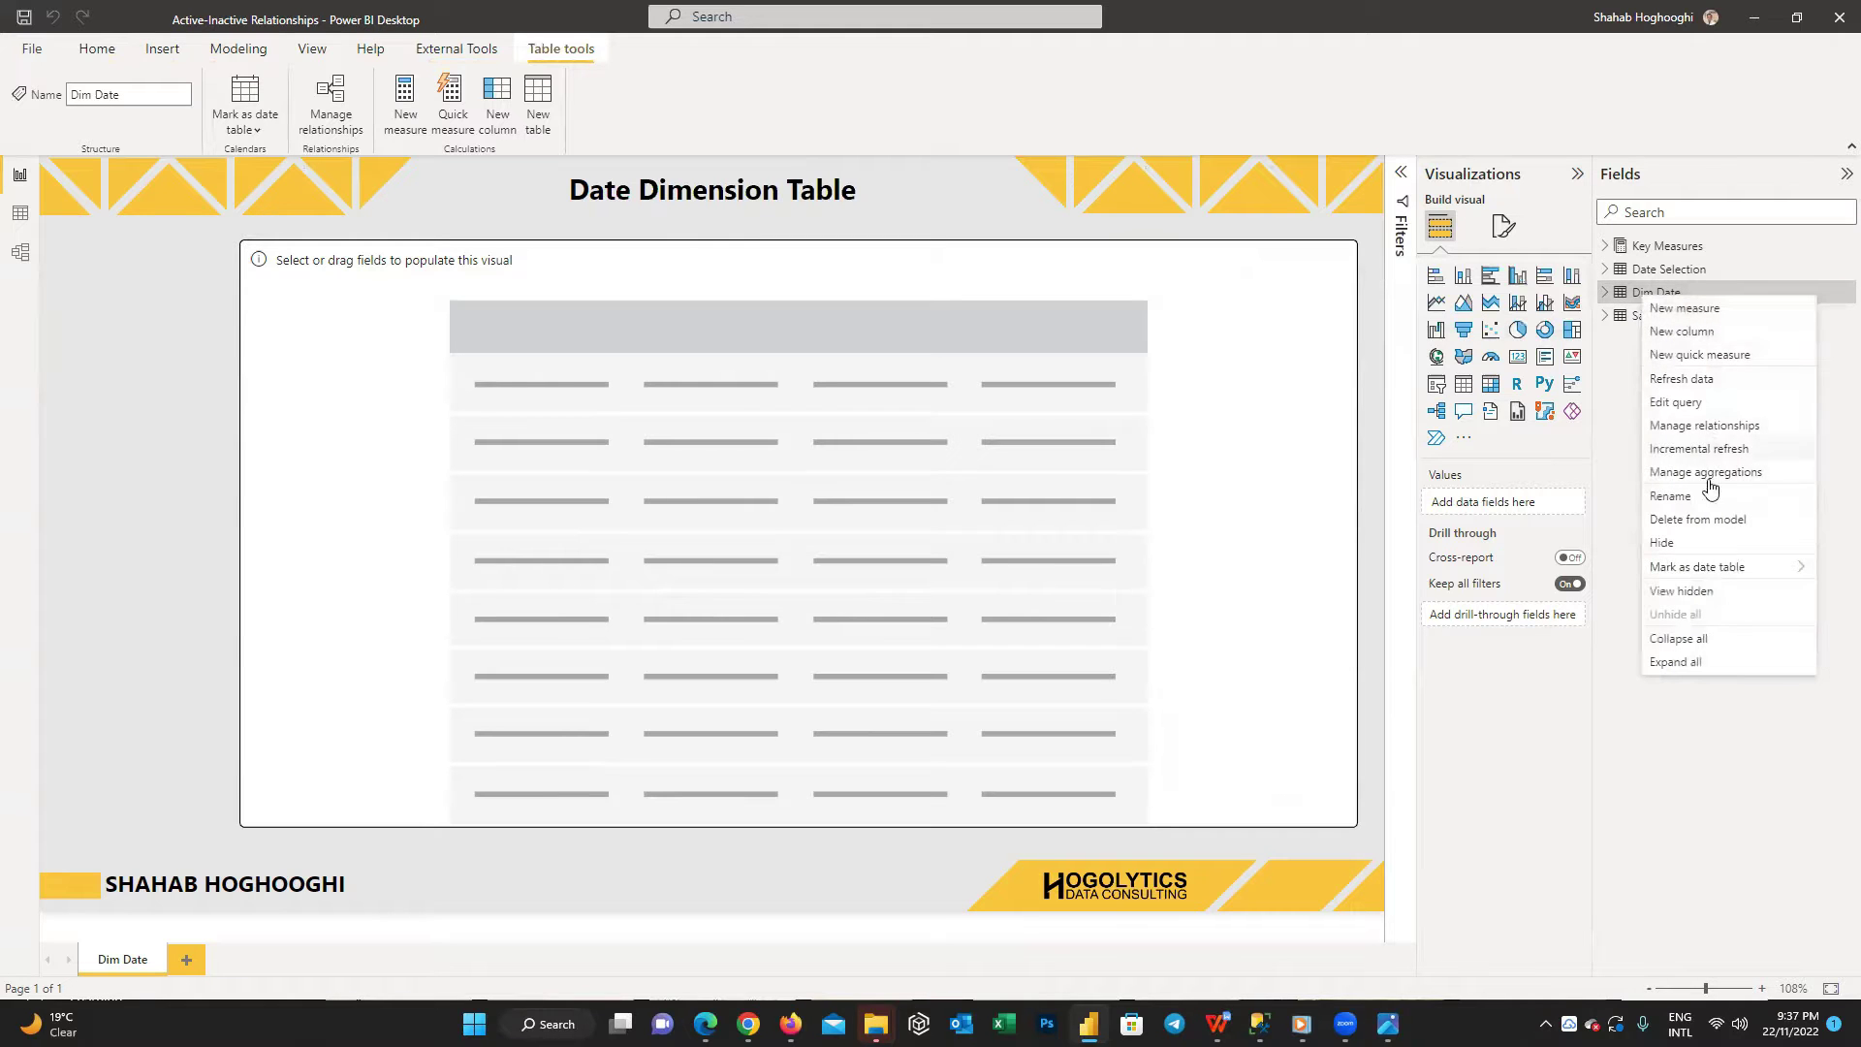
mouse_move(1686, 567)
left_click(1606, 572)
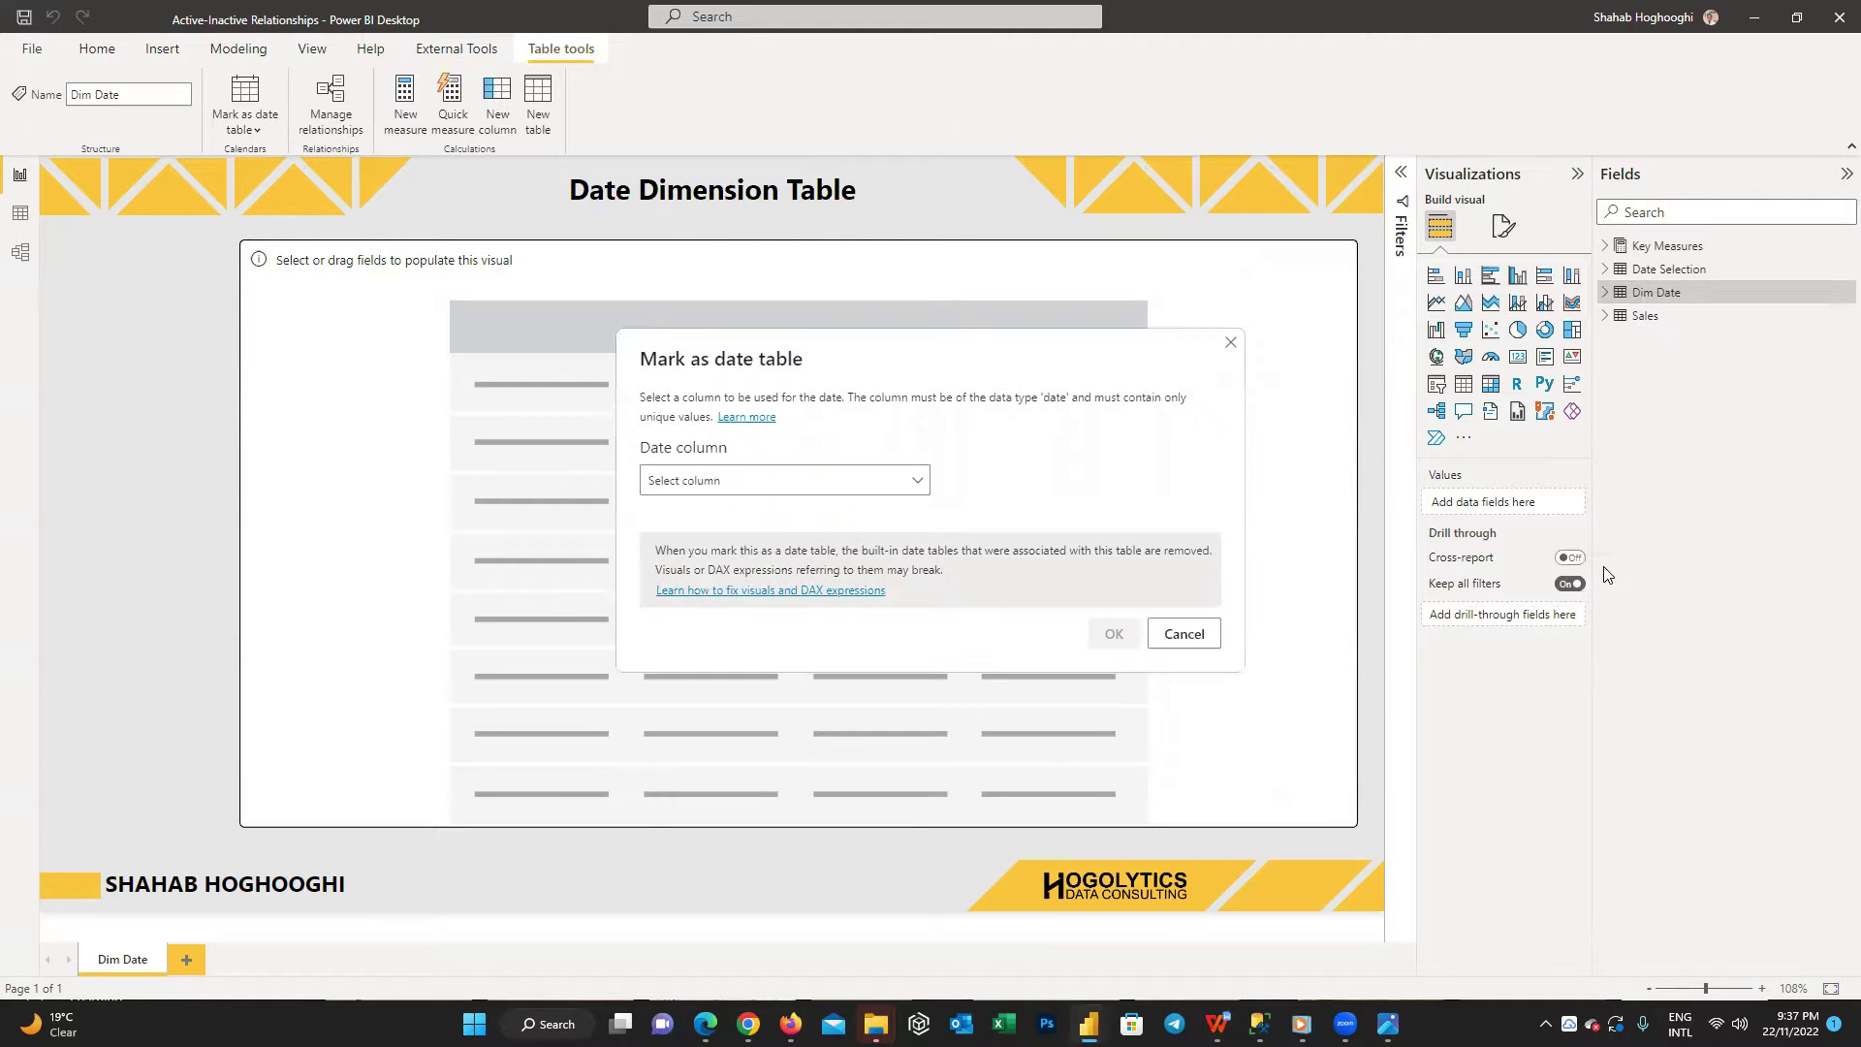
left_click(872, 490)
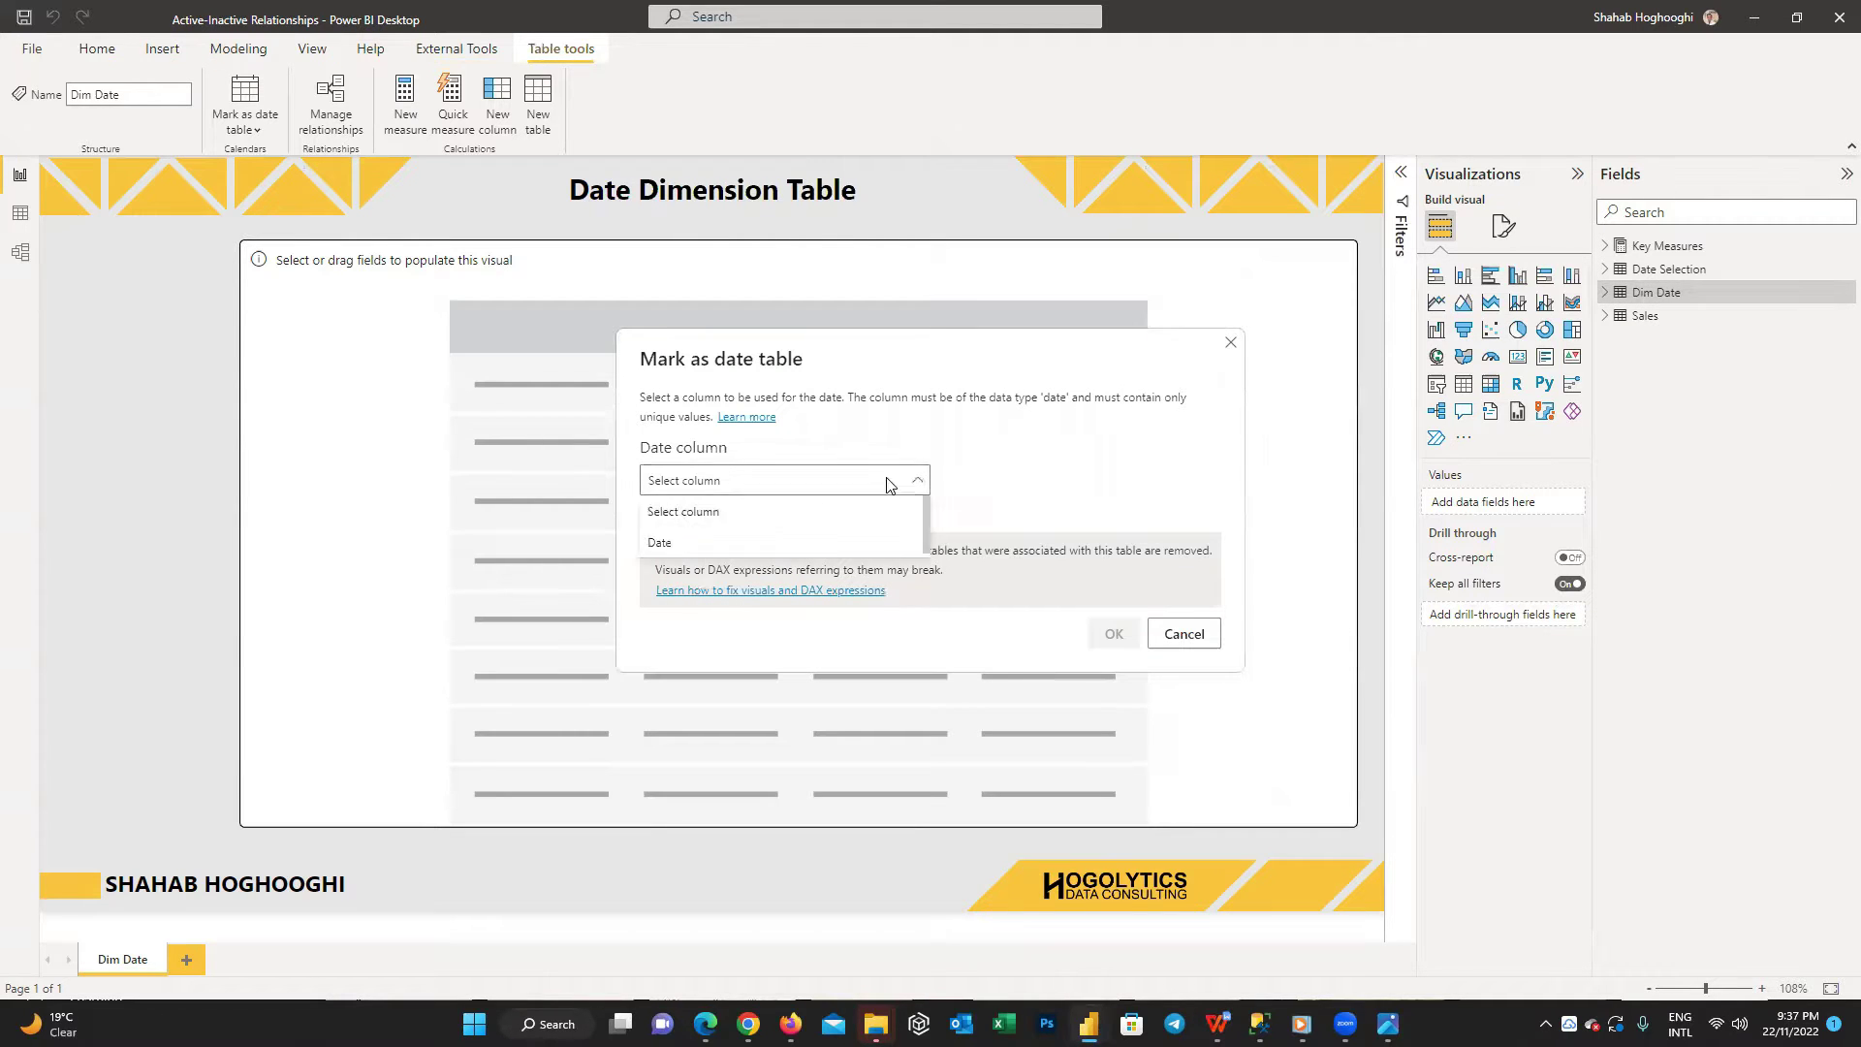
left_click(802, 538)
left_click(1113, 631)
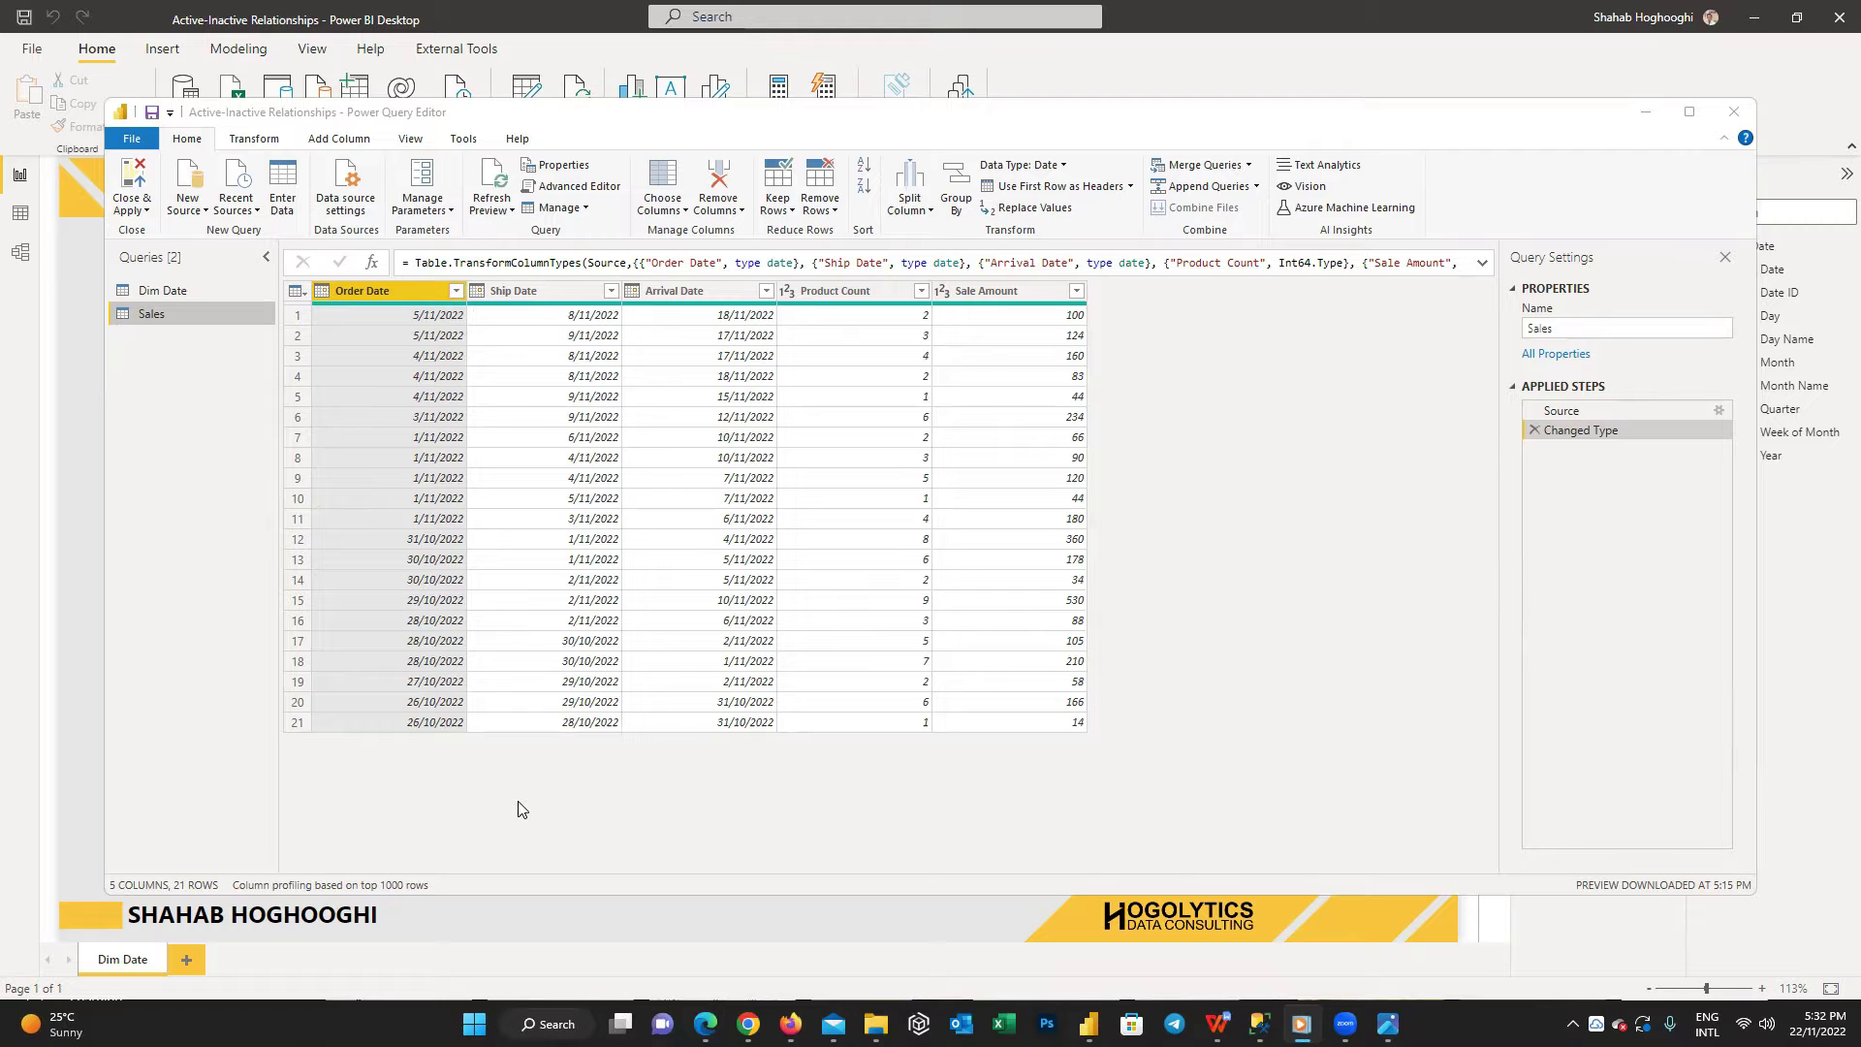
- Review the Dim Date query's columns, then close the Power Query Editor and apply its changes
left_click(162, 291)
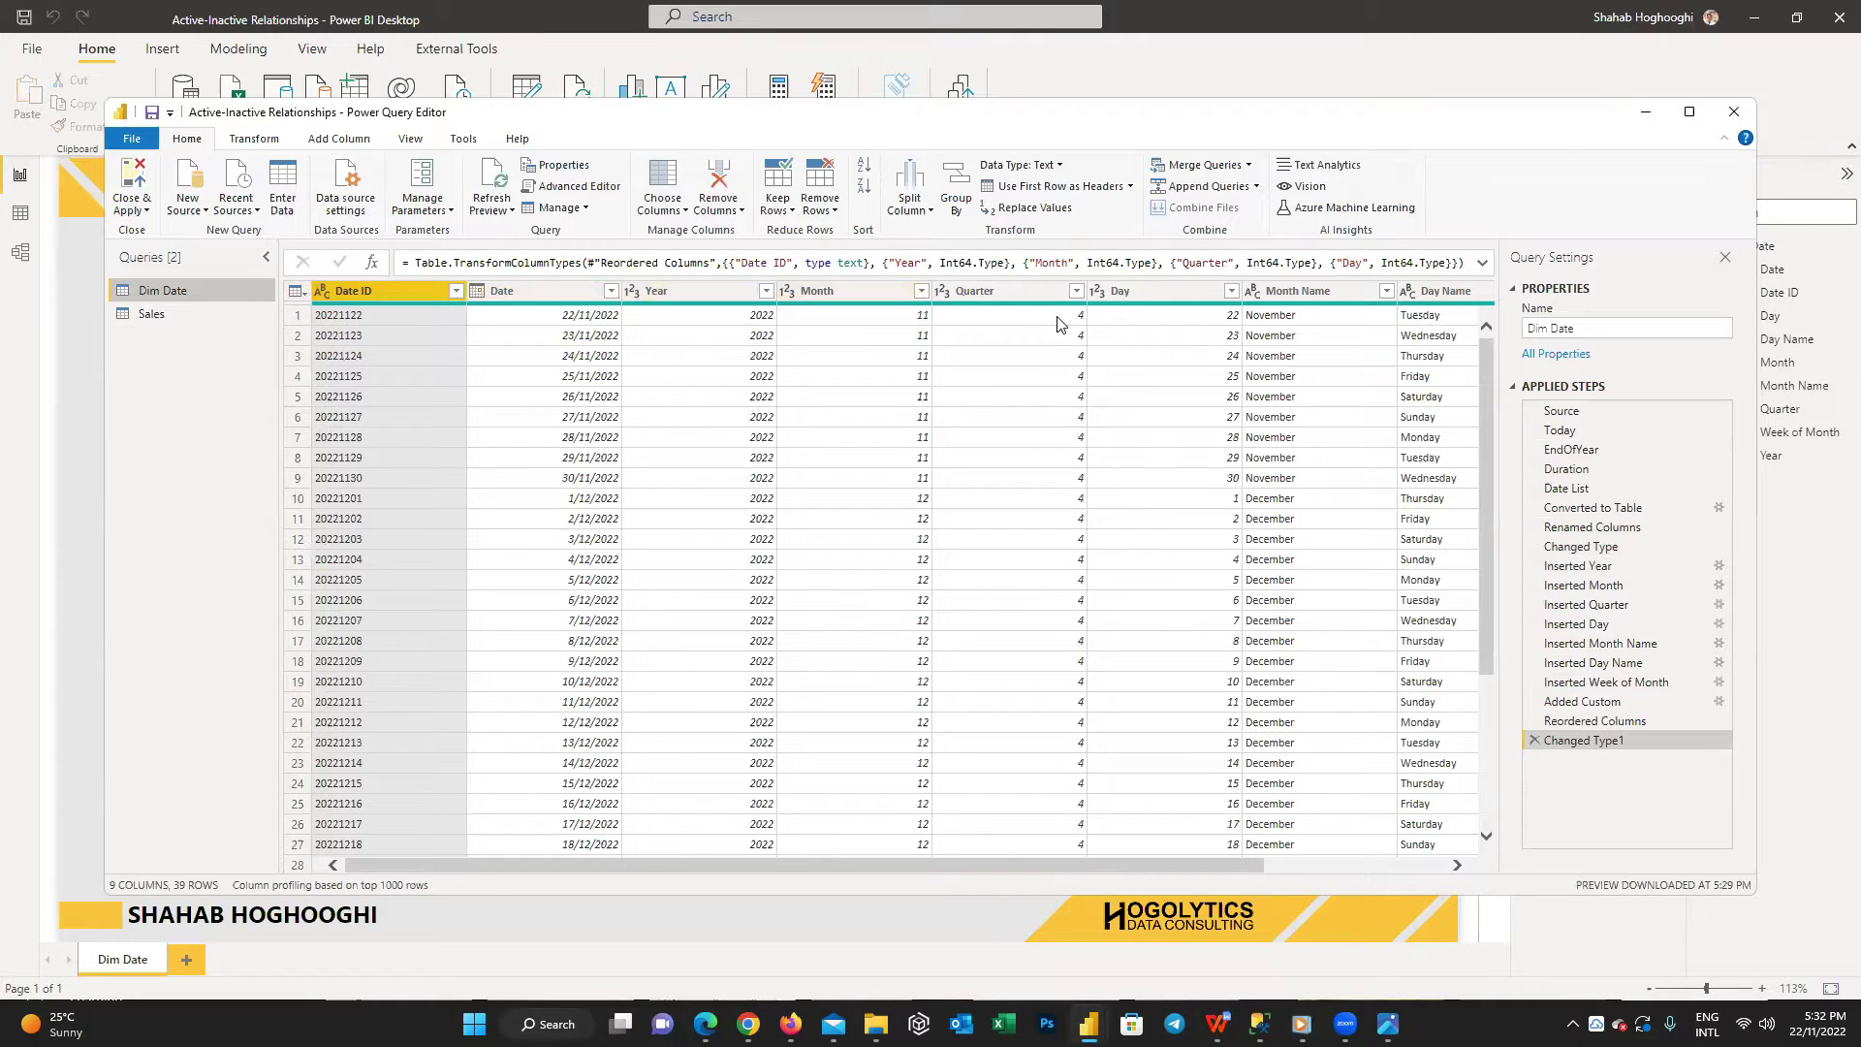
mouse_move(469, 869)
left_mouse_down()
mouse_move(718, 873)
mouse_move(446, 866)
left_mouse_up()
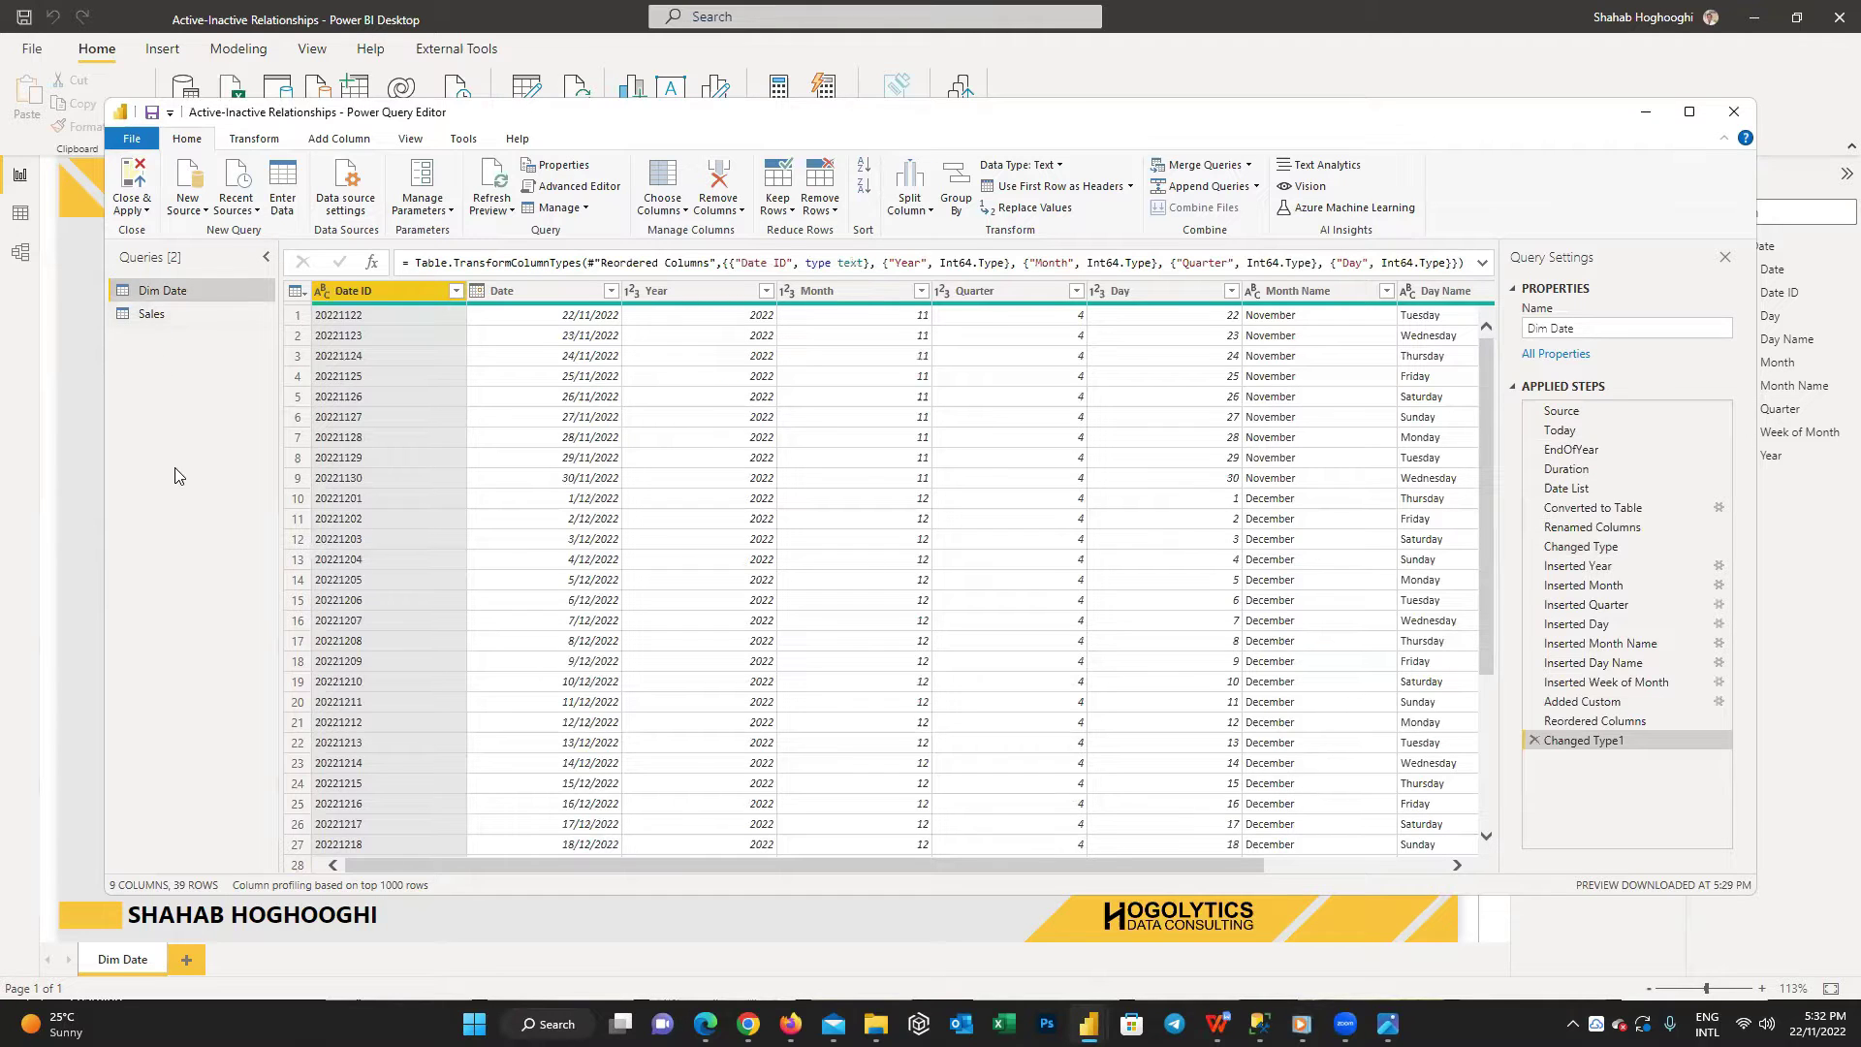
left_click(134, 208)
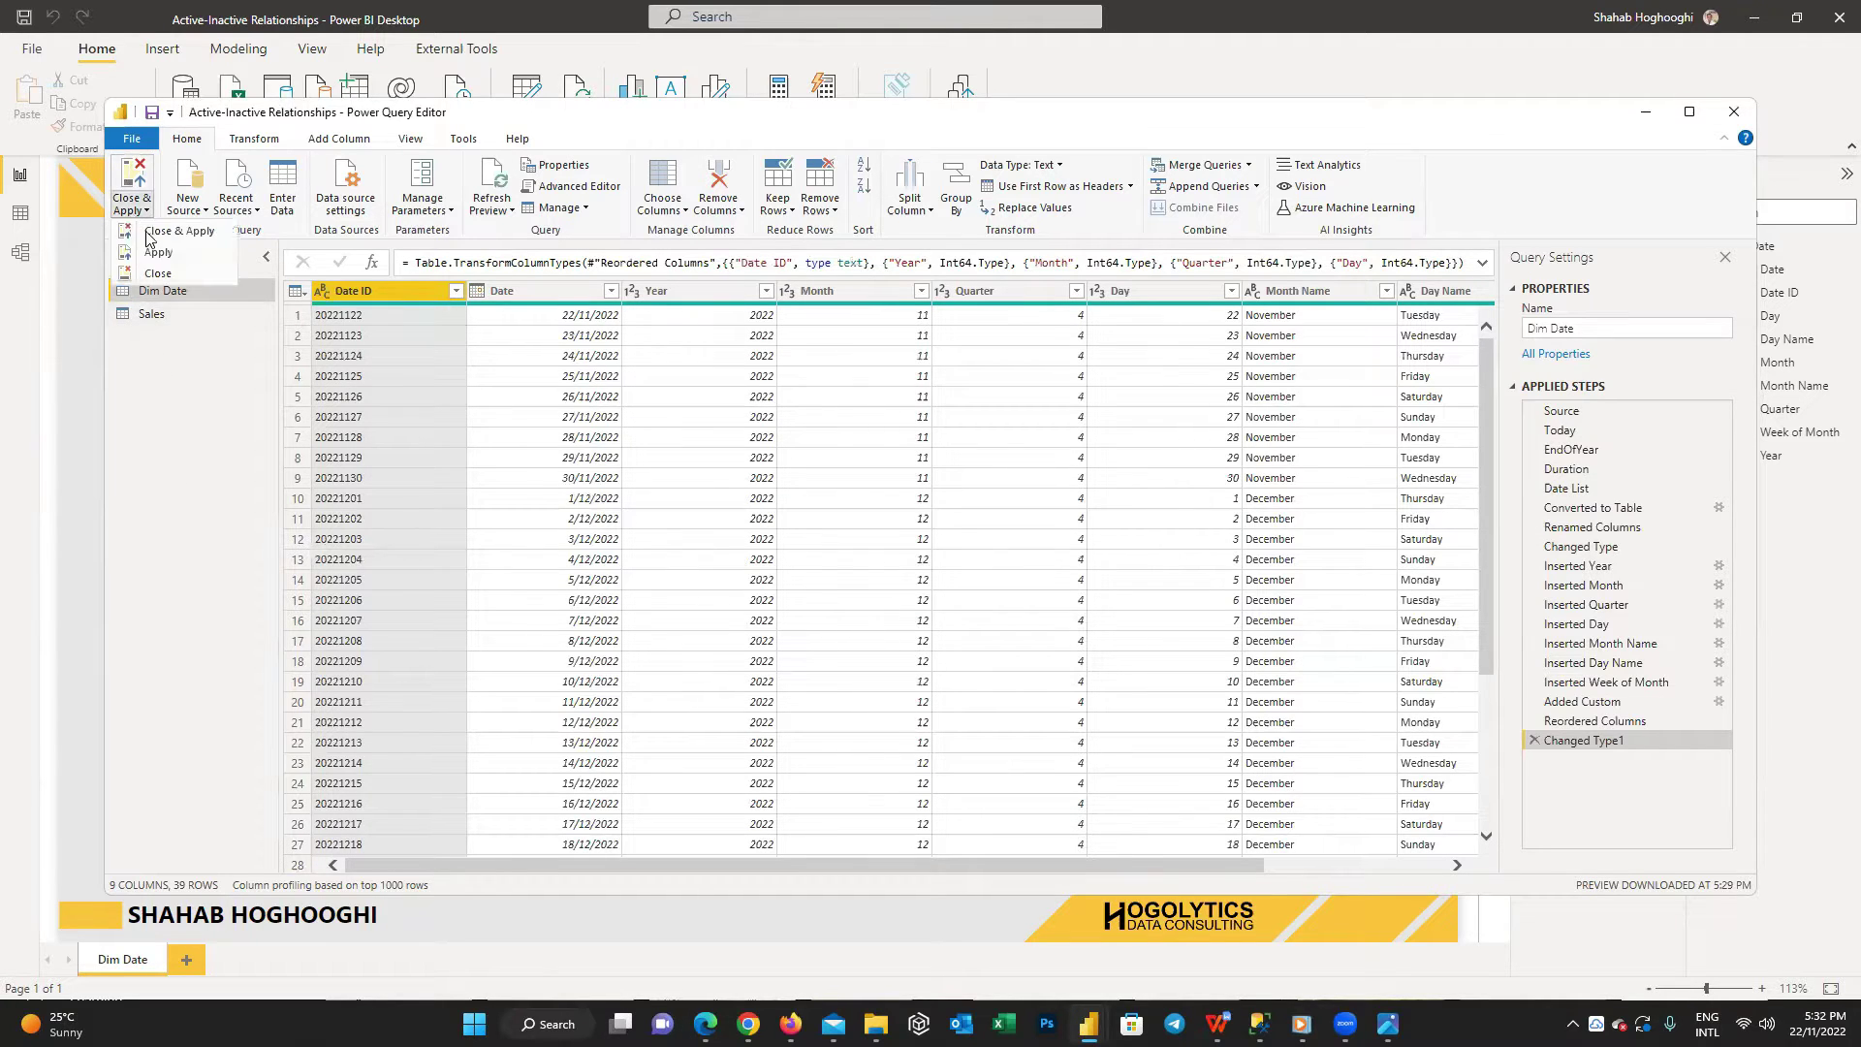
left_click(155, 233)
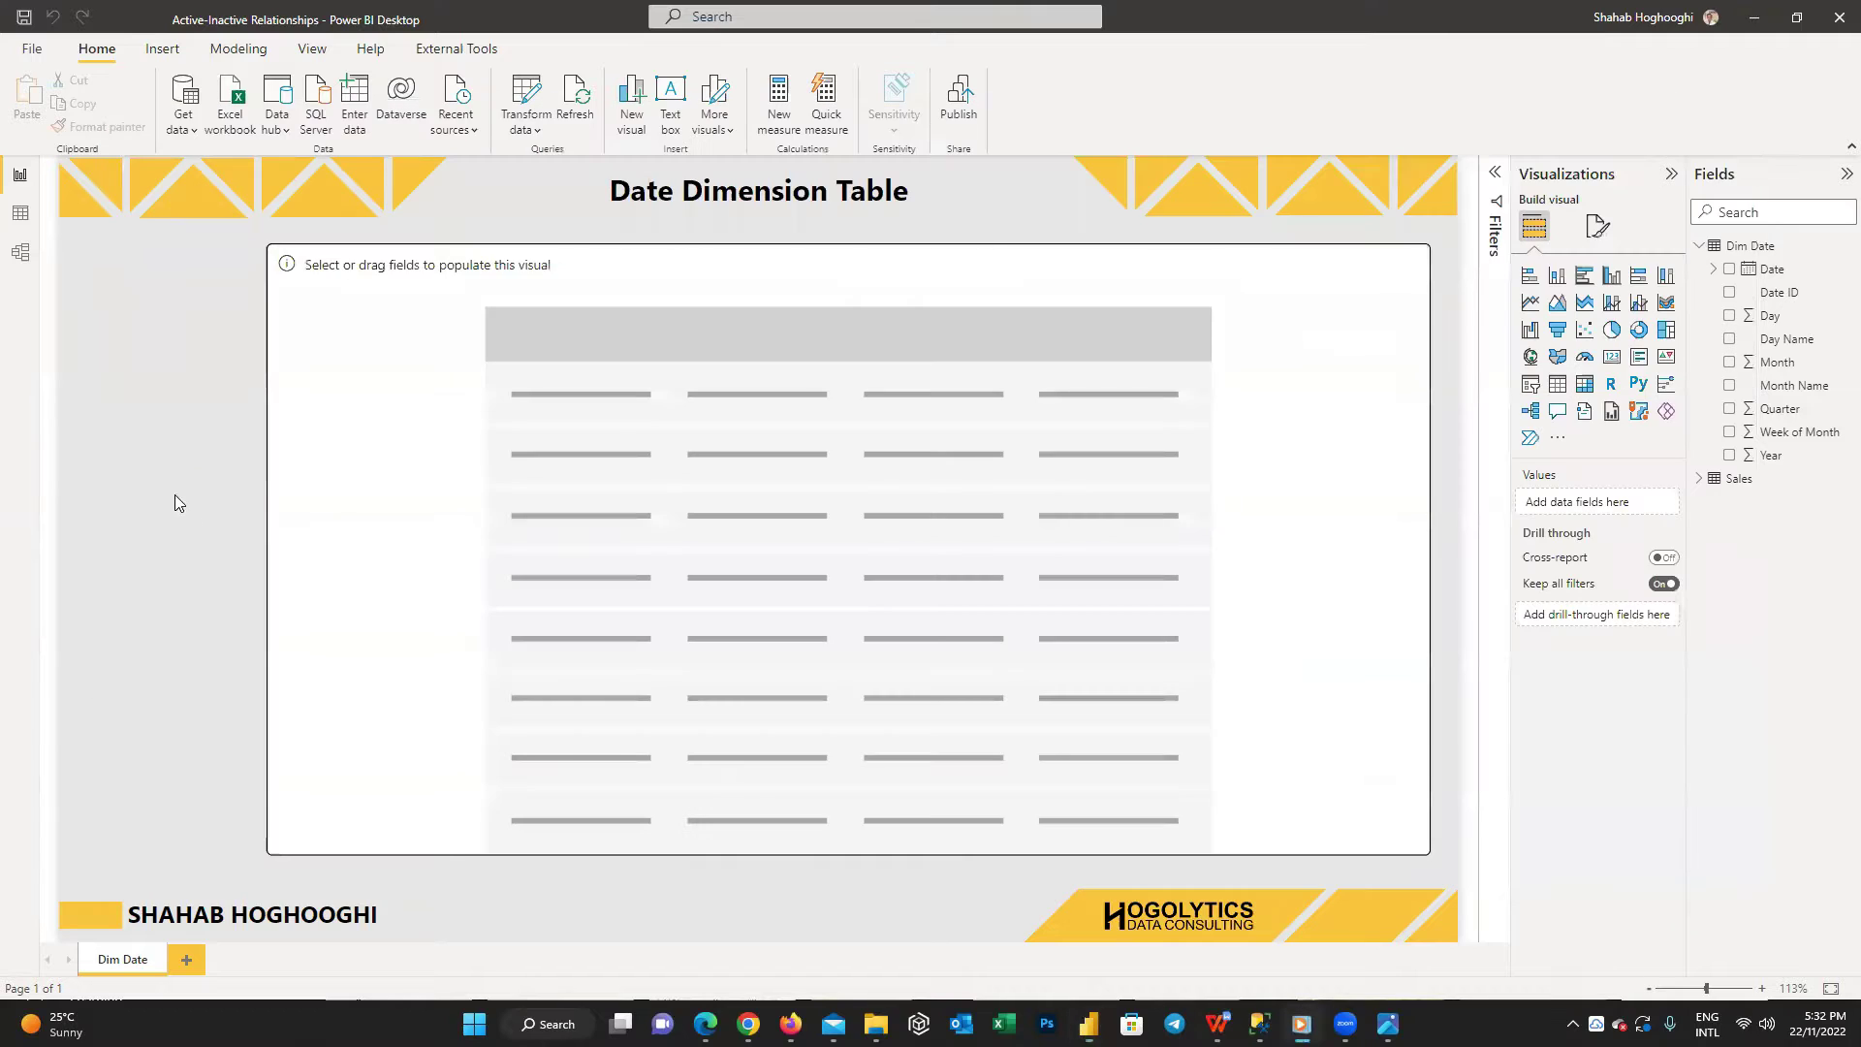
- In the model view, create a relationship from the Order Date column of Sales to the Date column of Dim Date
left_click(20, 252)
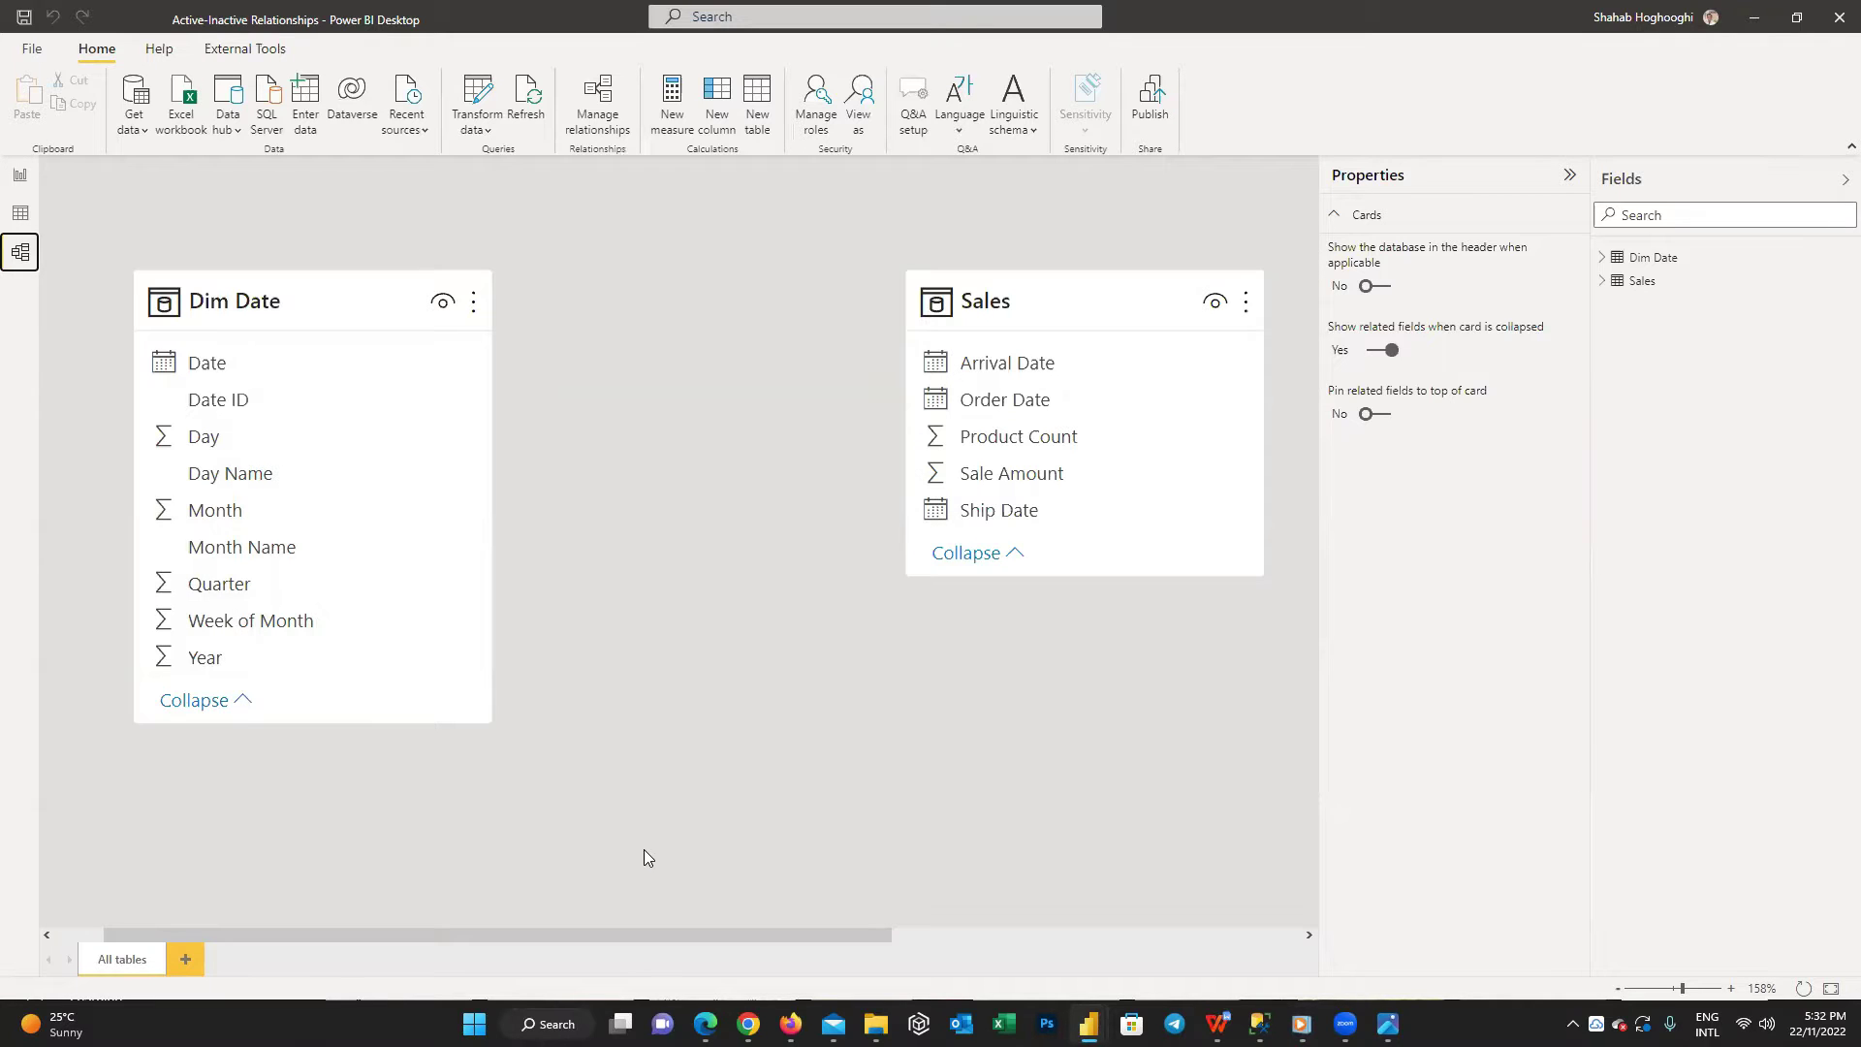
left_click(595, 97)
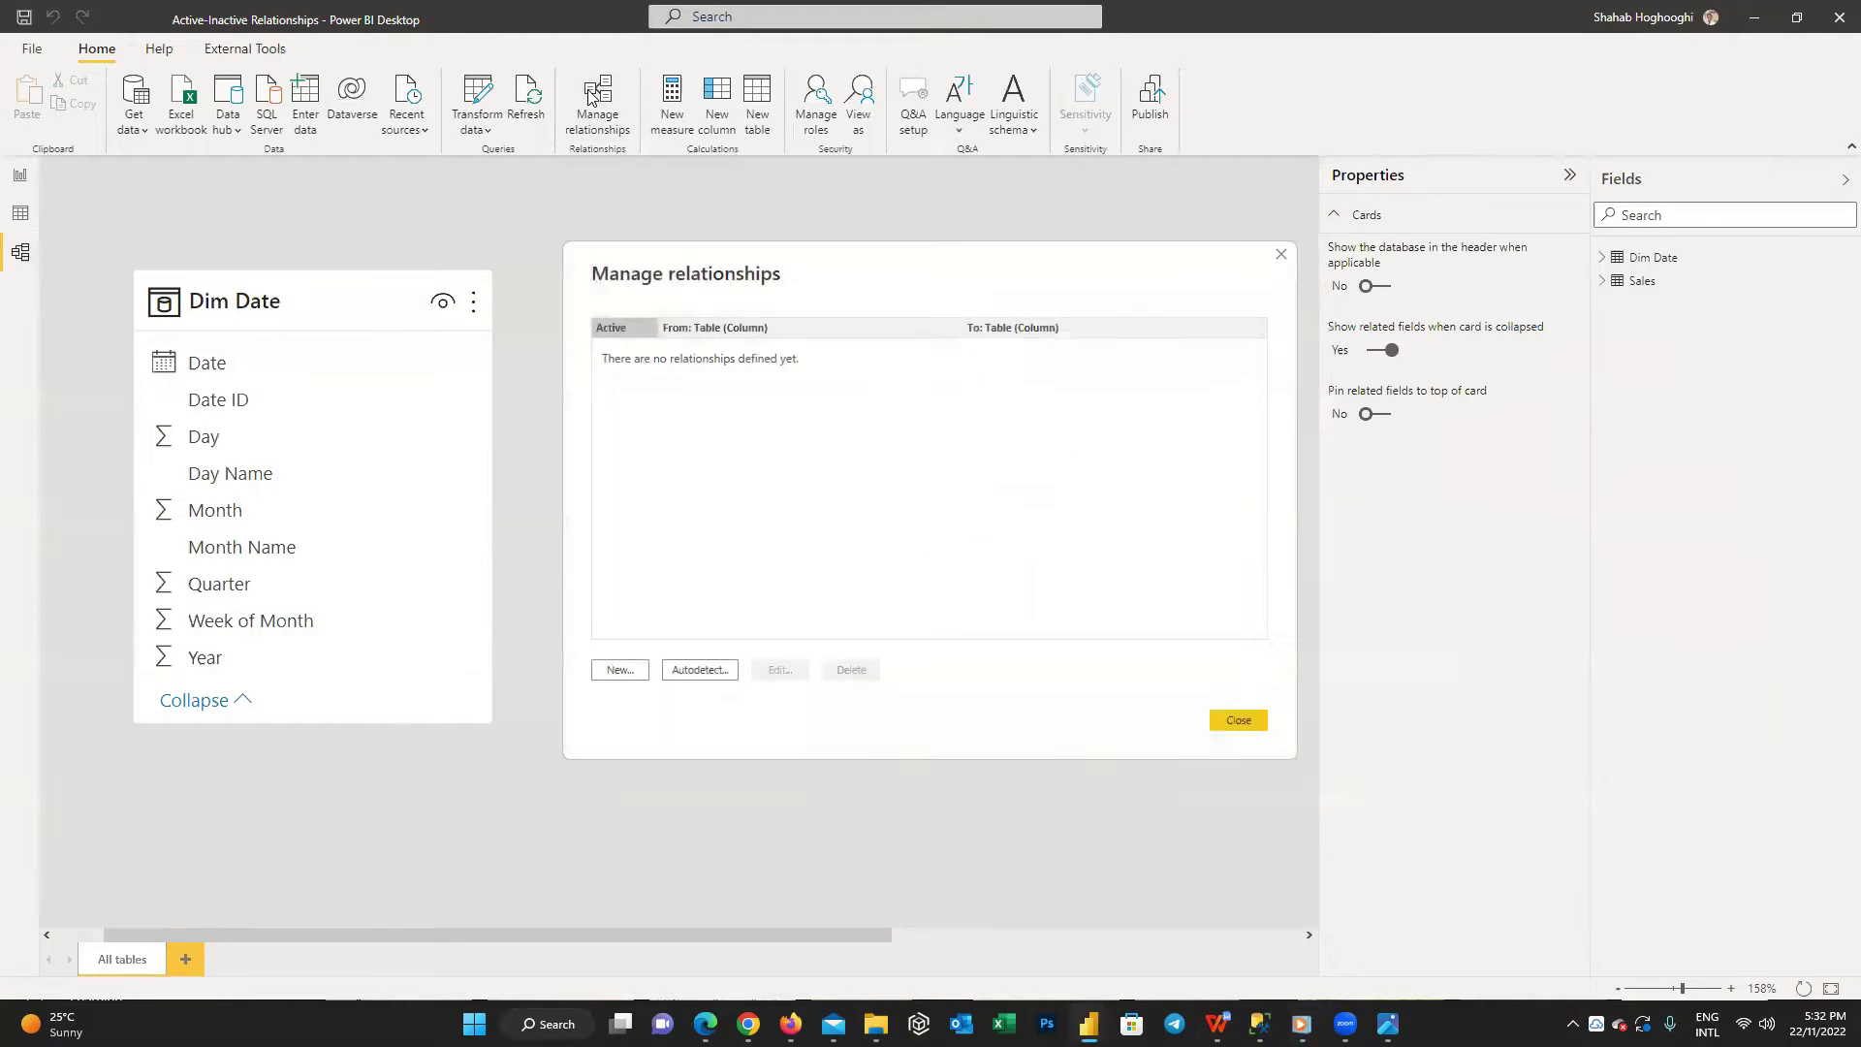
left_click(618, 670)
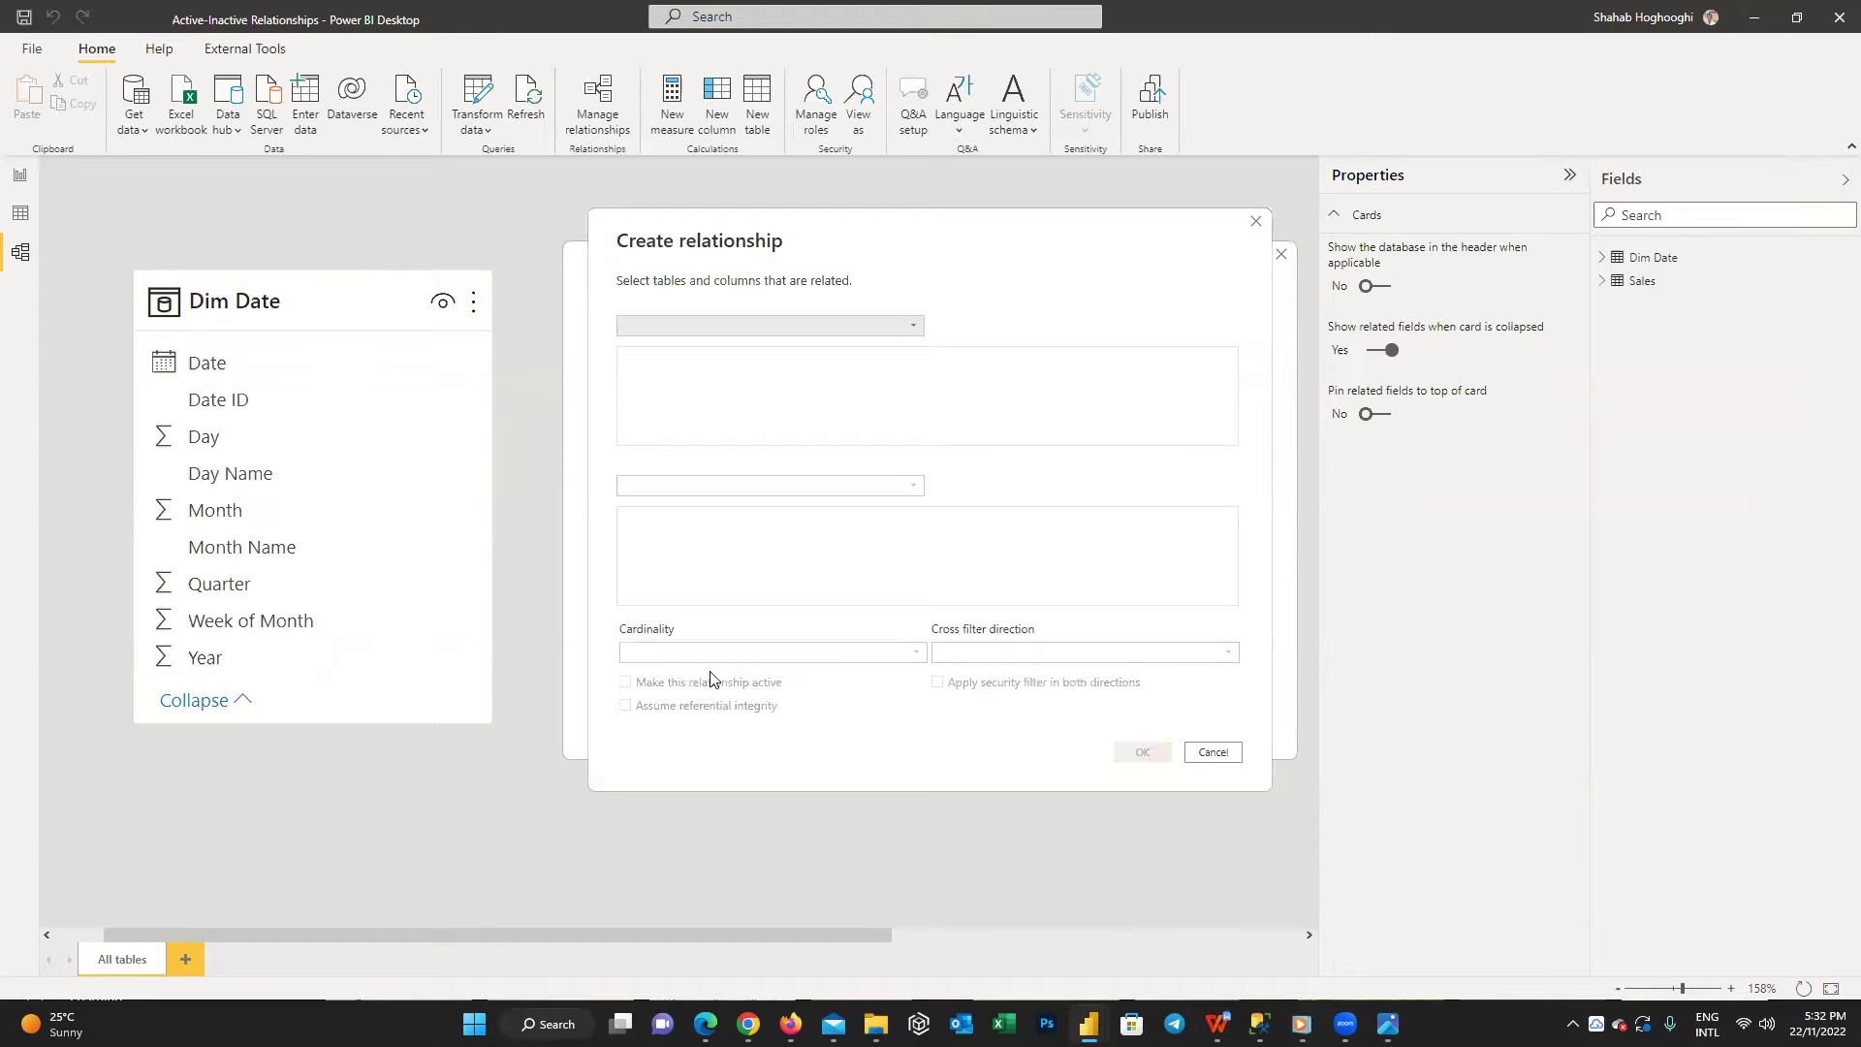
left_click(907, 327)
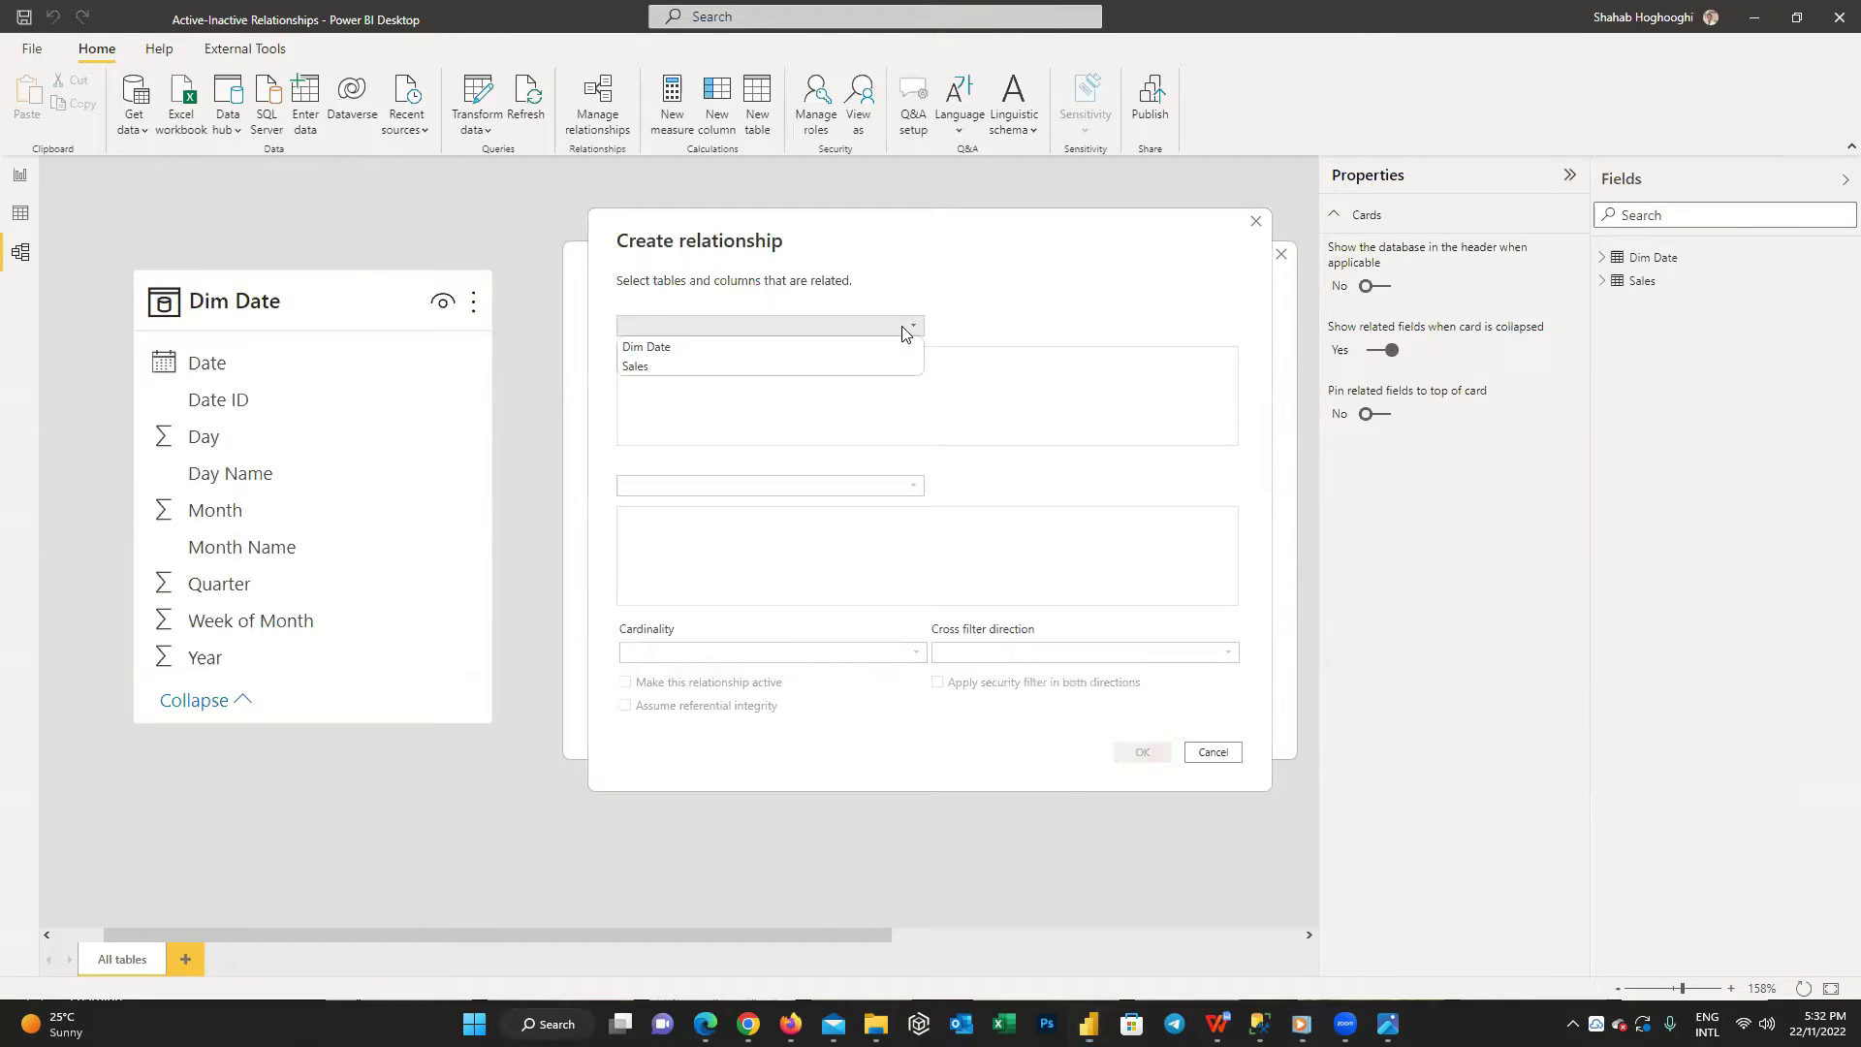
left_click(820, 366)
left_click(738, 486)
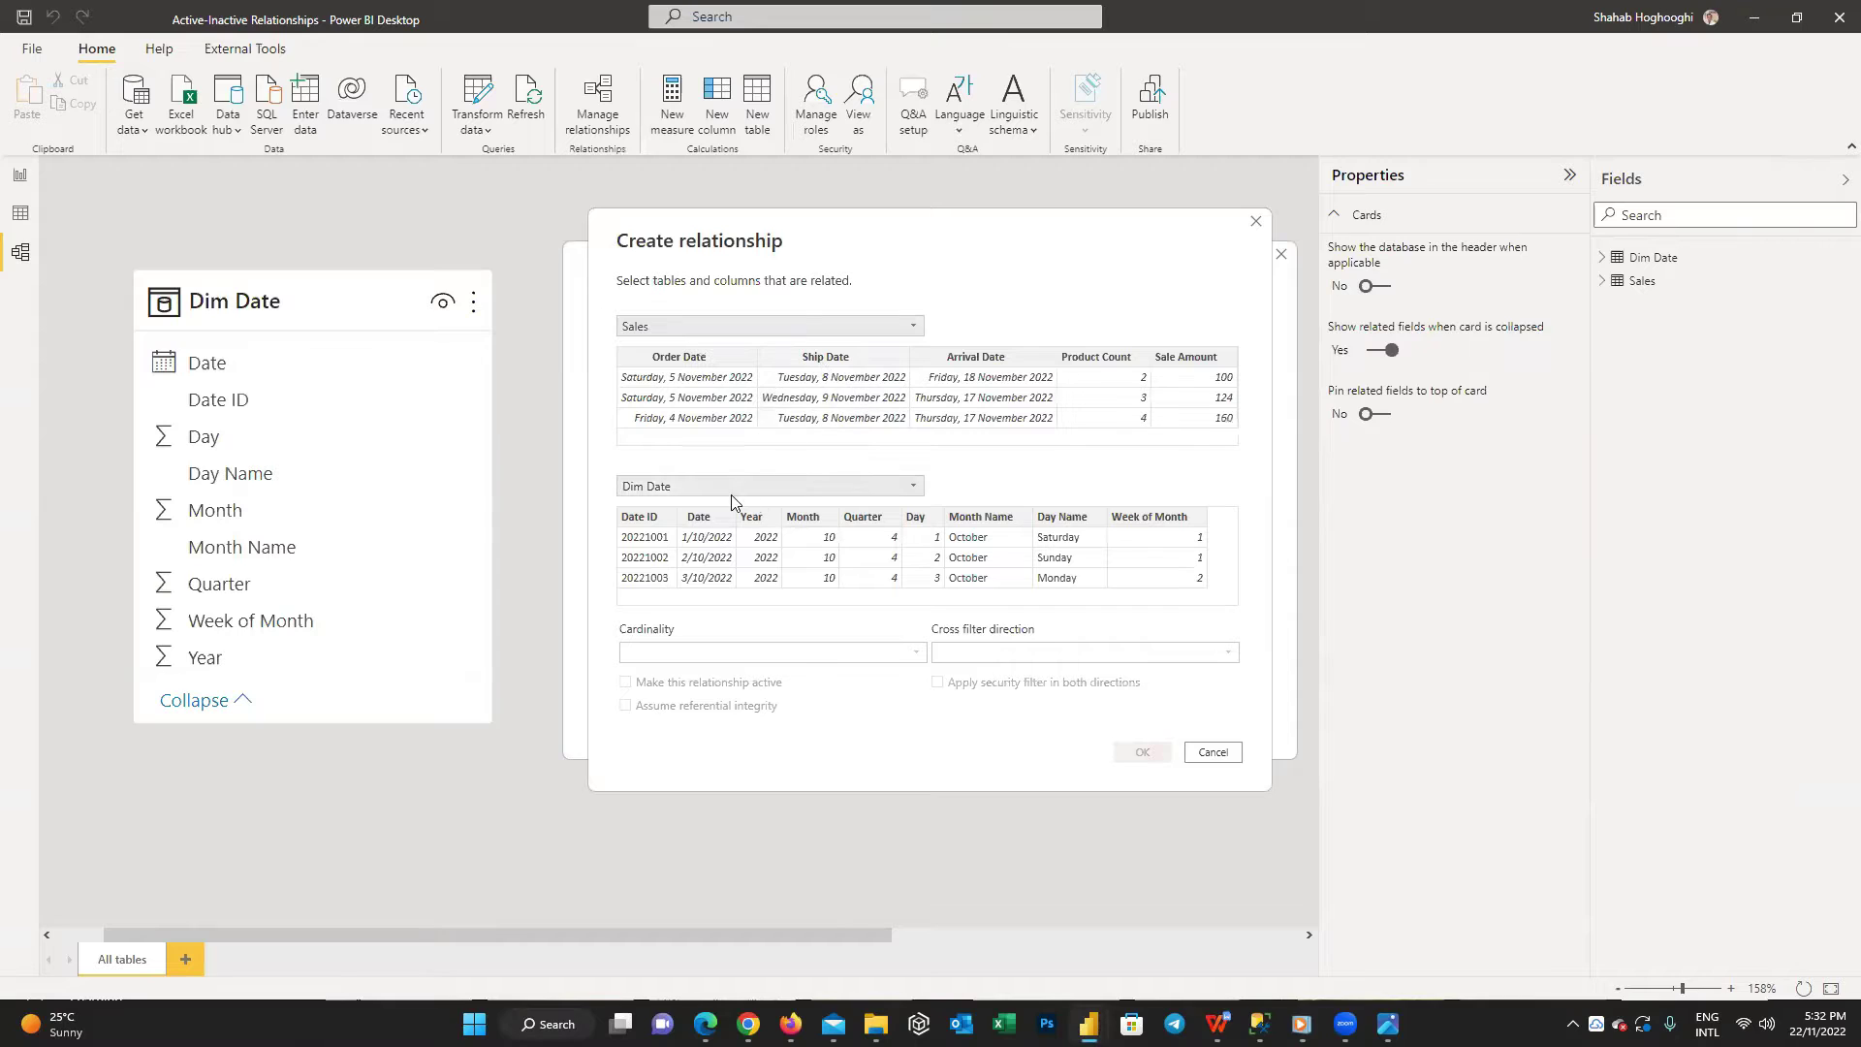
left_click(736, 506)
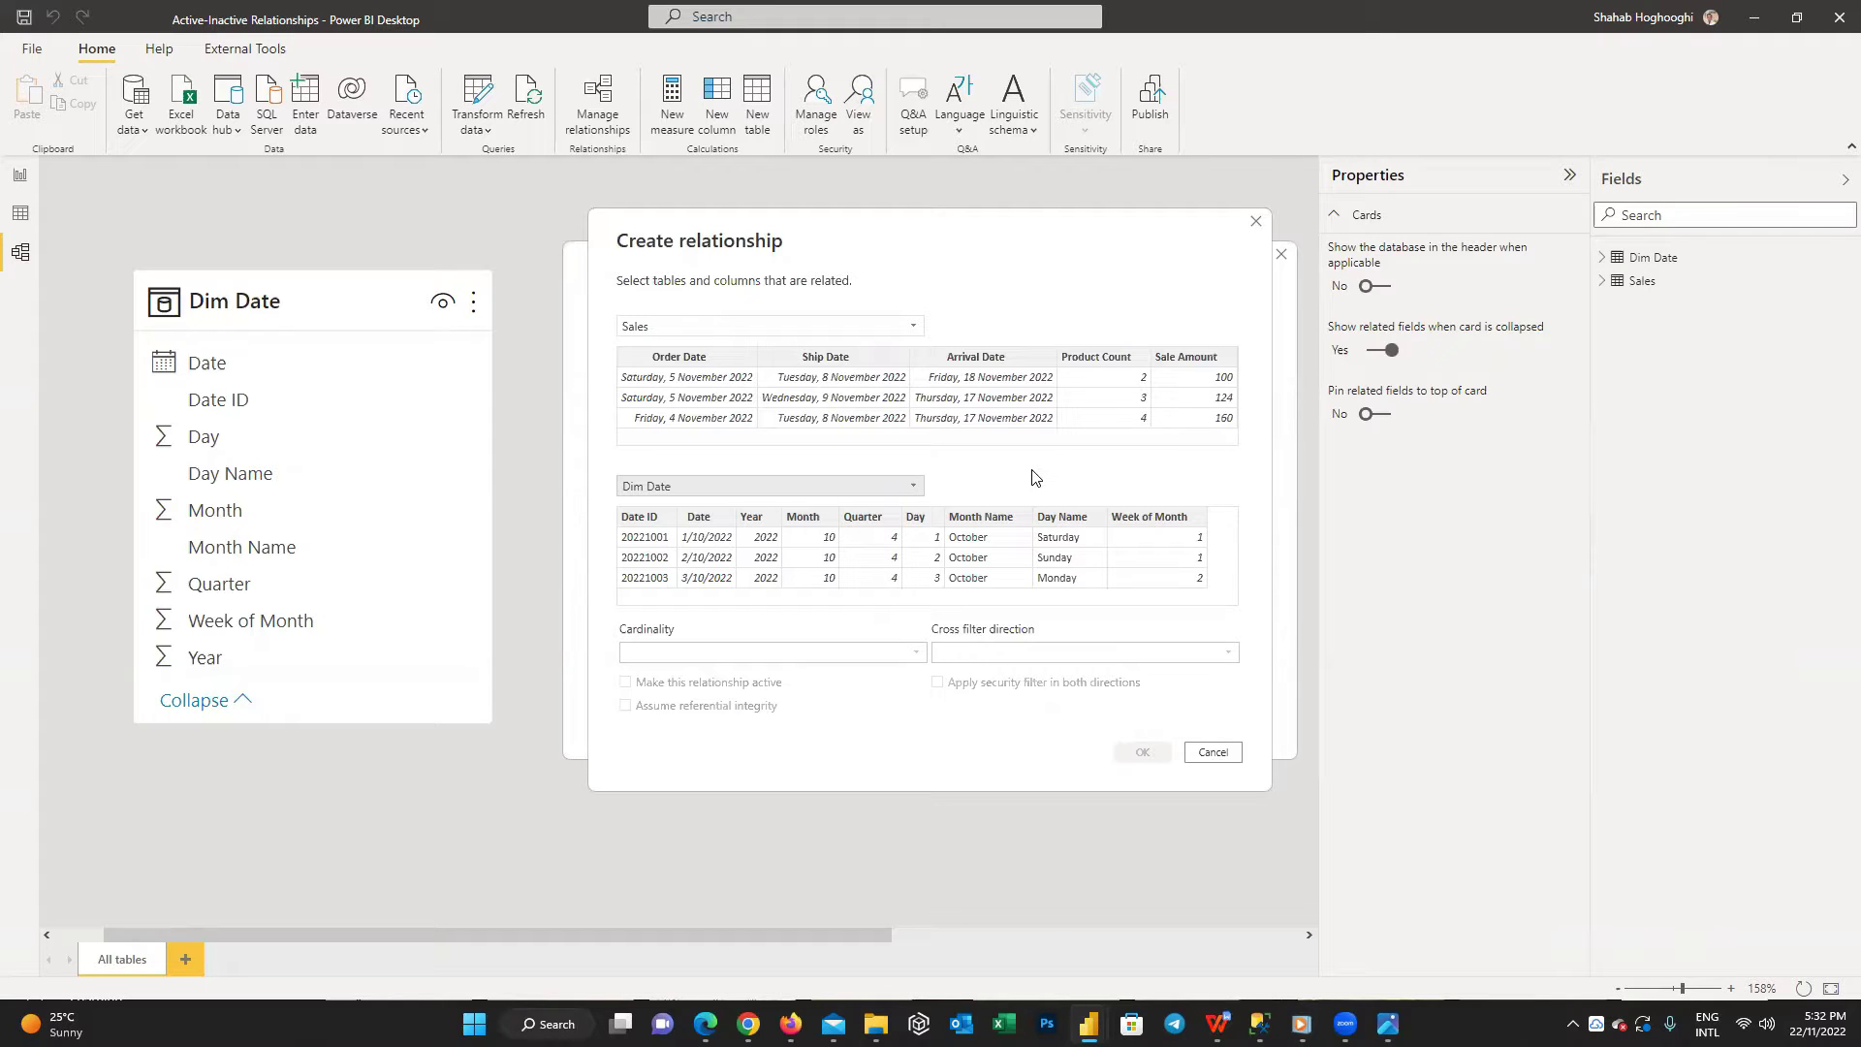
left_click(711, 359)
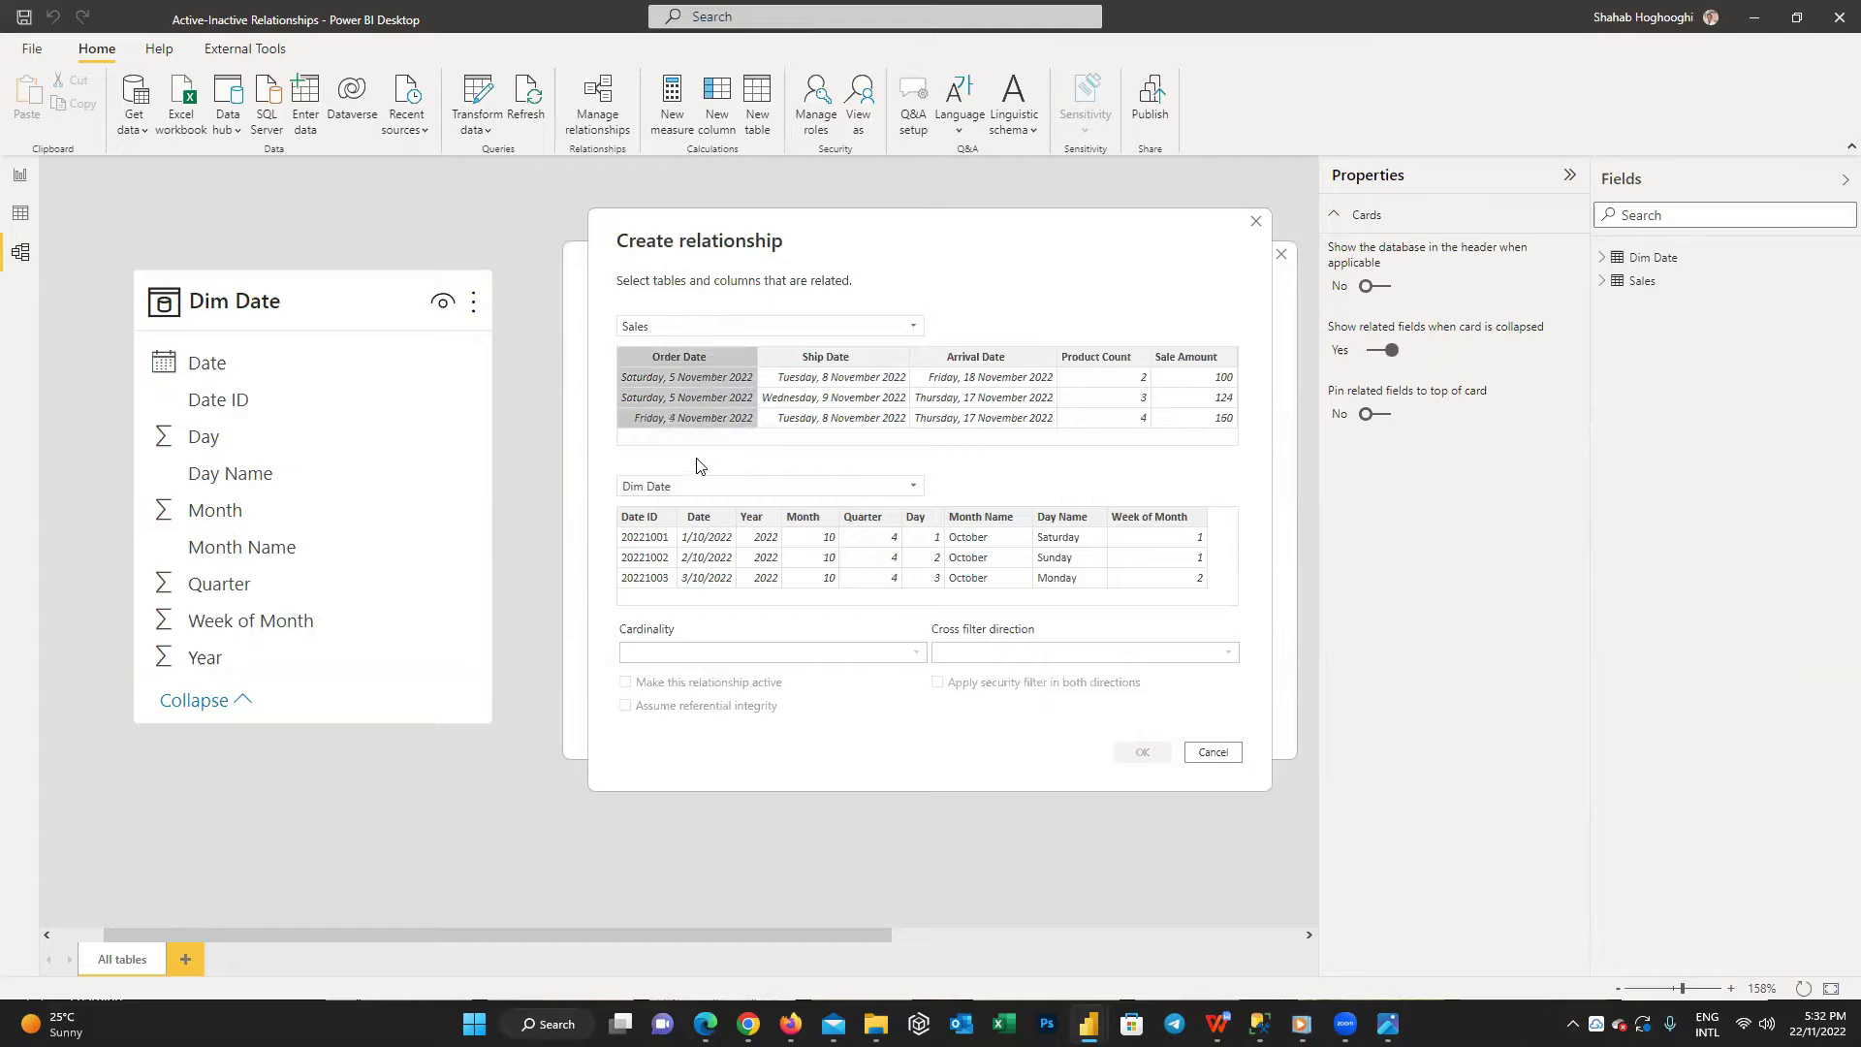
left_click(704, 521)
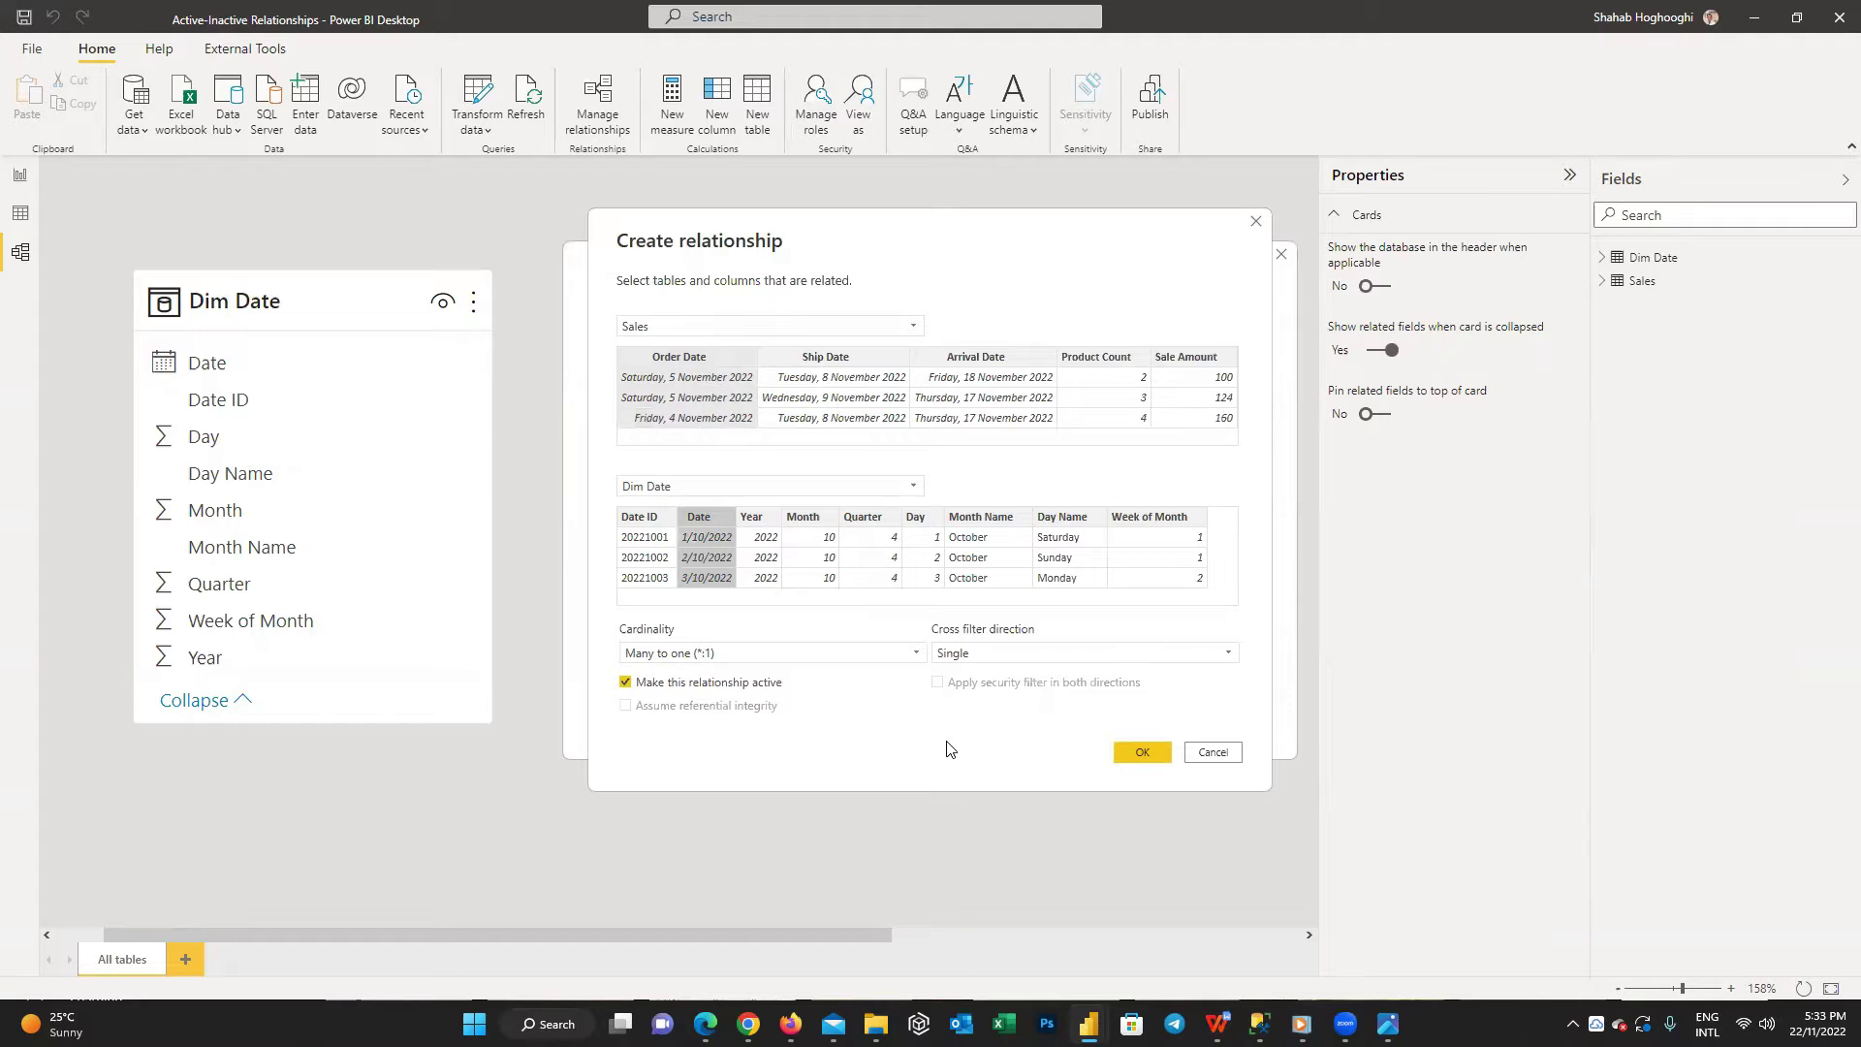
left_click(1142, 753)
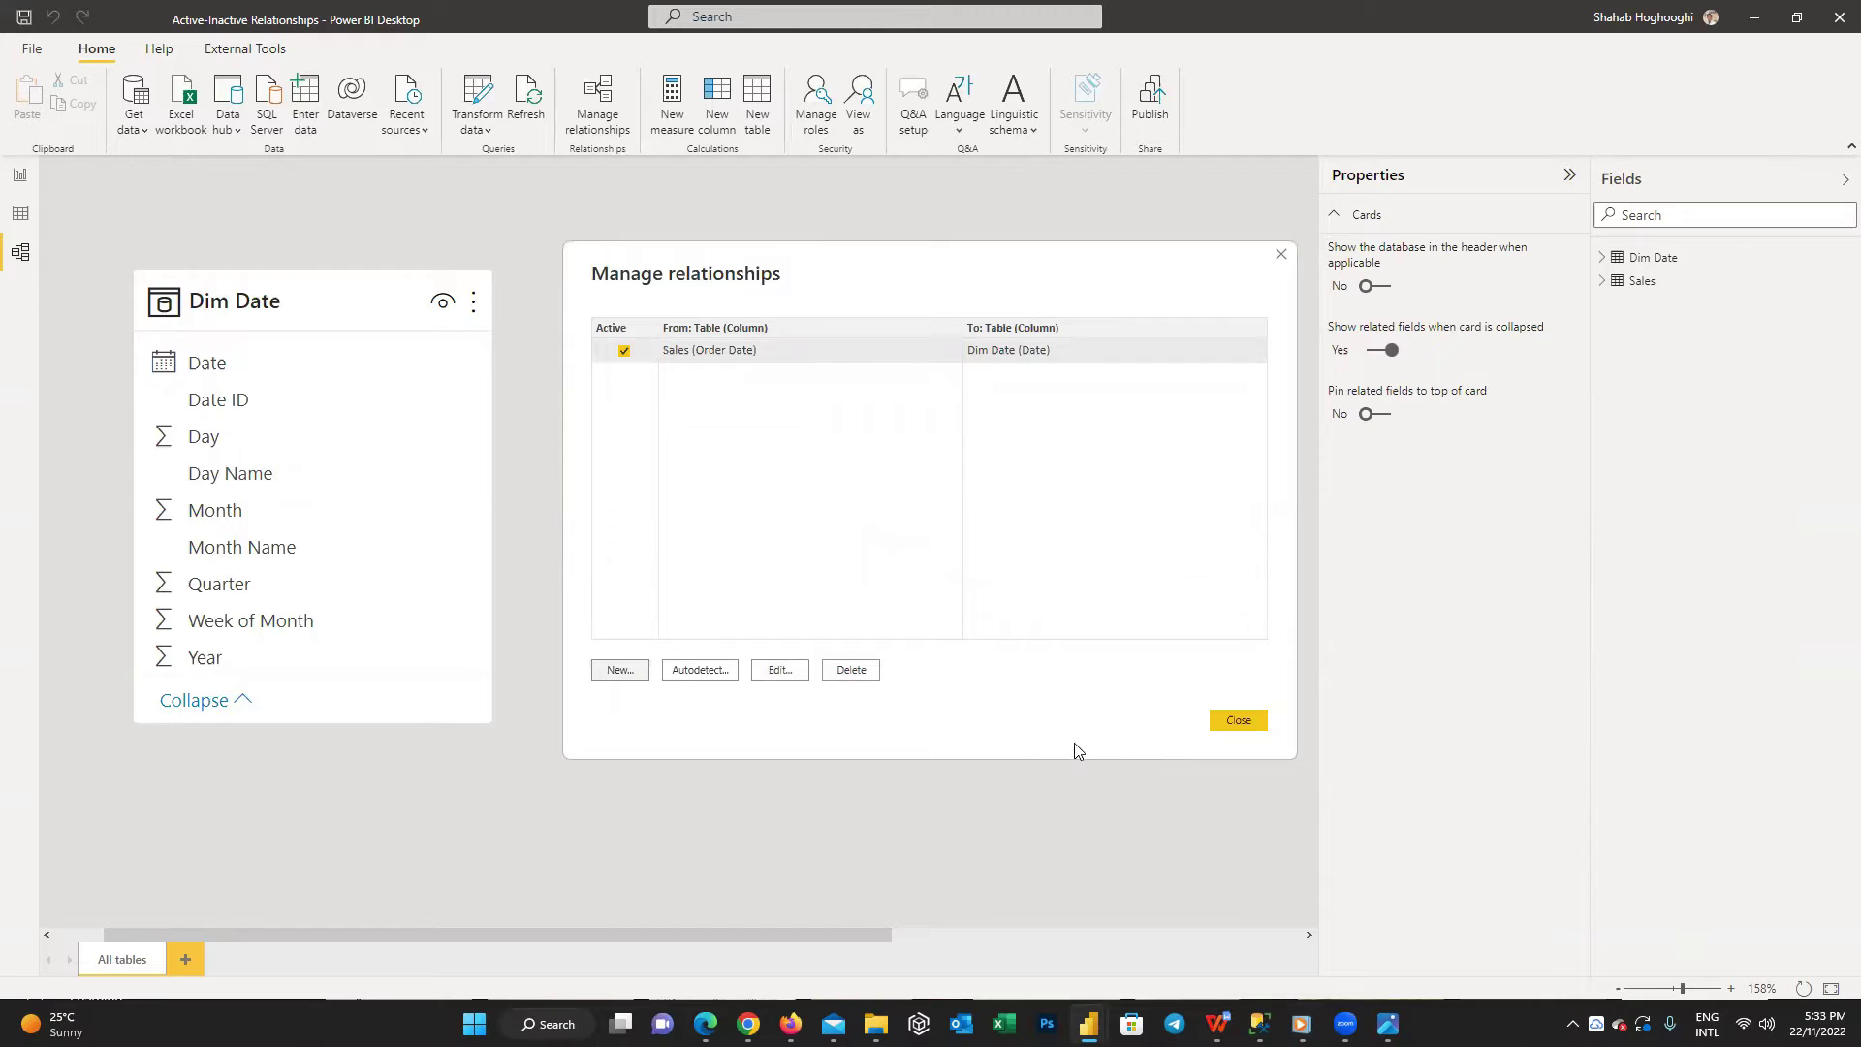
- Create a second relationship from the Ship Date column of Sales to Dim Date's Date column and finish managing relationships
left_click(618, 671)
left_click(715, 327)
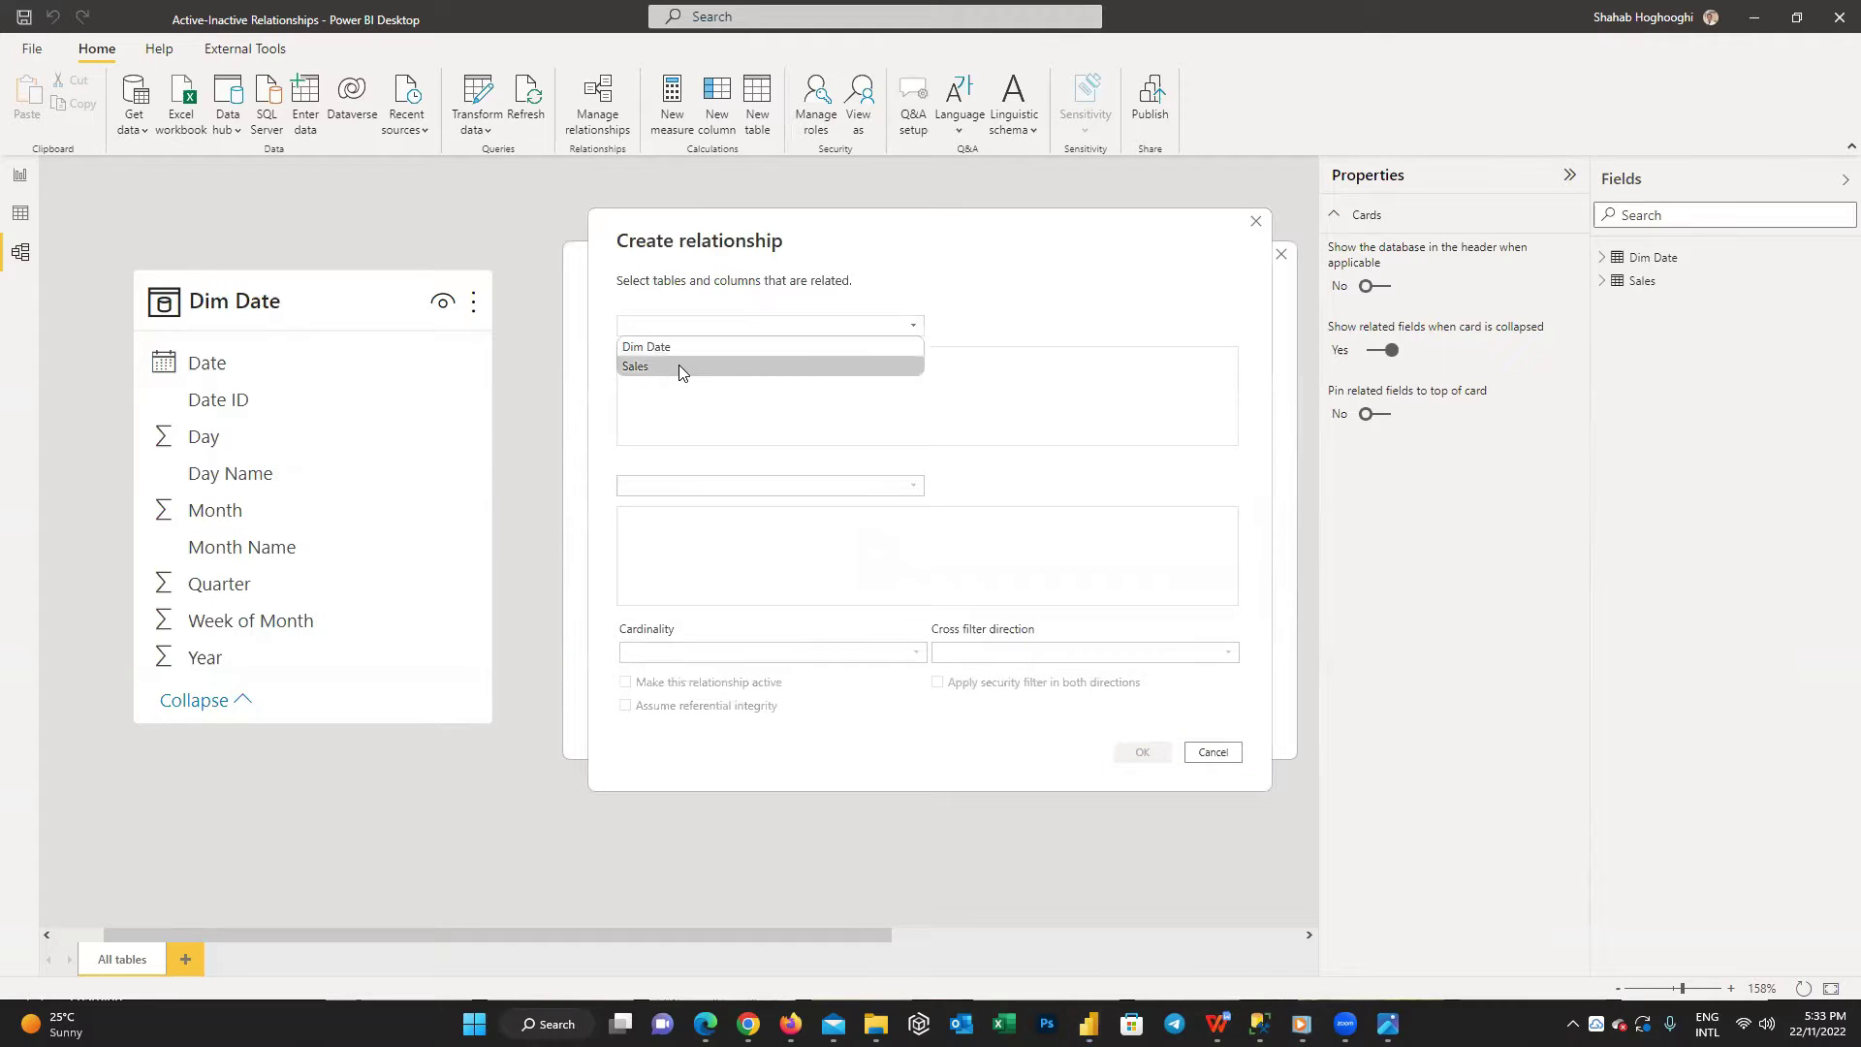
left_click(679, 366)
left_click(821, 365)
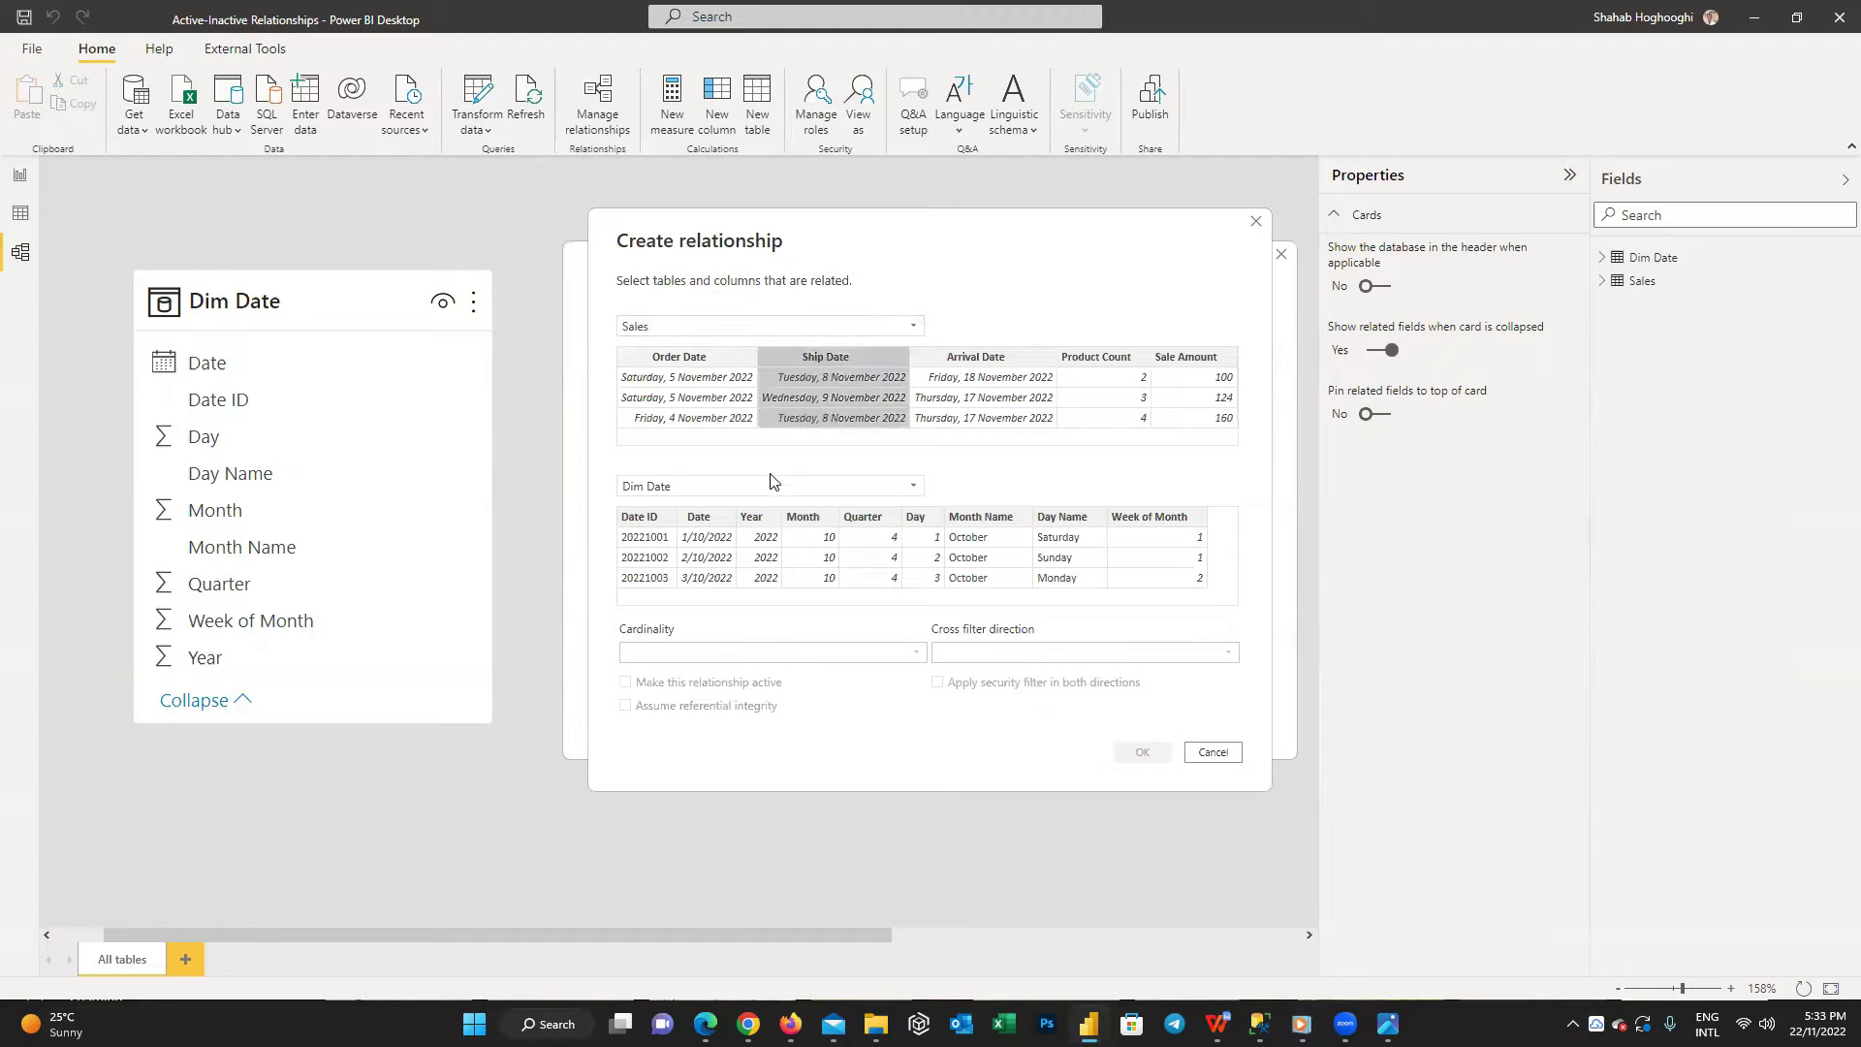
left_click(696, 524)
left_click(1136, 755)
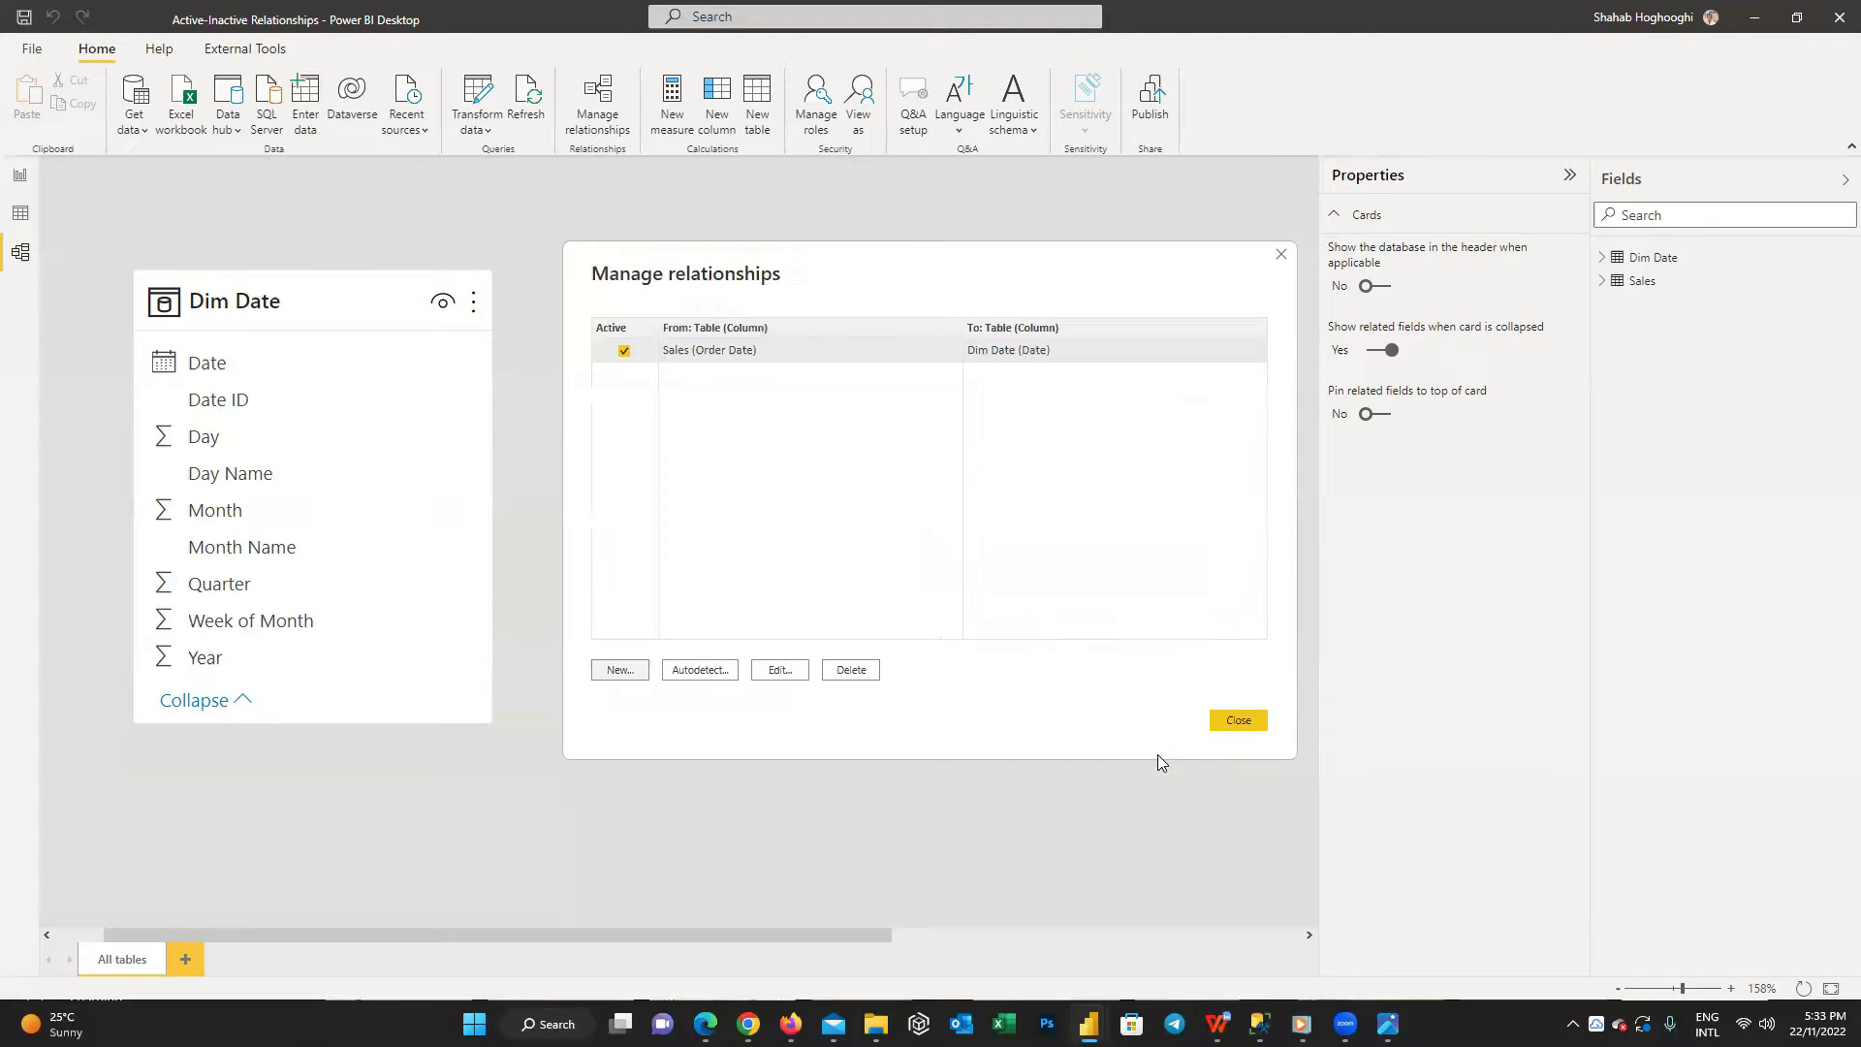
left_click(1256, 721)
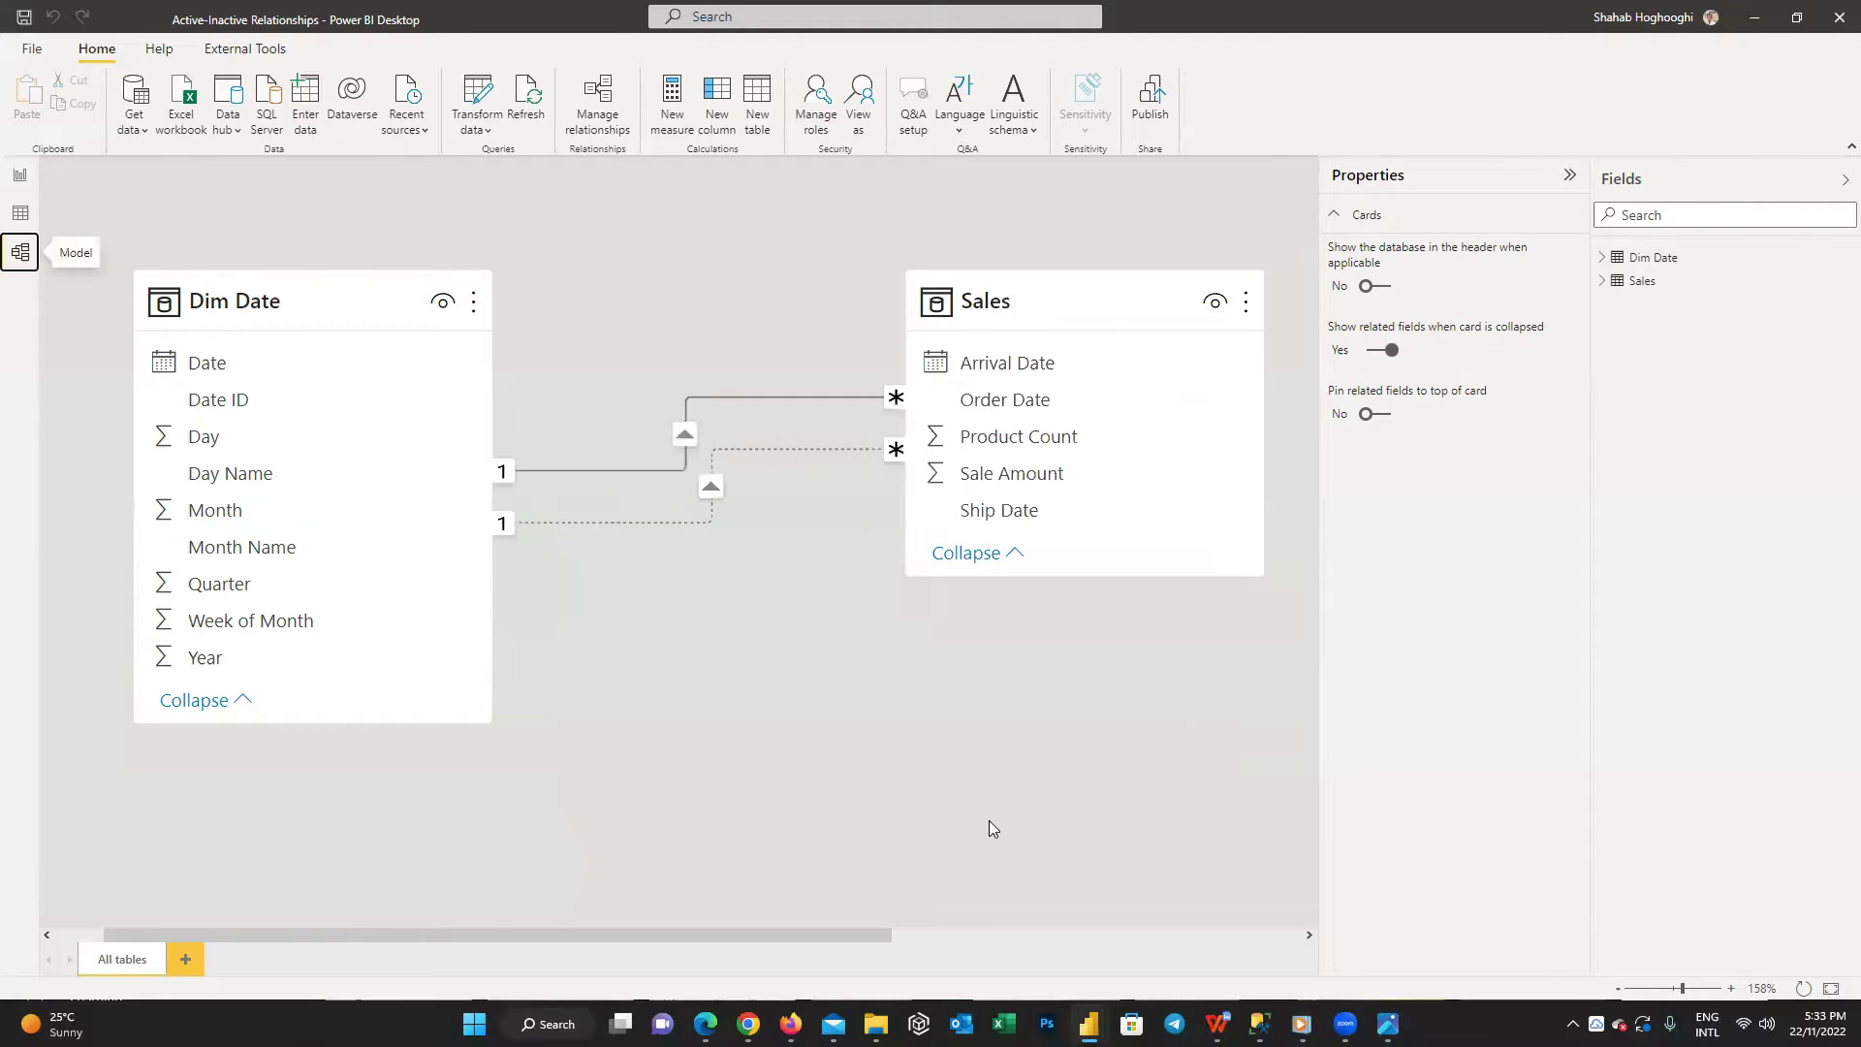
- Relate the Arrival Date column of Sales to Dim Date's Date column directly in the model diagram
left_click(1009, 362)
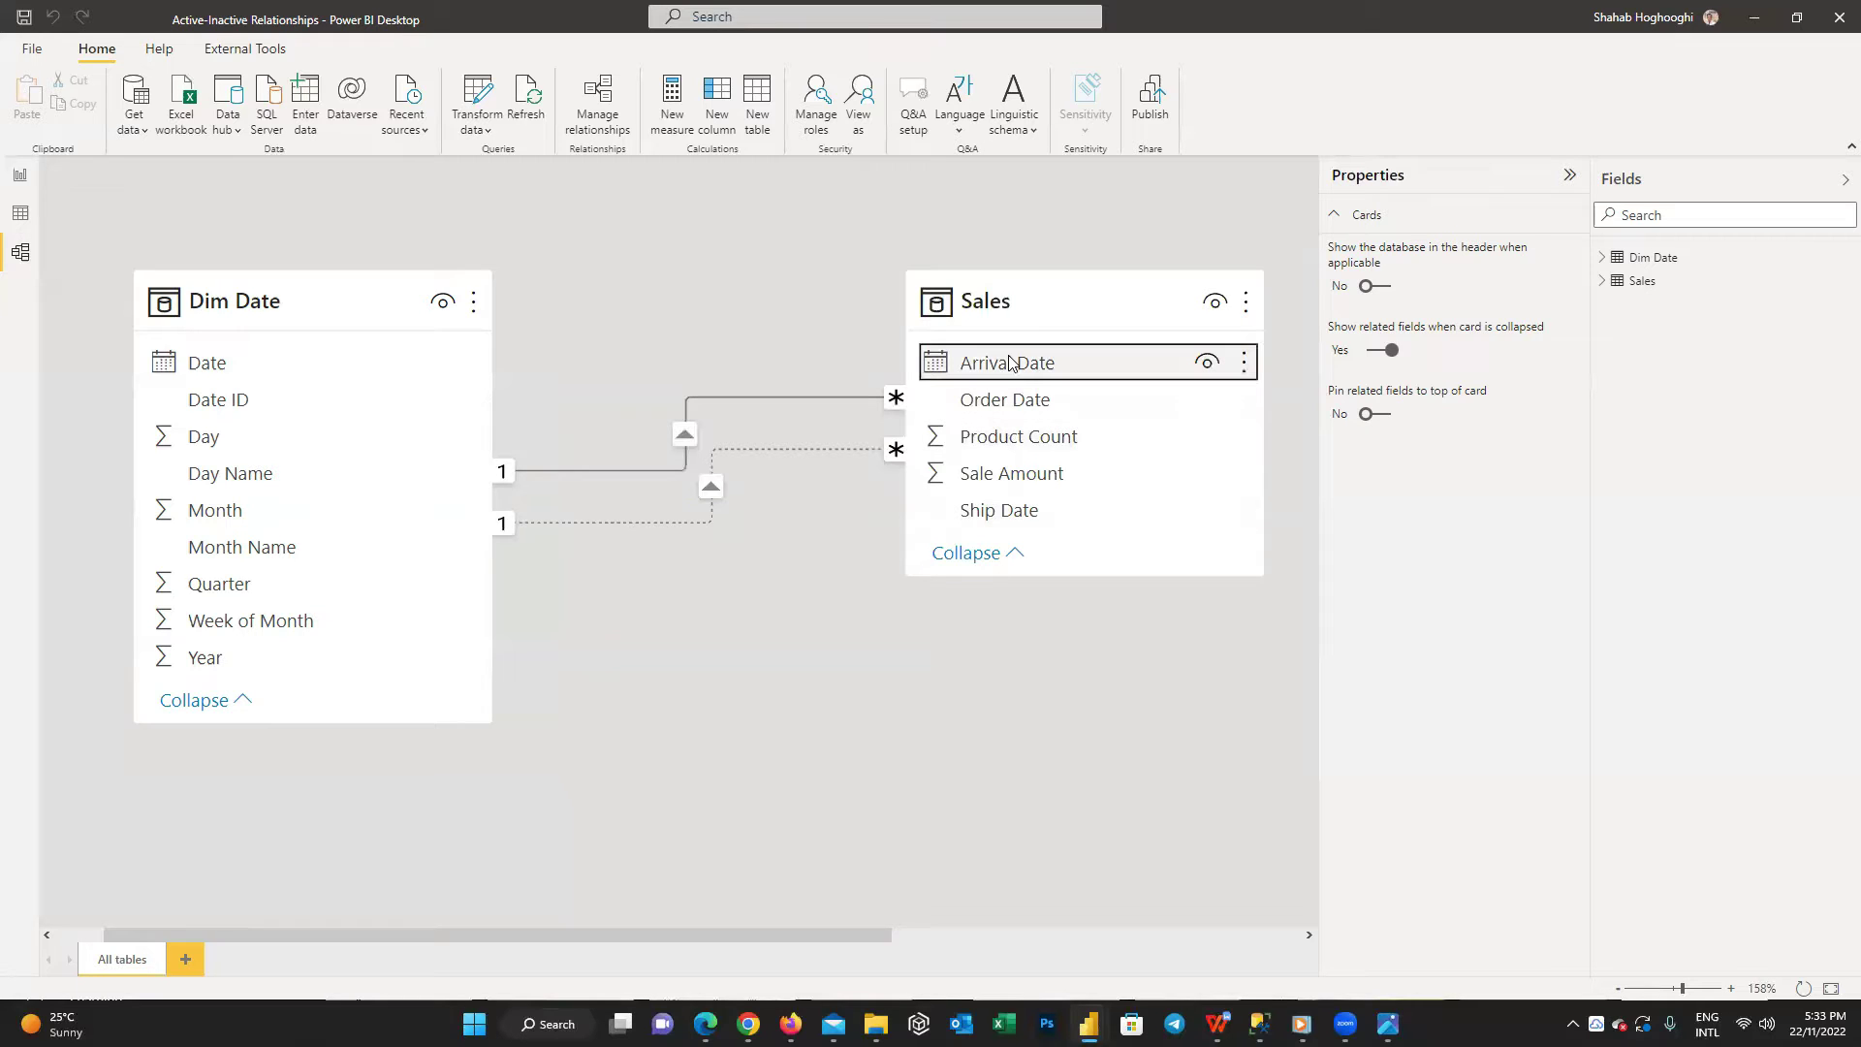
left_click_drag(1009, 363, 349, 366)
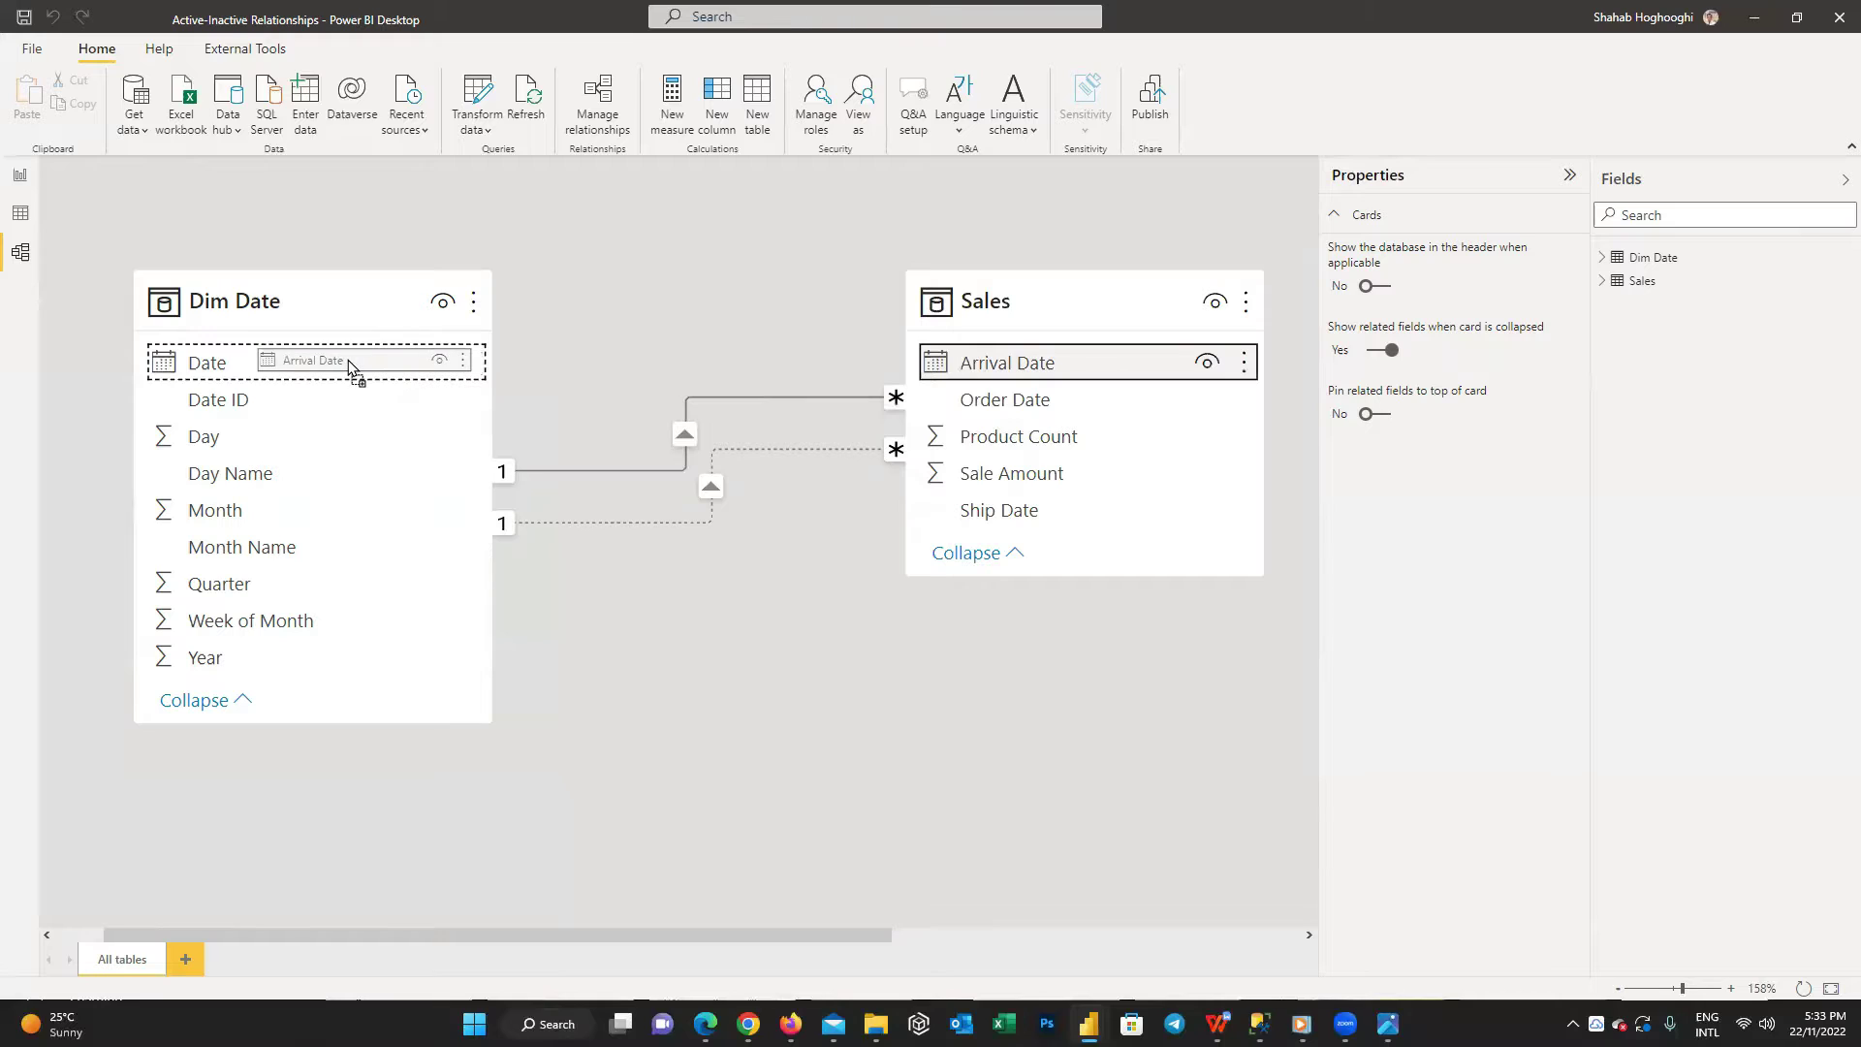
left_click_drag(347, 358, 346, 363)
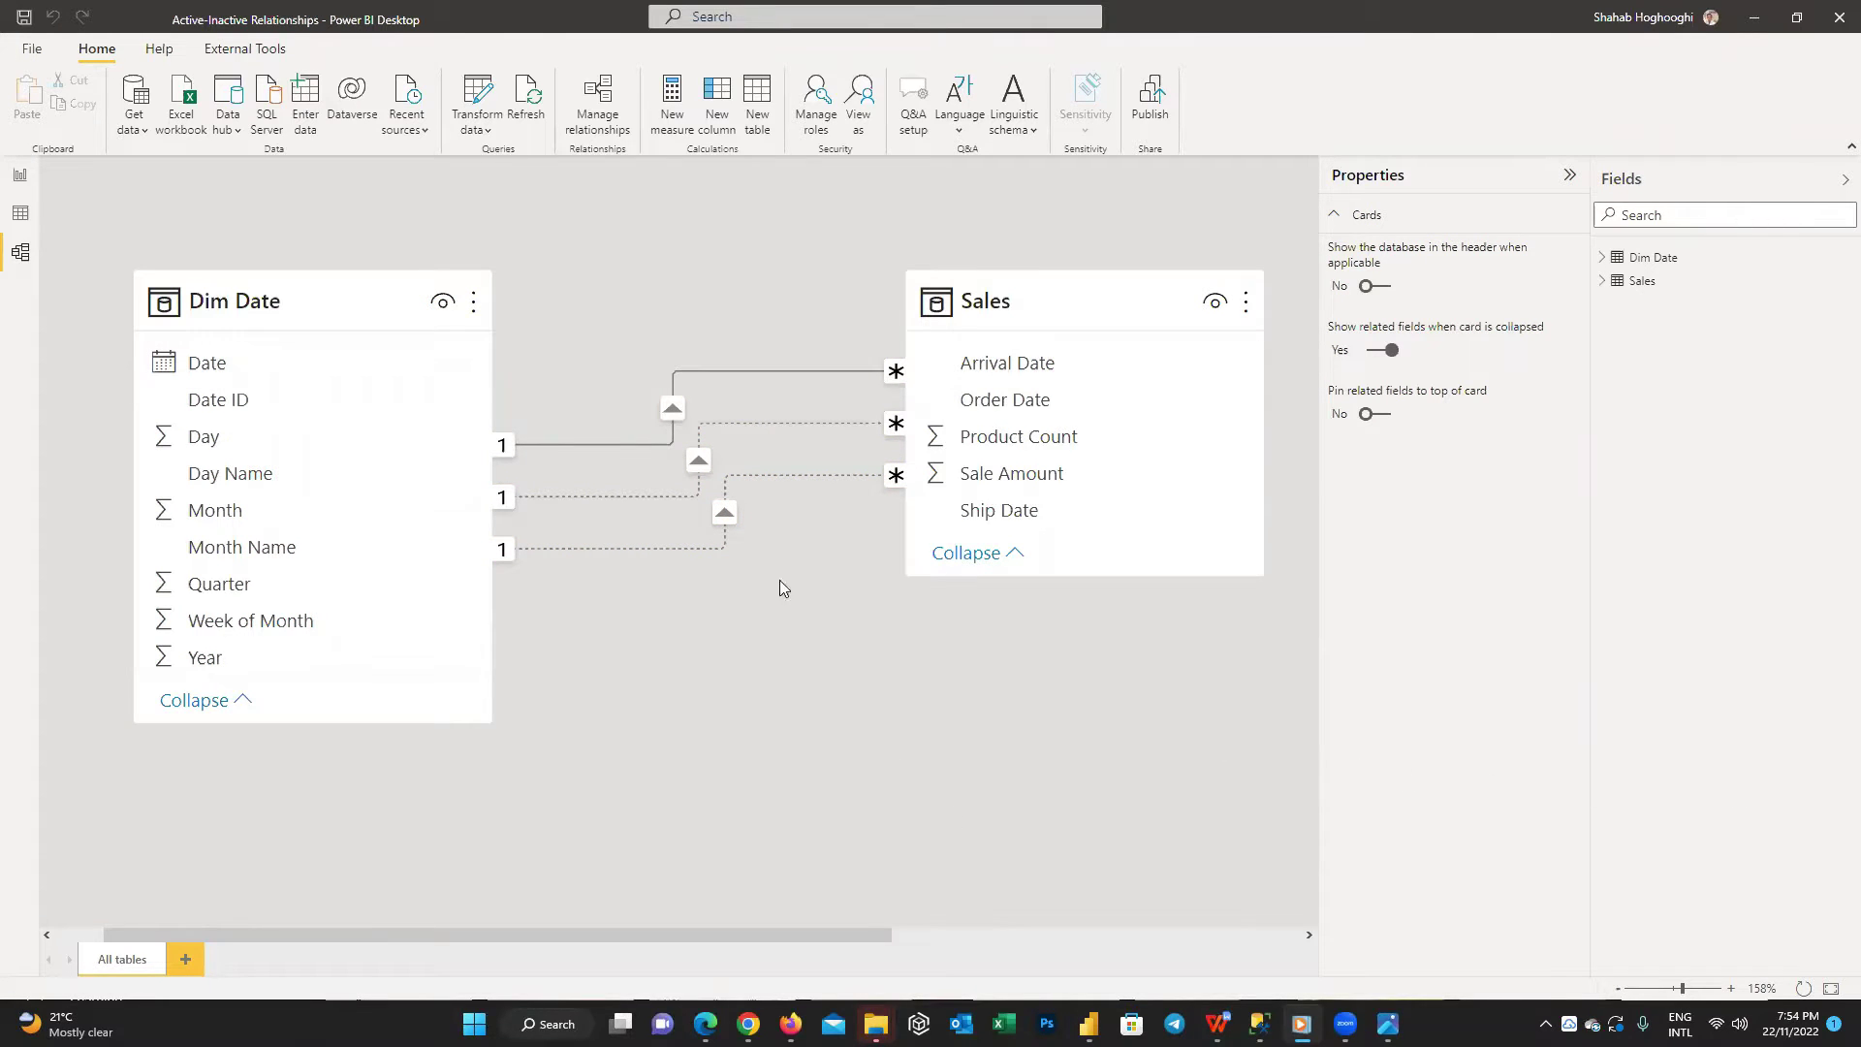
- Examine the settings of the Order Date relationship between Sales and Dim Date, then leave them without saving
left_click(591, 124)
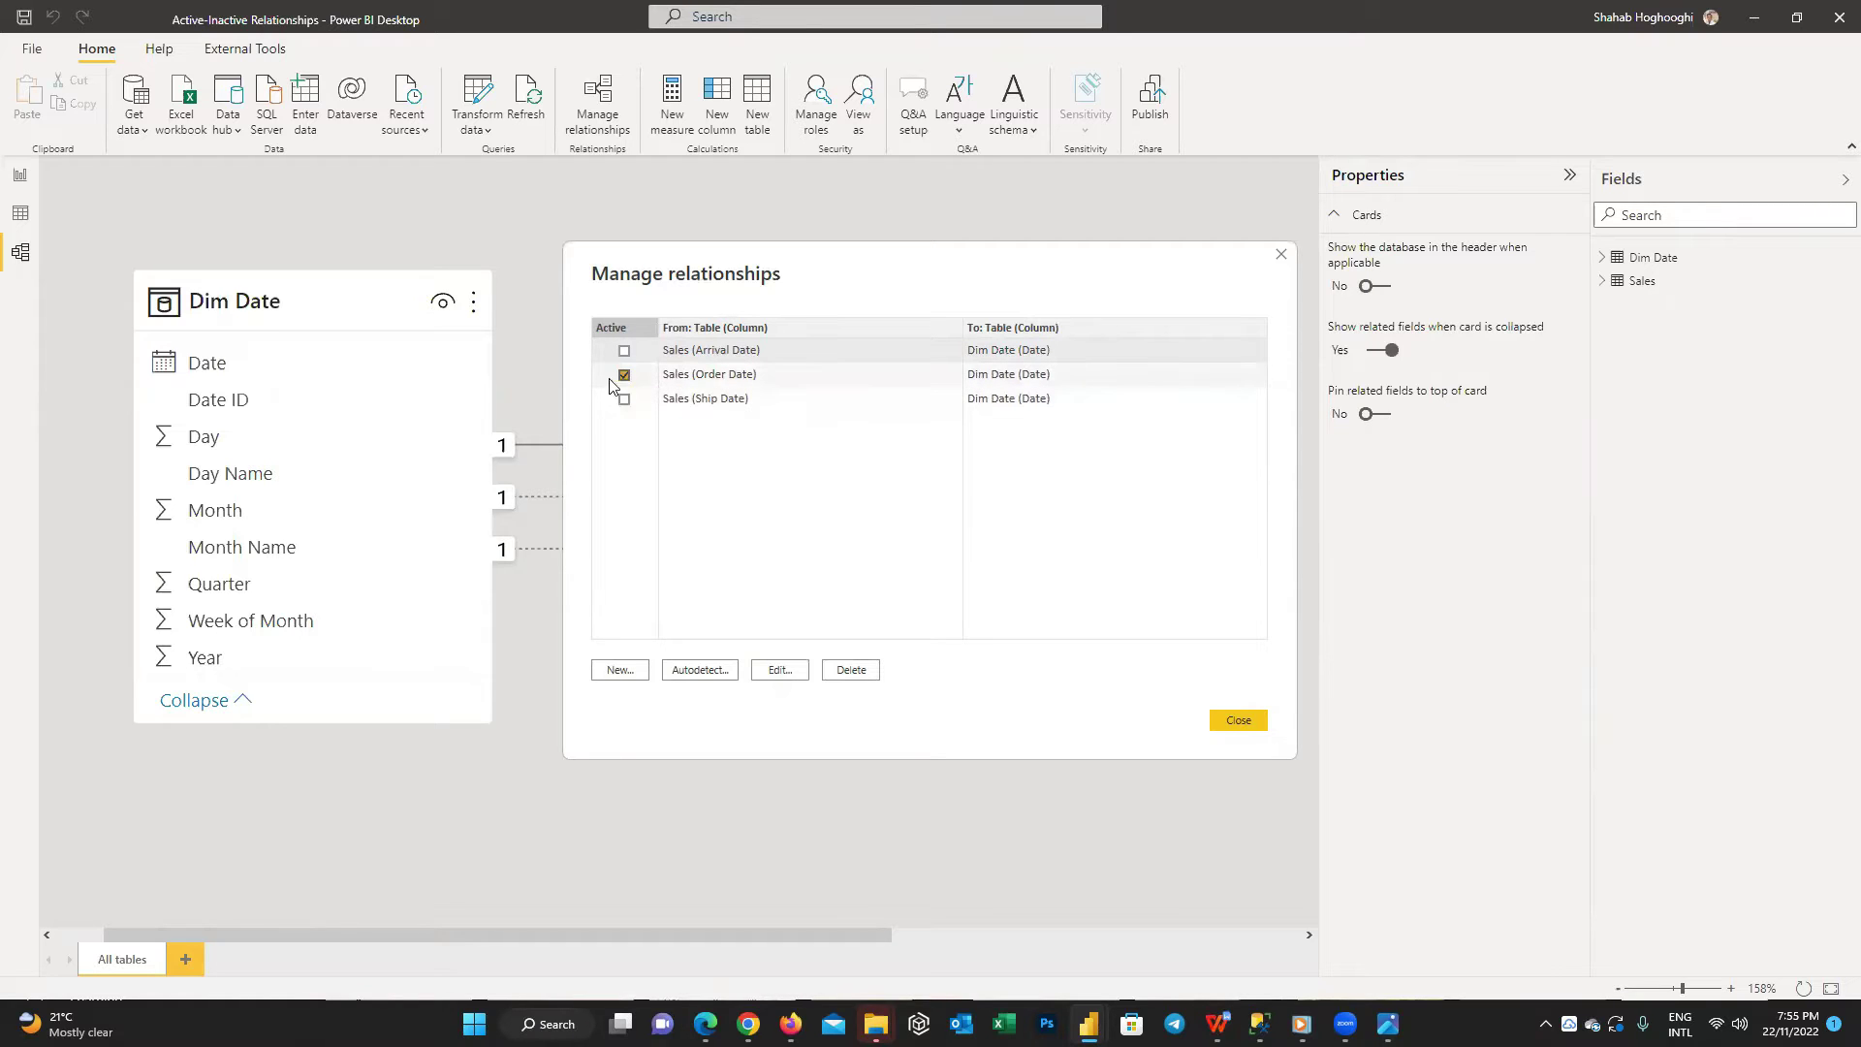
double_click(699, 378)
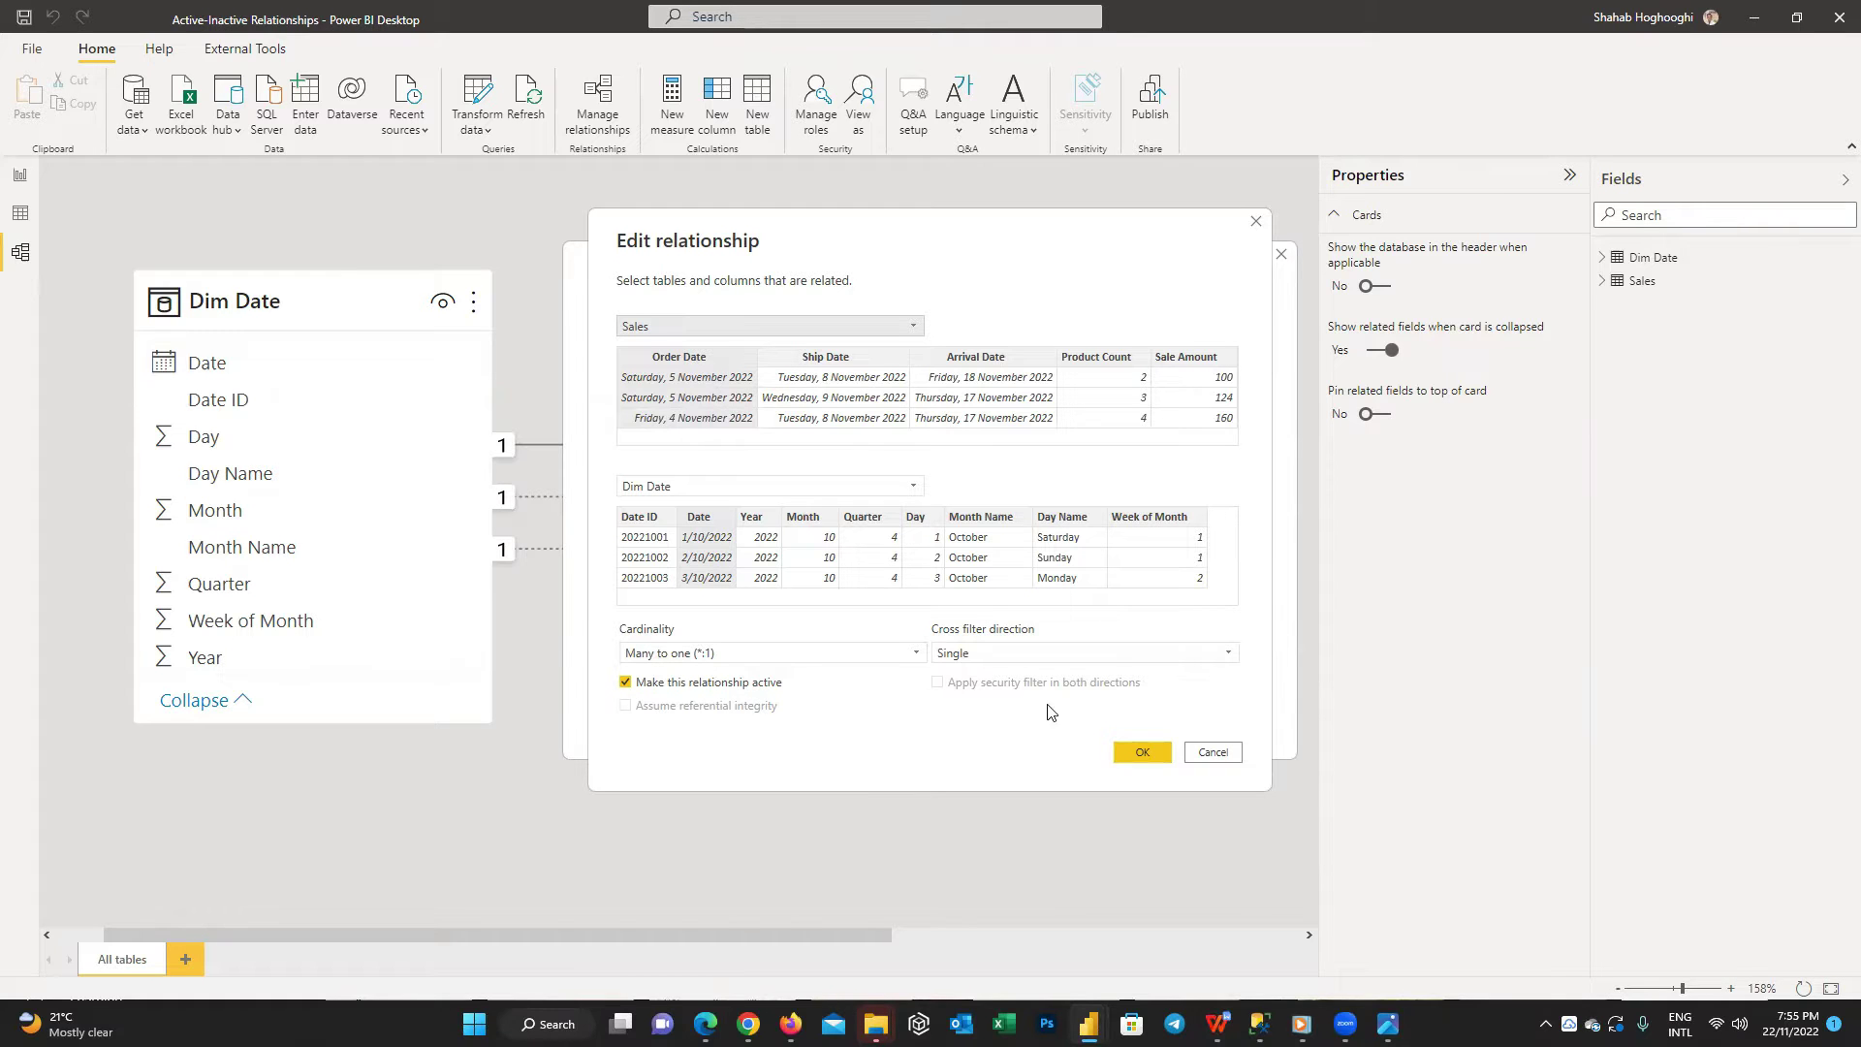
left_click(1203, 753)
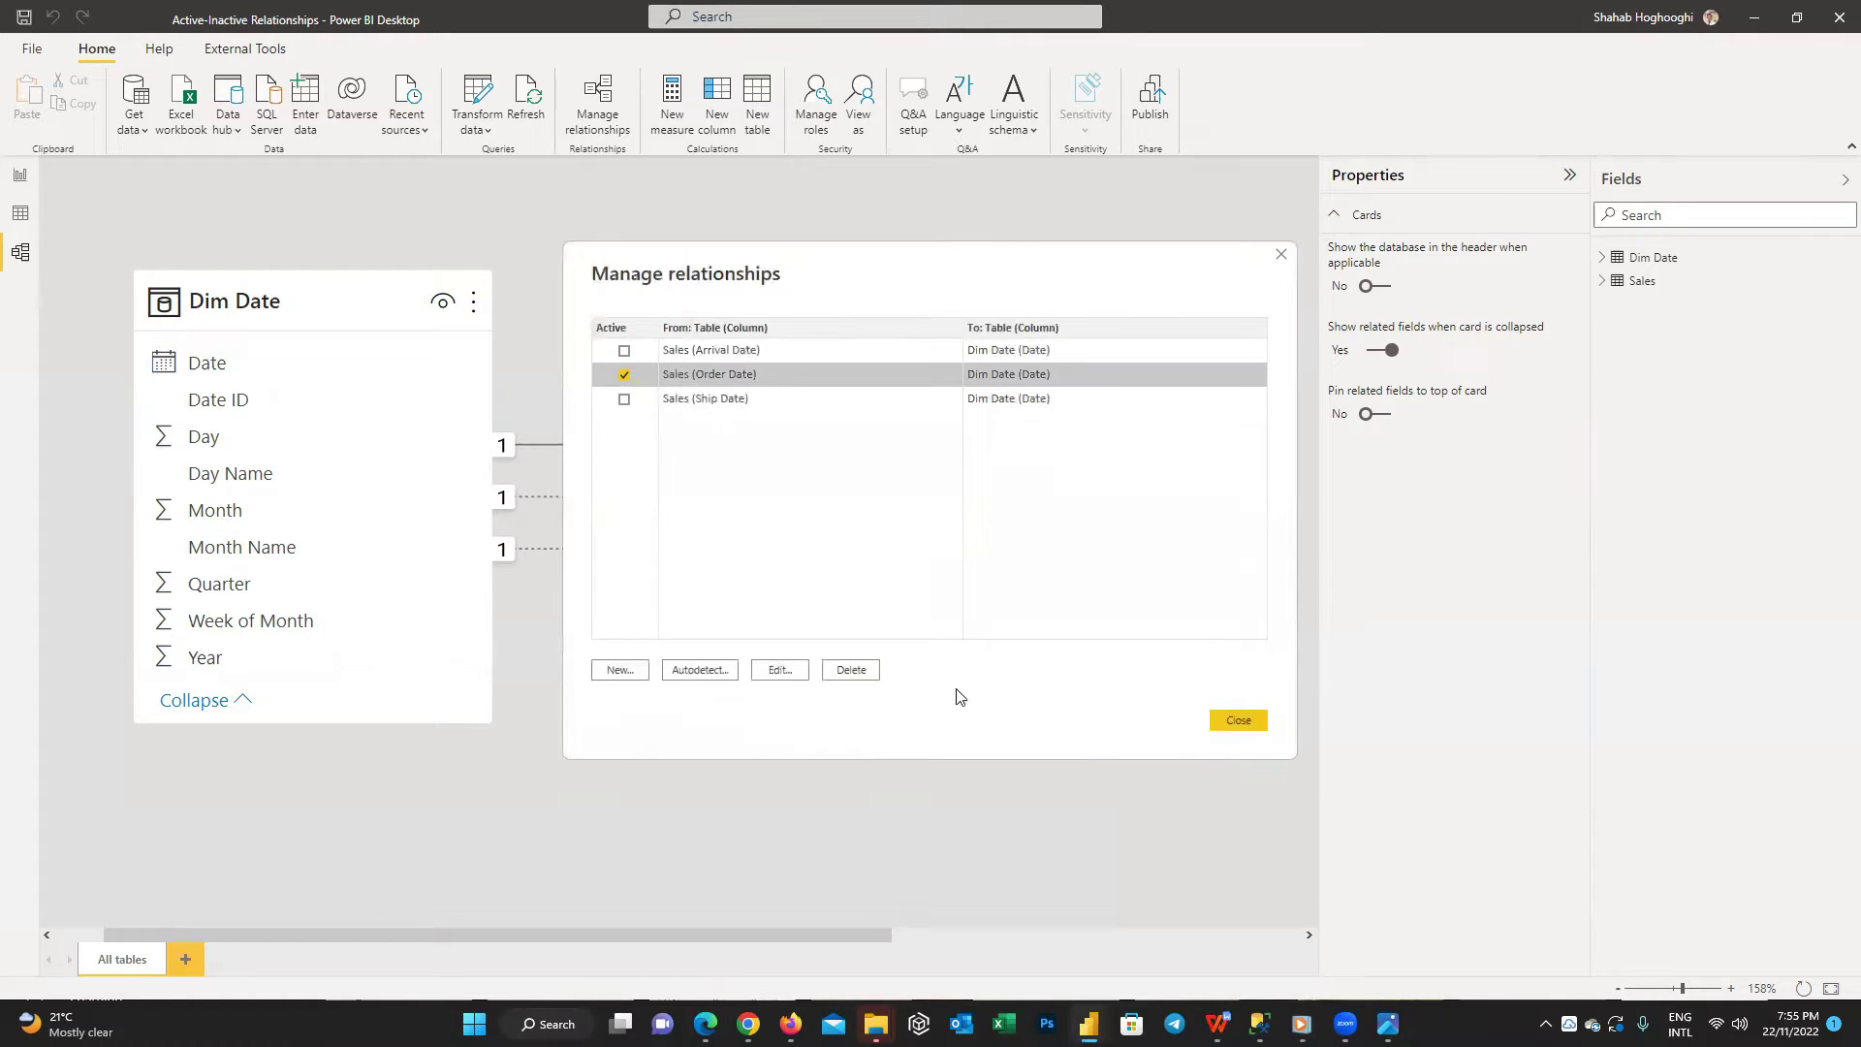
- Examine the settings of the Arrival Date and Ship Date relationships without changing them, and finish managing relationships
left_click(717, 350)
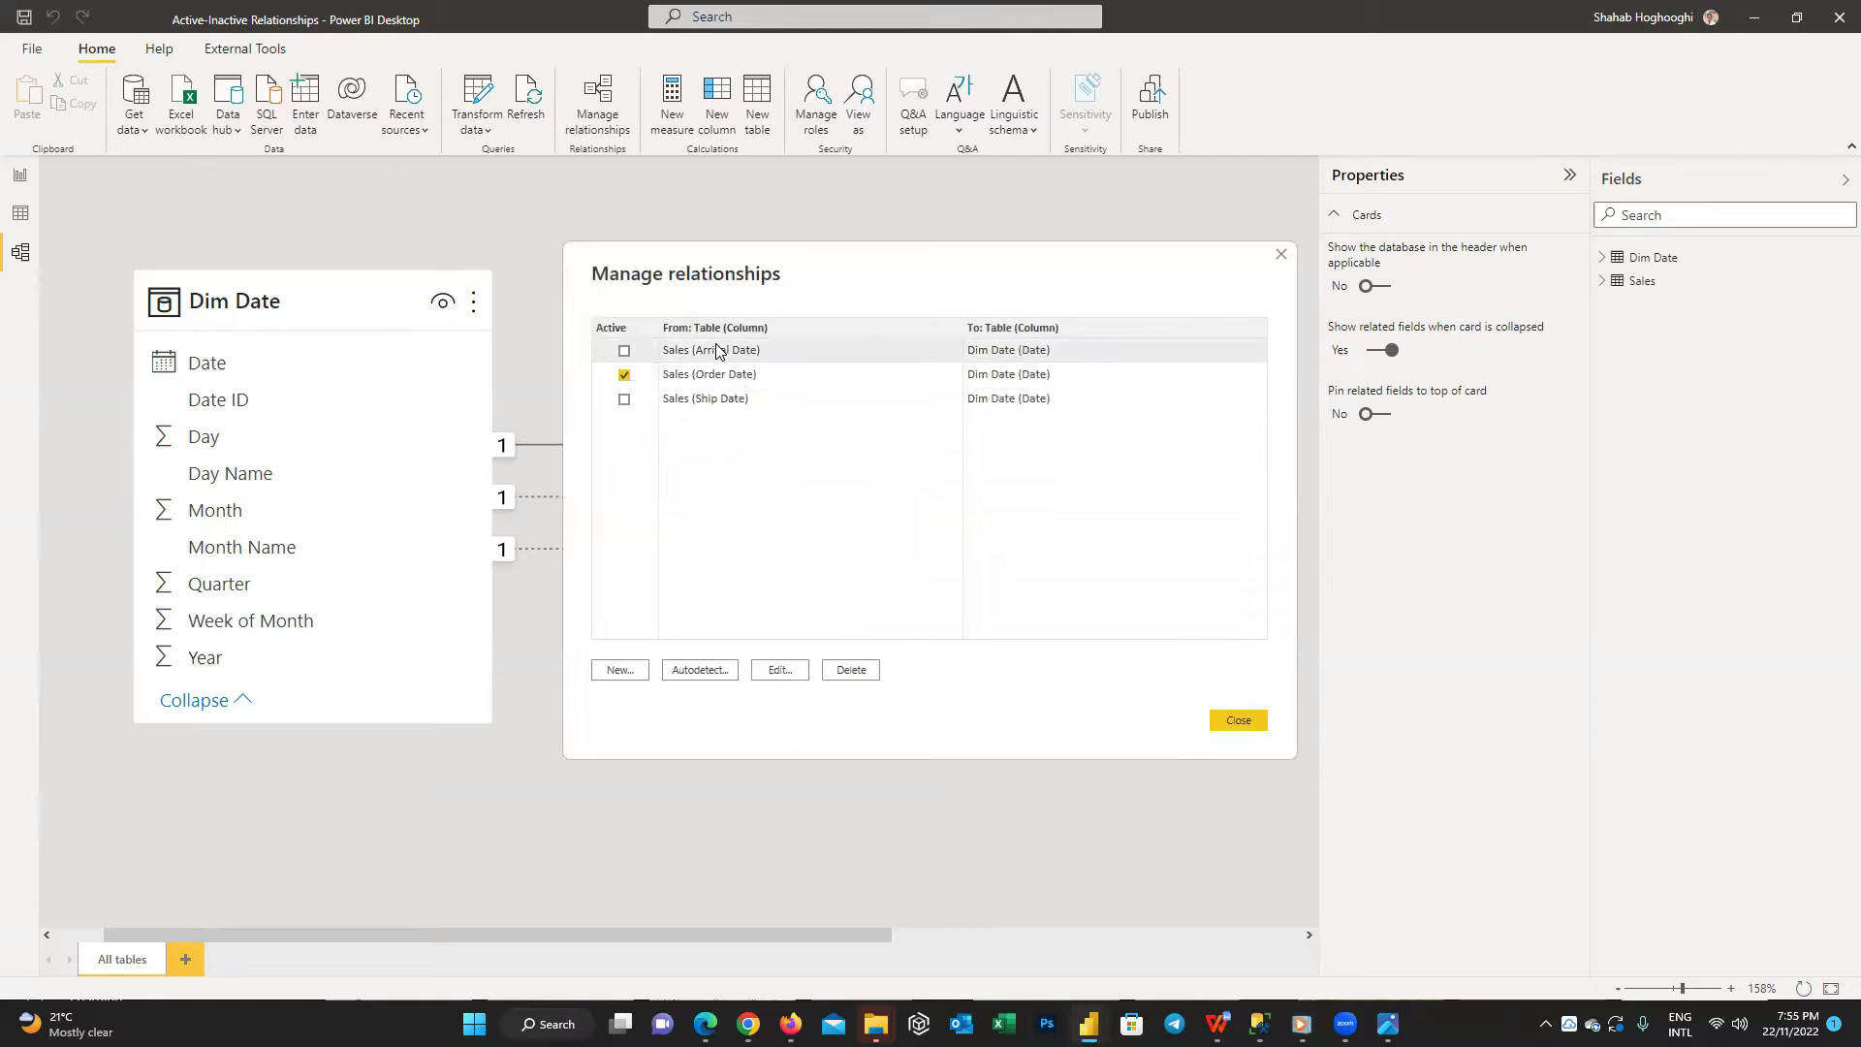
double_click(717, 351)
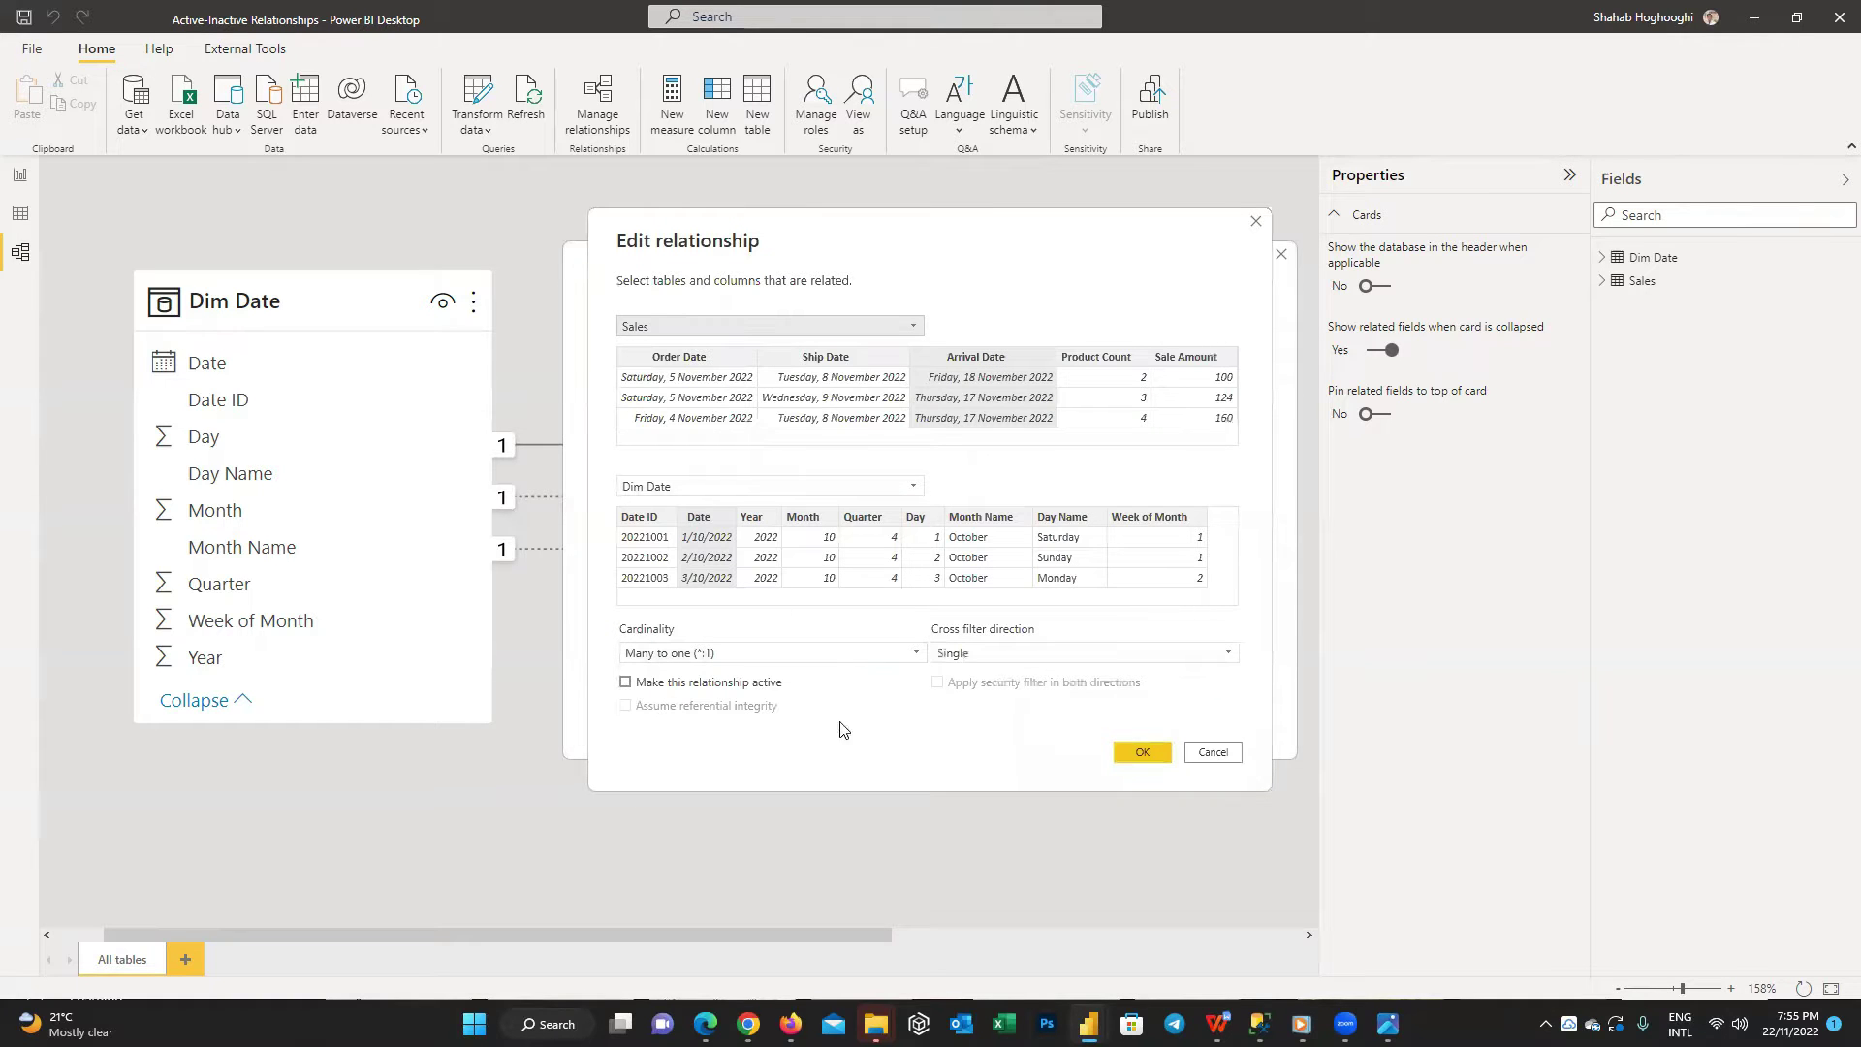
left_click(1212, 753)
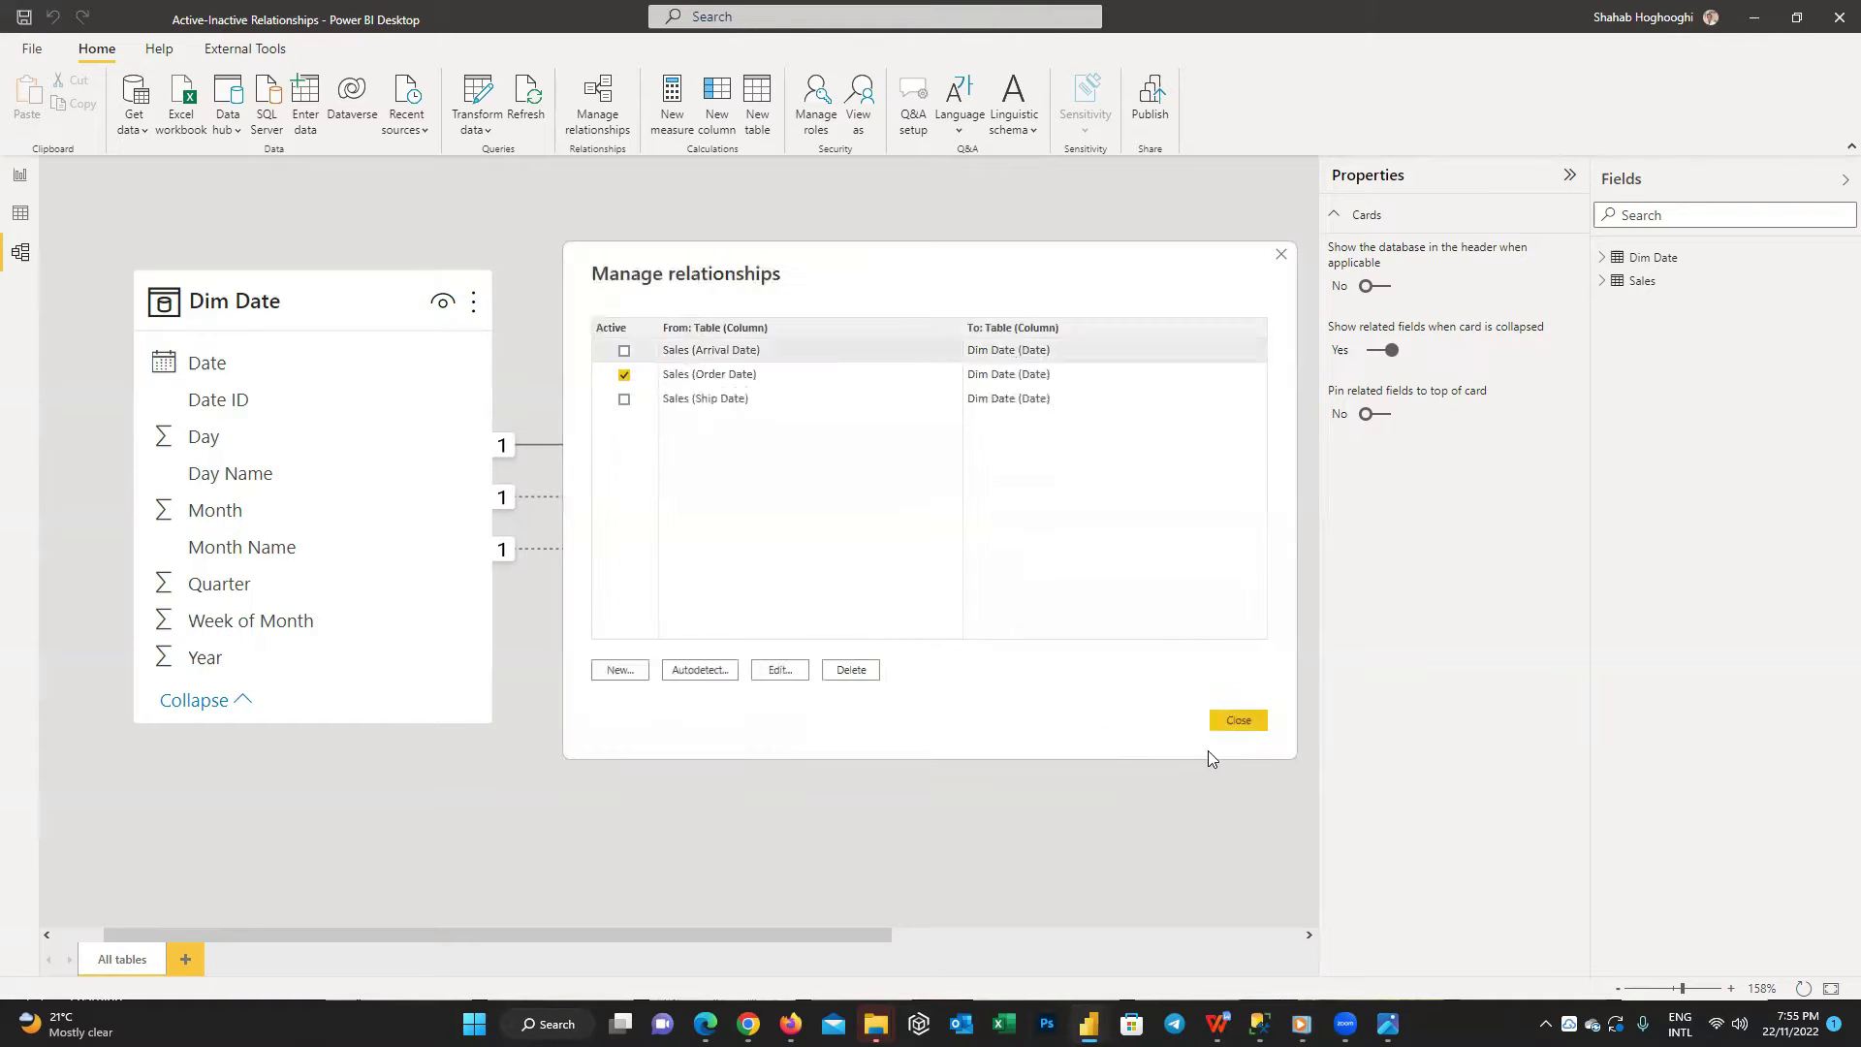
left_click(727, 409)
double_click(727, 409)
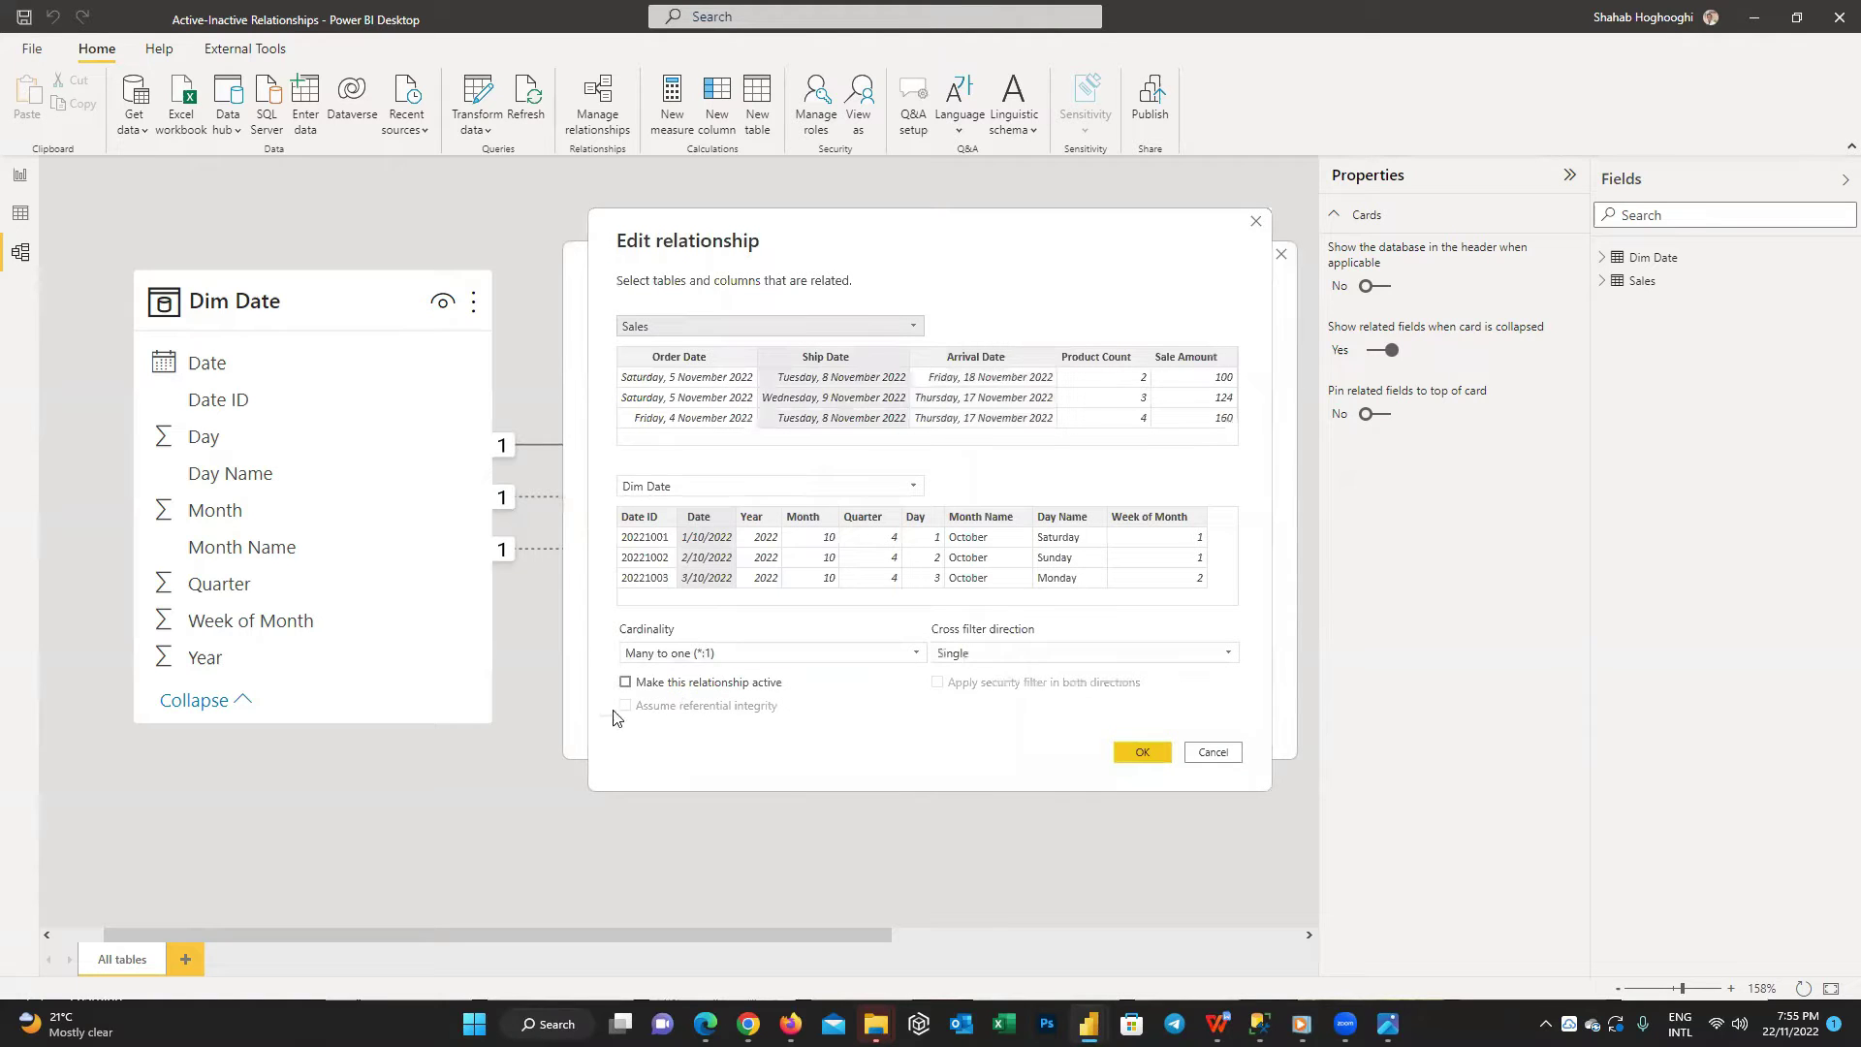
left_click(1213, 752)
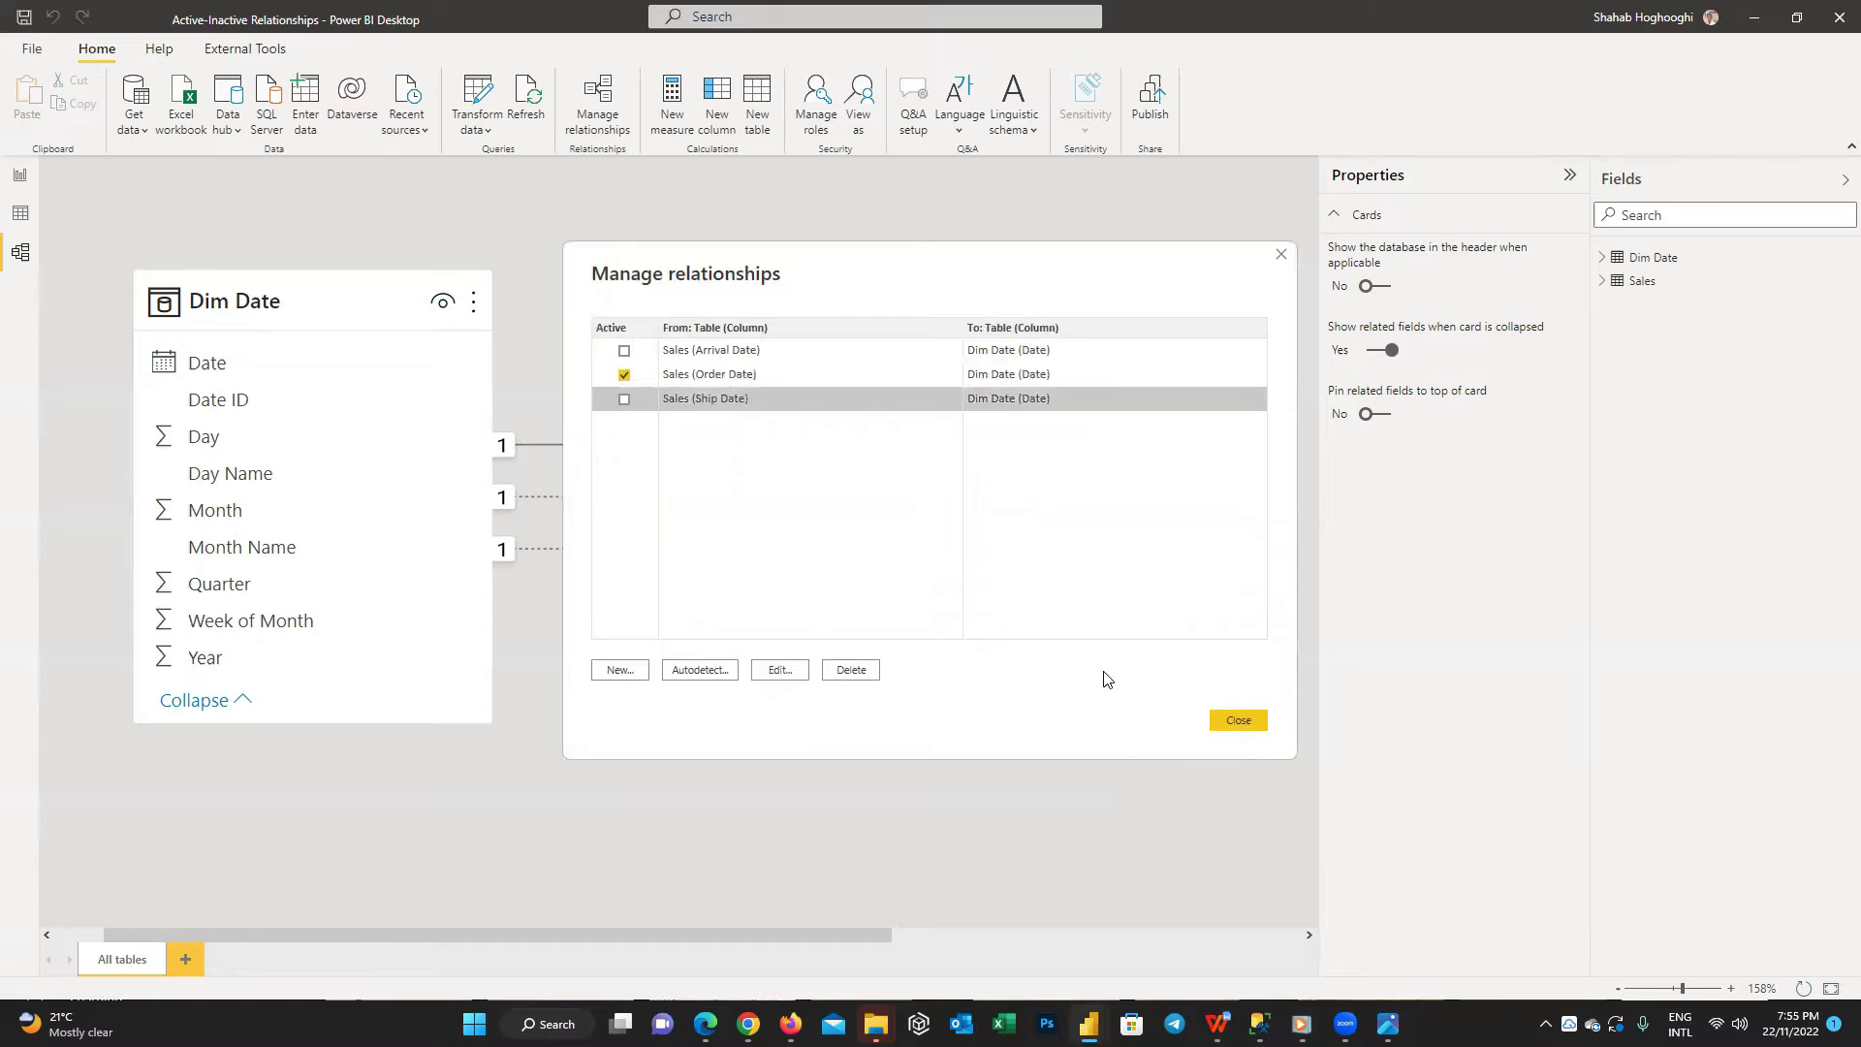
left_click(1253, 729)
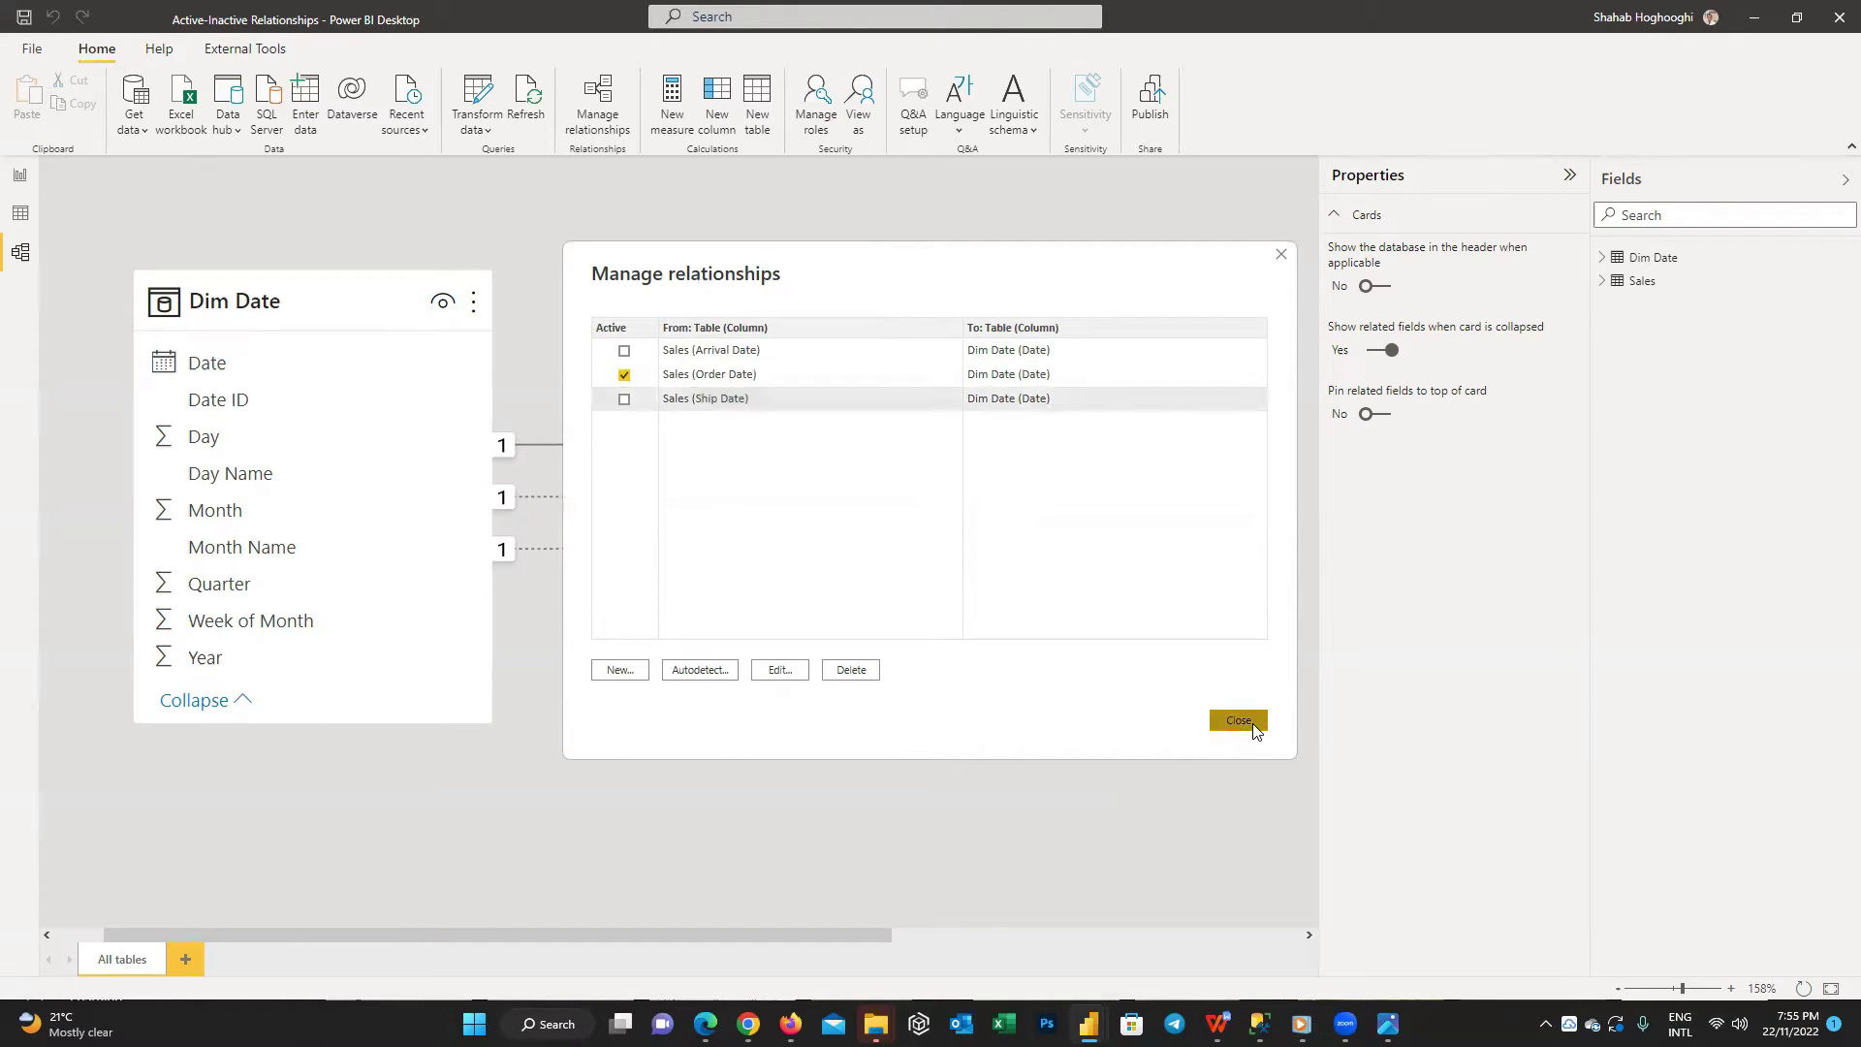
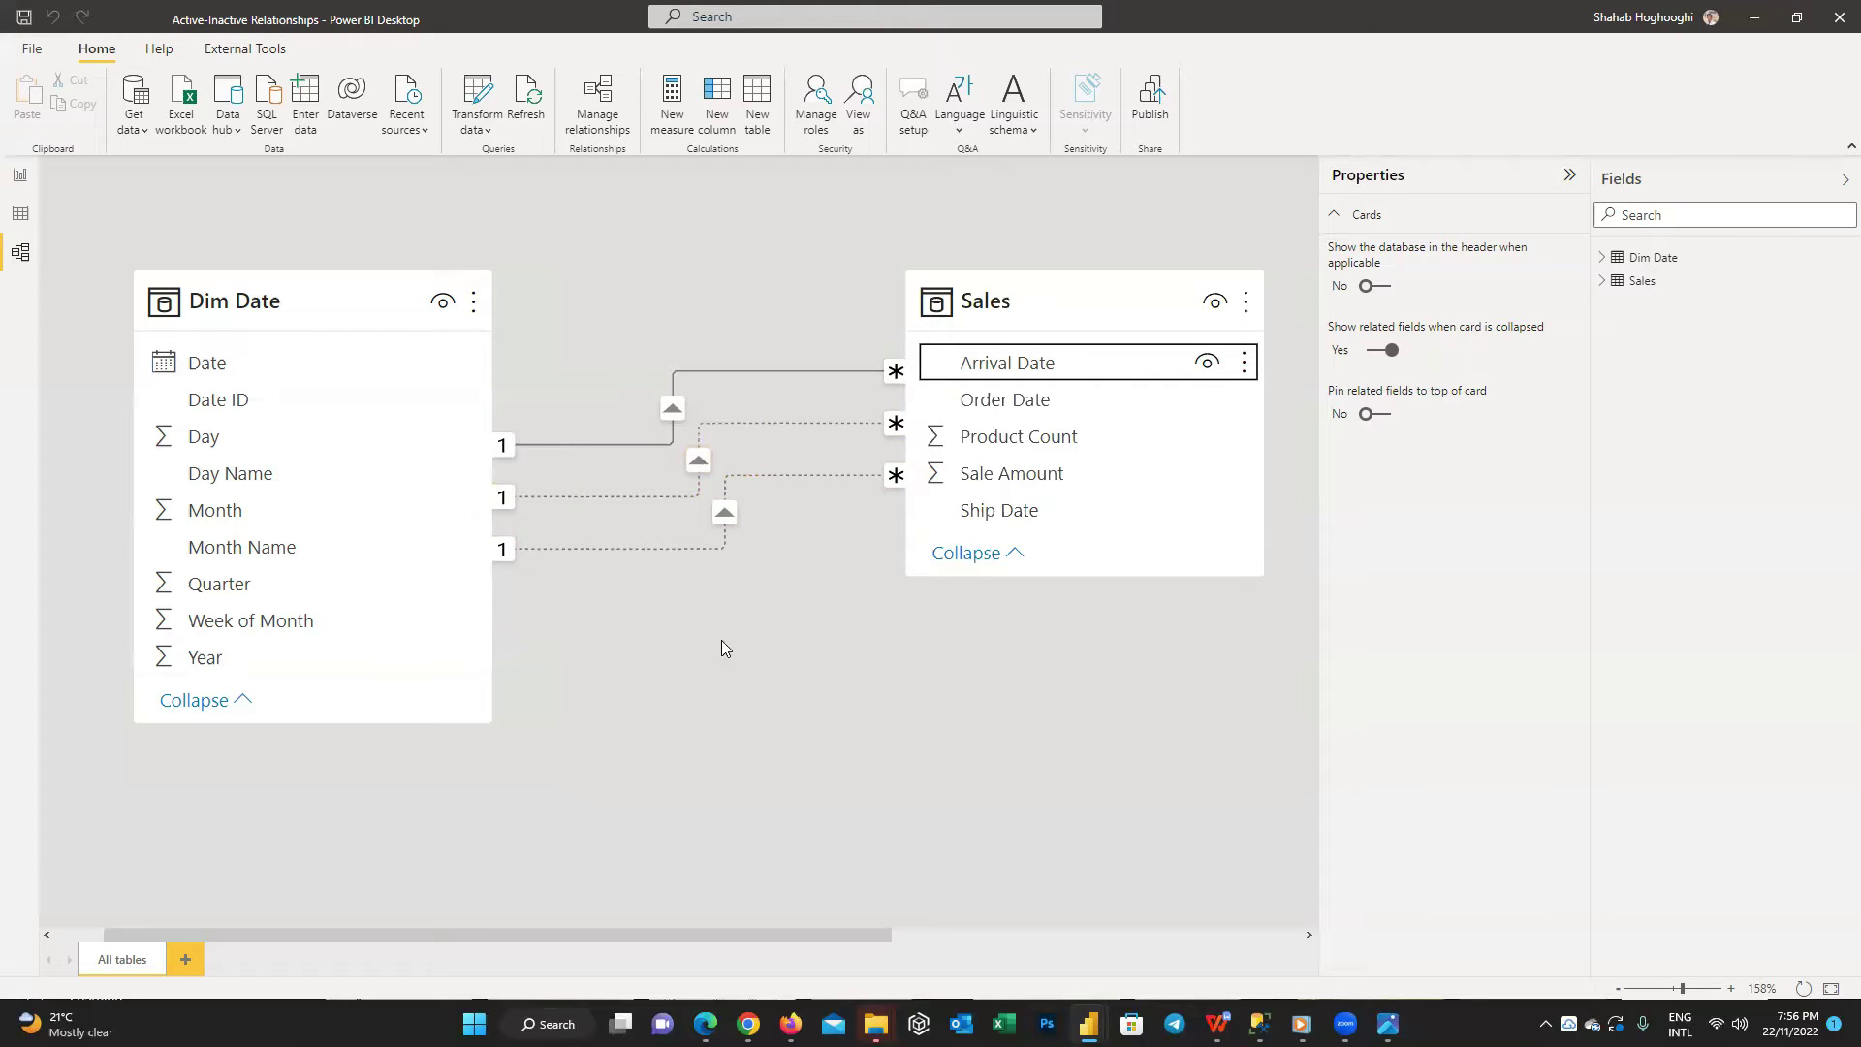
- In the report view, add Dim Date's Date field to the empty table visual as plain dates instead of a date hierarchy
left_click(20, 174)
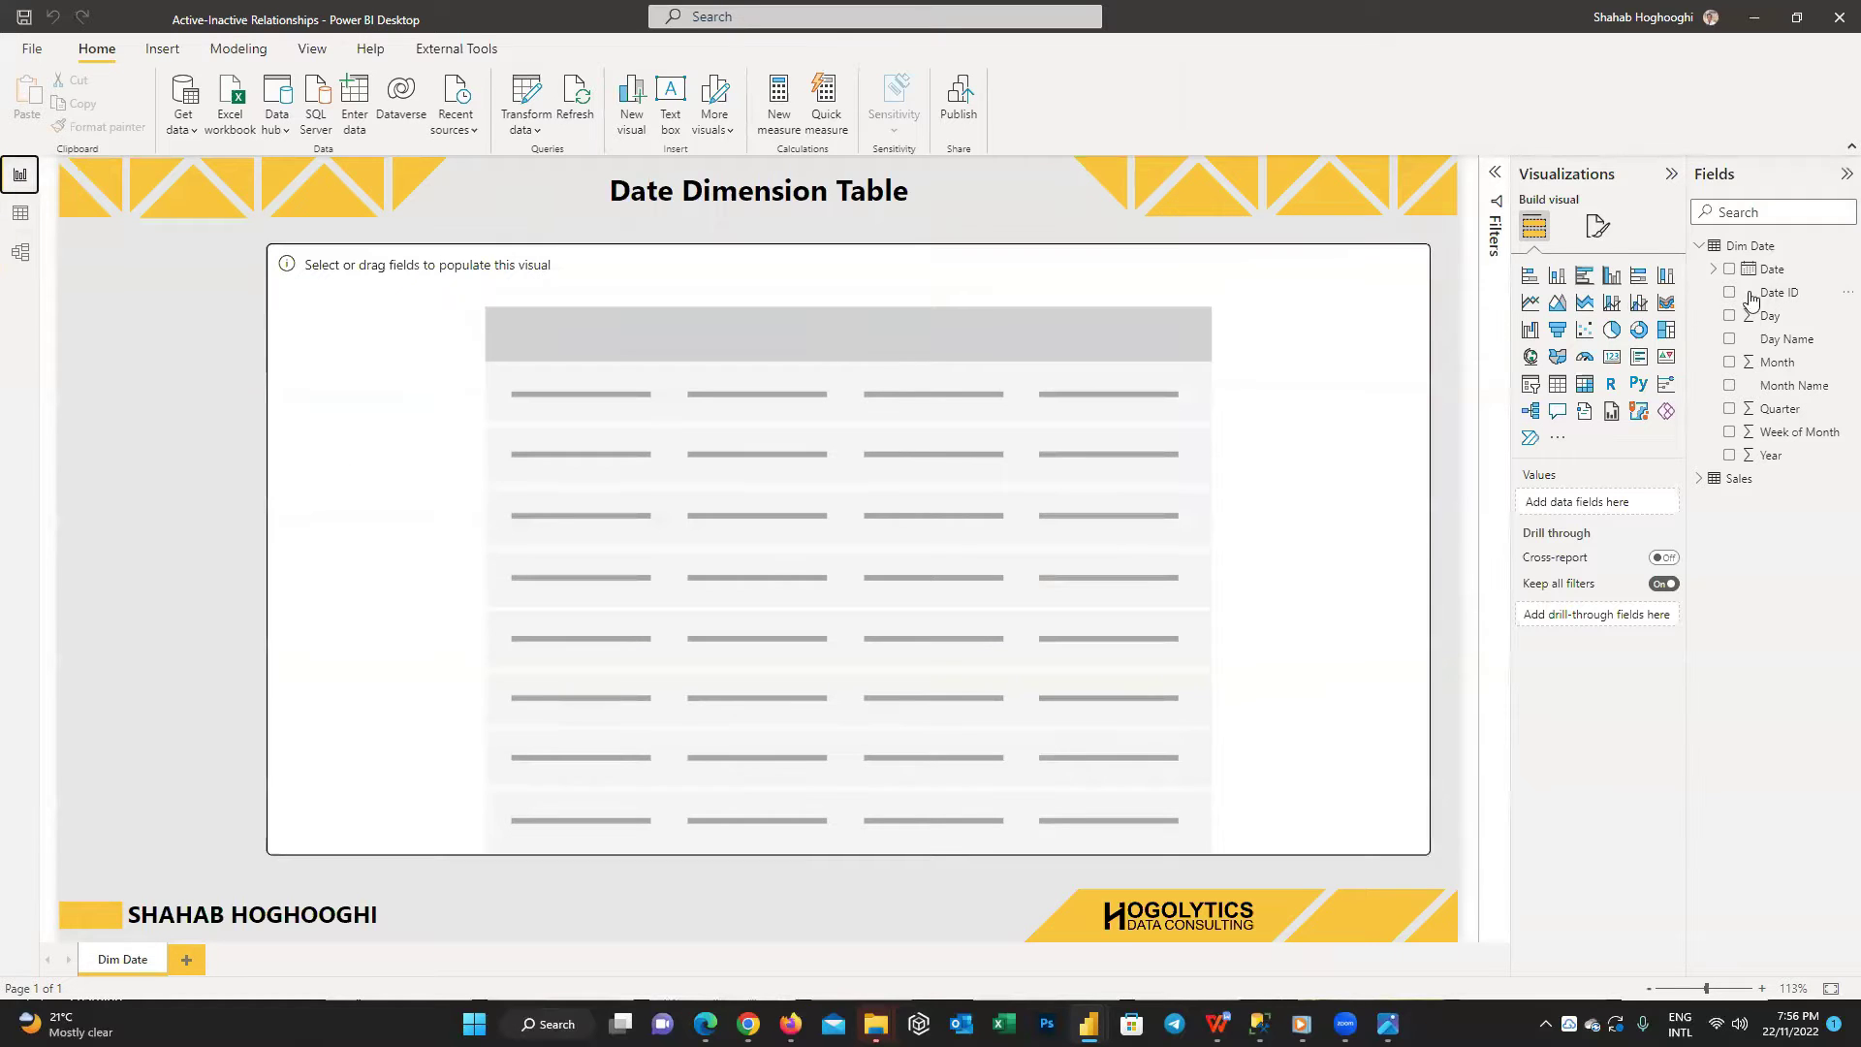
left_click_drag(1764, 271, 1188, 460)
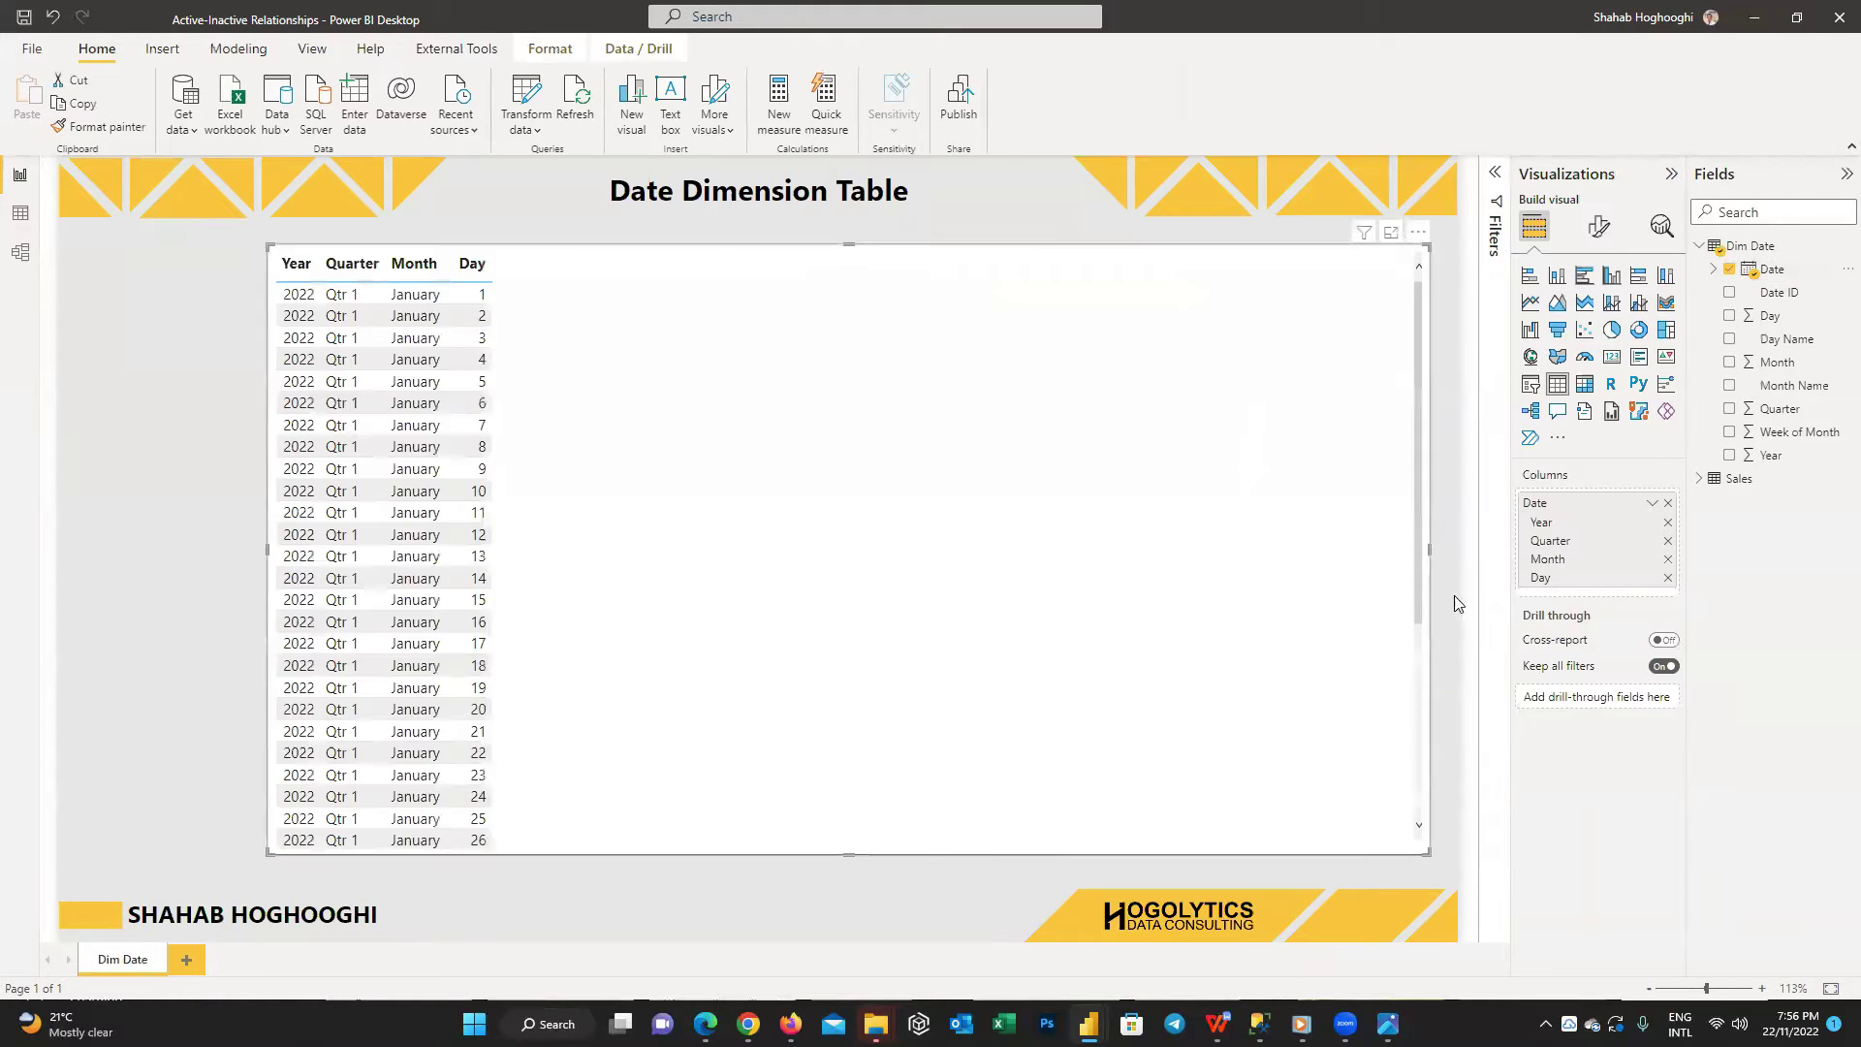
left_click(1652, 503)
left_click(1687, 577)
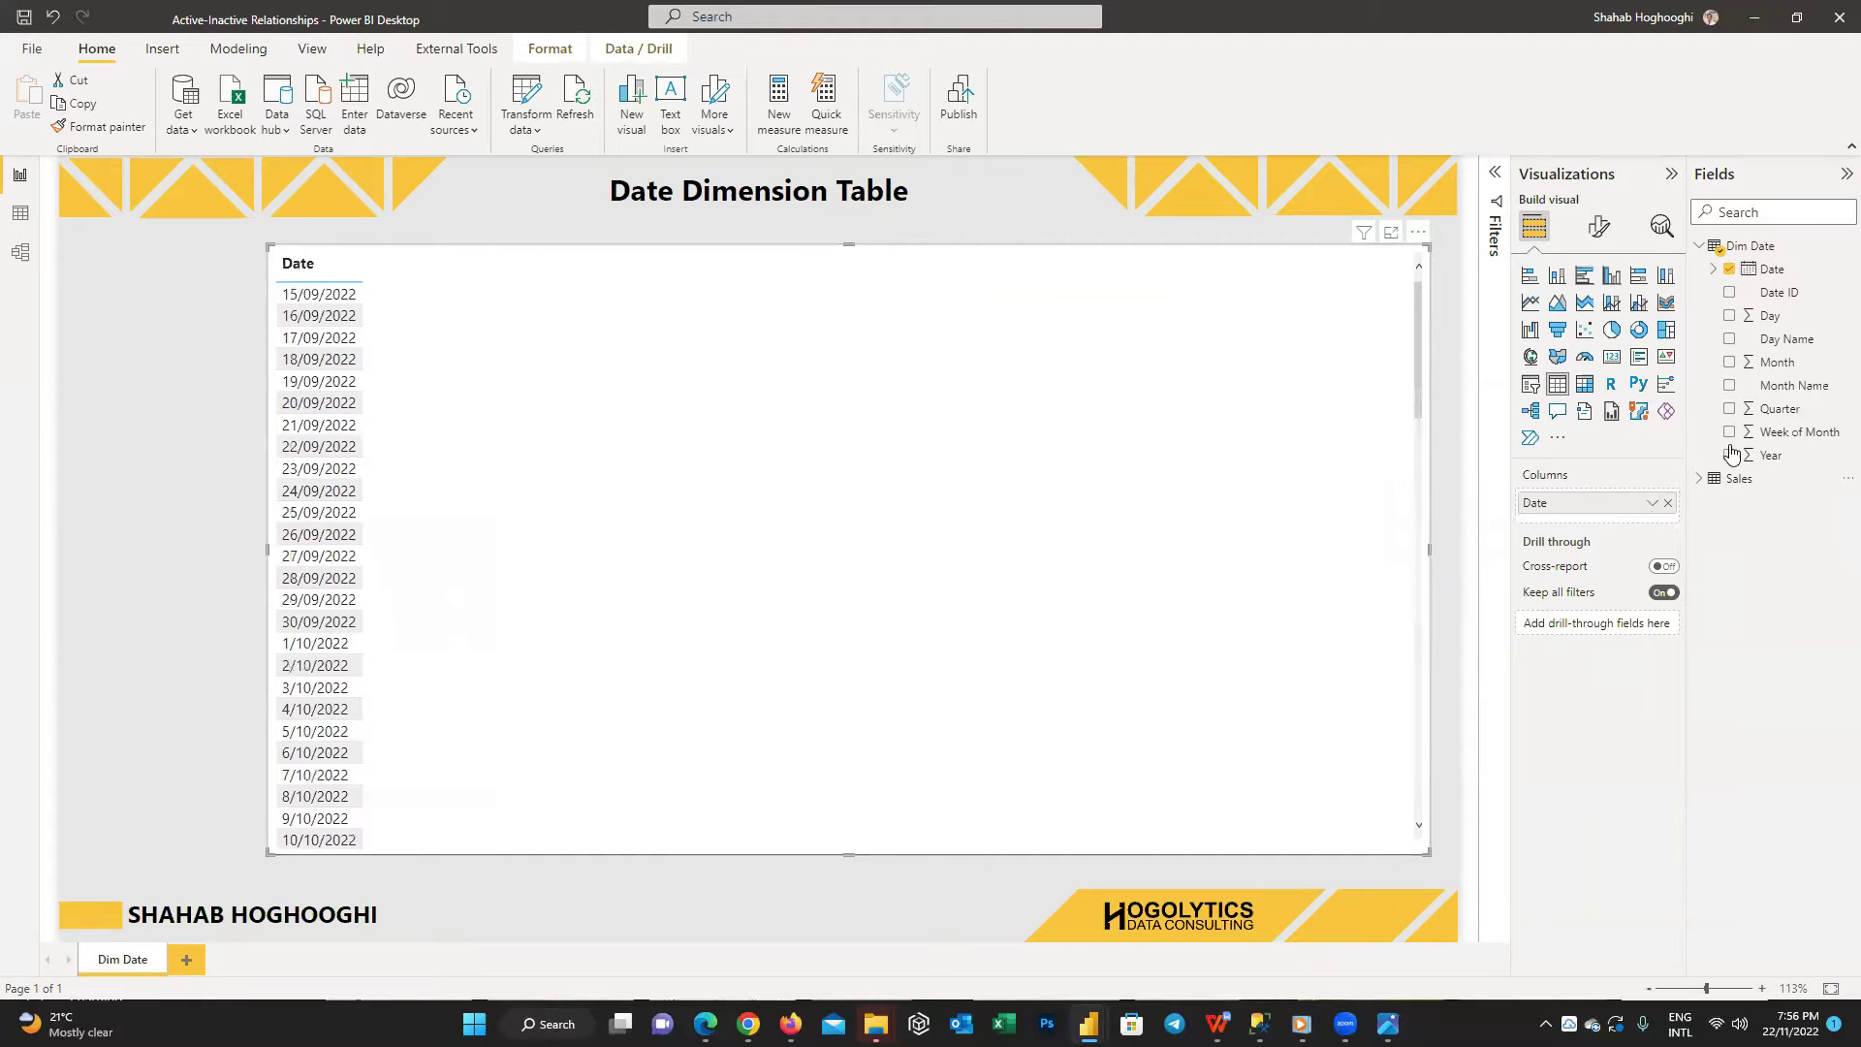
- Add Product Count and Sale Amount from Sales to the table visual and widen its columns
left_click(1696, 481)
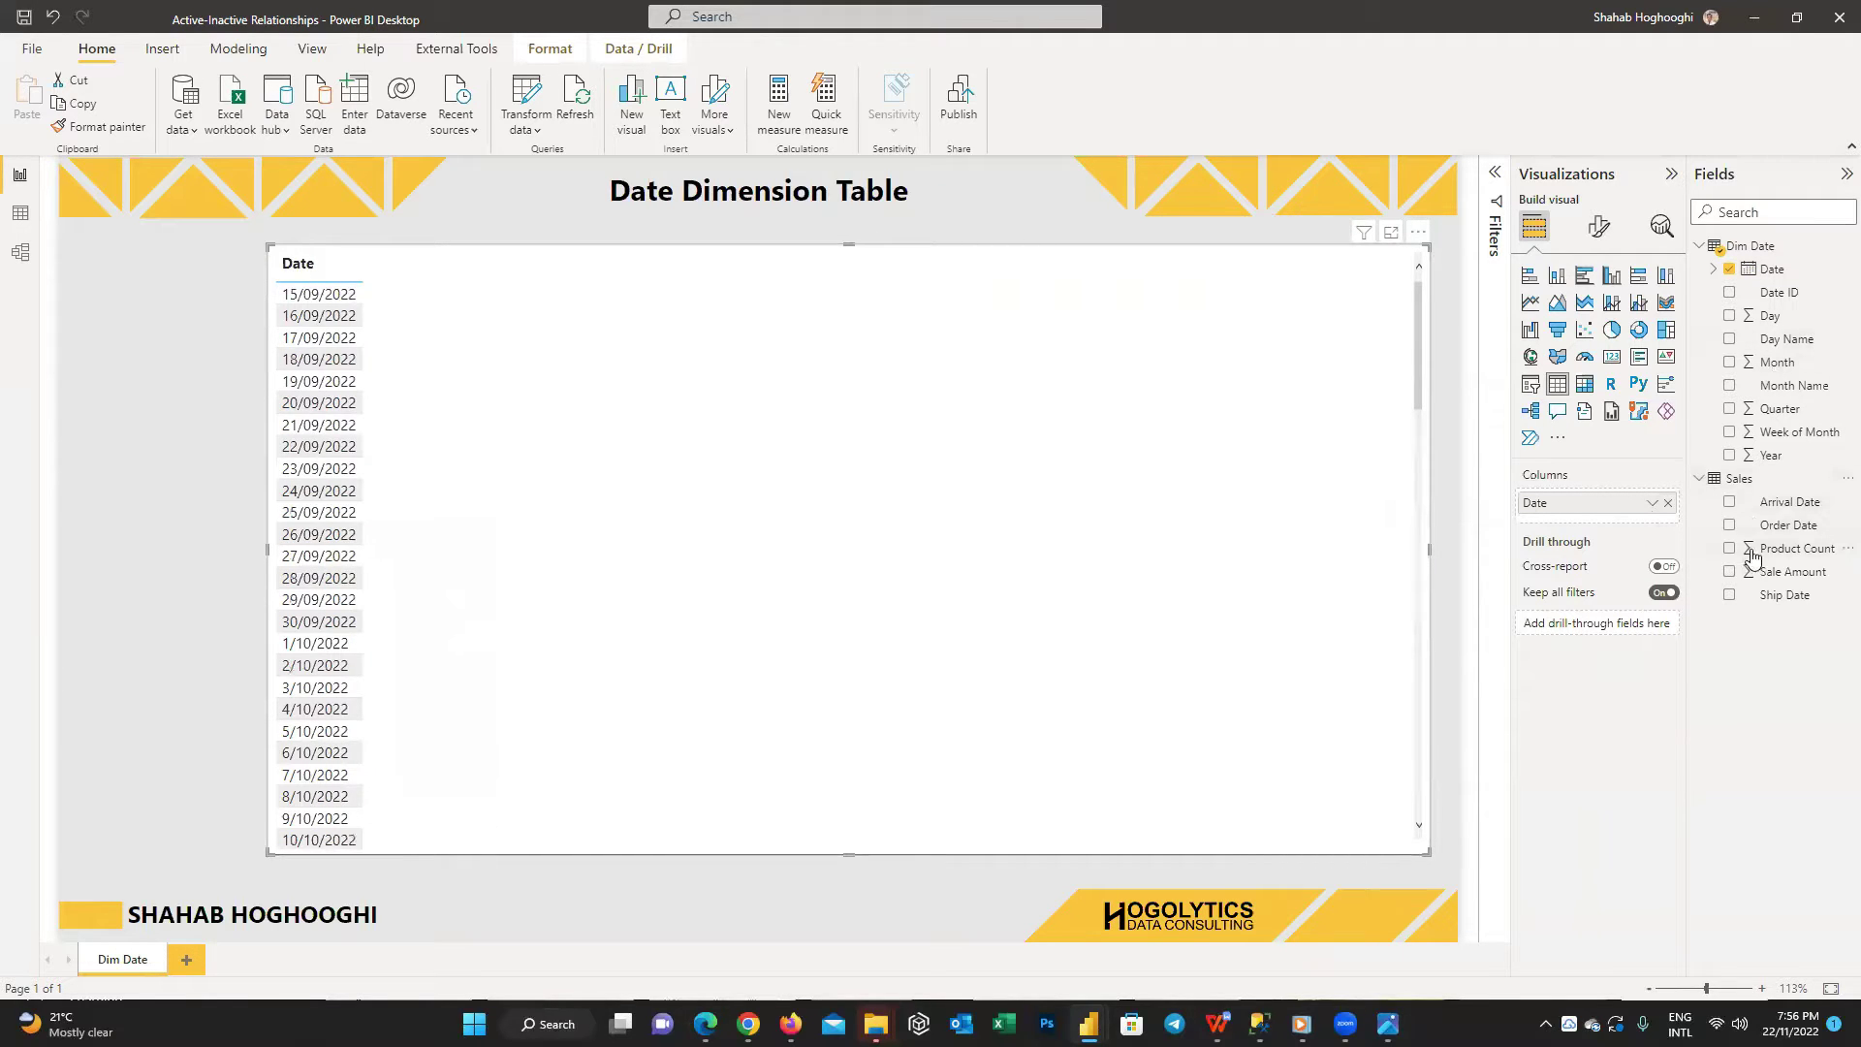
left_click(1730, 550)
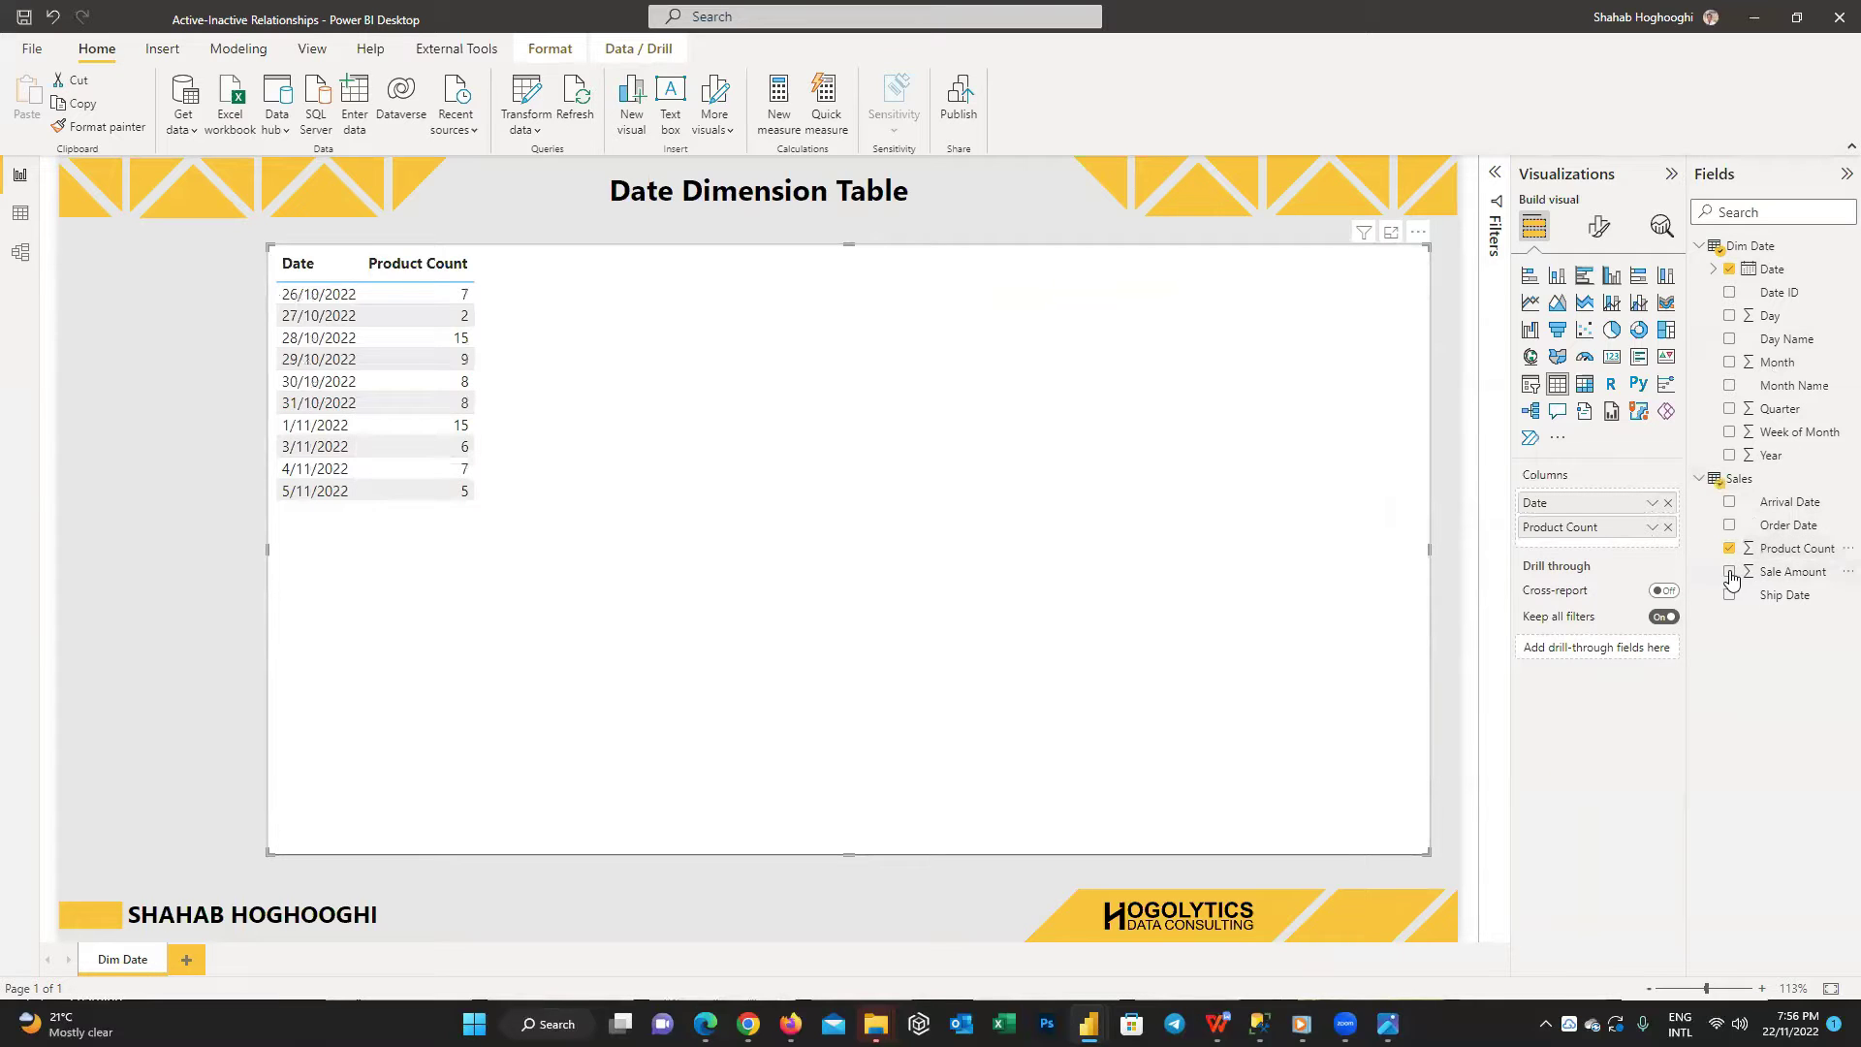
left_click(1730, 572)
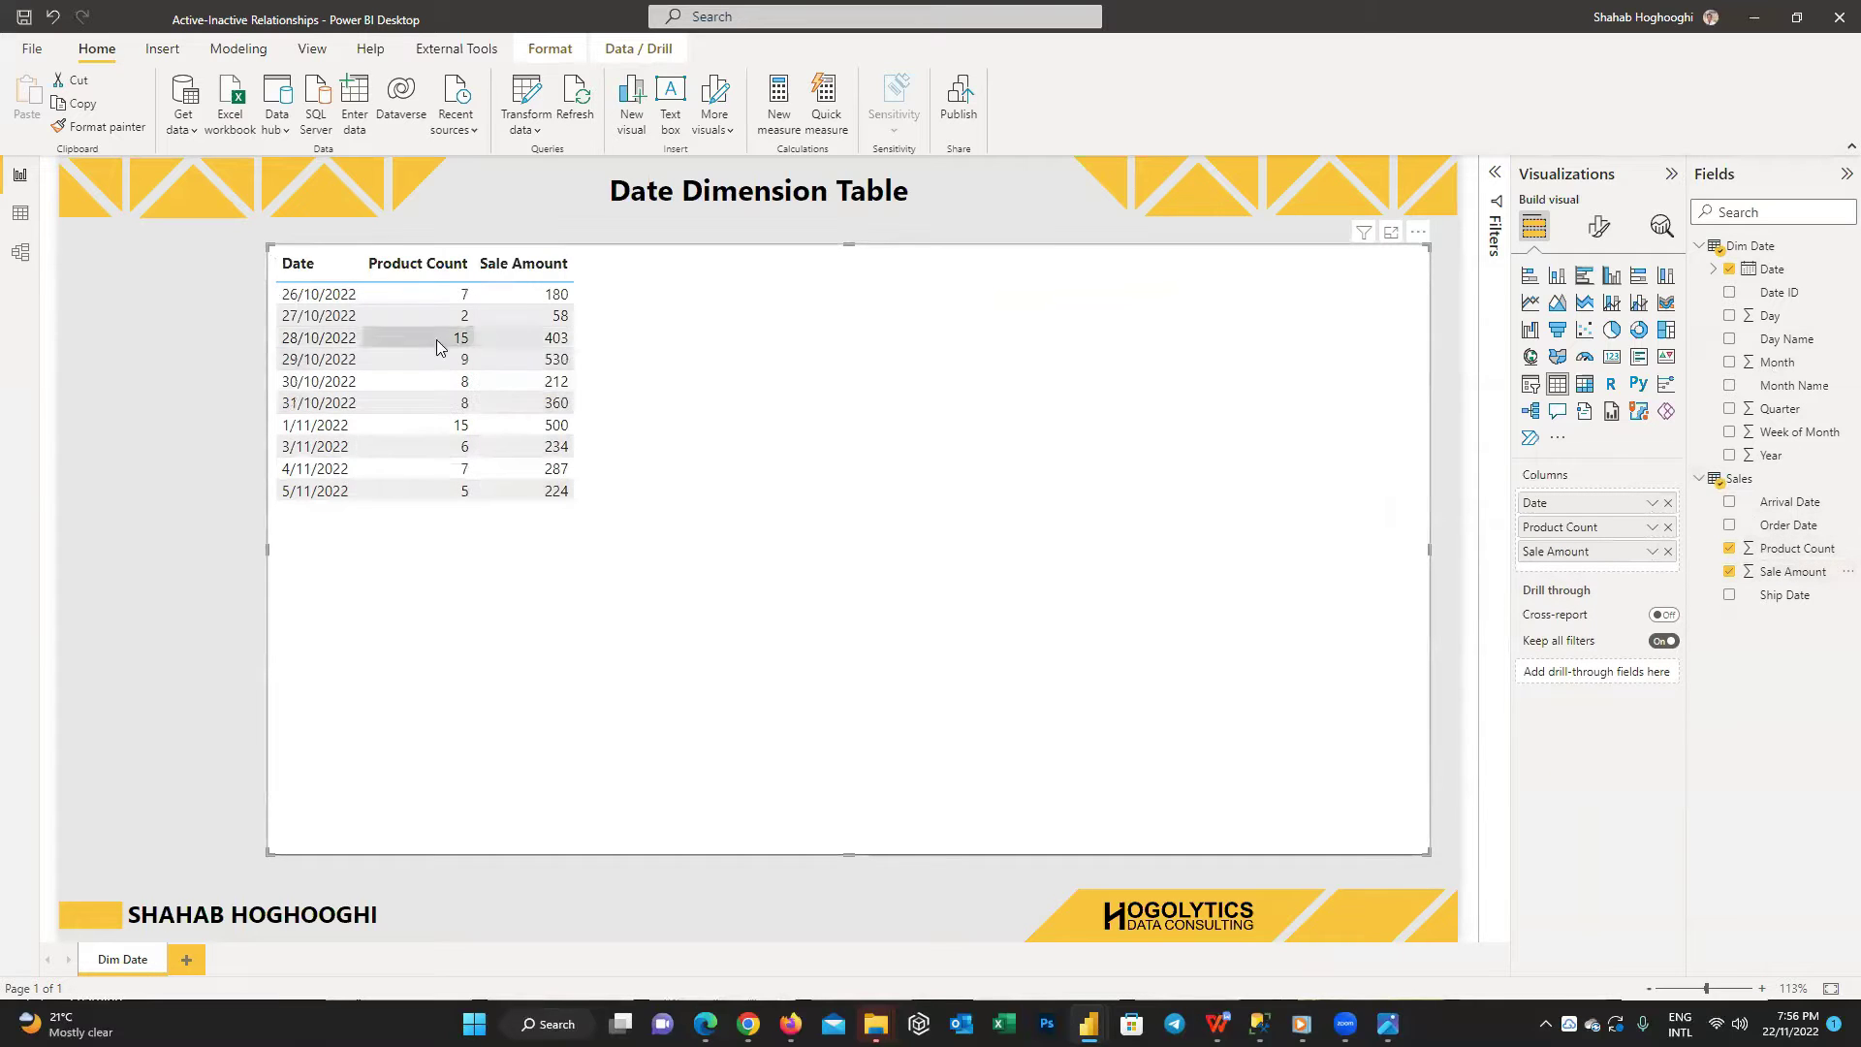
left_click_drag(479, 264, 744, 271)
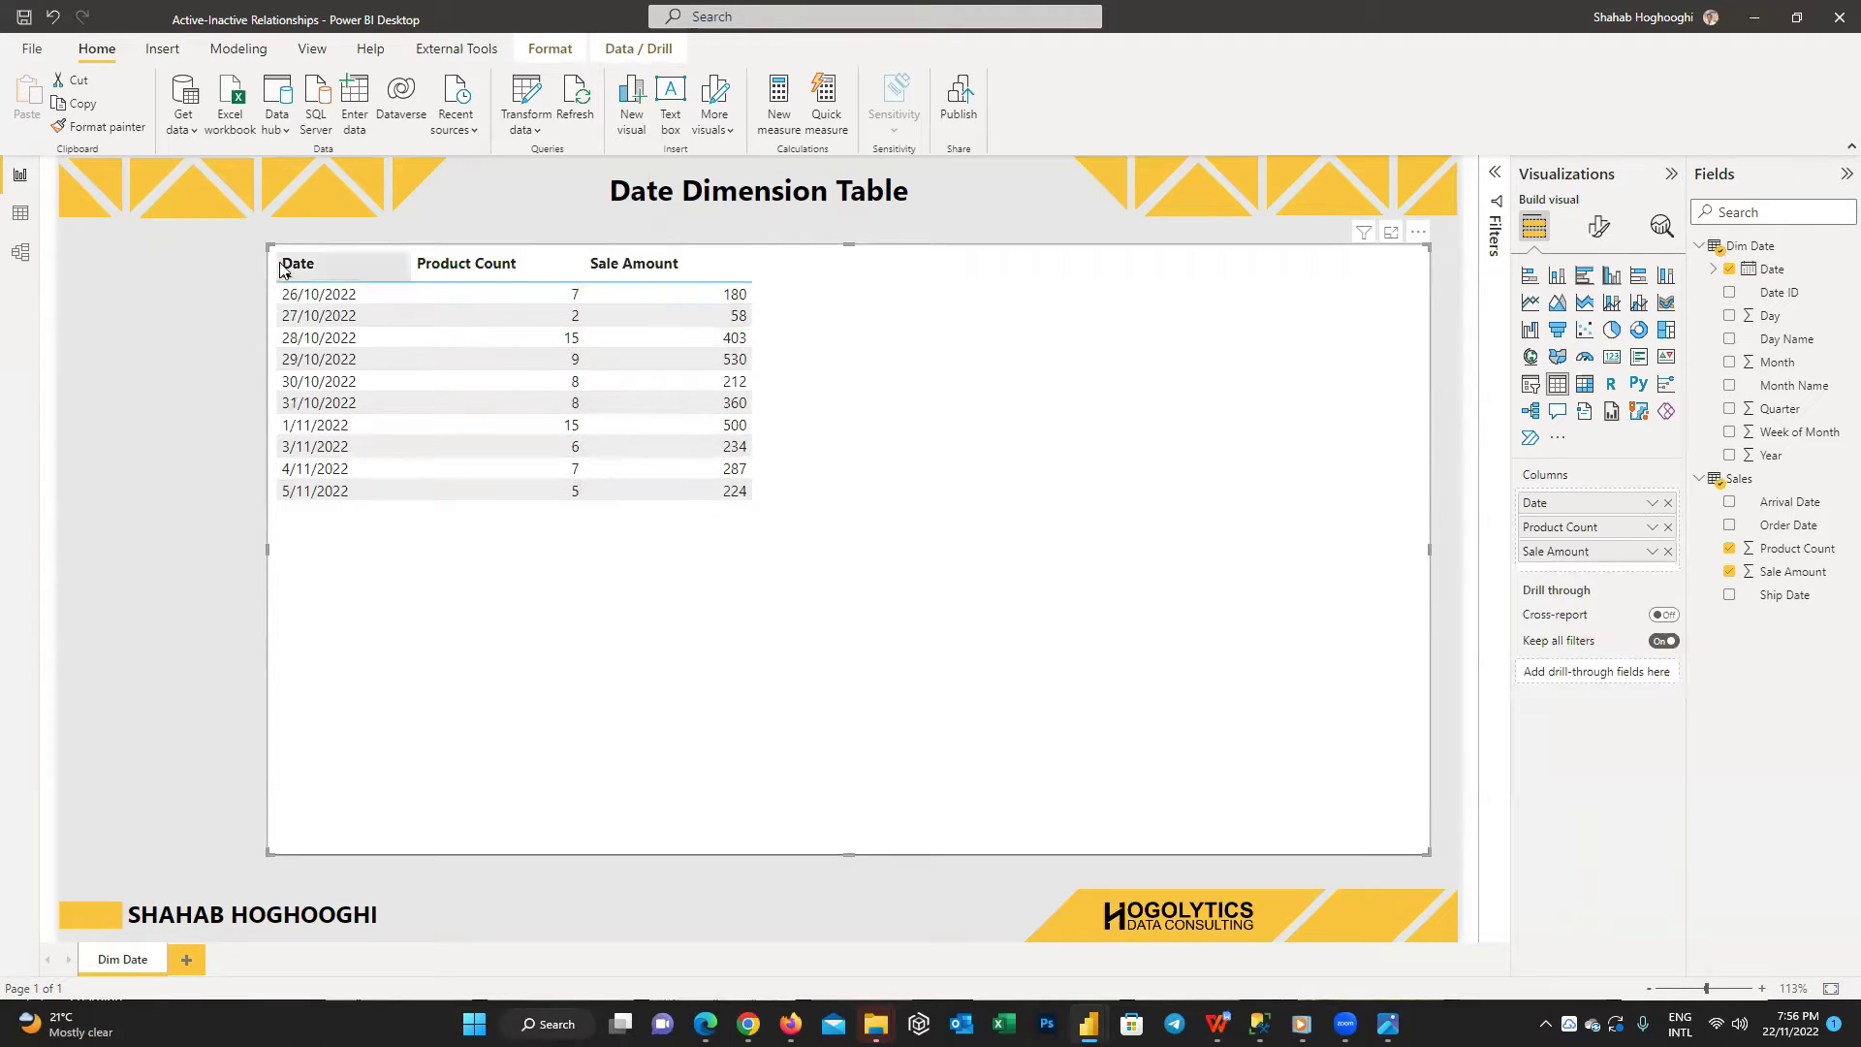
- Check the active relationship in the model diagram and compare the table visual with the Sales rows in Power Query Editor
left_click(20, 252)
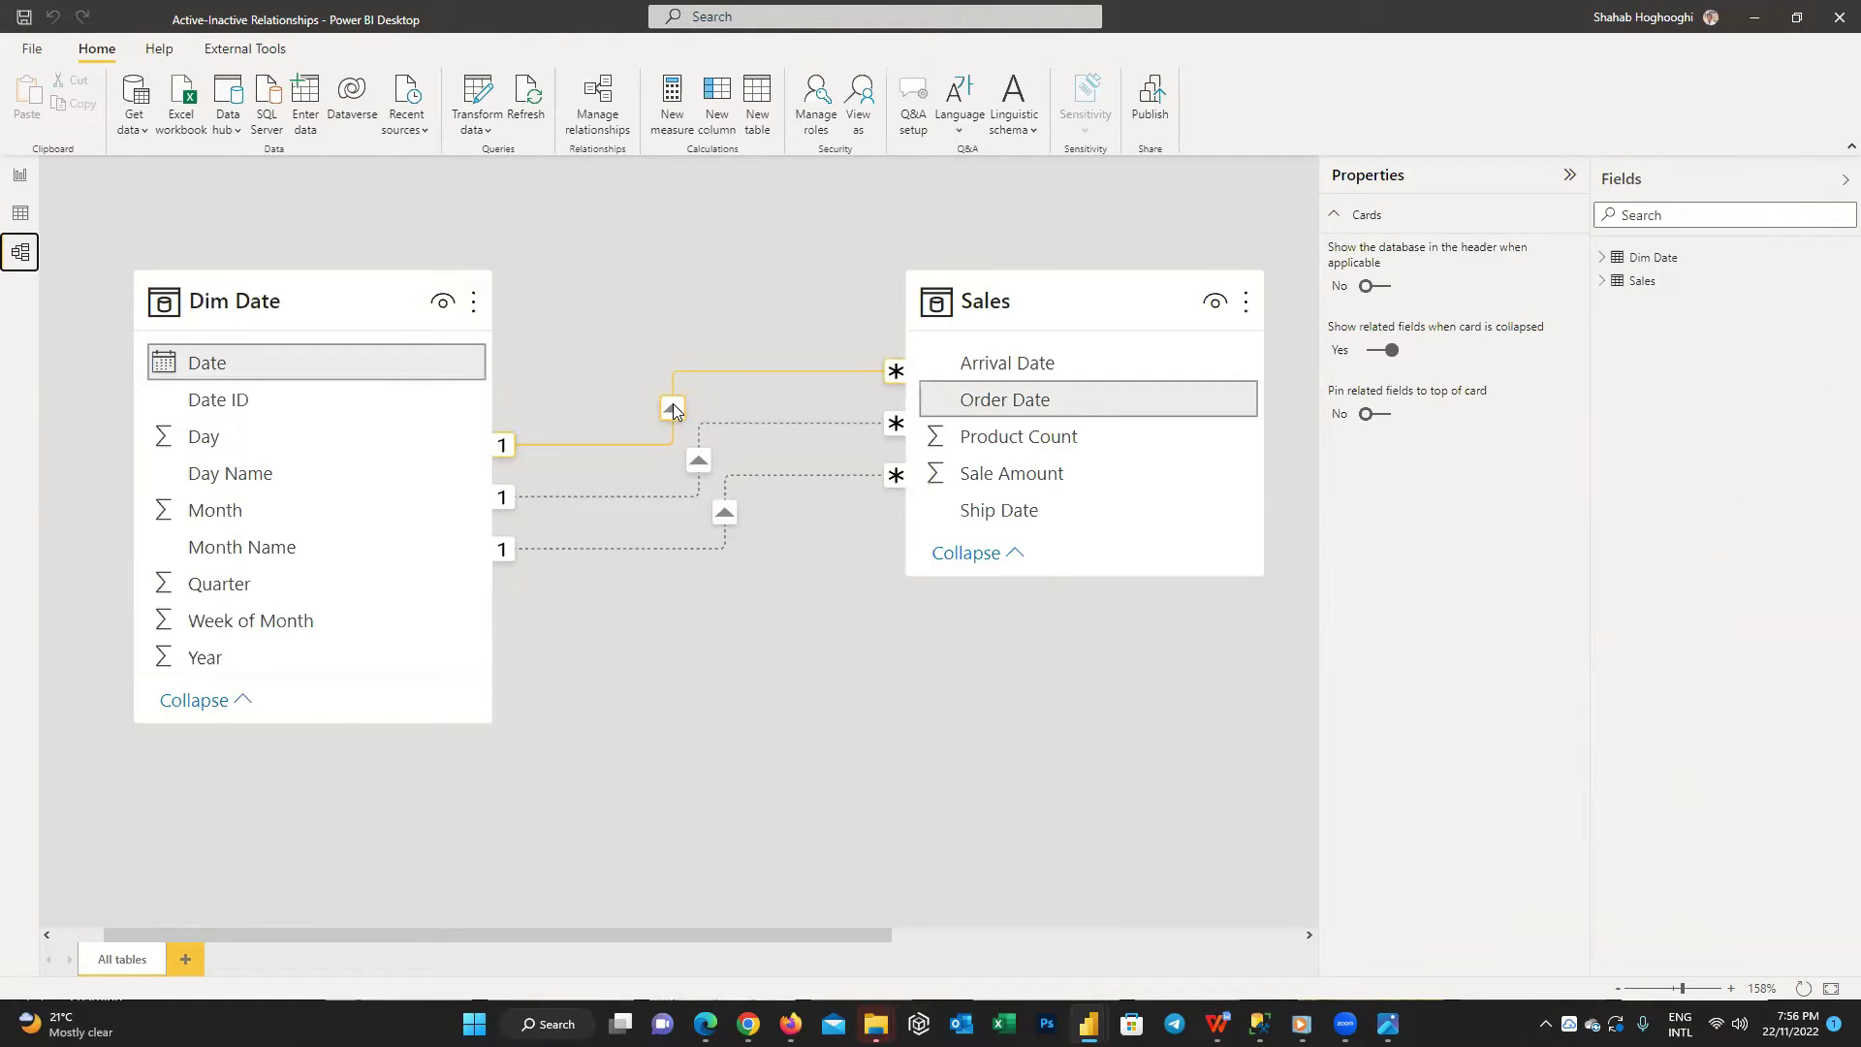
left_click(20, 175)
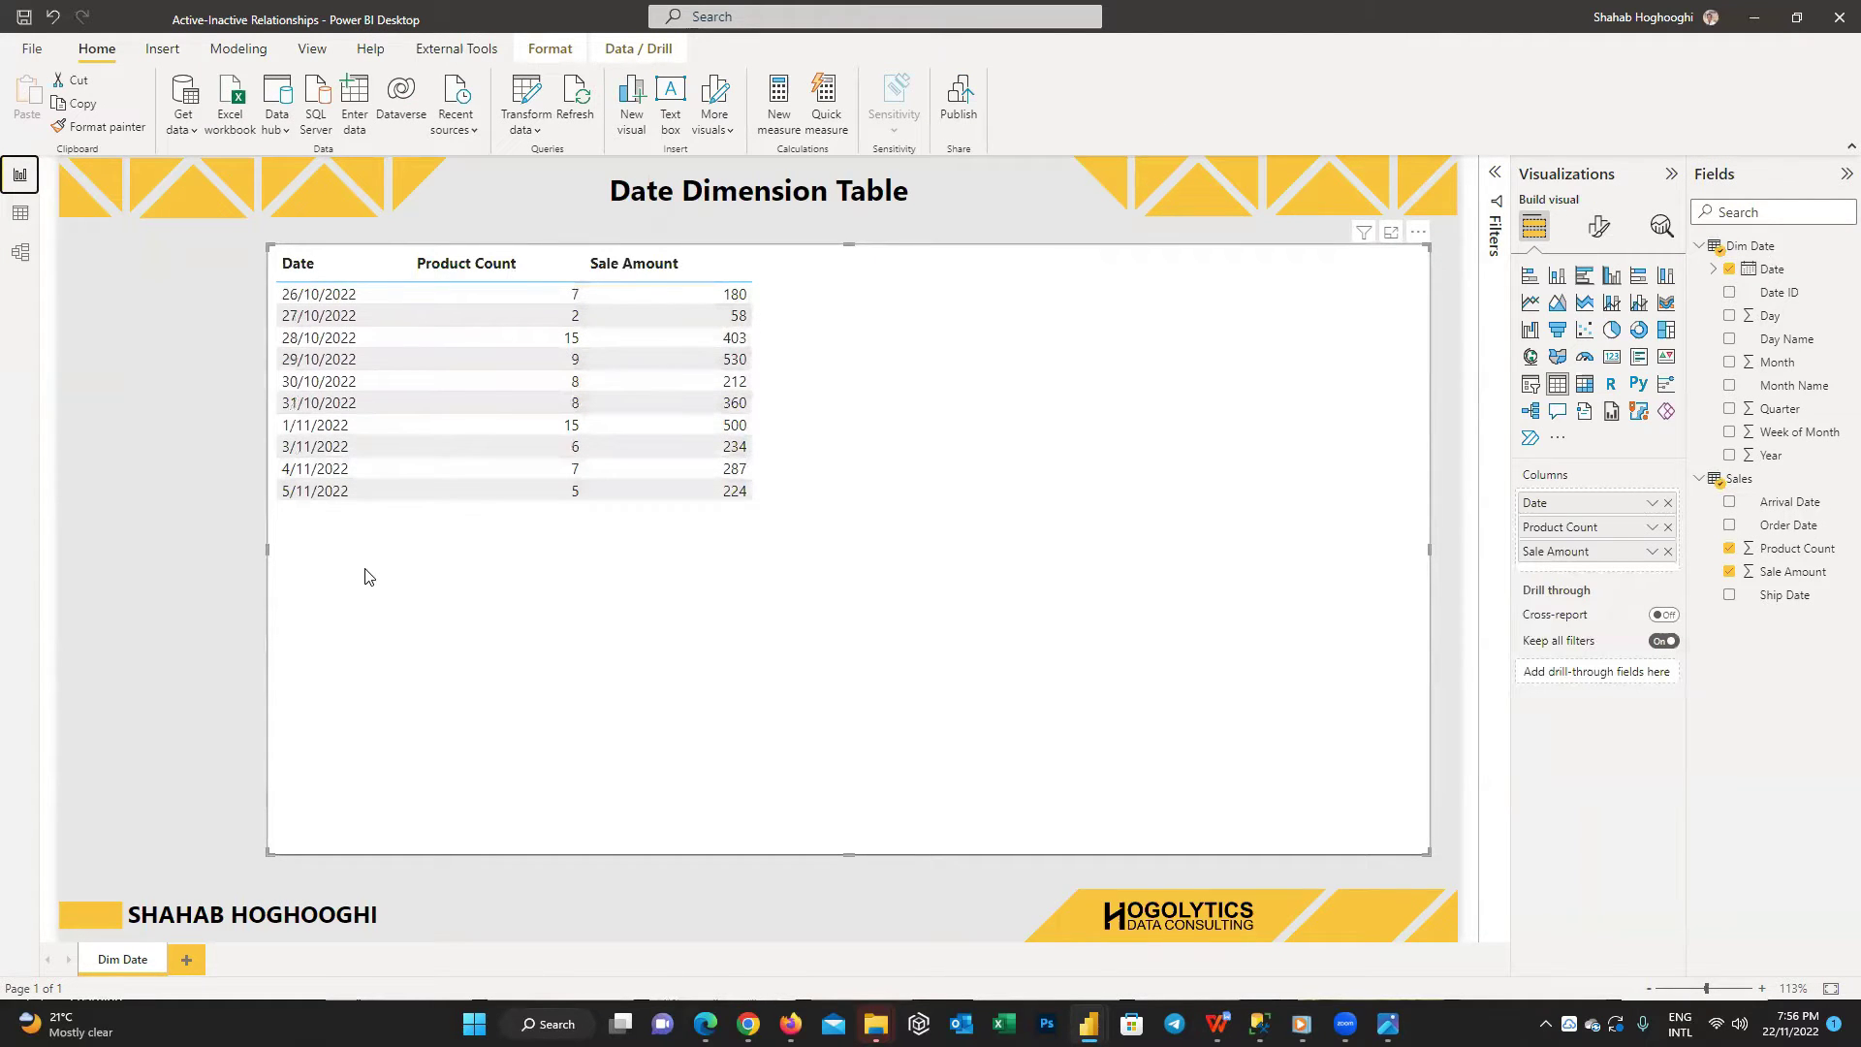
left_click(527, 97)
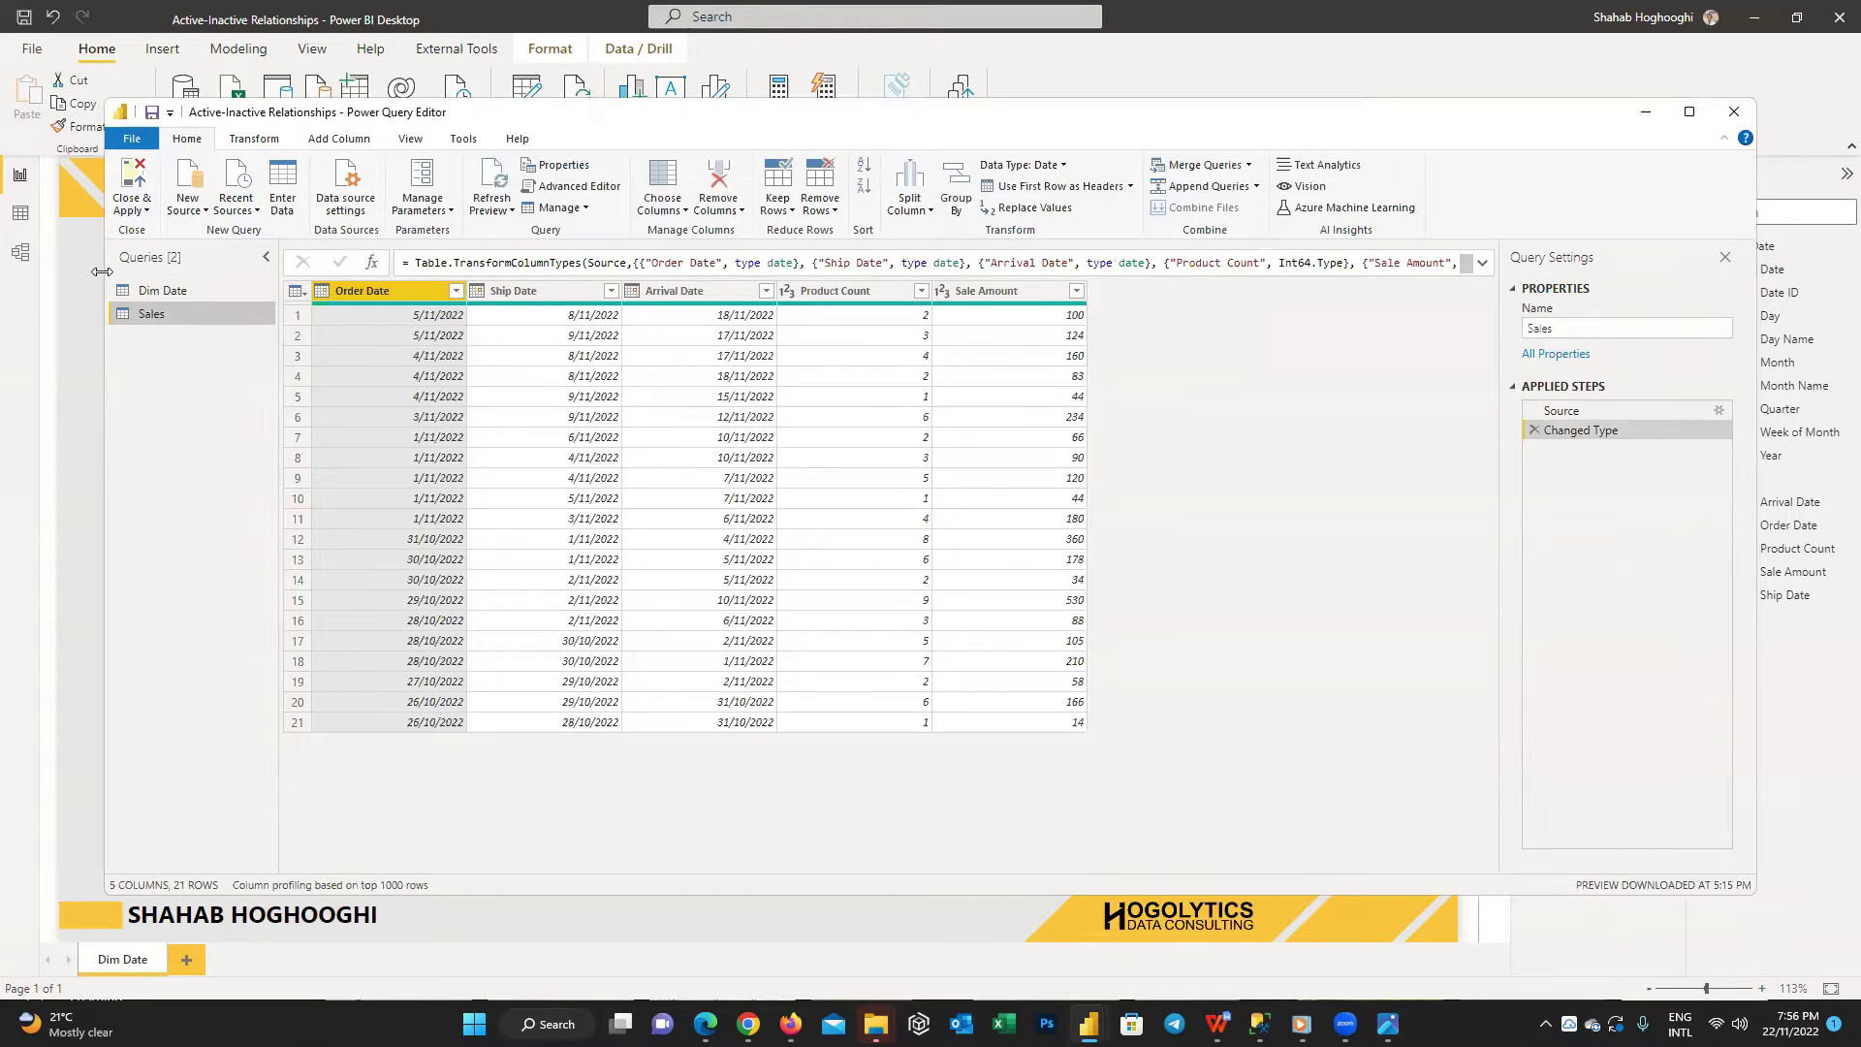
left_click_drag(101, 271, 825, 271)
left_click_drag(1099, 867, 1275, 874)
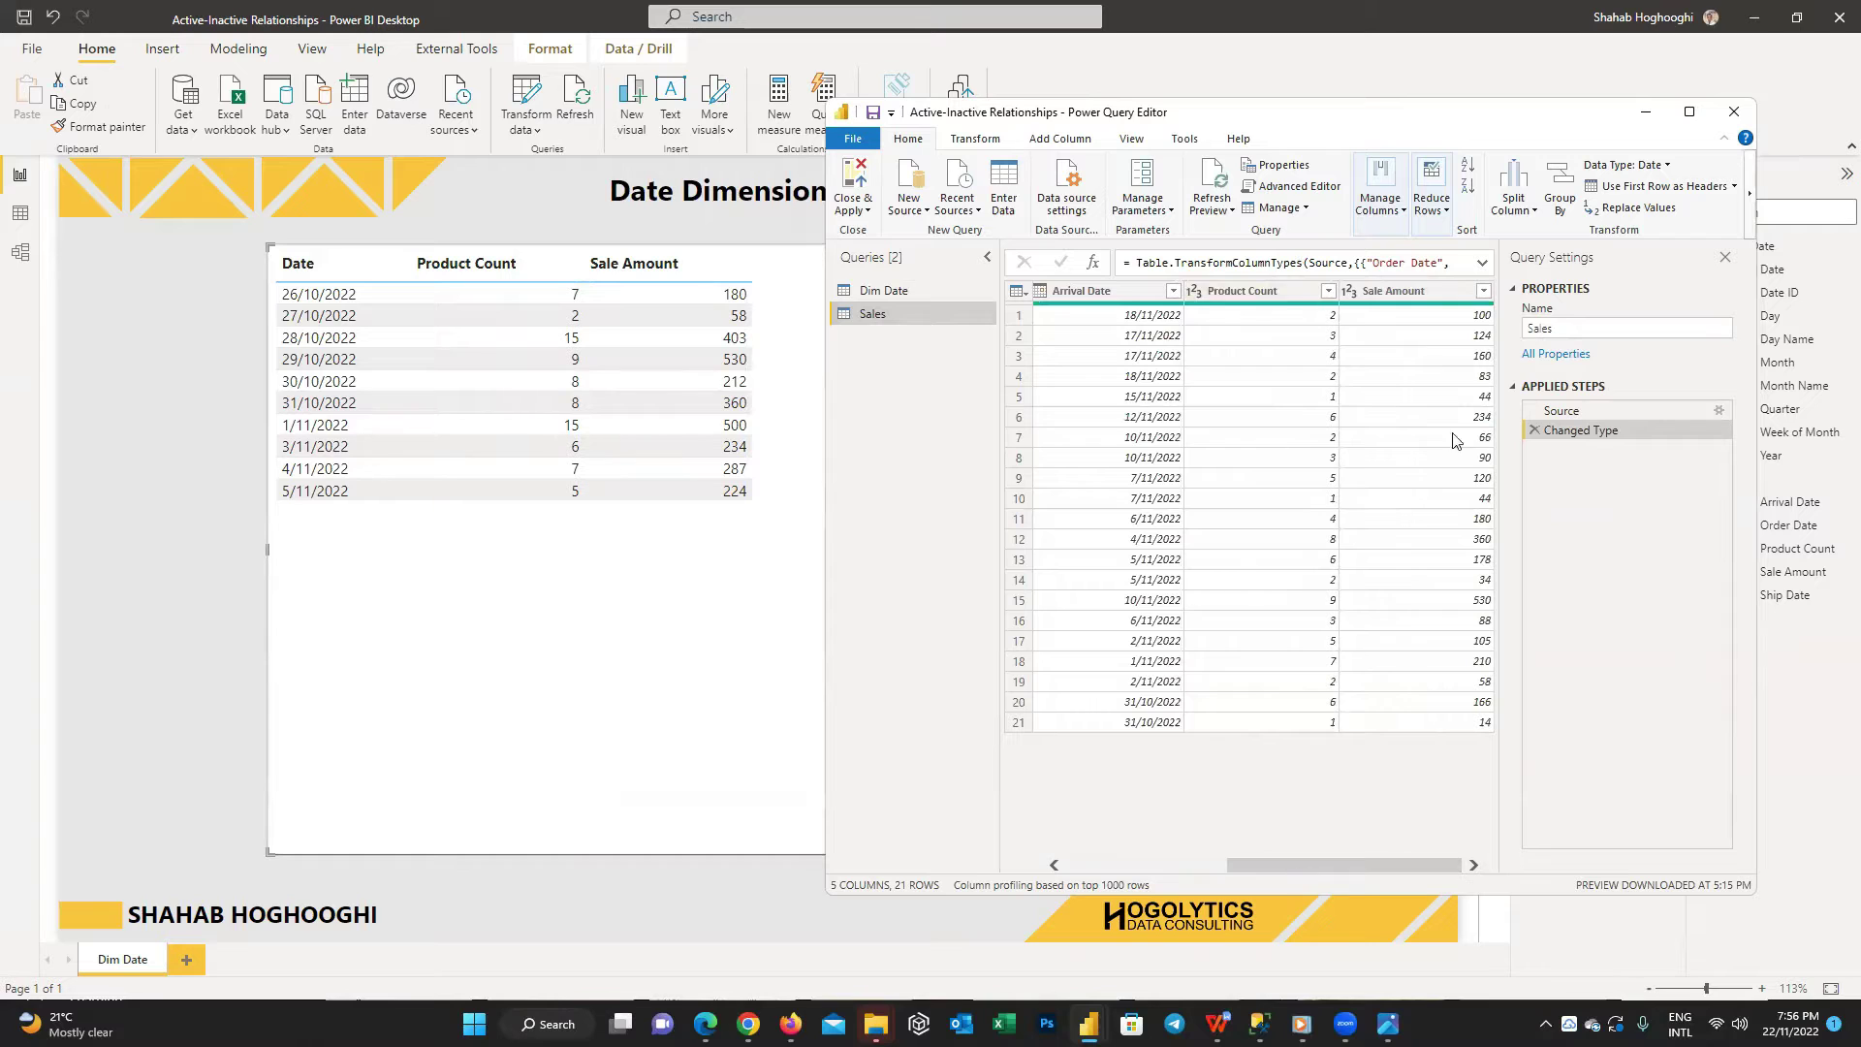
left_click(1734, 111)
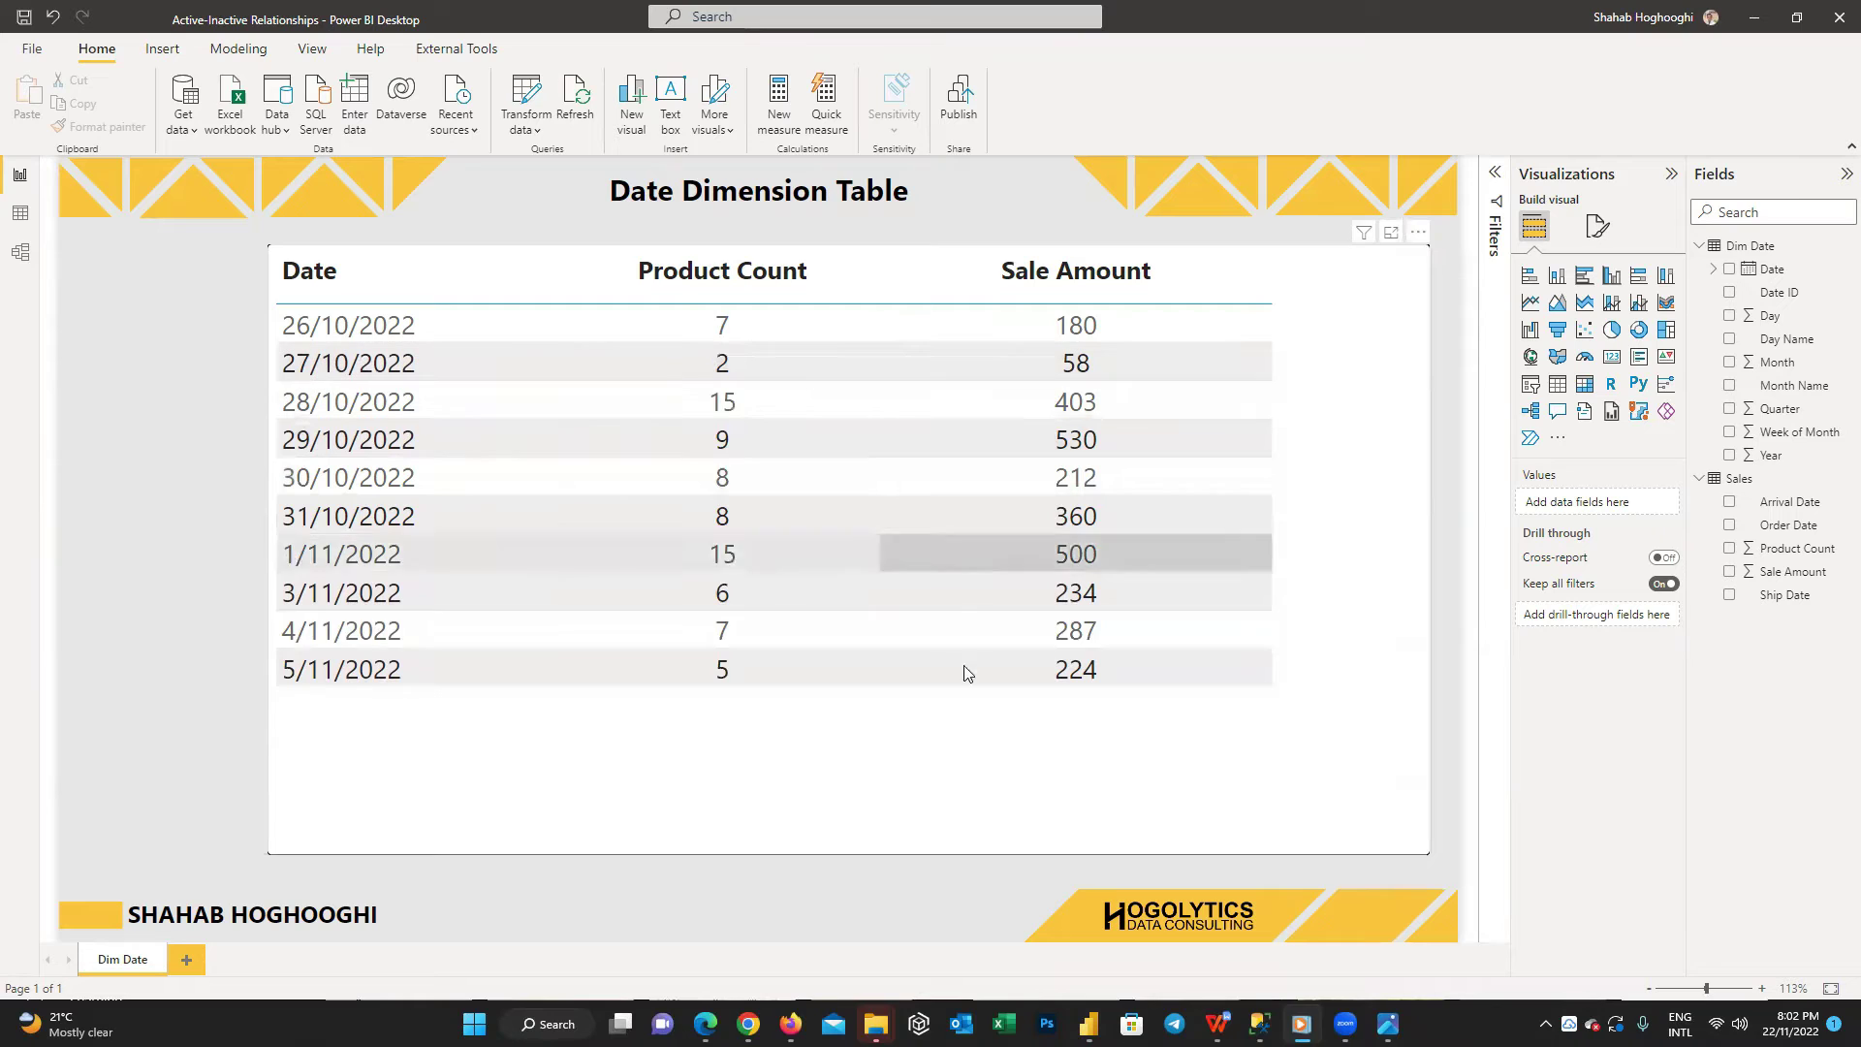
- Add an empty slicer to the report page beside the table visual
left_click(1598, 227)
left_click(1532, 231)
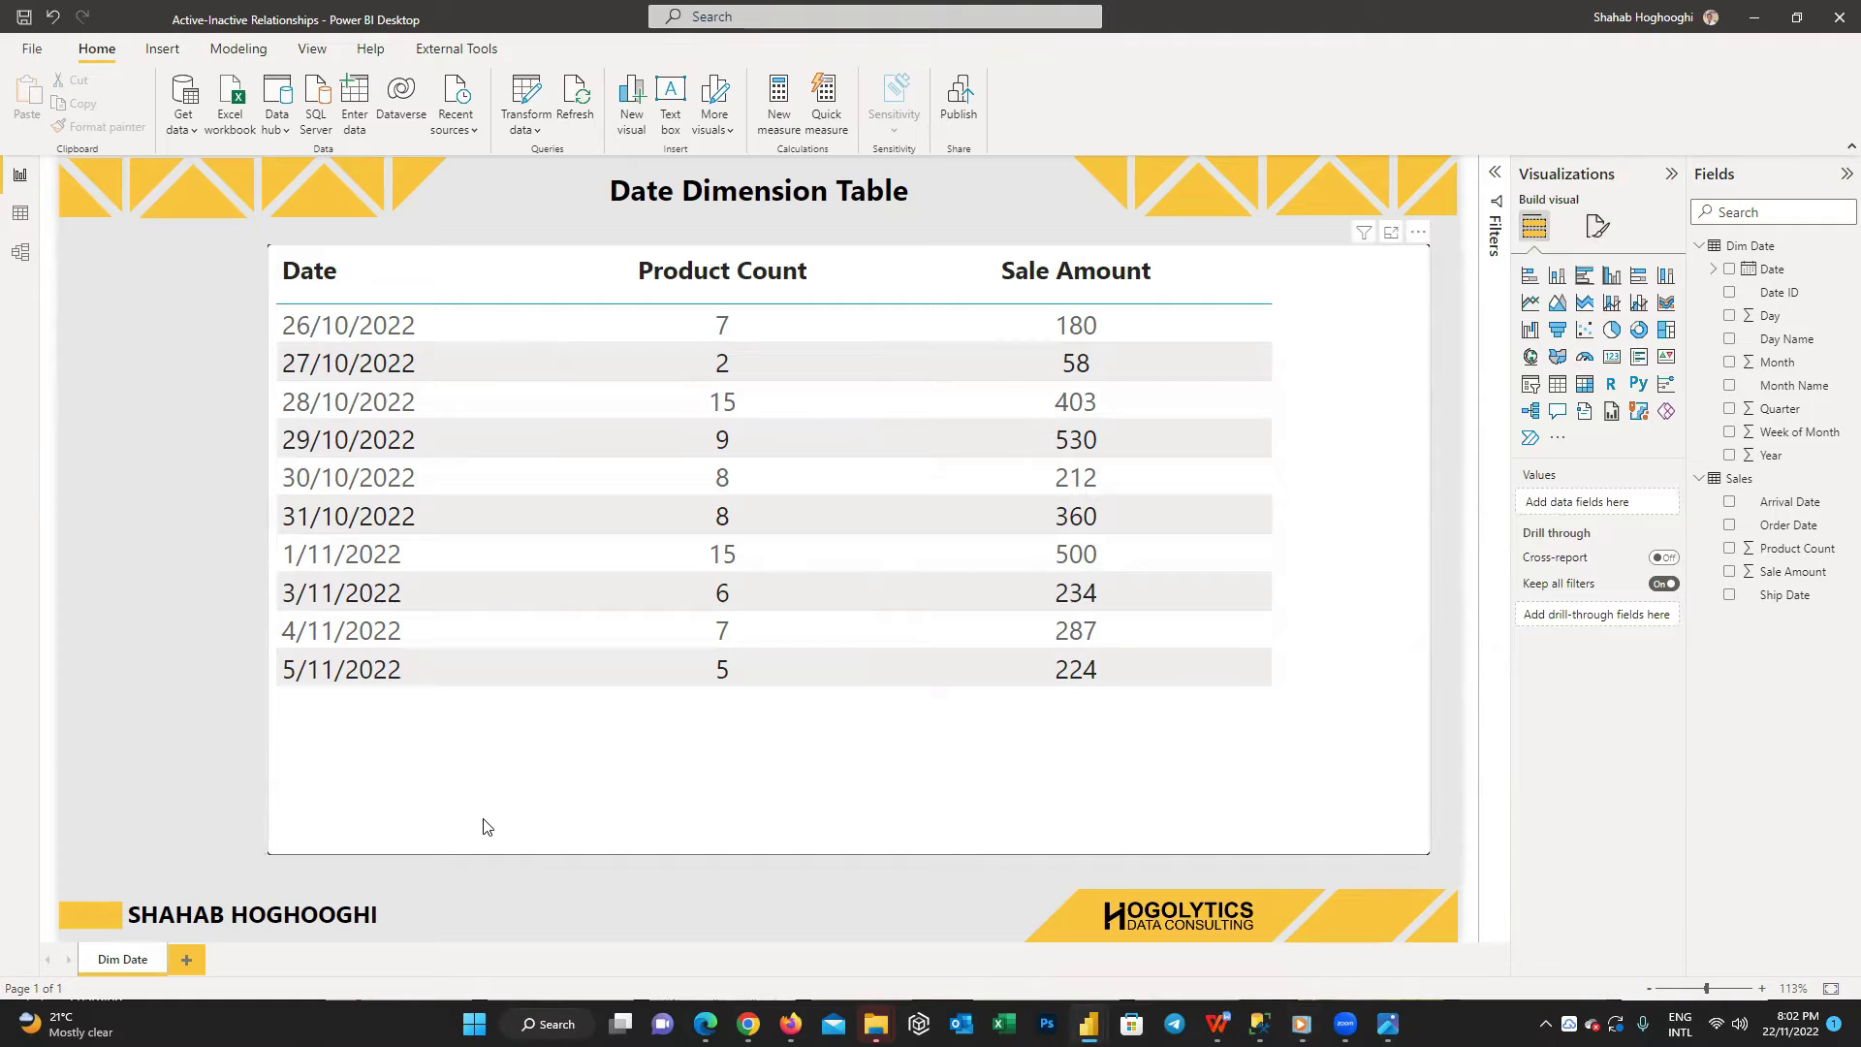
left_click(1531, 357)
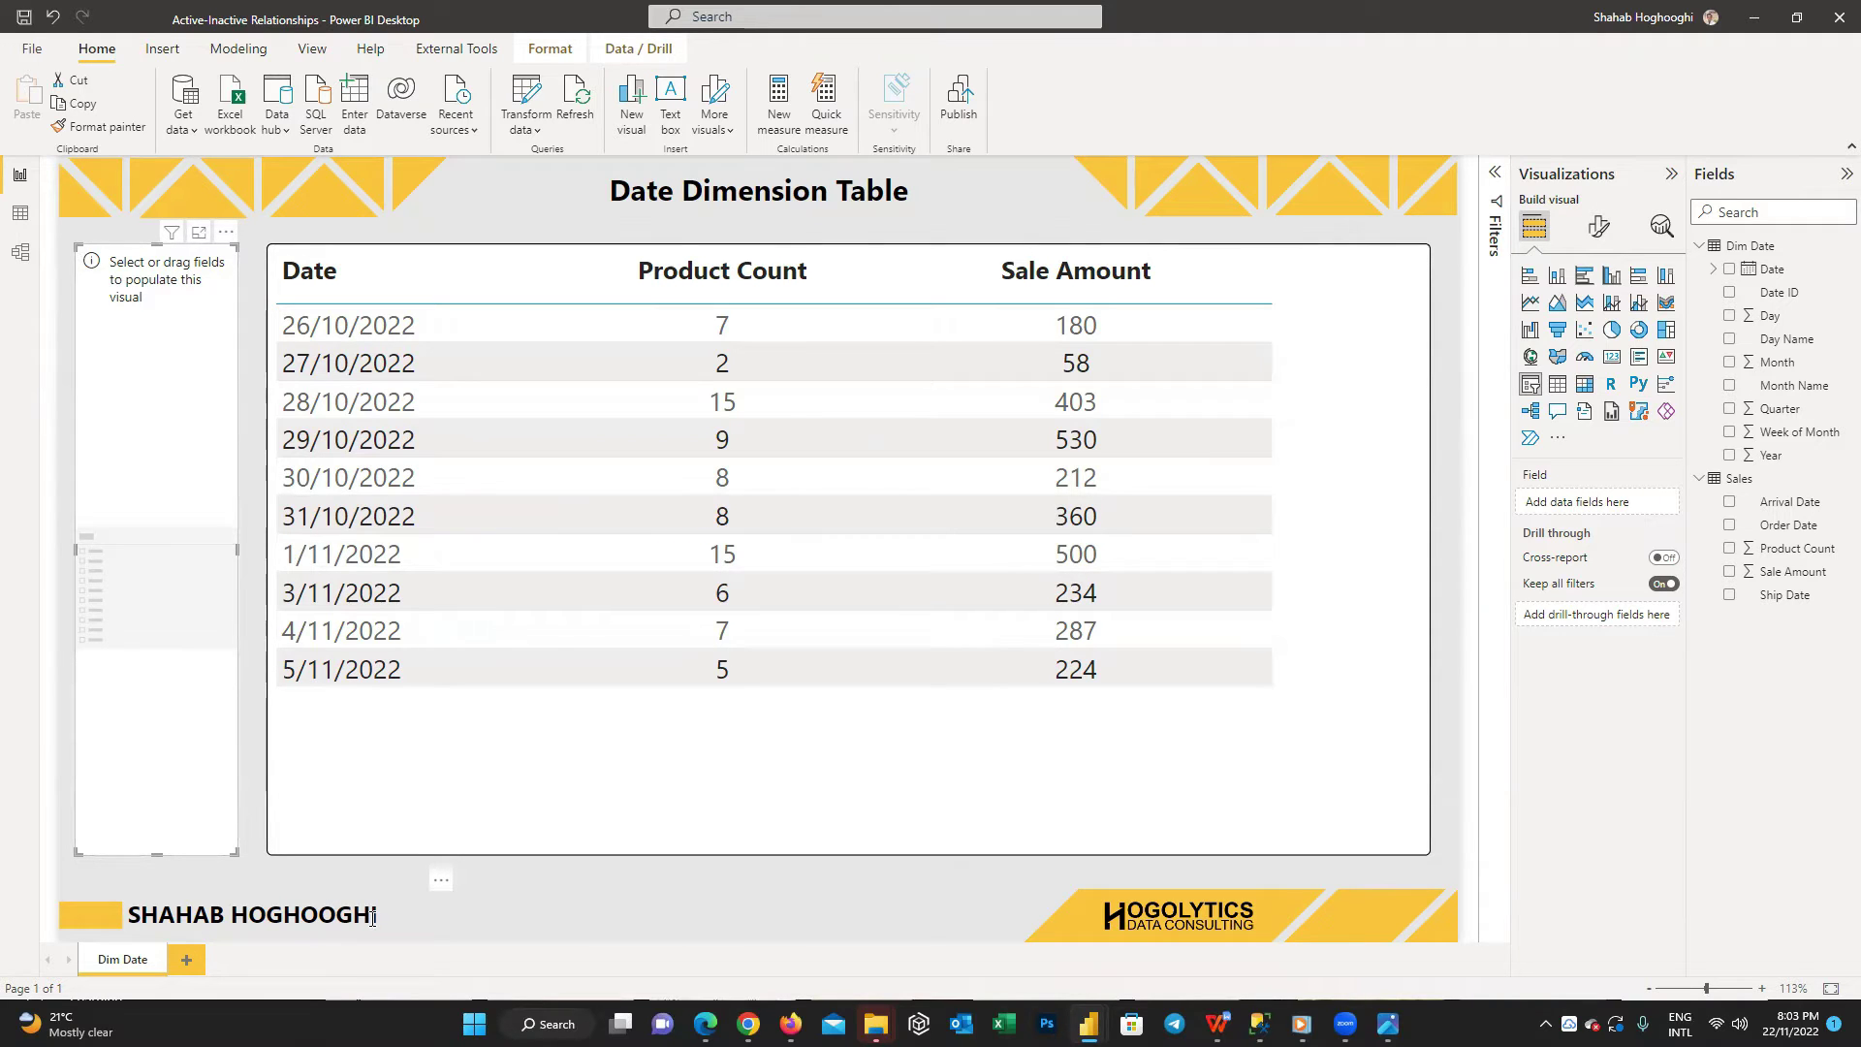
left_click(580, 866)
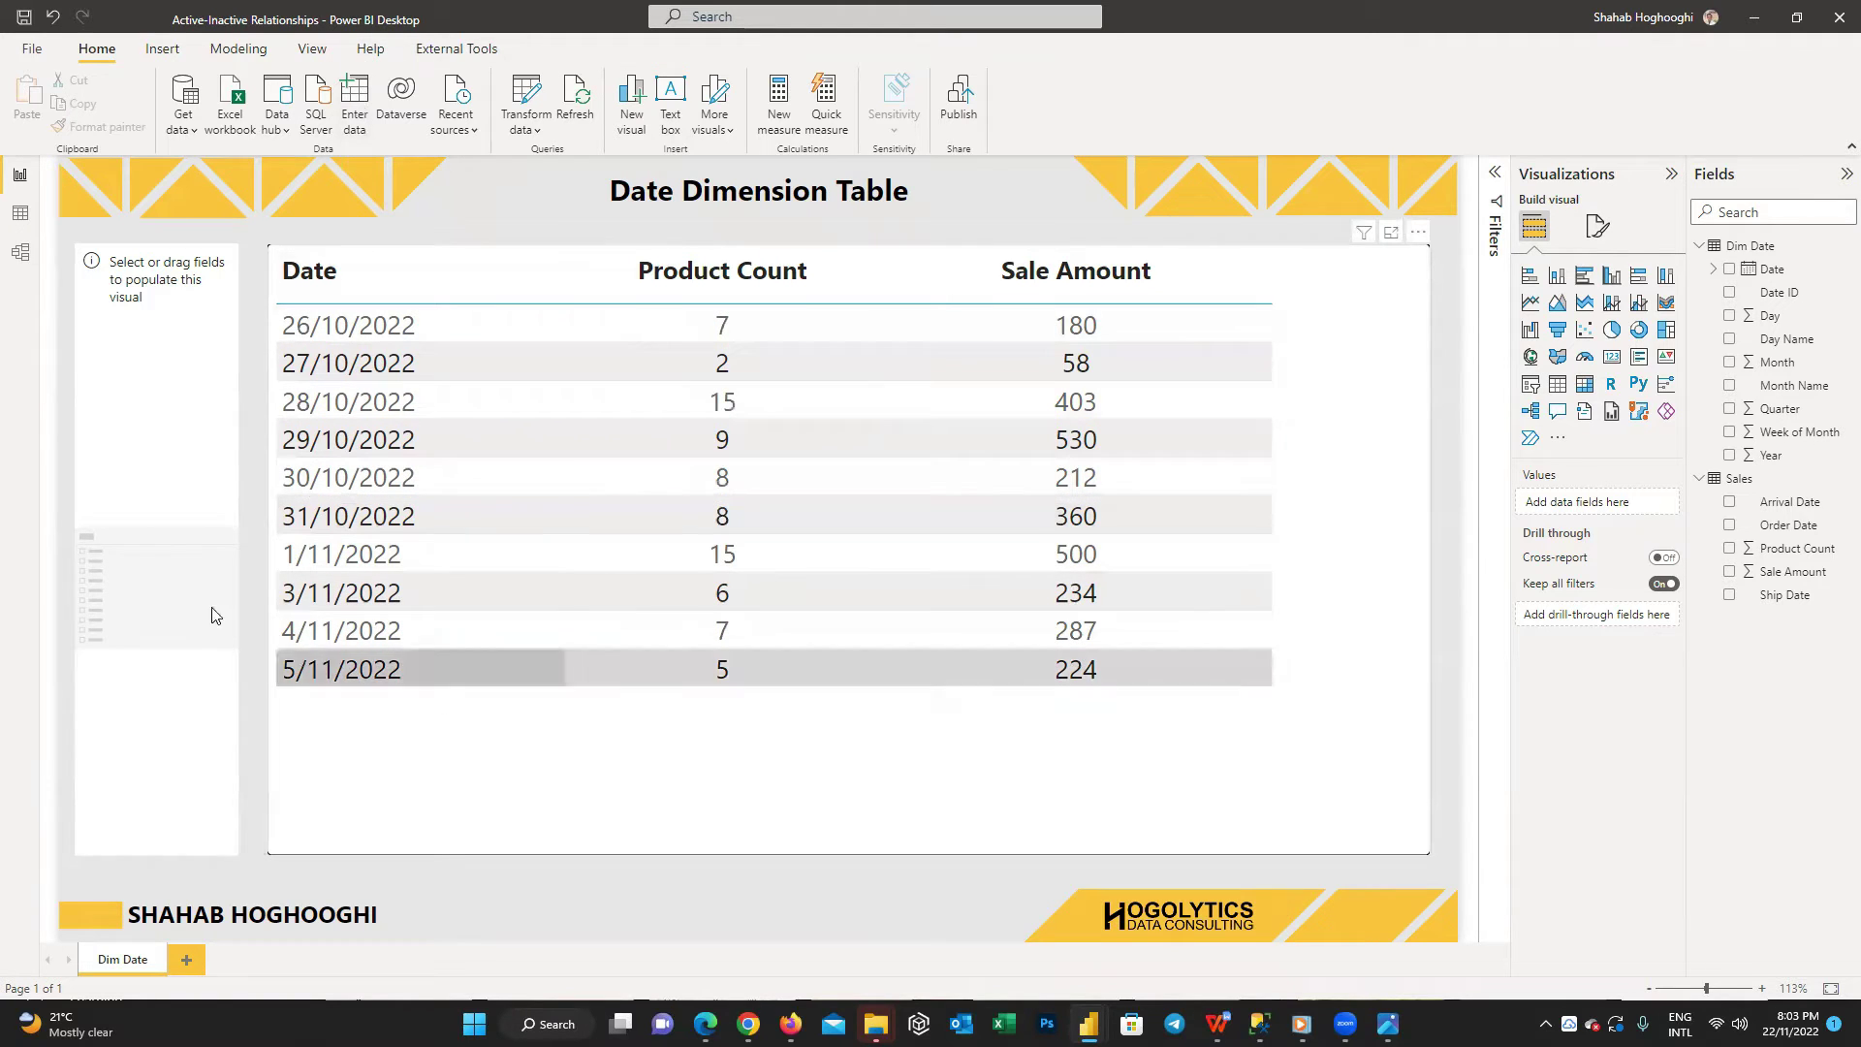
- Start a manually entered table named Date Selection with a Category column listing Order Date, Ship Date and Arrival Date
left_click(355, 118)
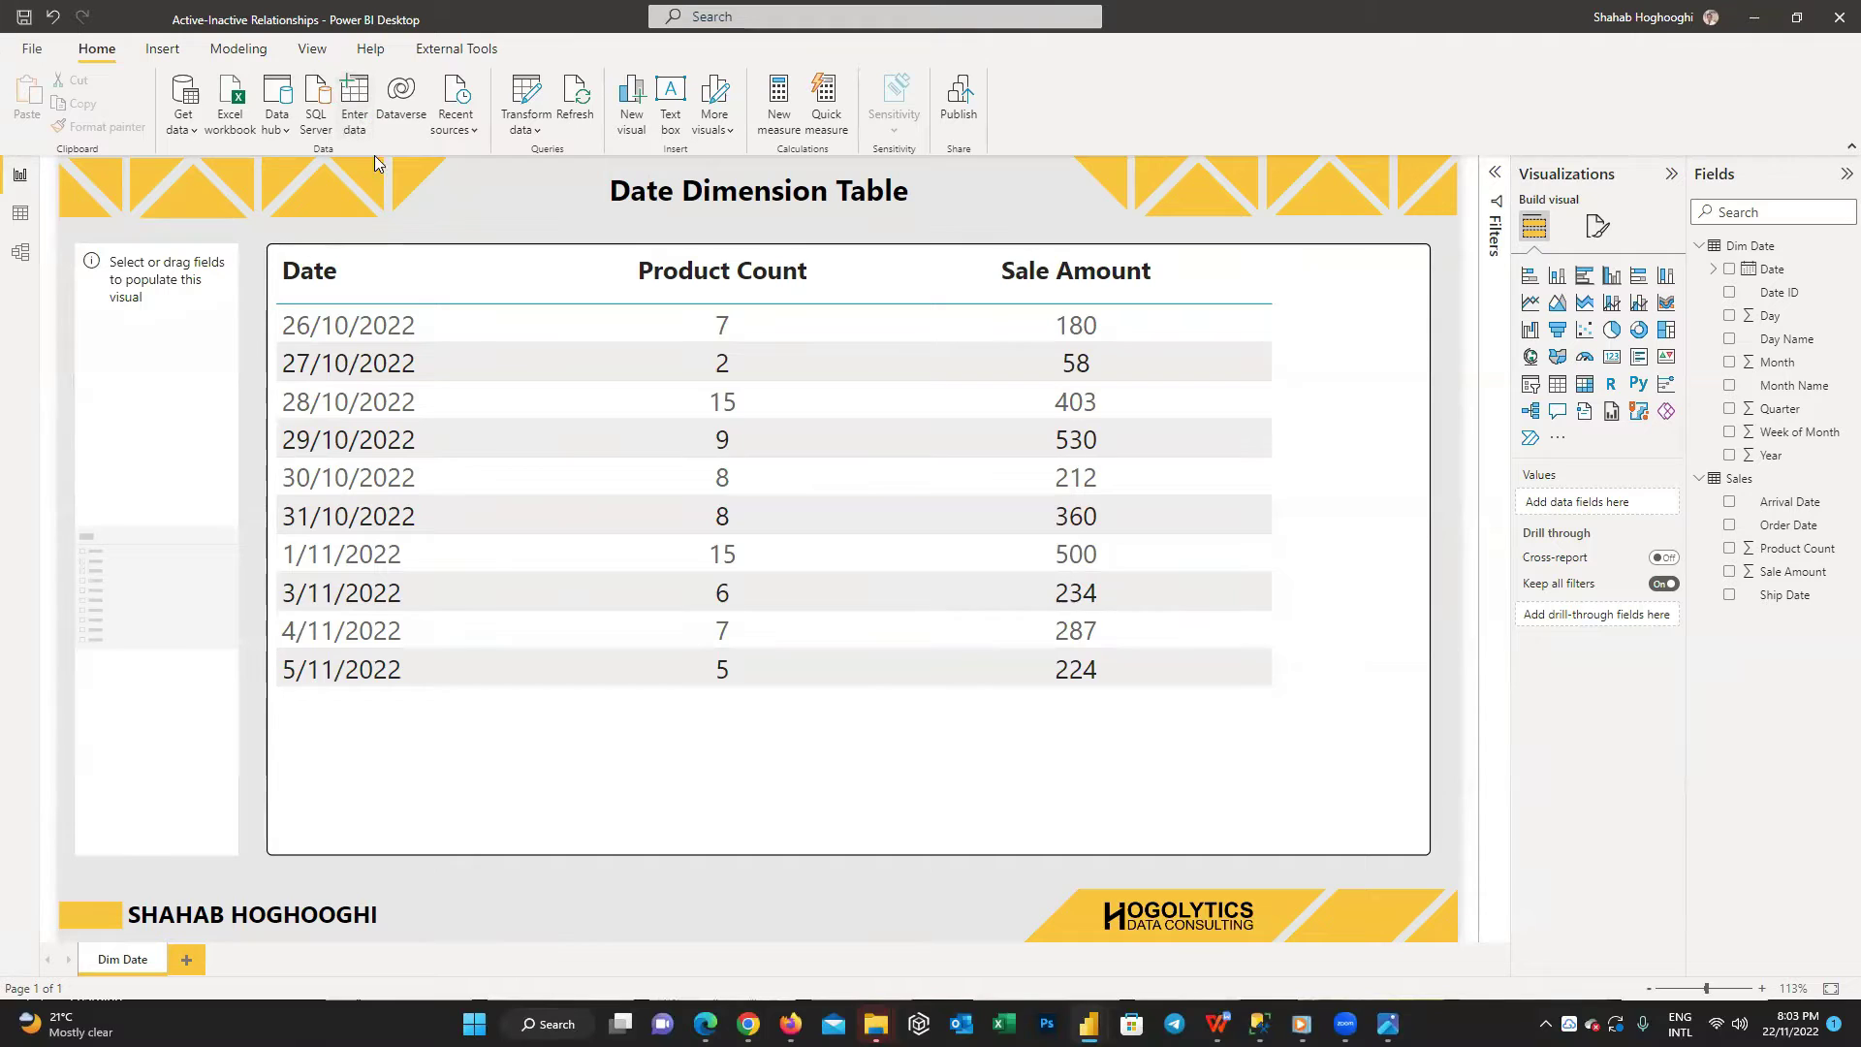
double_click(596, 748)
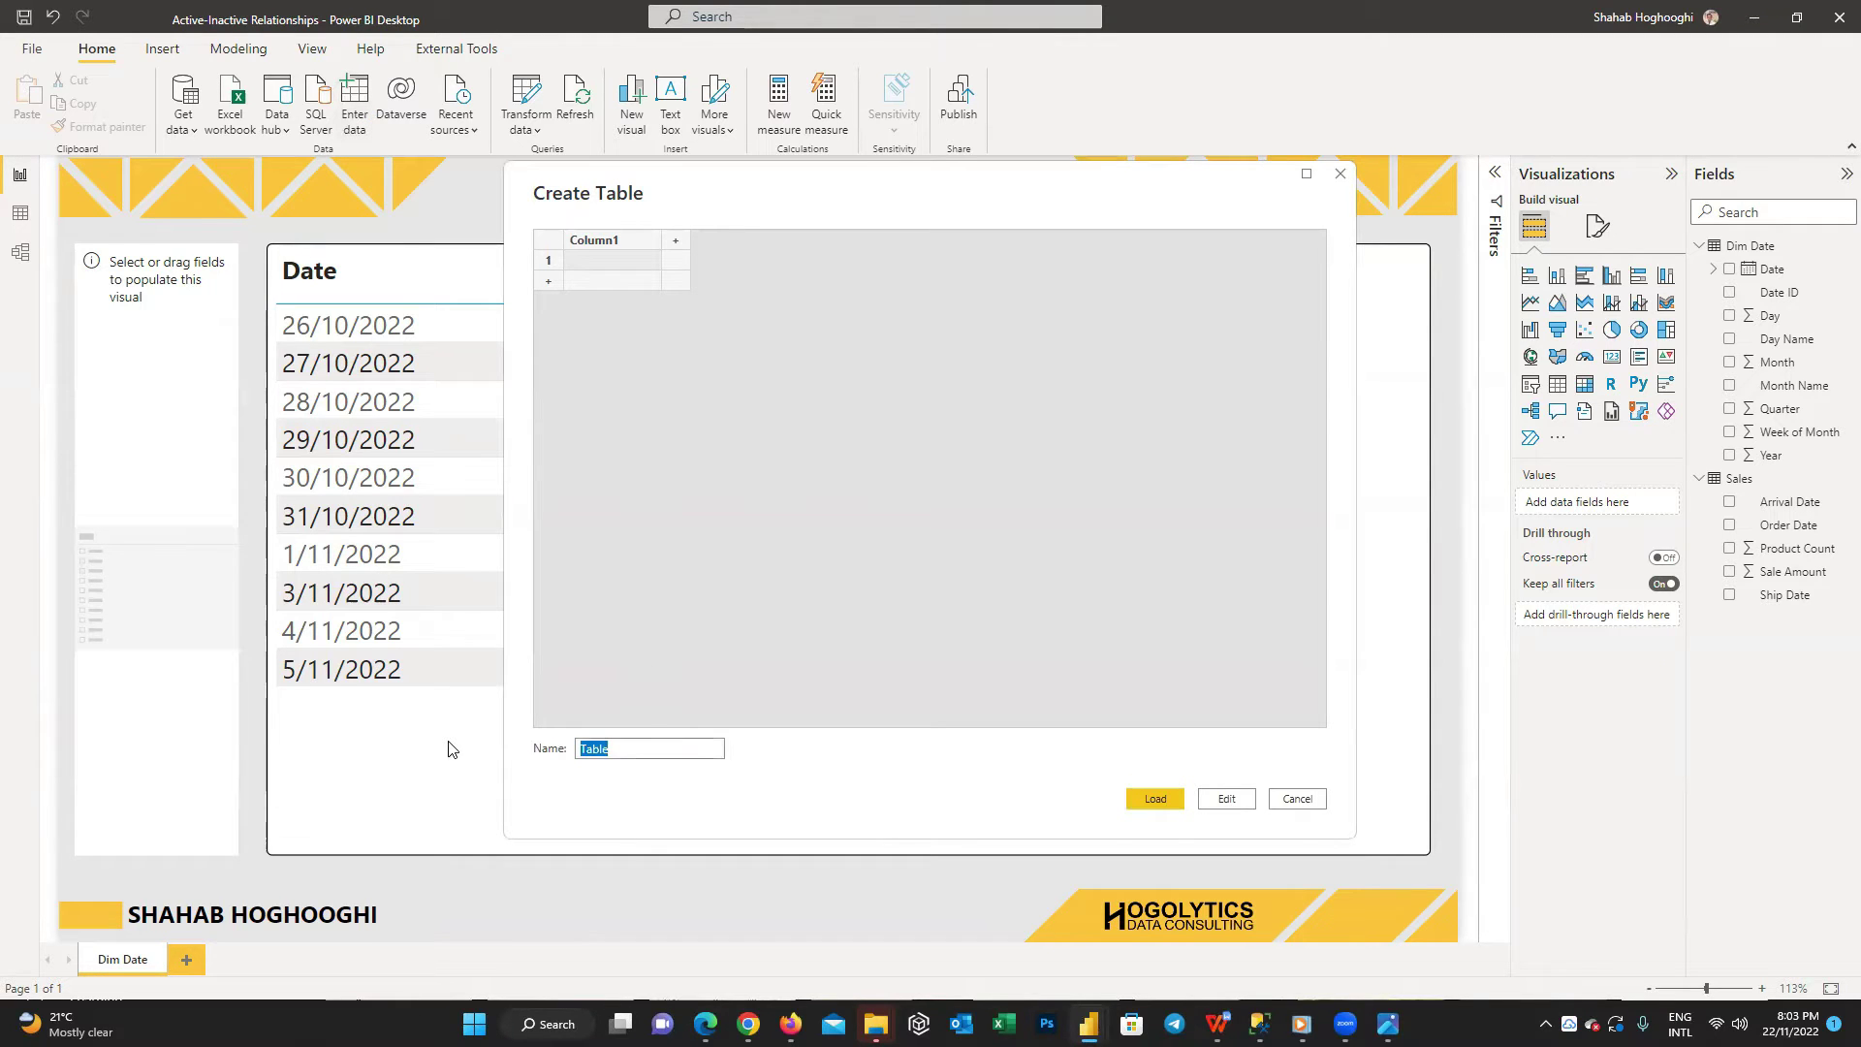
type("Date Selection")
left_click(614, 242)
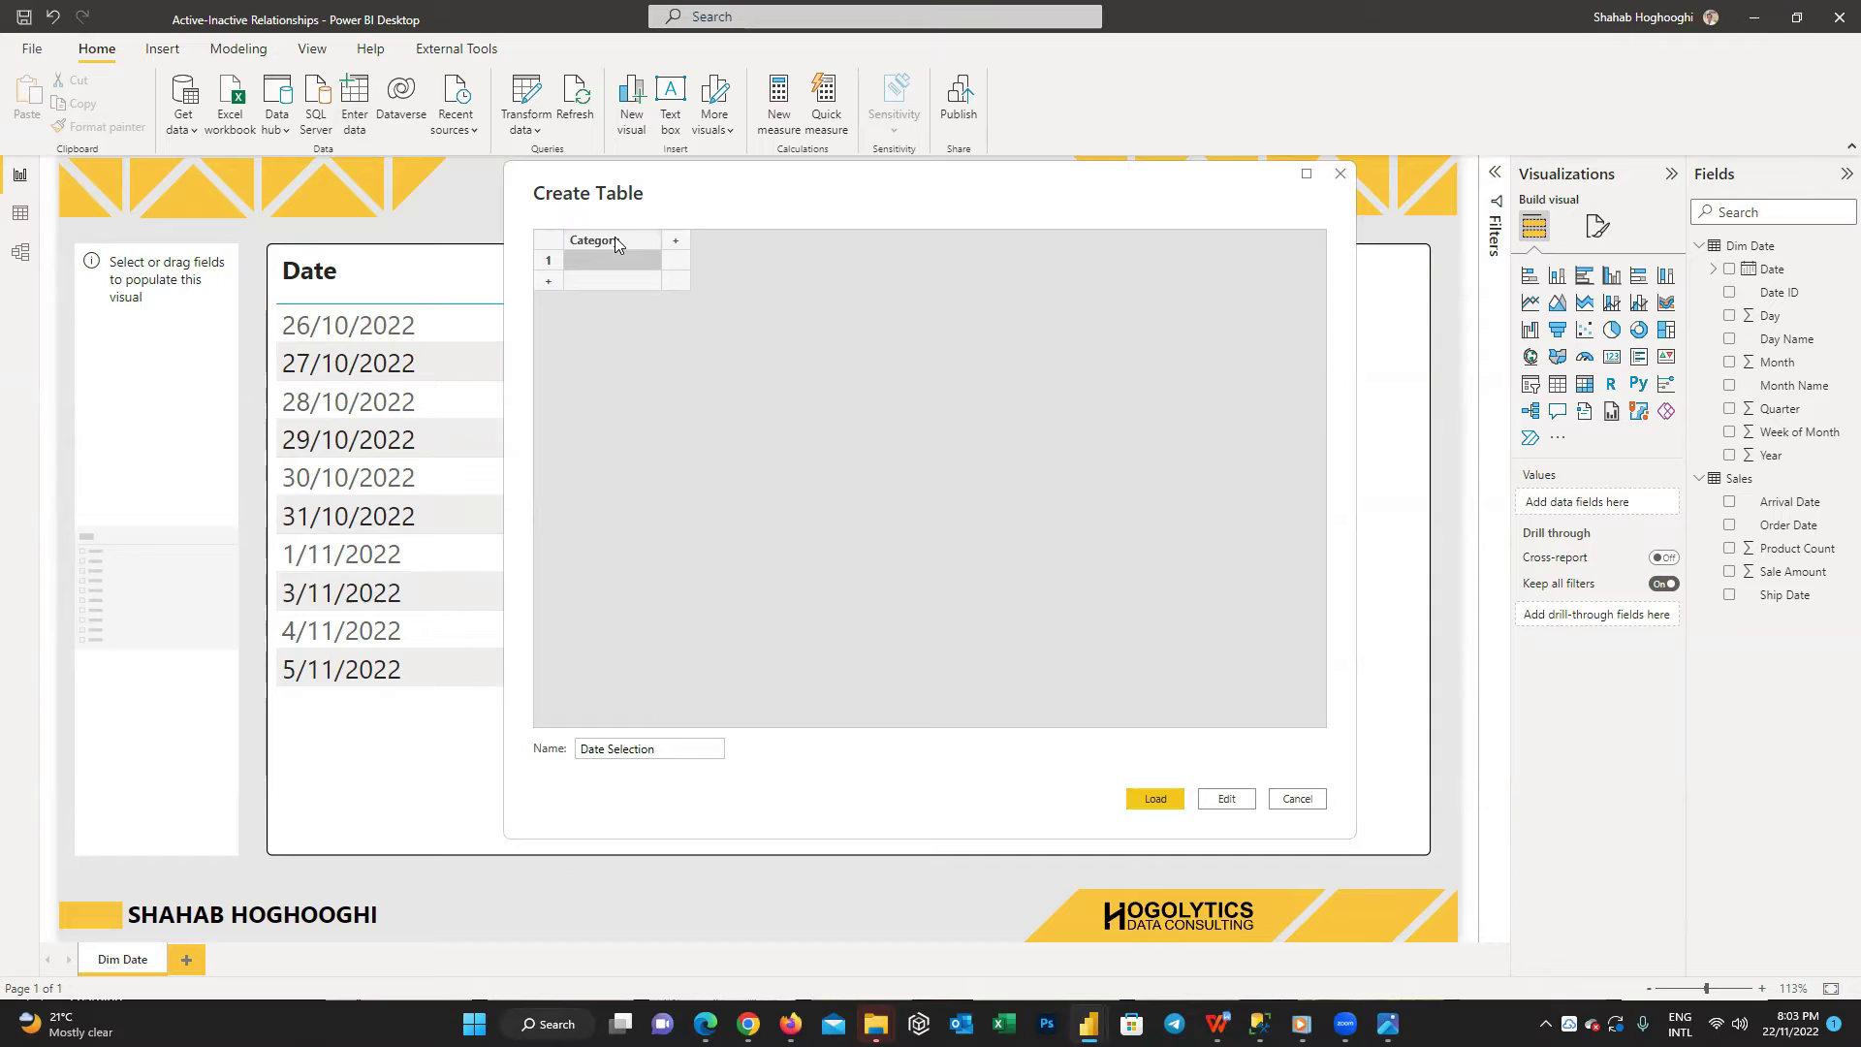
type("Order Date")
key("Return")
type("Ship Date")
key("Return")
type("Arrival Date")
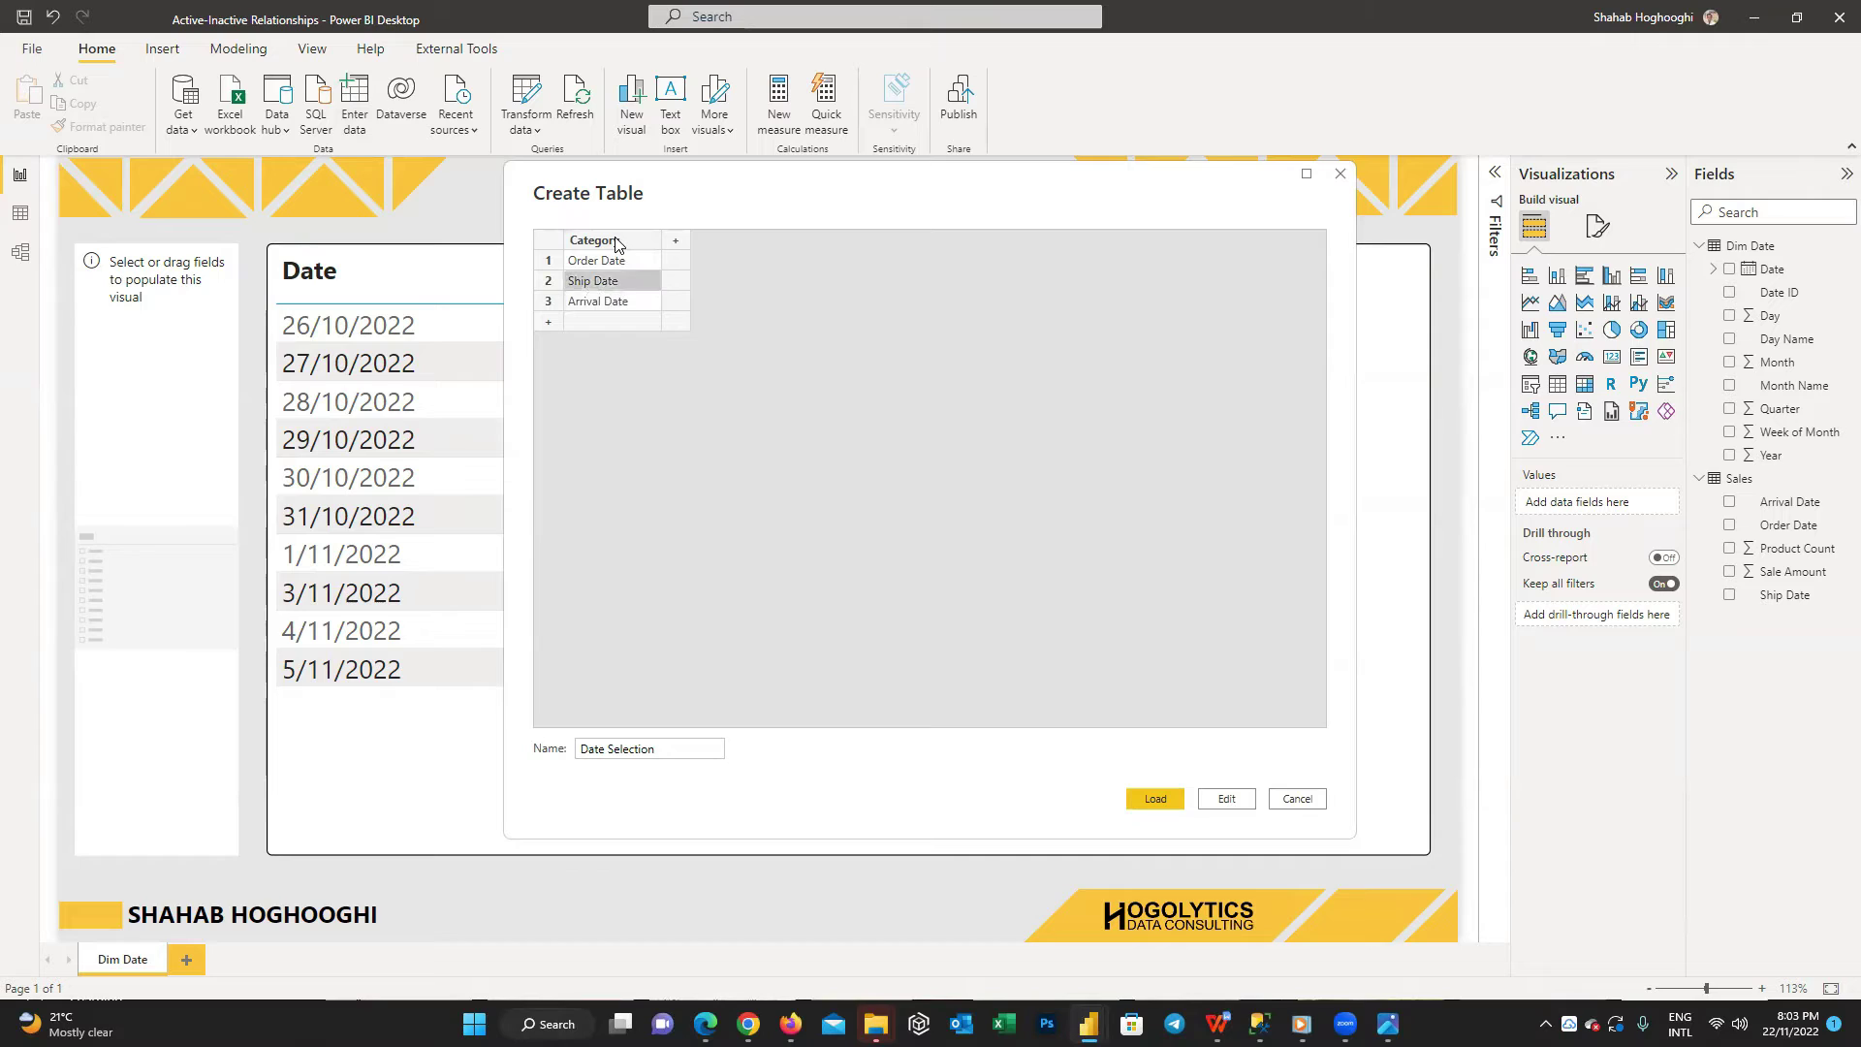
- Add a Category ID column with the values 1, 2 and 3 and load the table into the model
key("Tab")
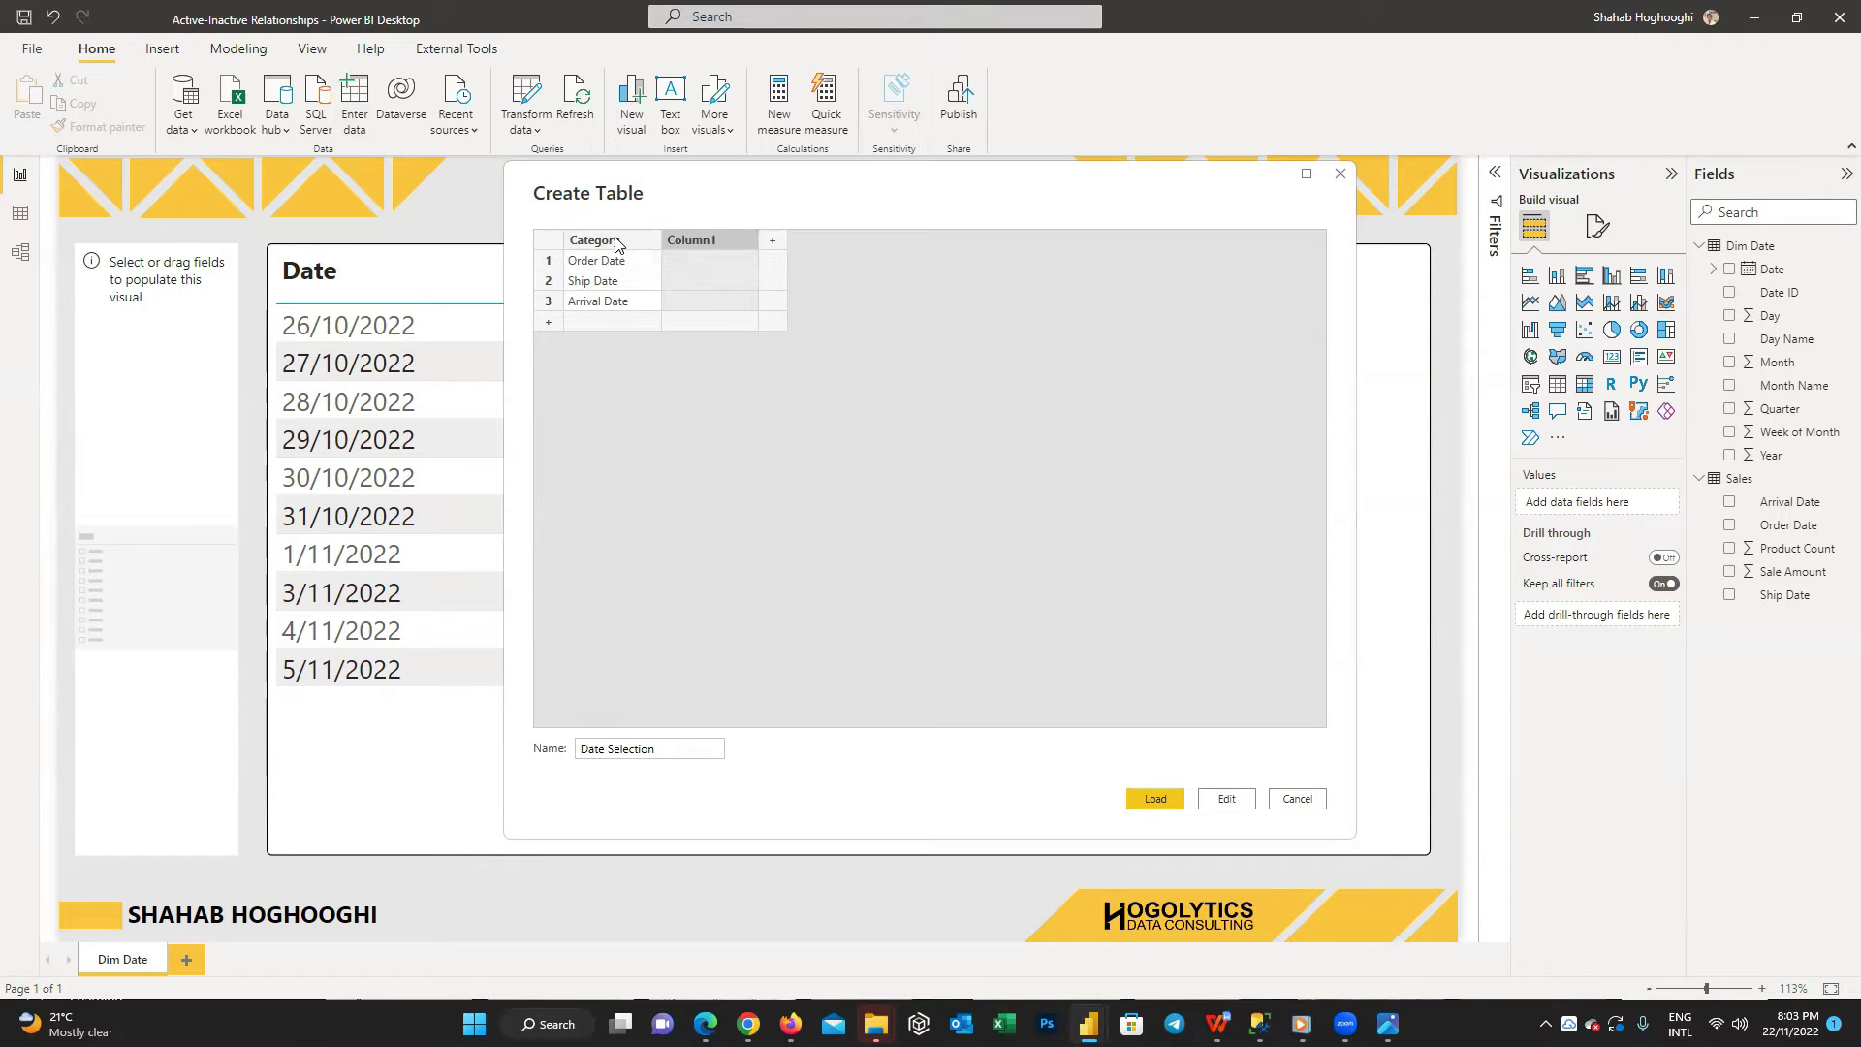
type("V")
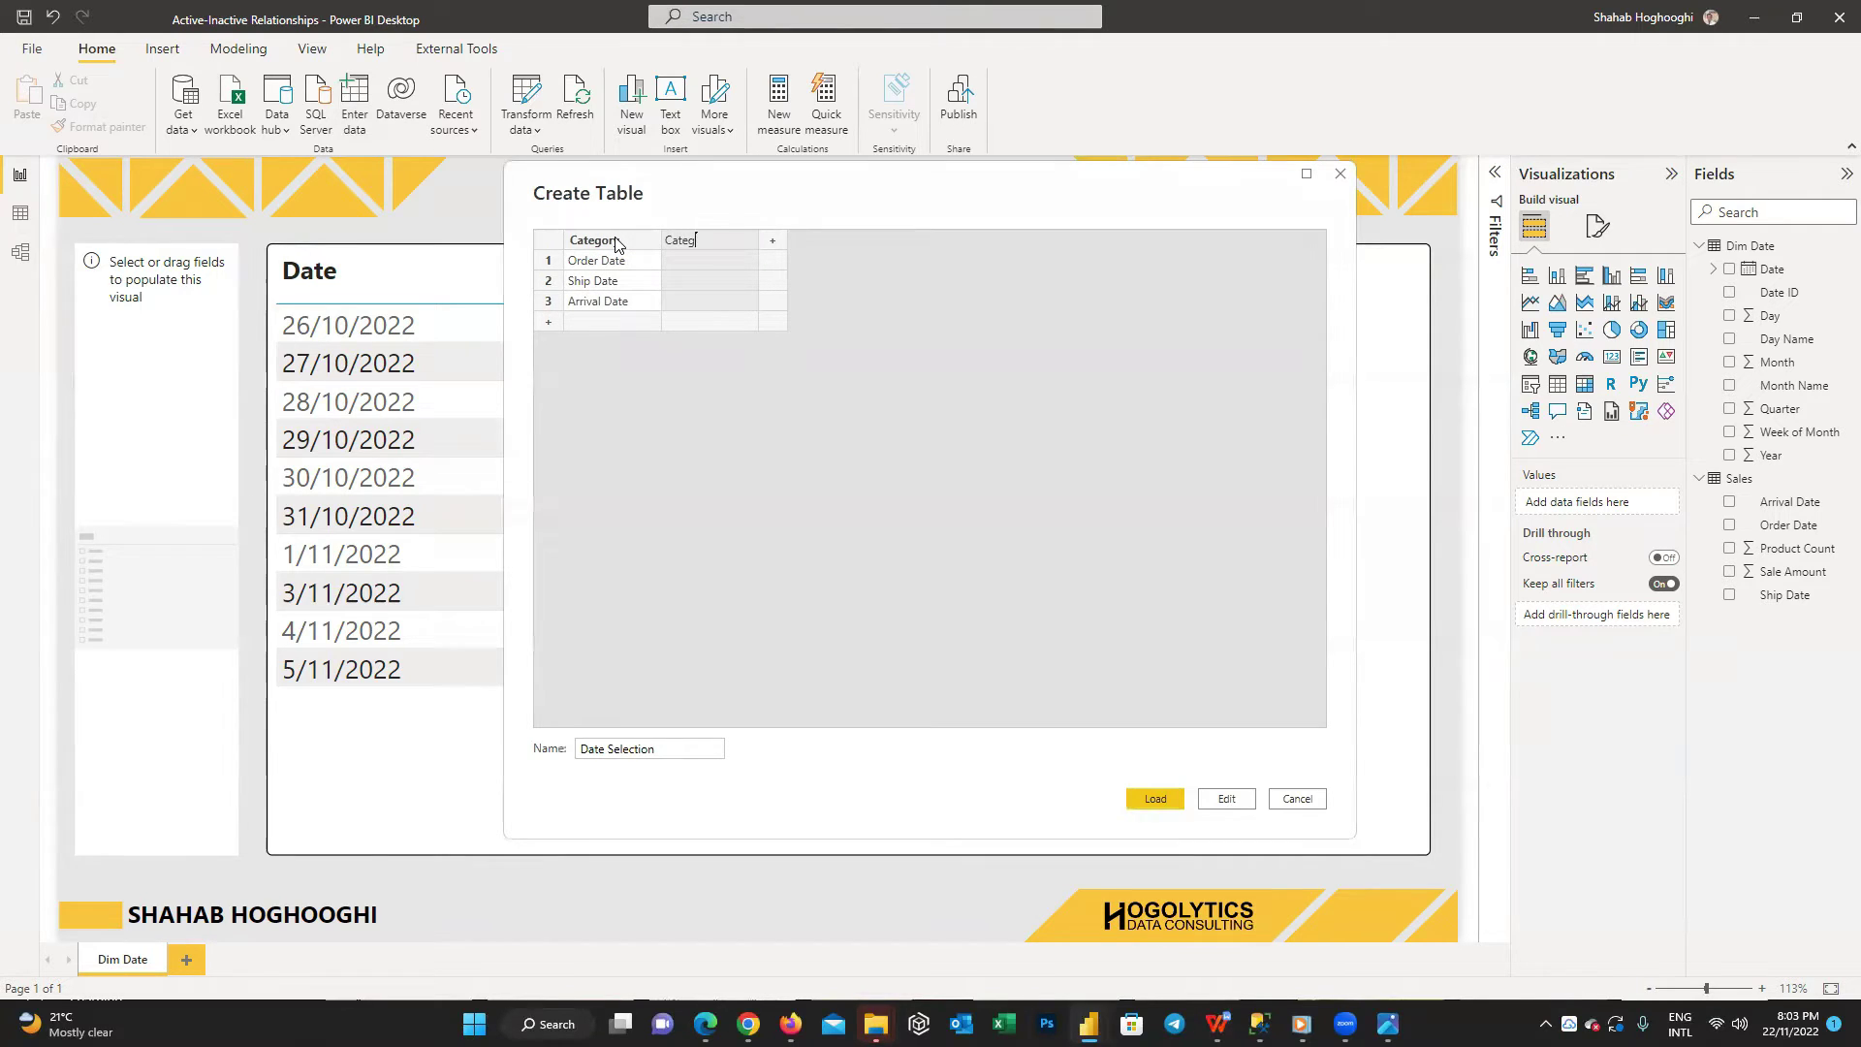
type("ategory ID")
key("Return")
type("1")
key("Return")
type("2")
key("Return")
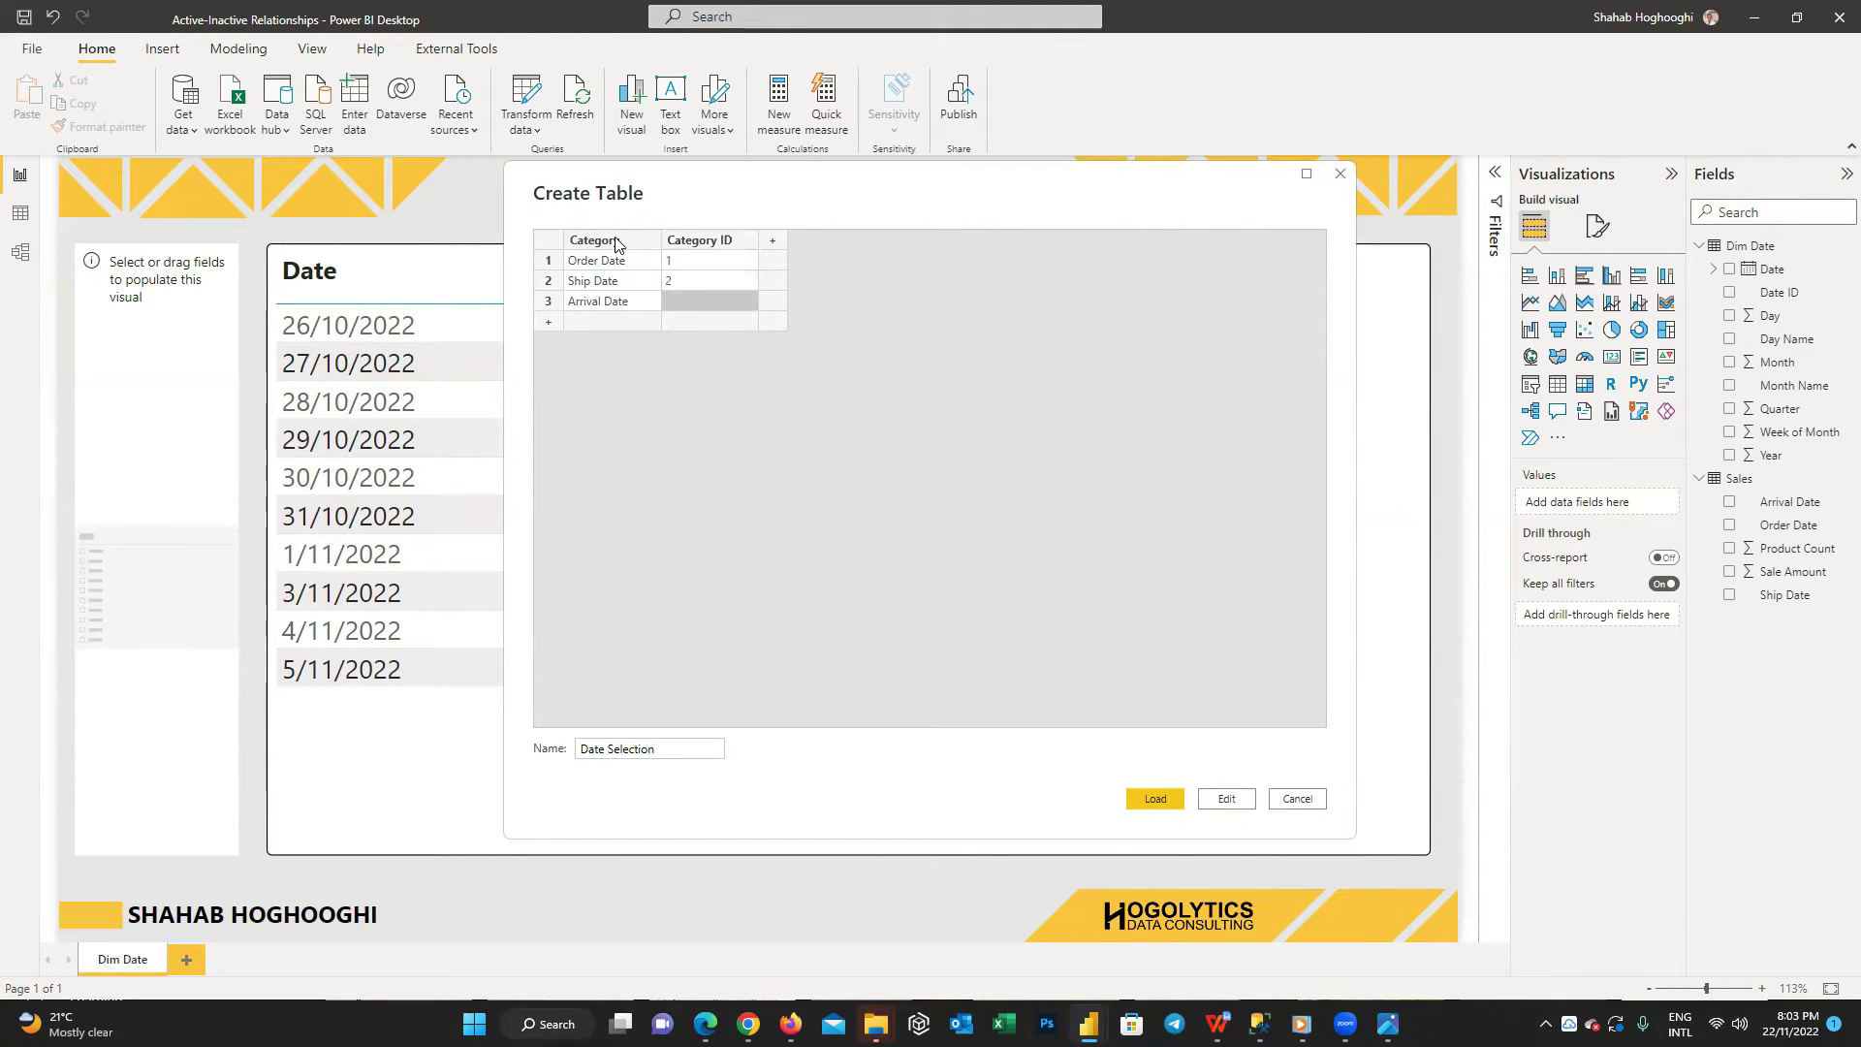
type("3")
left_click(1153, 796)
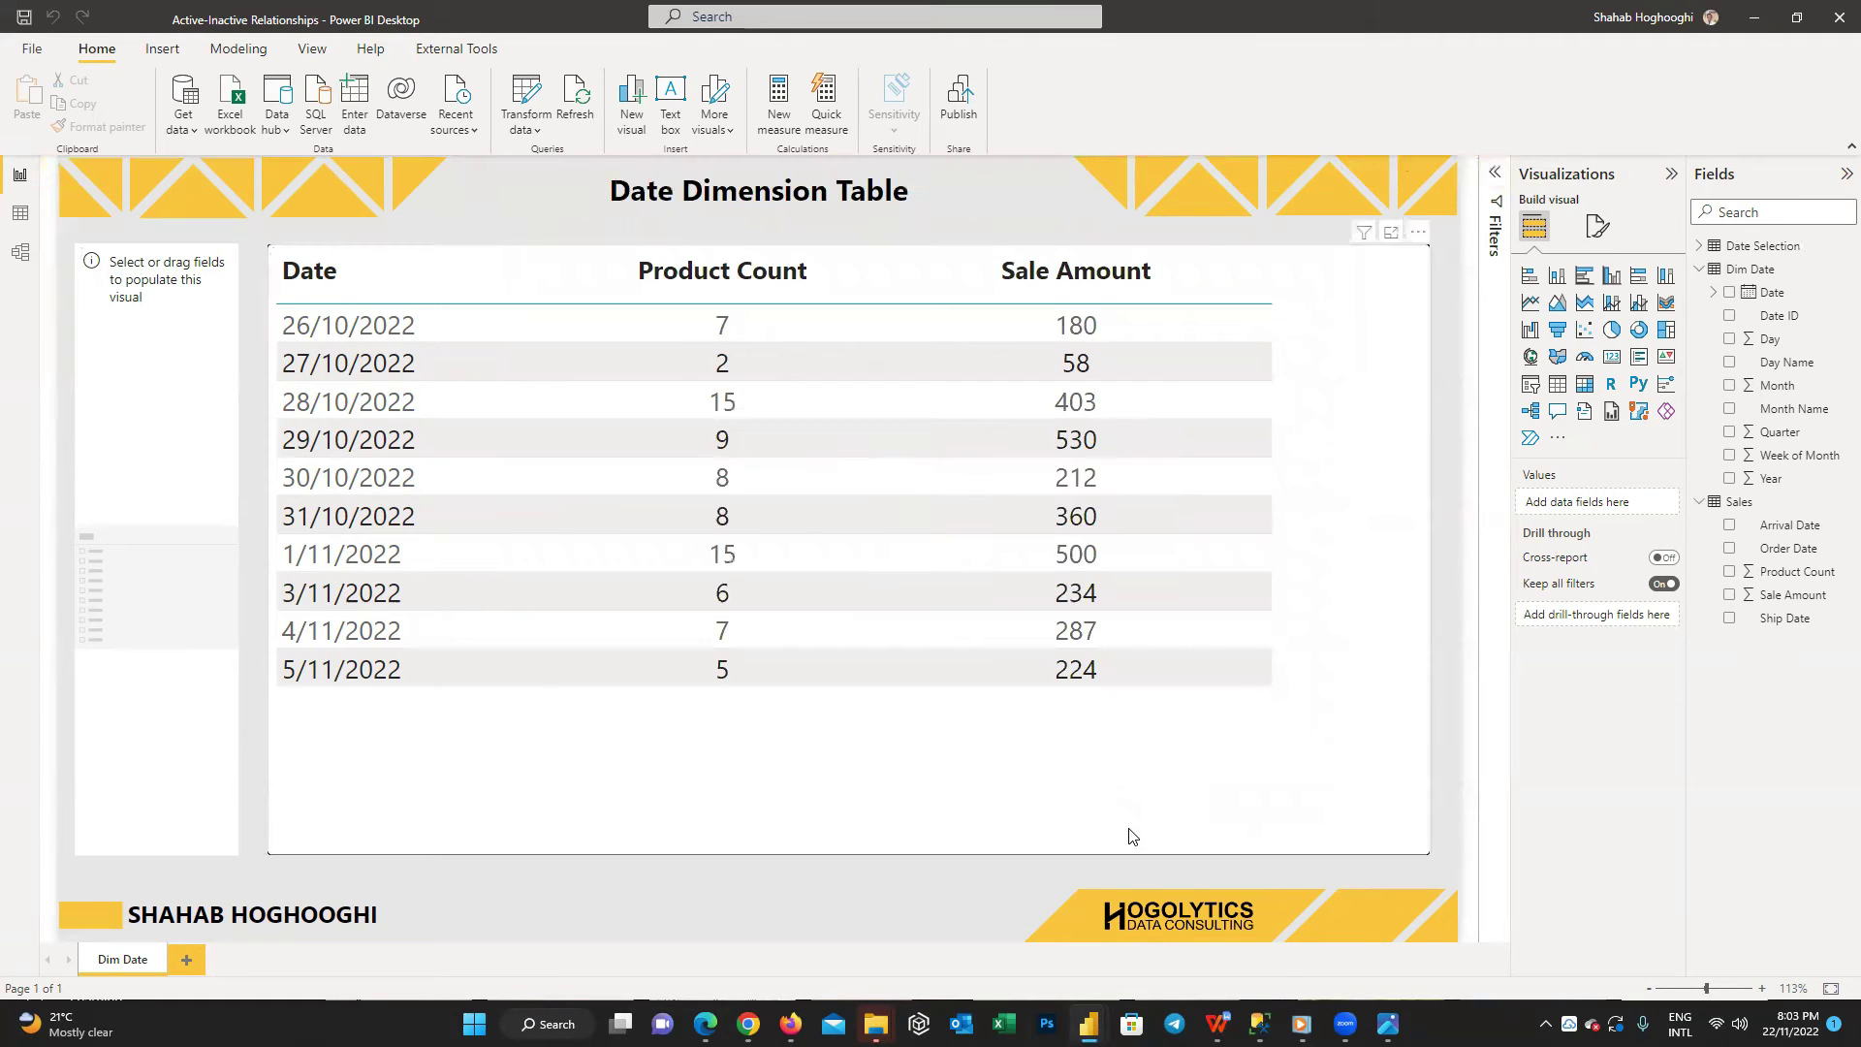
- Sort the Category column of the Date Selection table by Category ID
left_click(1699, 268)
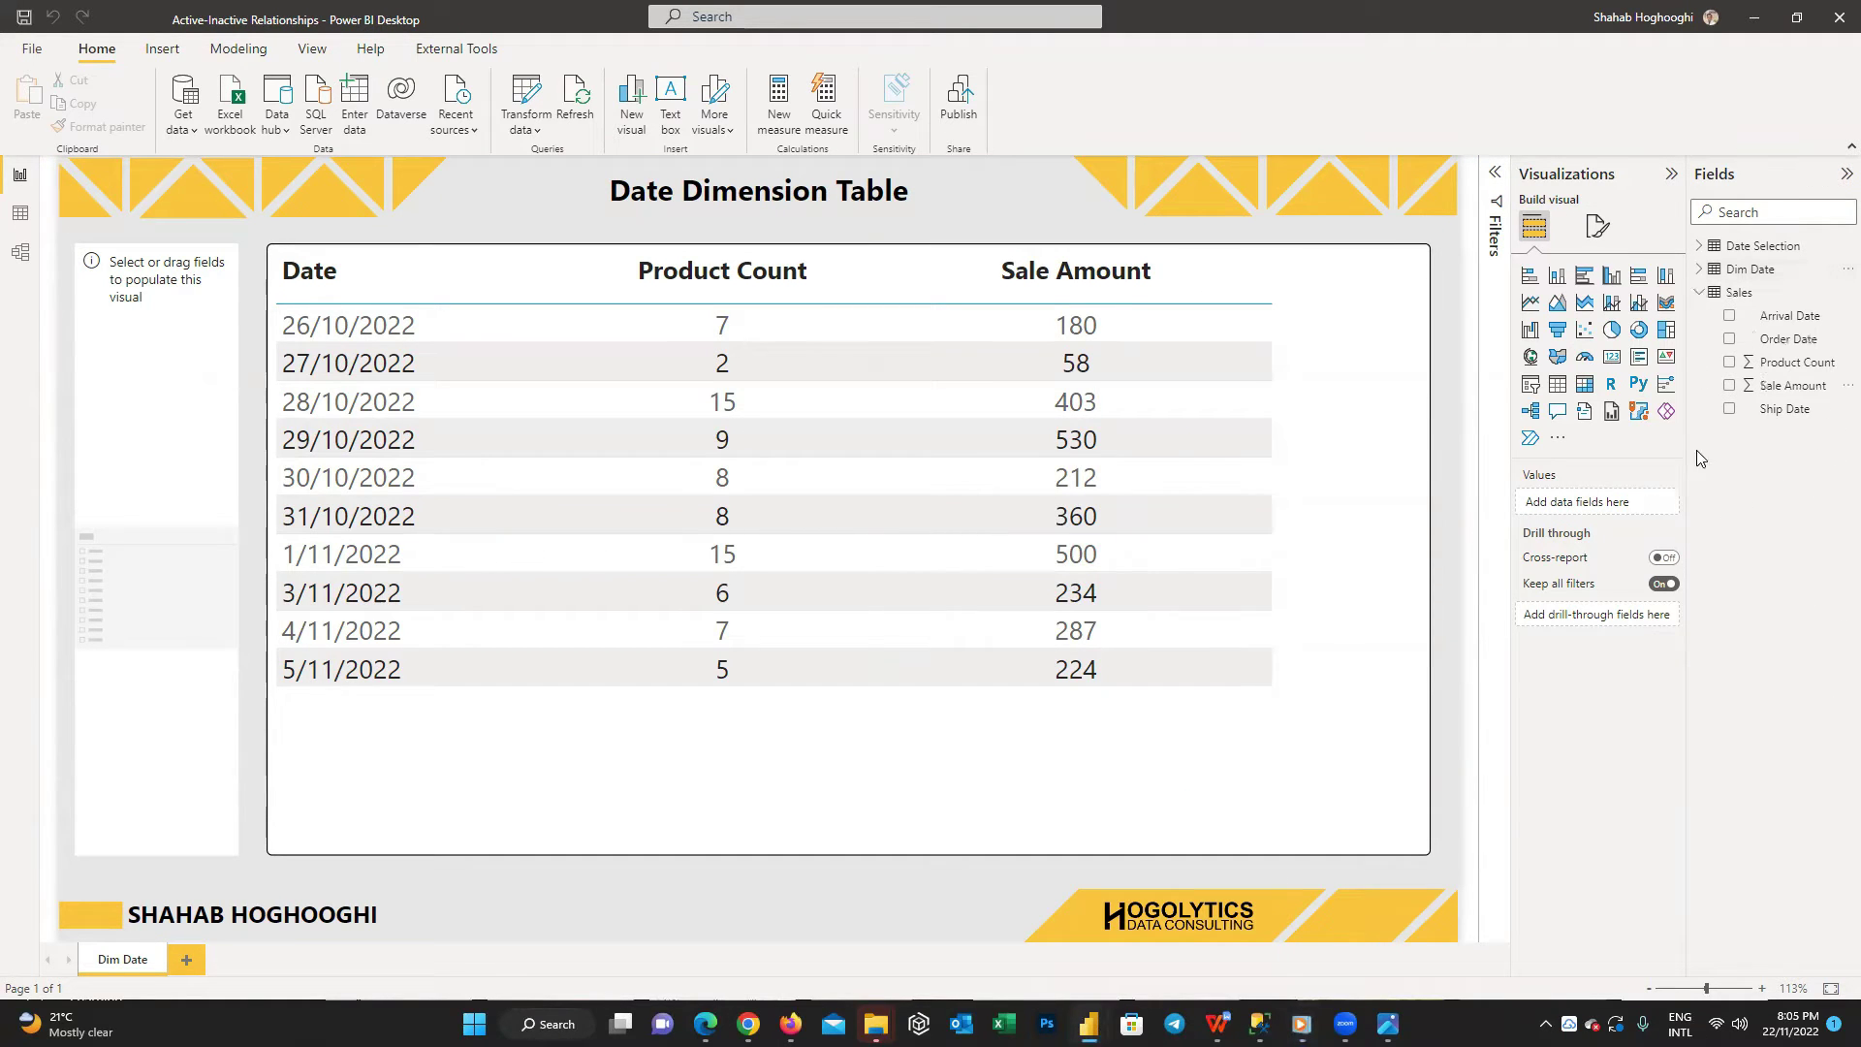
left_click(1699, 292)
left_click(1699, 245)
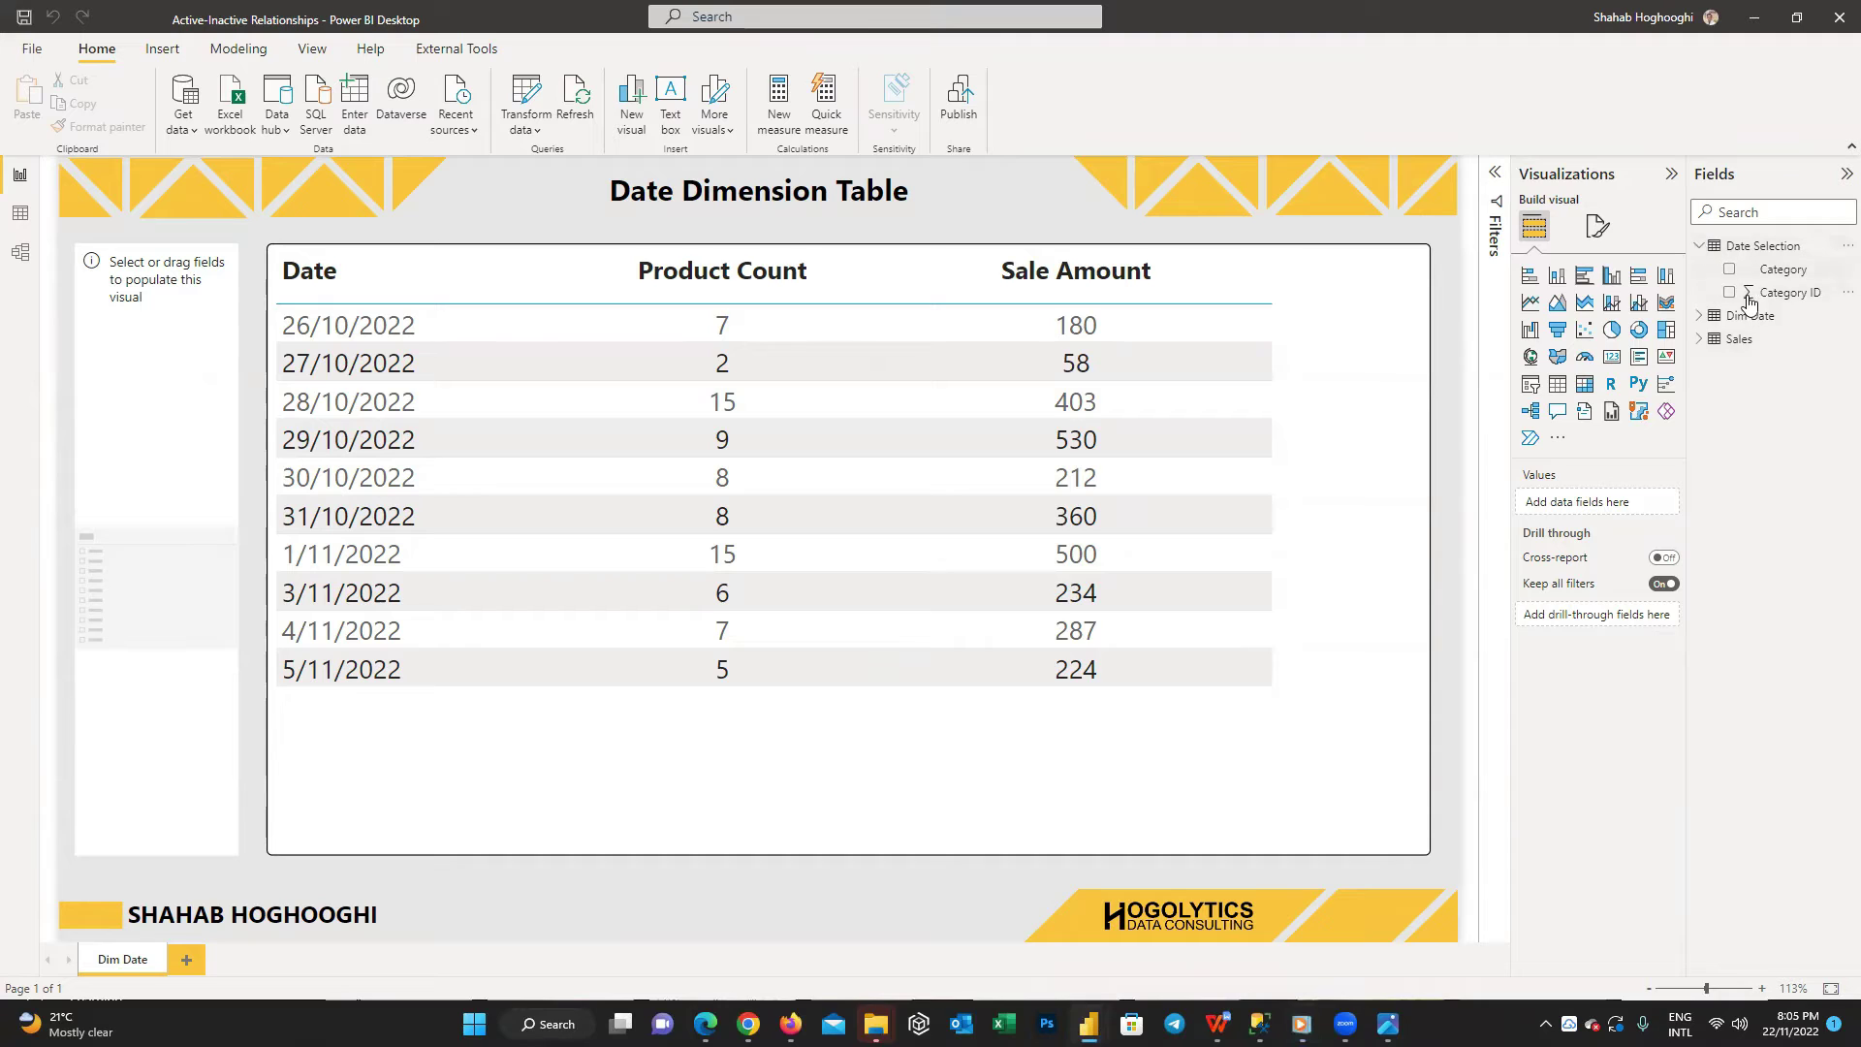
left_click(1777, 274)
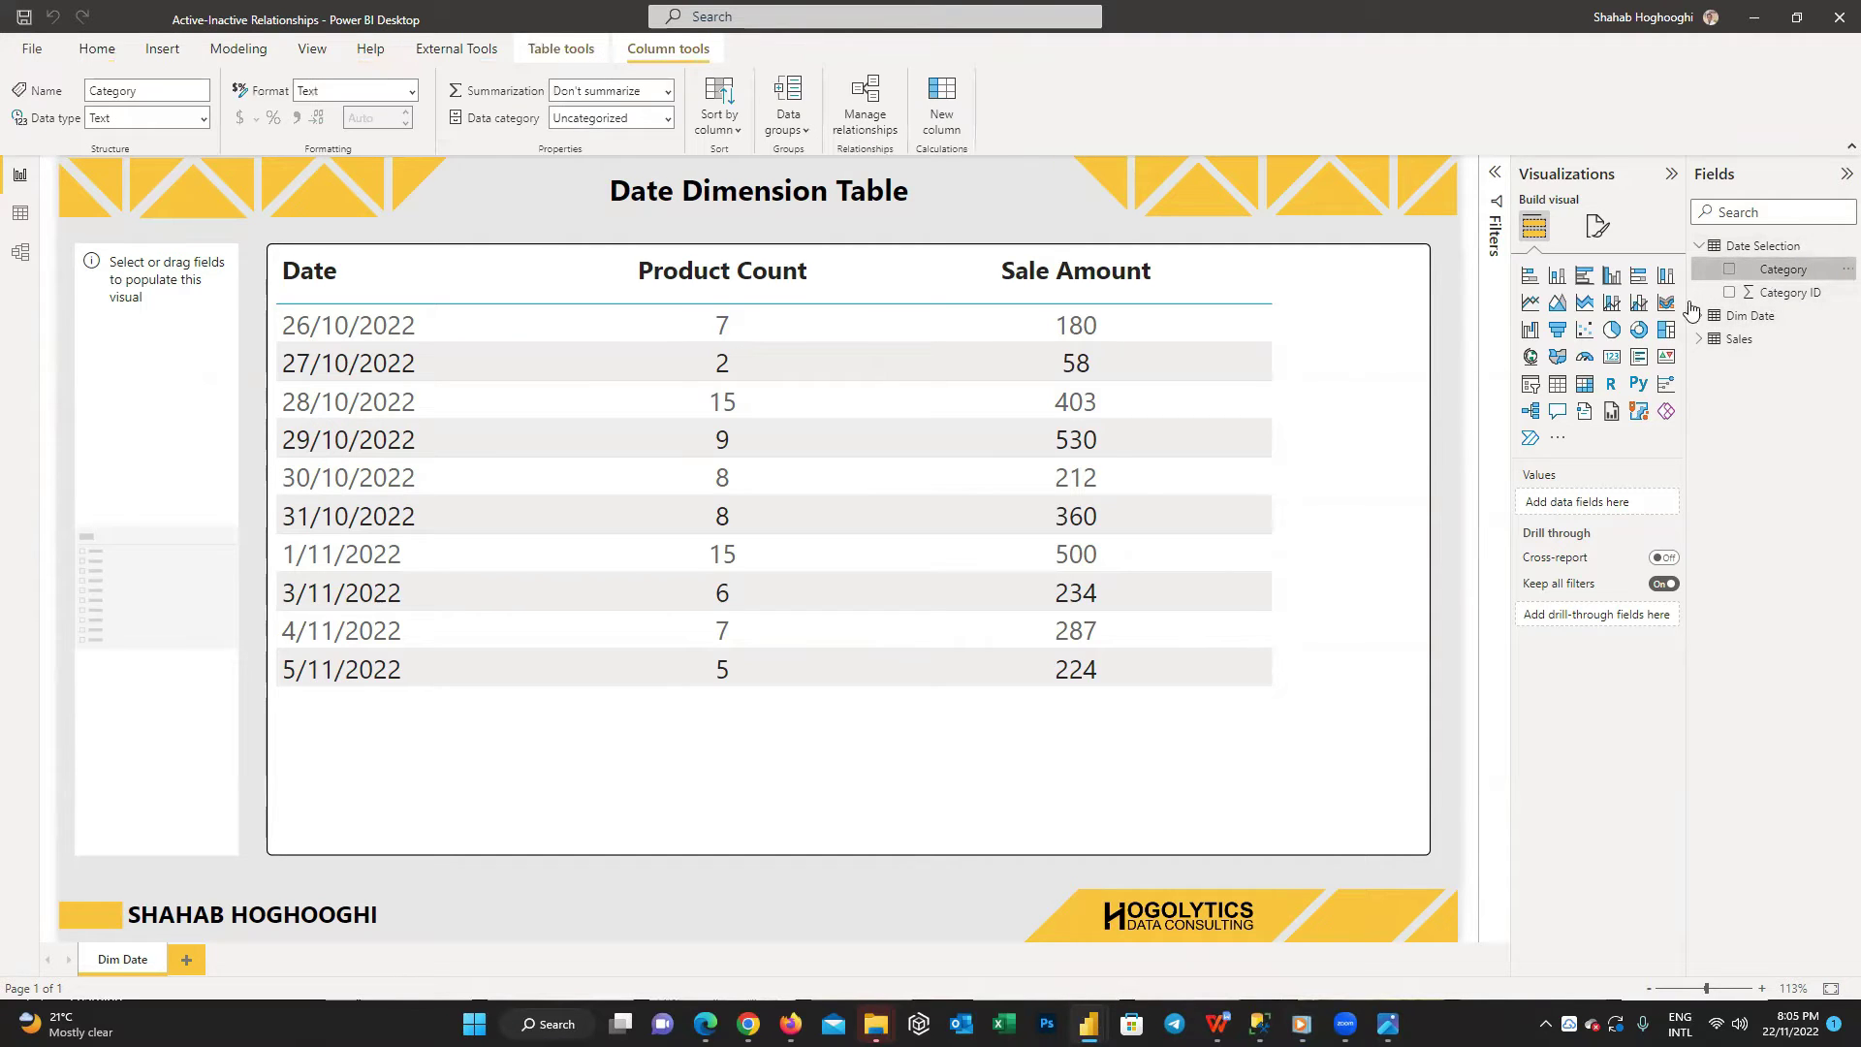
left_click(722, 124)
left_click(744, 192)
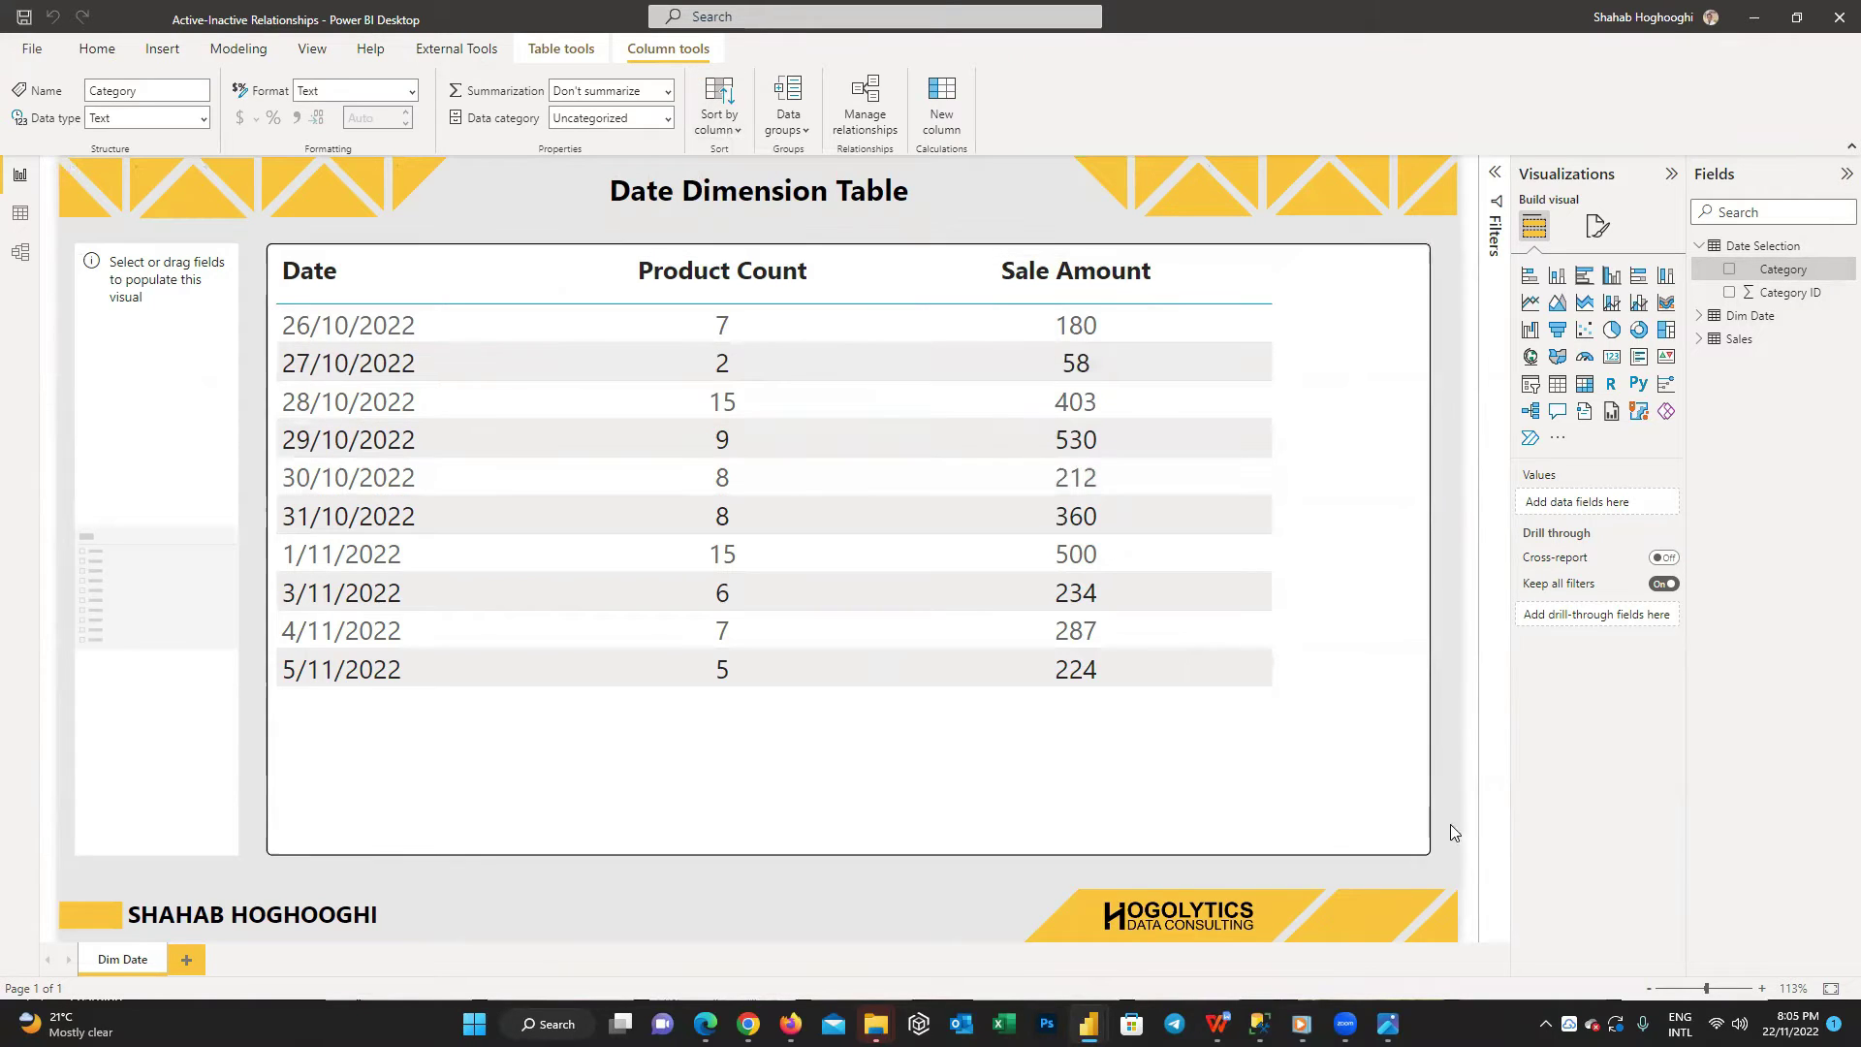
- Populate the empty slicer with the Category field from the Date Selection table
left_click(174, 706)
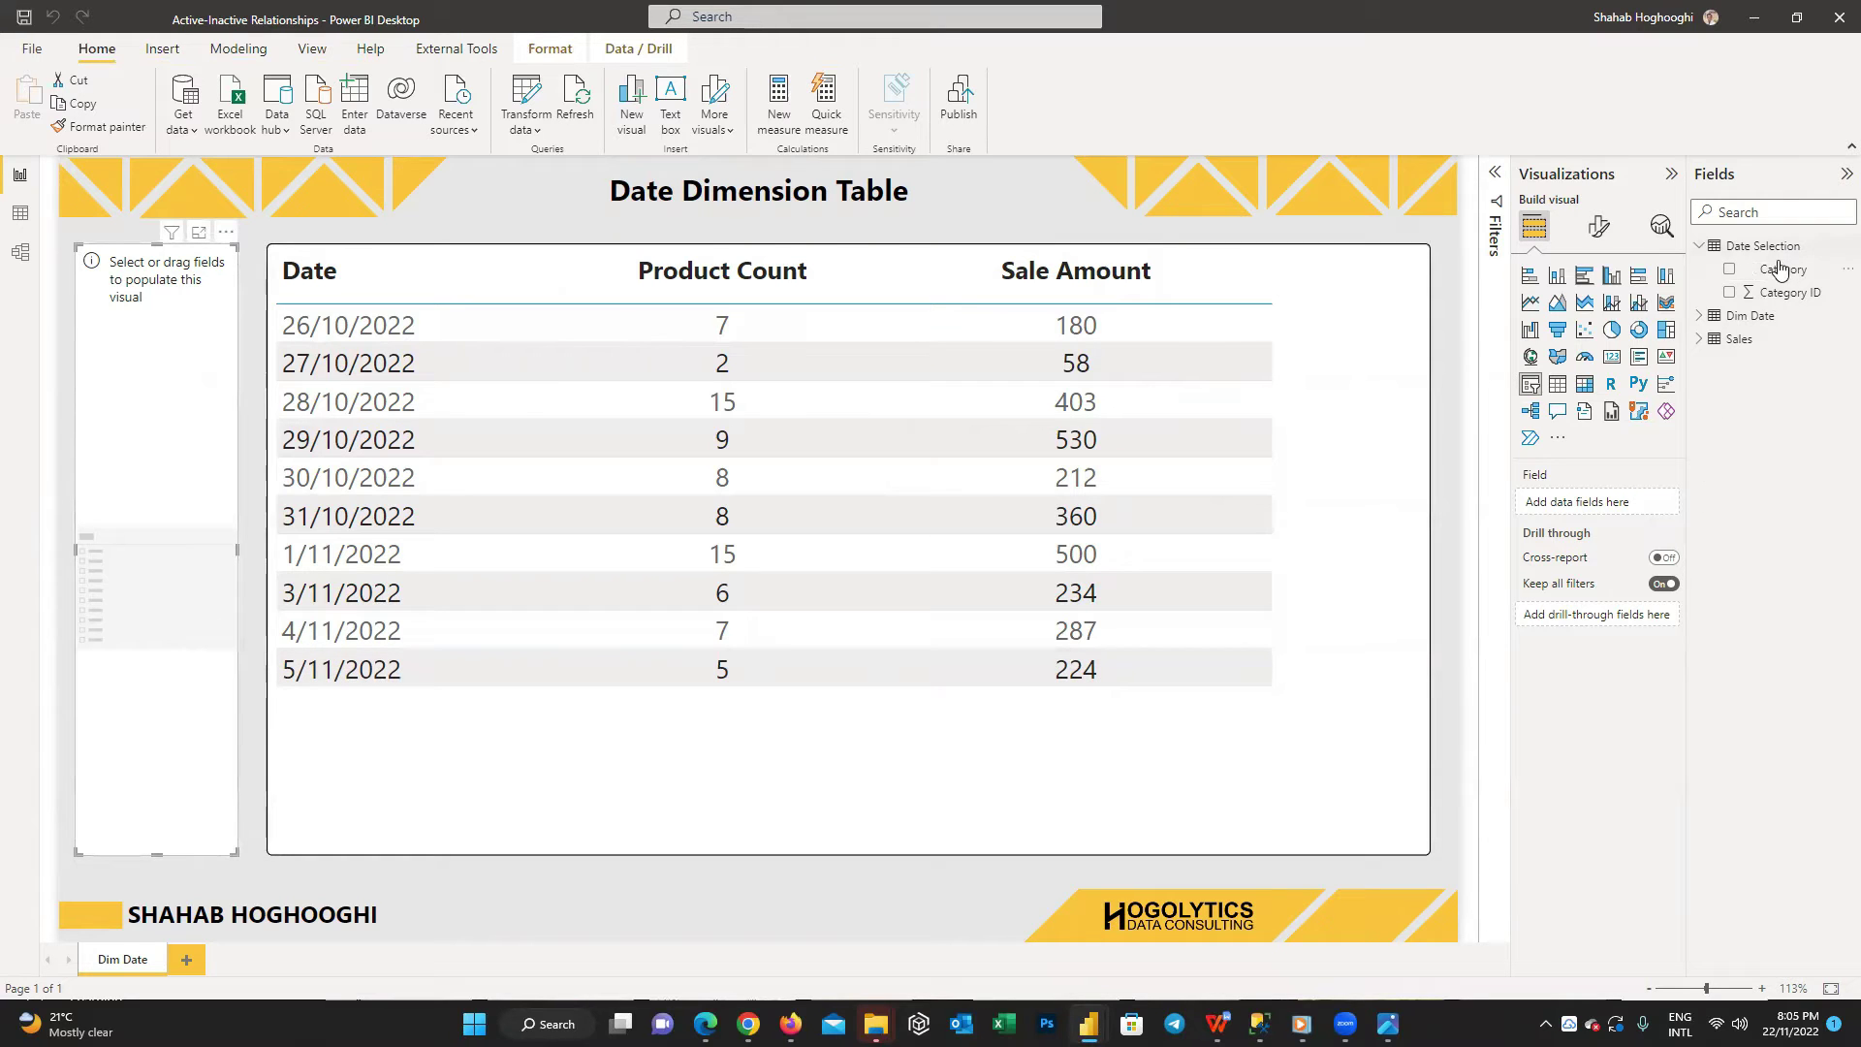
left_click_drag(1781, 268, 150, 497)
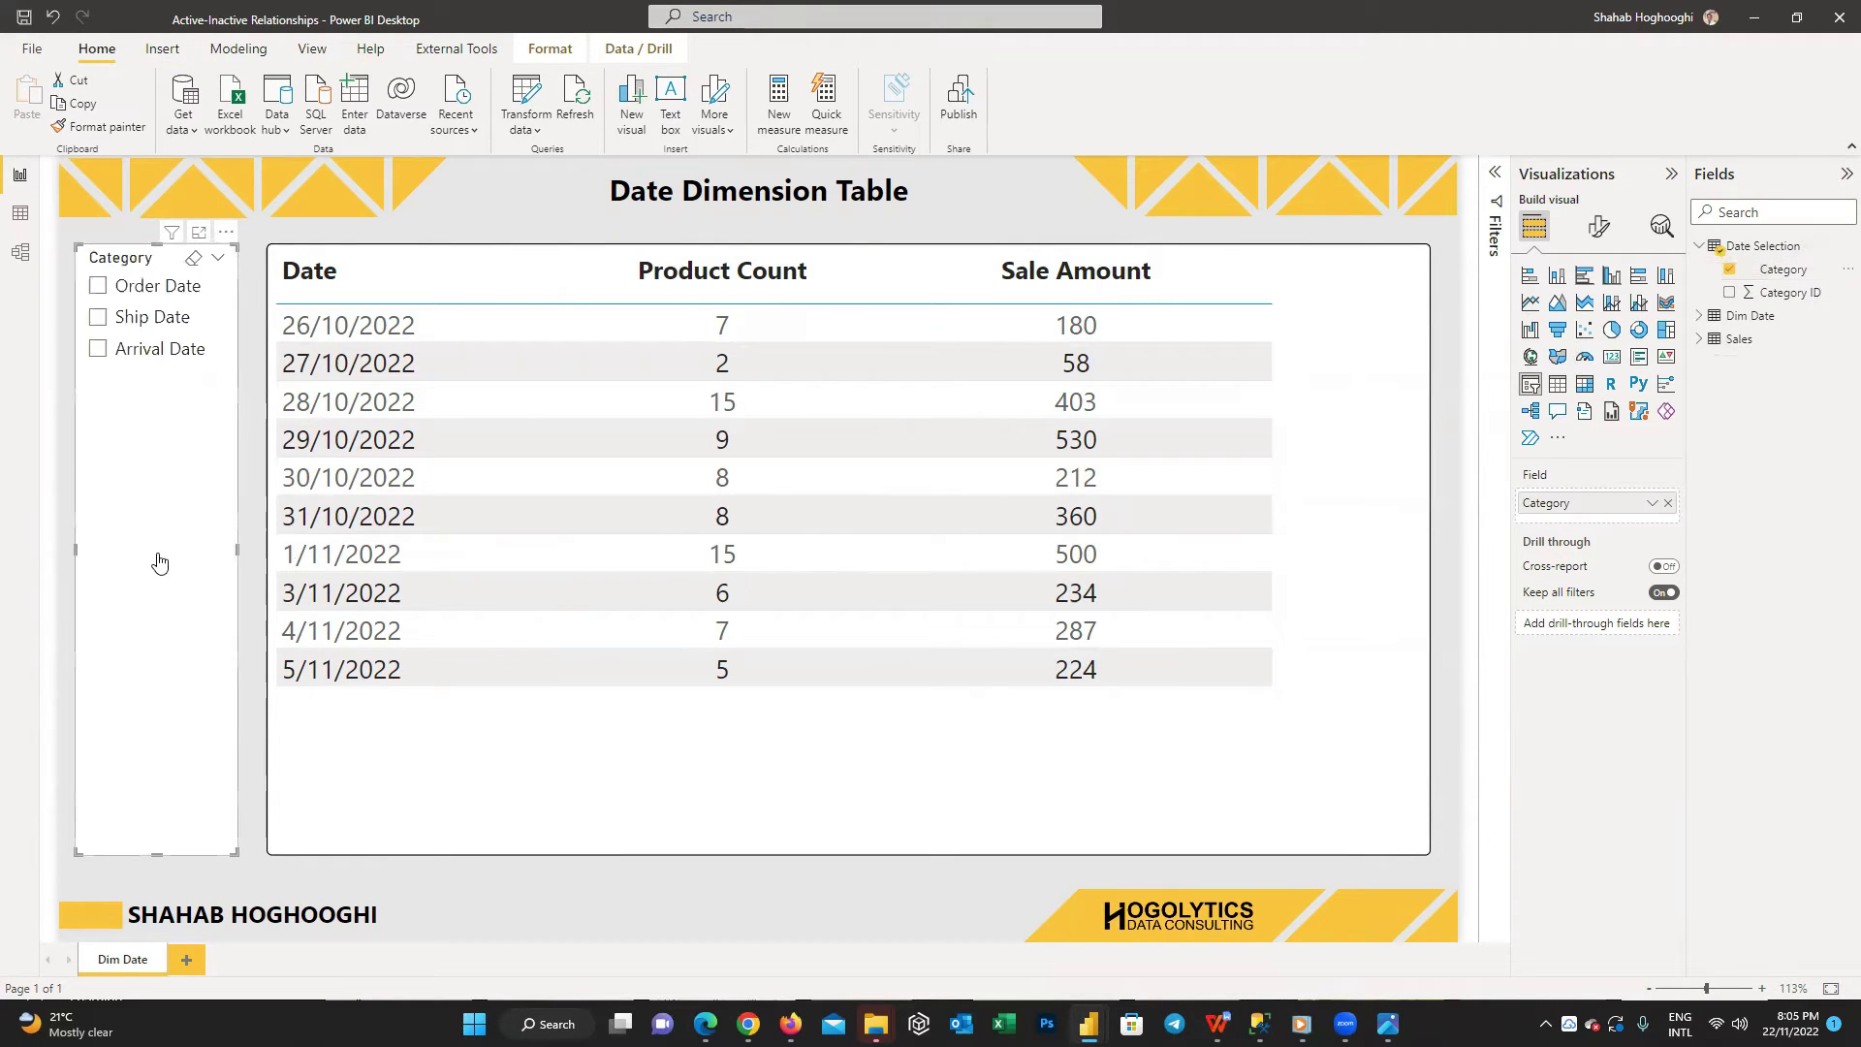
- Set the Category slicer's orientation to horizontal and turn on single select
left_click(1599, 227)
left_click(1609, 316)
left_click(1546, 315)
left_click(1569, 361)
left_click(1612, 456)
left_click(1599, 498)
left_click(1574, 501)
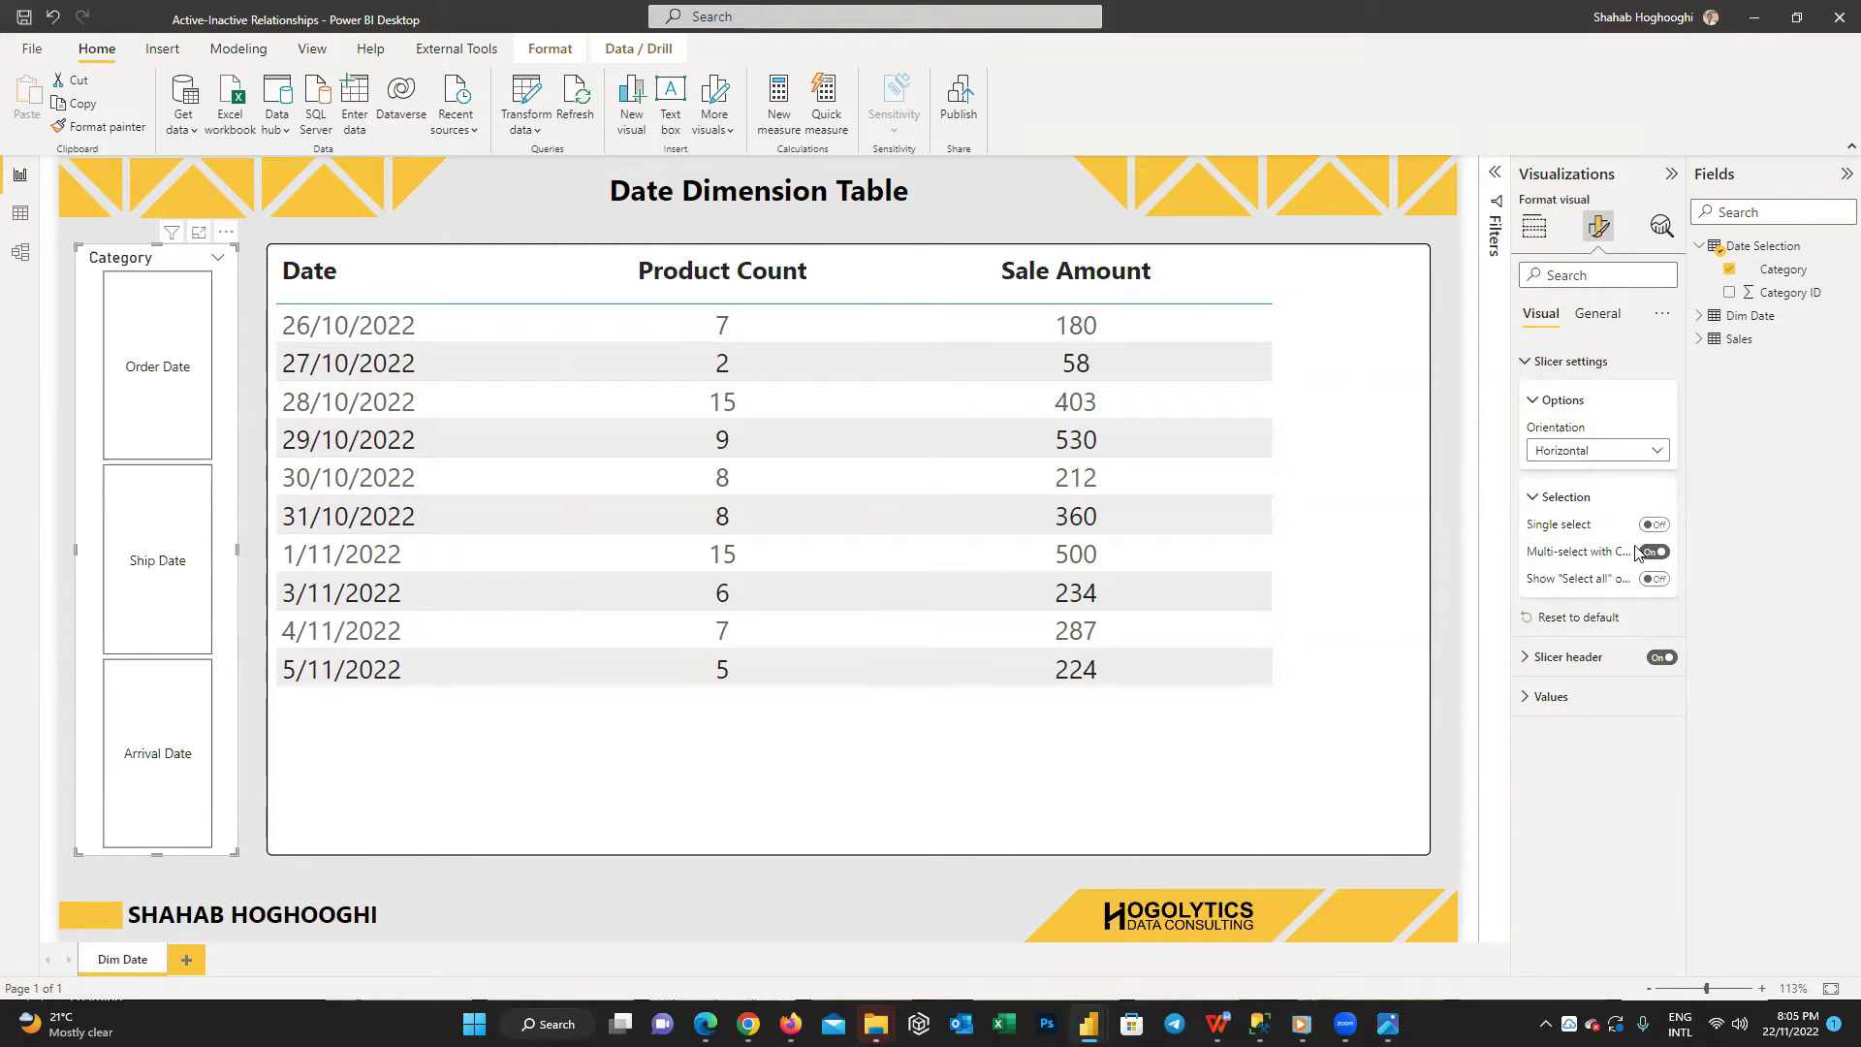
left_click(1655, 525)
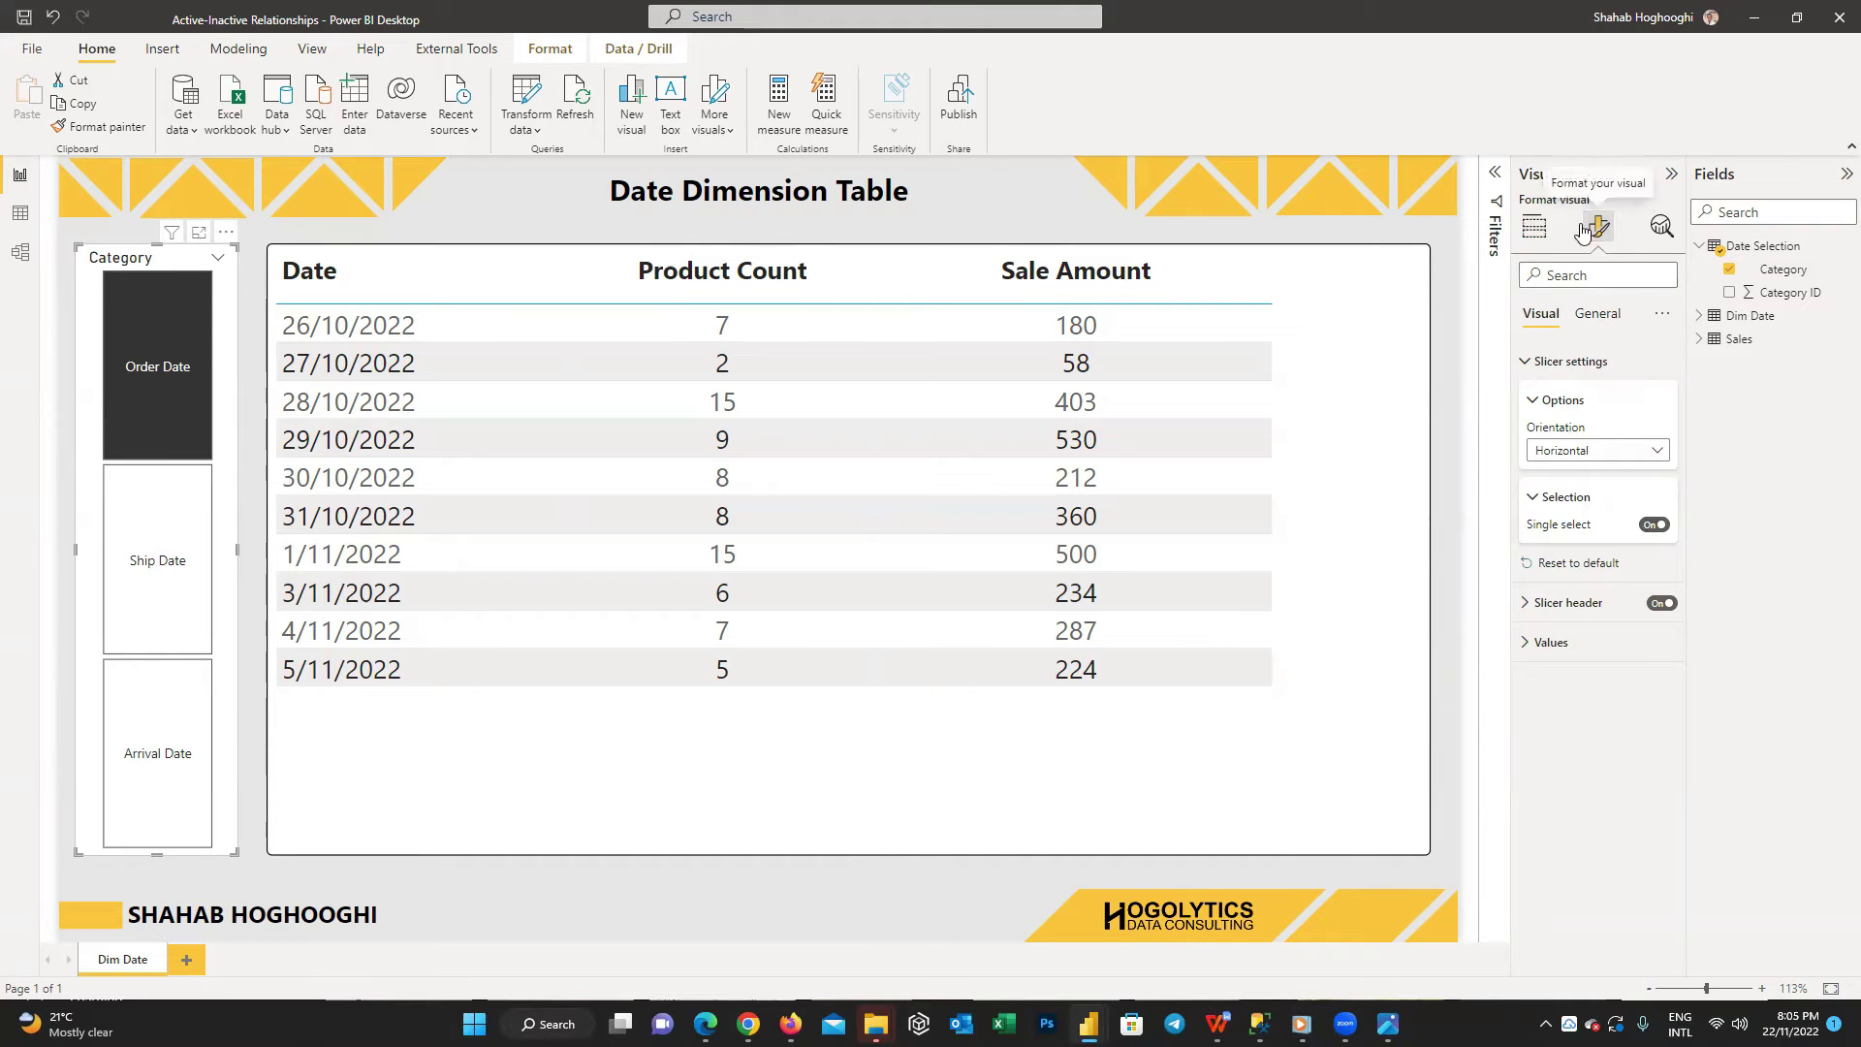
- Turn on the slicer's title with the text "Date Delection", set its font size to 18 and centre it
left_click(1598, 320)
left_click(1653, 401)
left_click(1568, 458)
type("Date Delection")
left_click(1599, 559)
left_click(1652, 587)
left_click(1661, 554)
left_click(1565, 743)
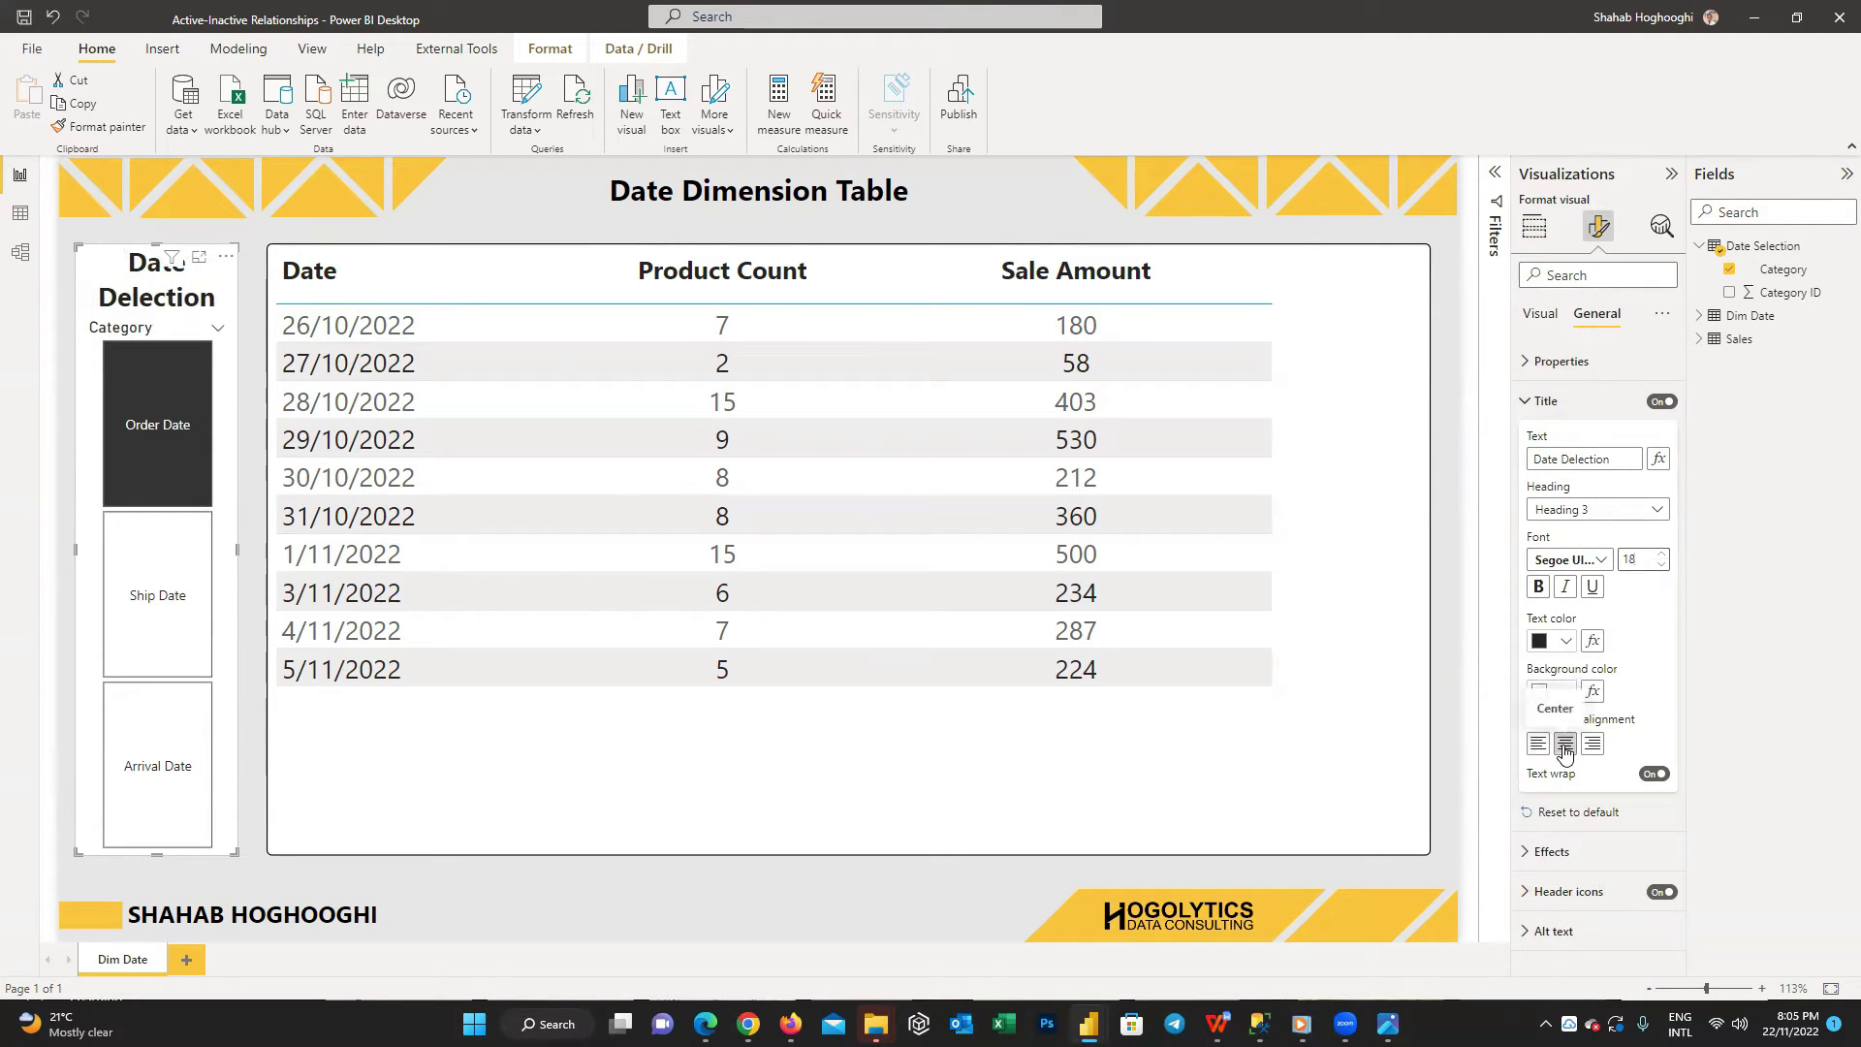
- Make the slicer's title grey and smaller, and turn off the slicer header
left_click(1565, 640)
left_click(1579, 407)
left_click(1661, 554)
left_click(1540, 313)
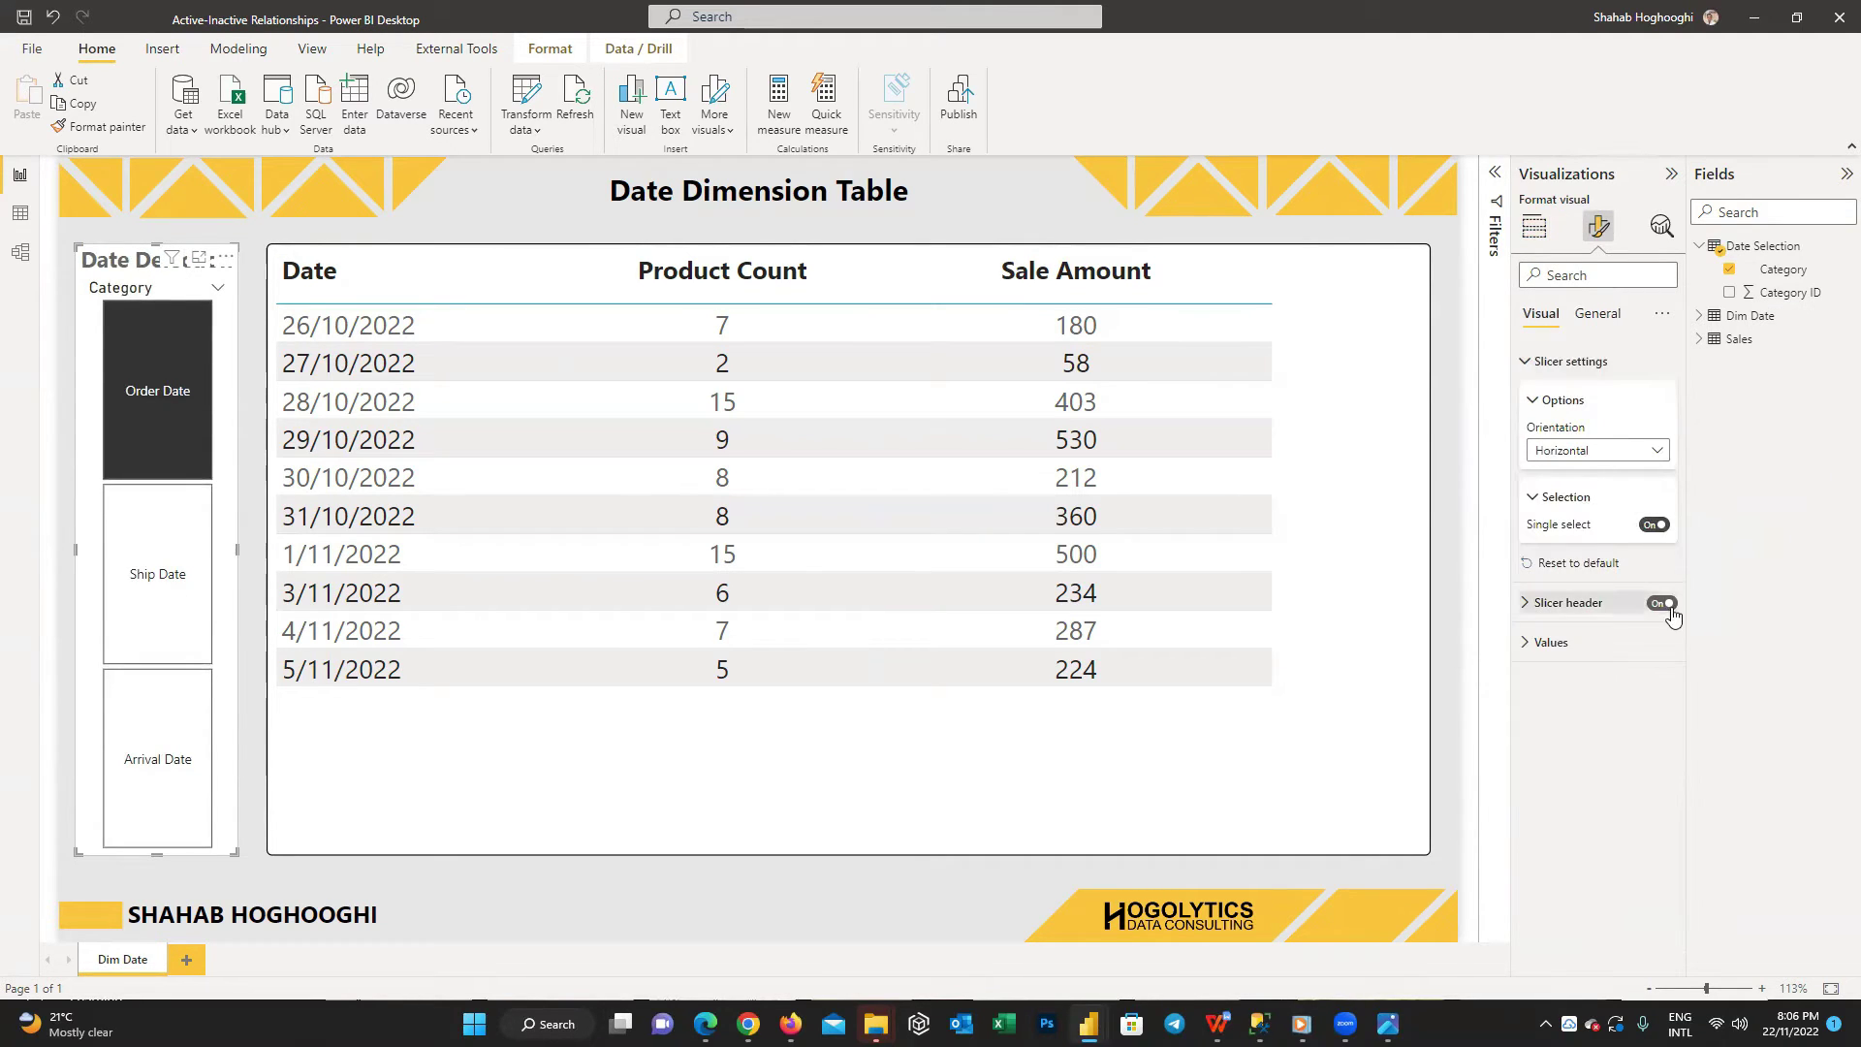
left_click(1661, 602)
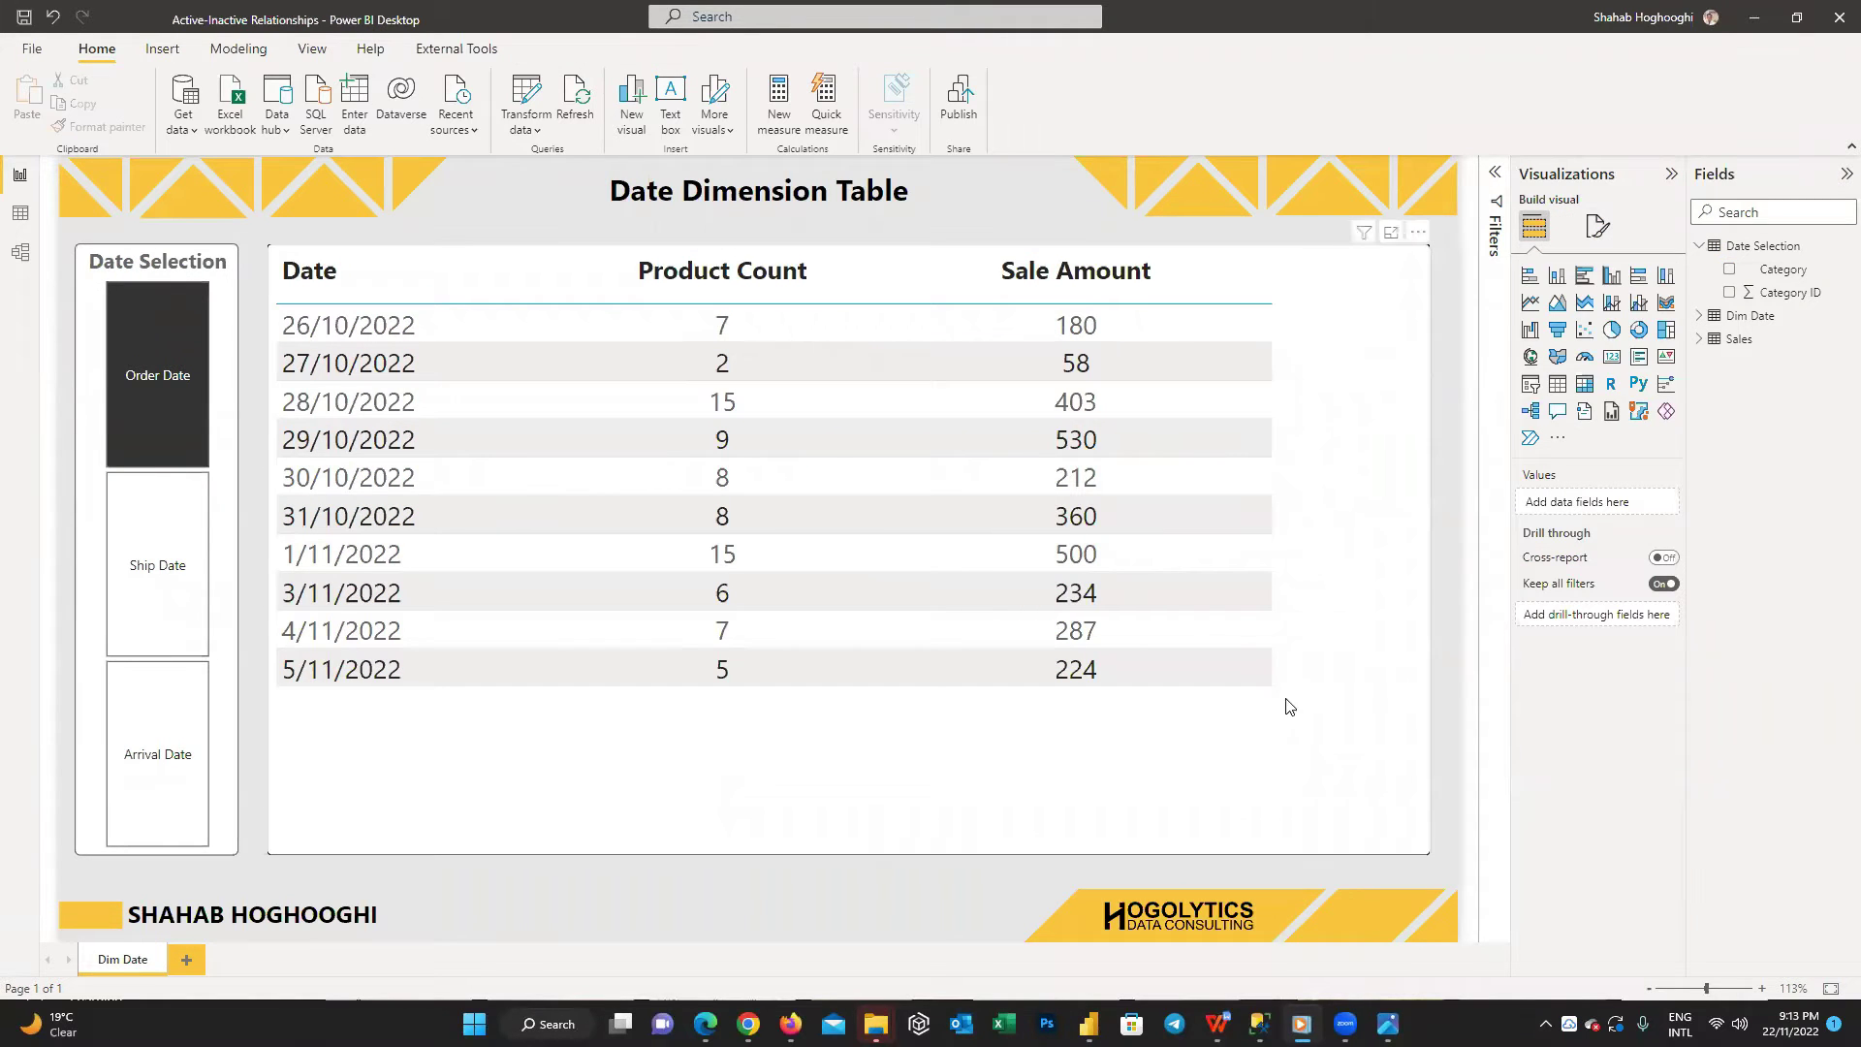
- Try the Order Date, Ship Date and Arrival Date choices in the slicer to check their effect on the table, ending on Order Date
left_click(169, 461)
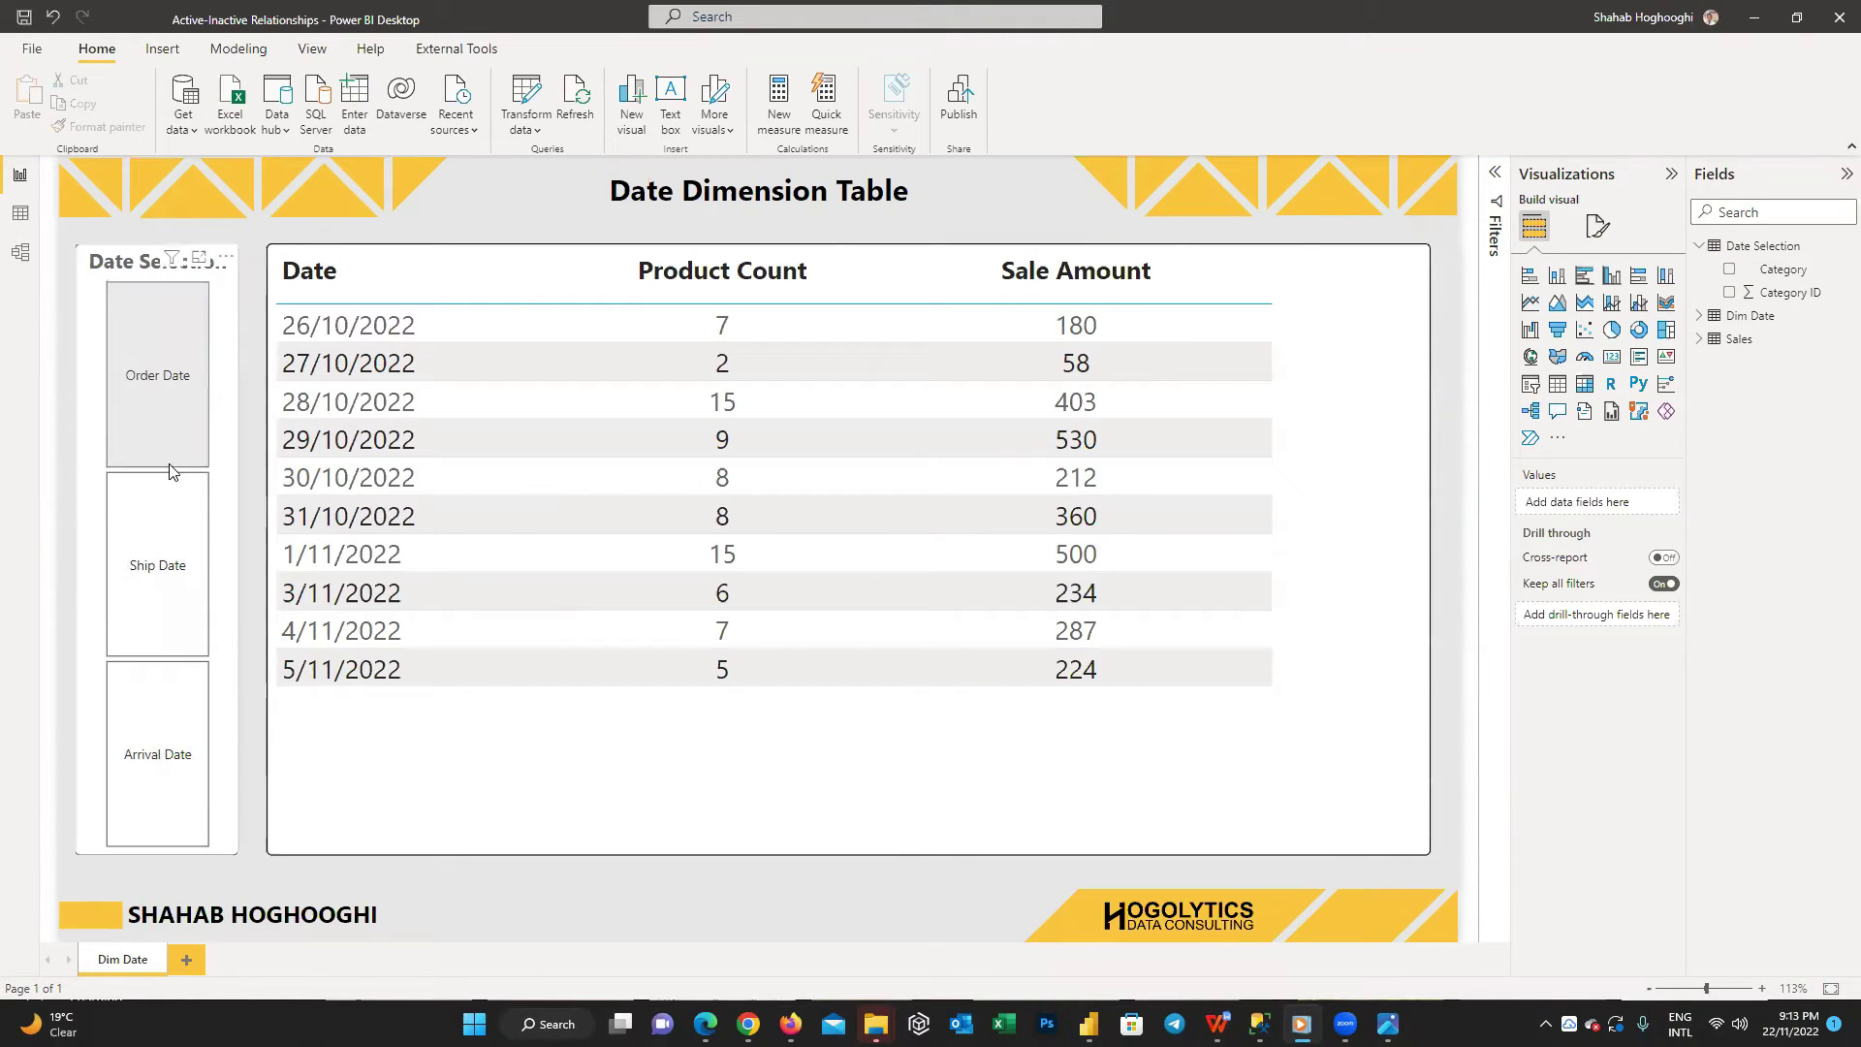
left_click(183, 544)
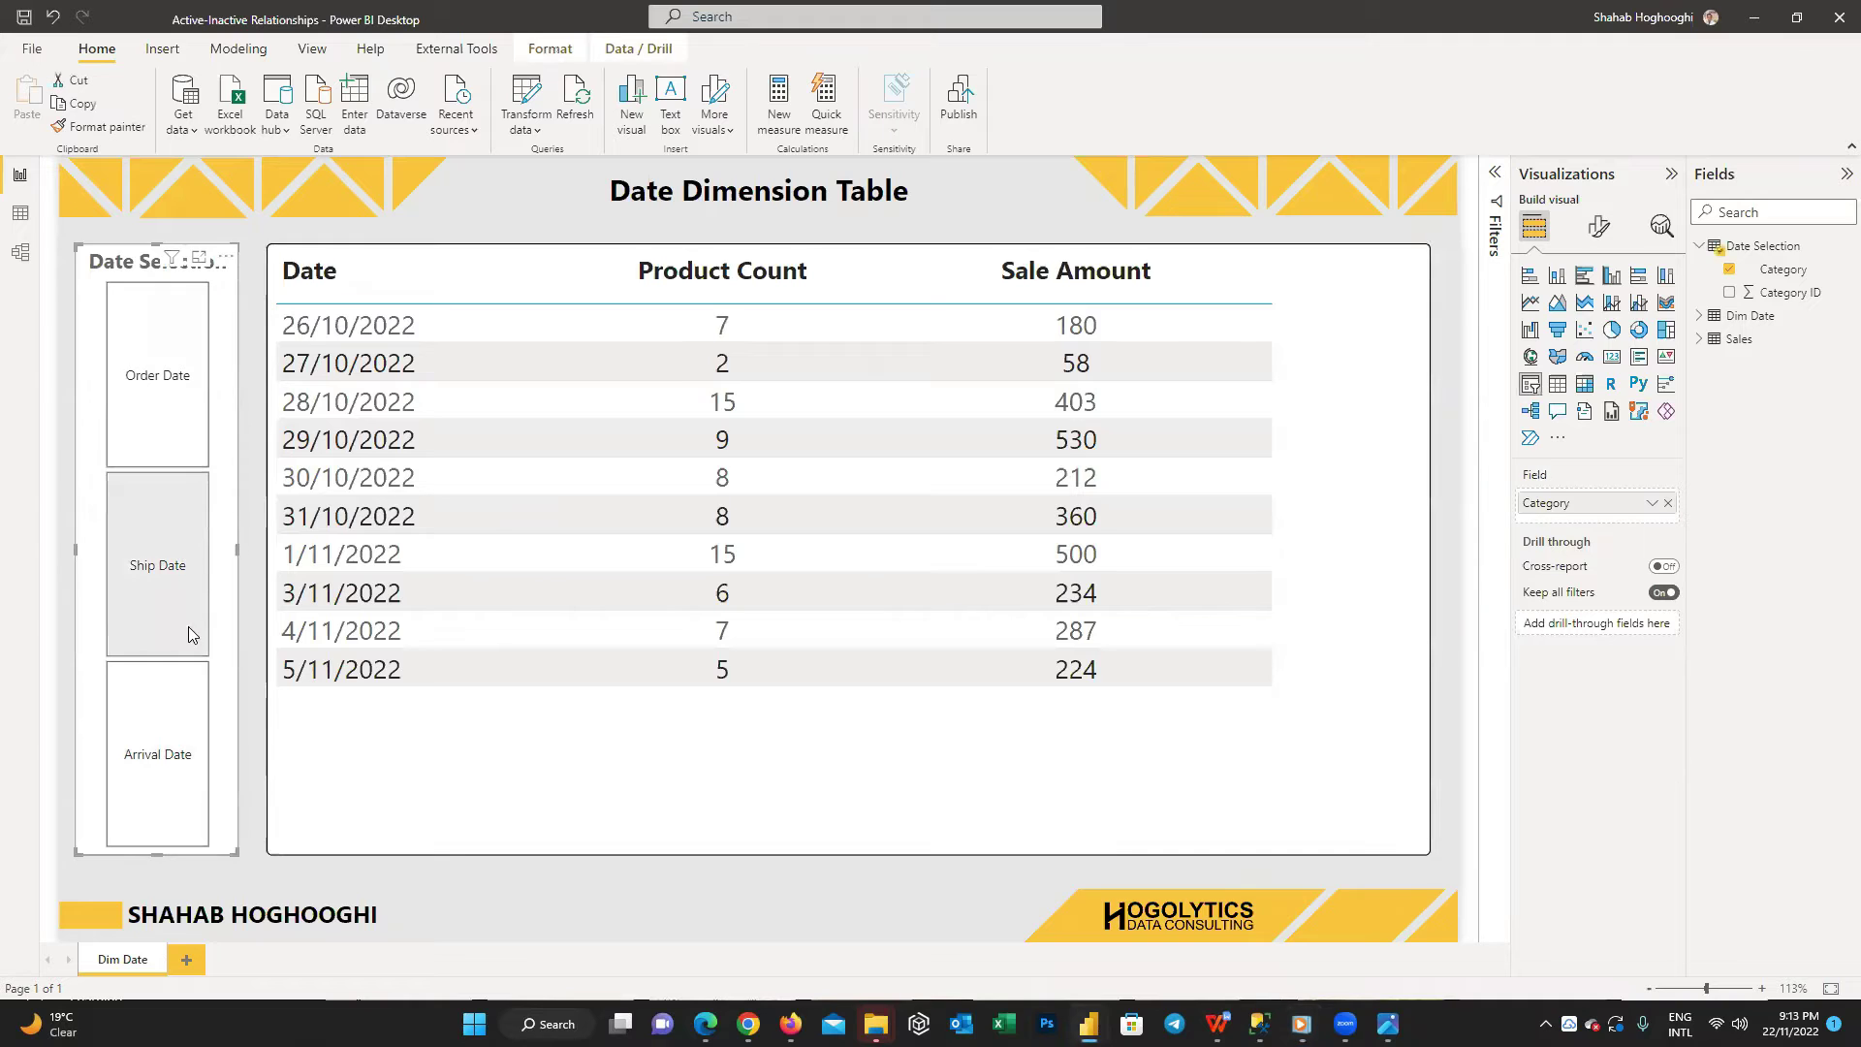
left_click(151, 793)
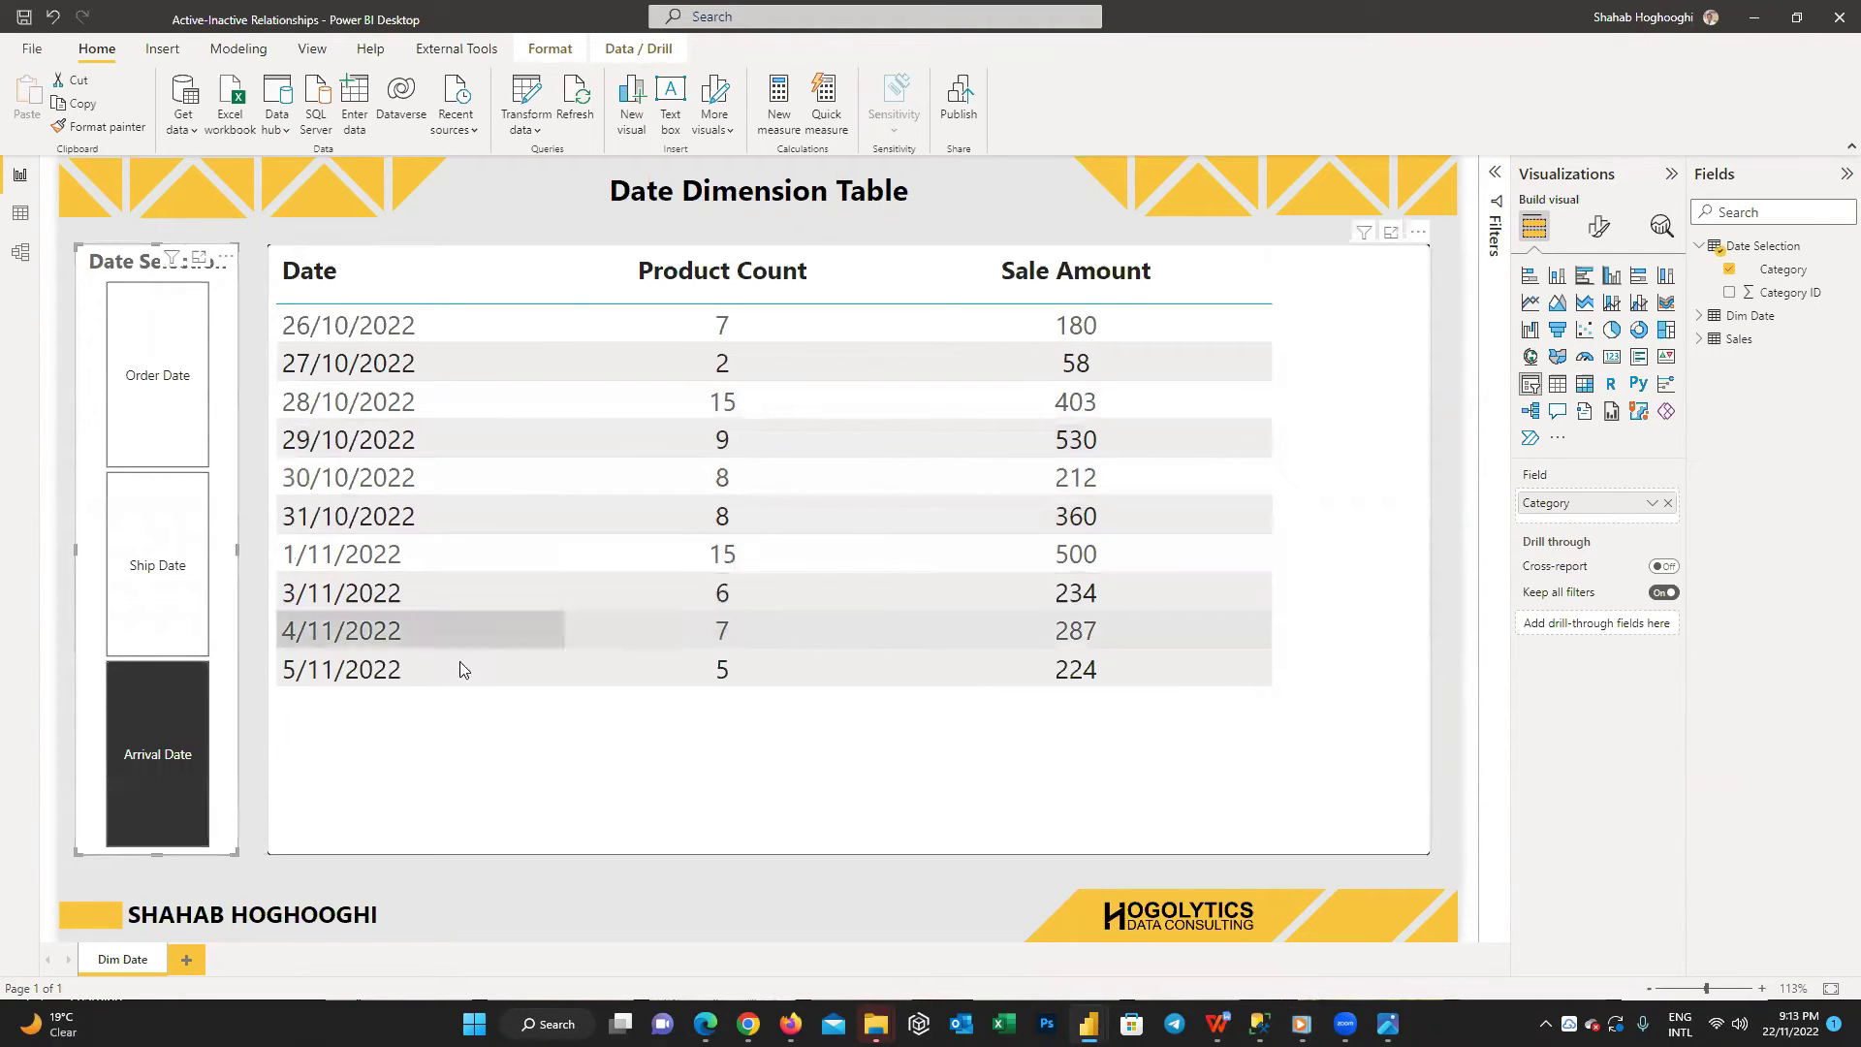
left_click(150, 512)
left_click(151, 399)
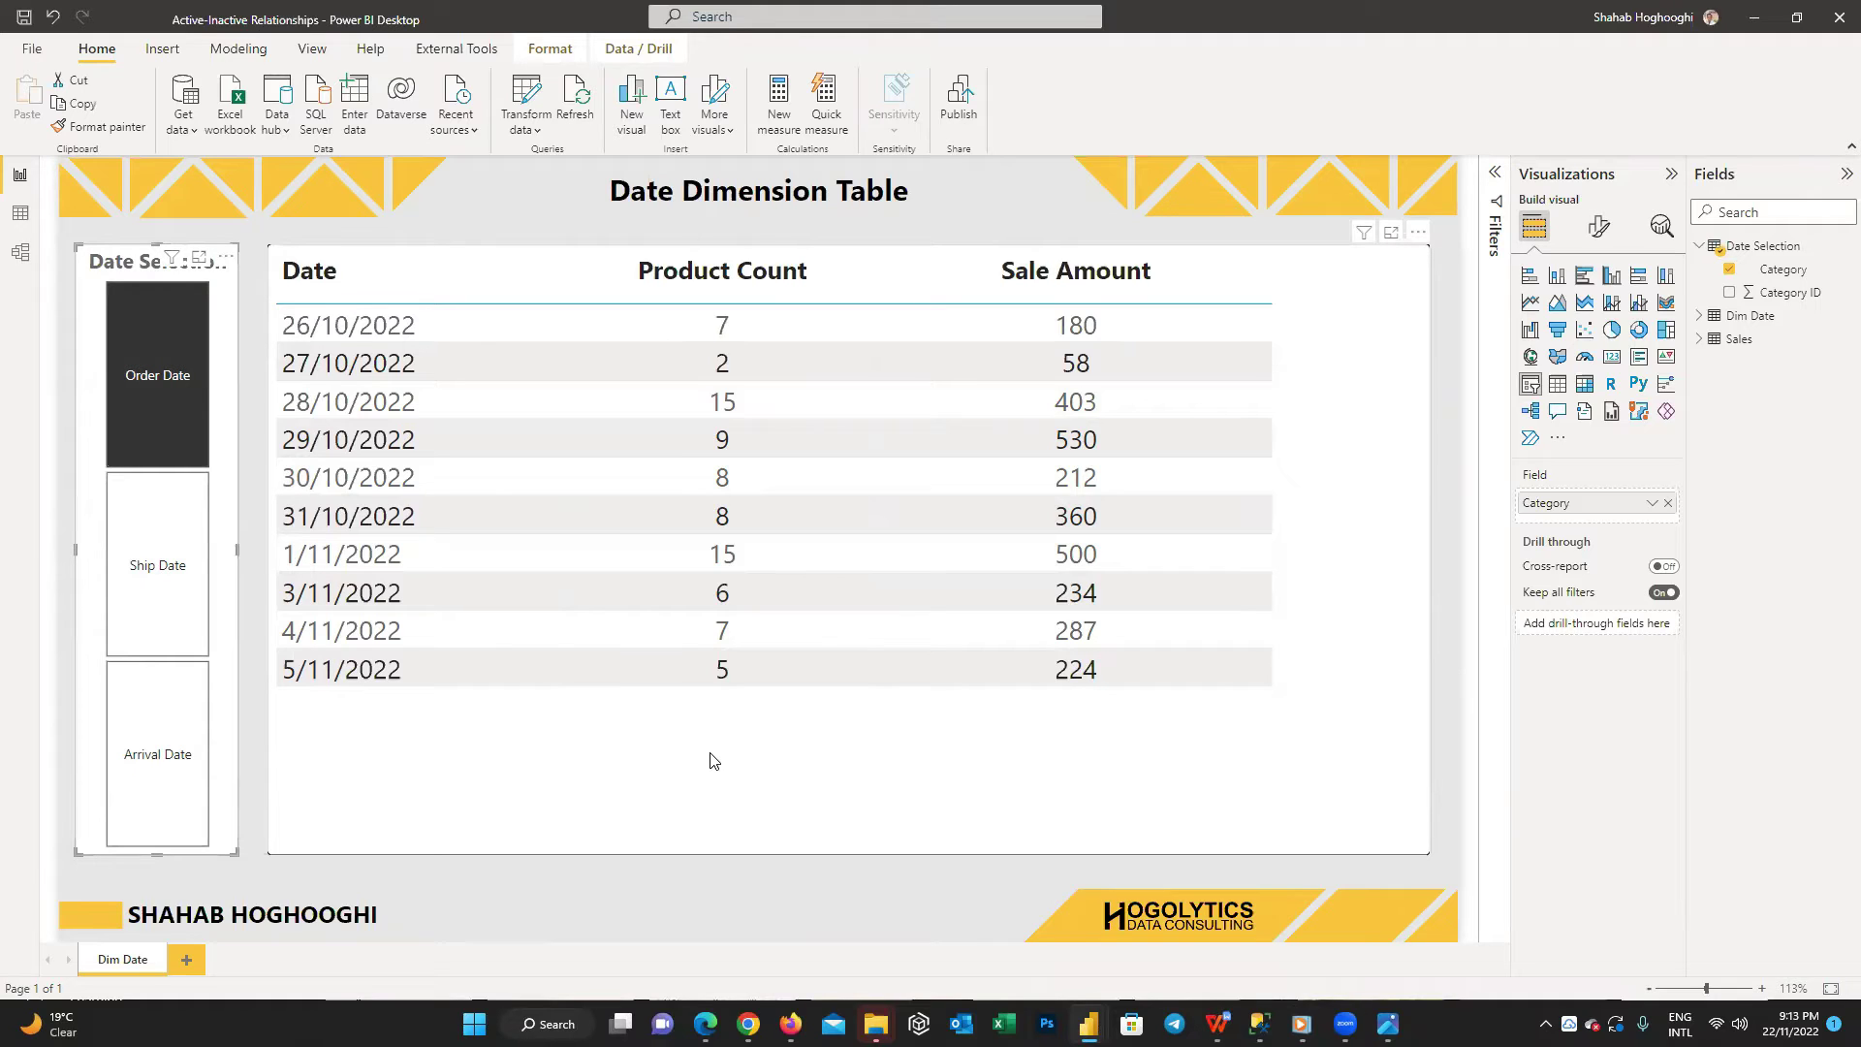
- Create an empty manually entered table named Key Measures and load it into the model
left_click(358, 118)
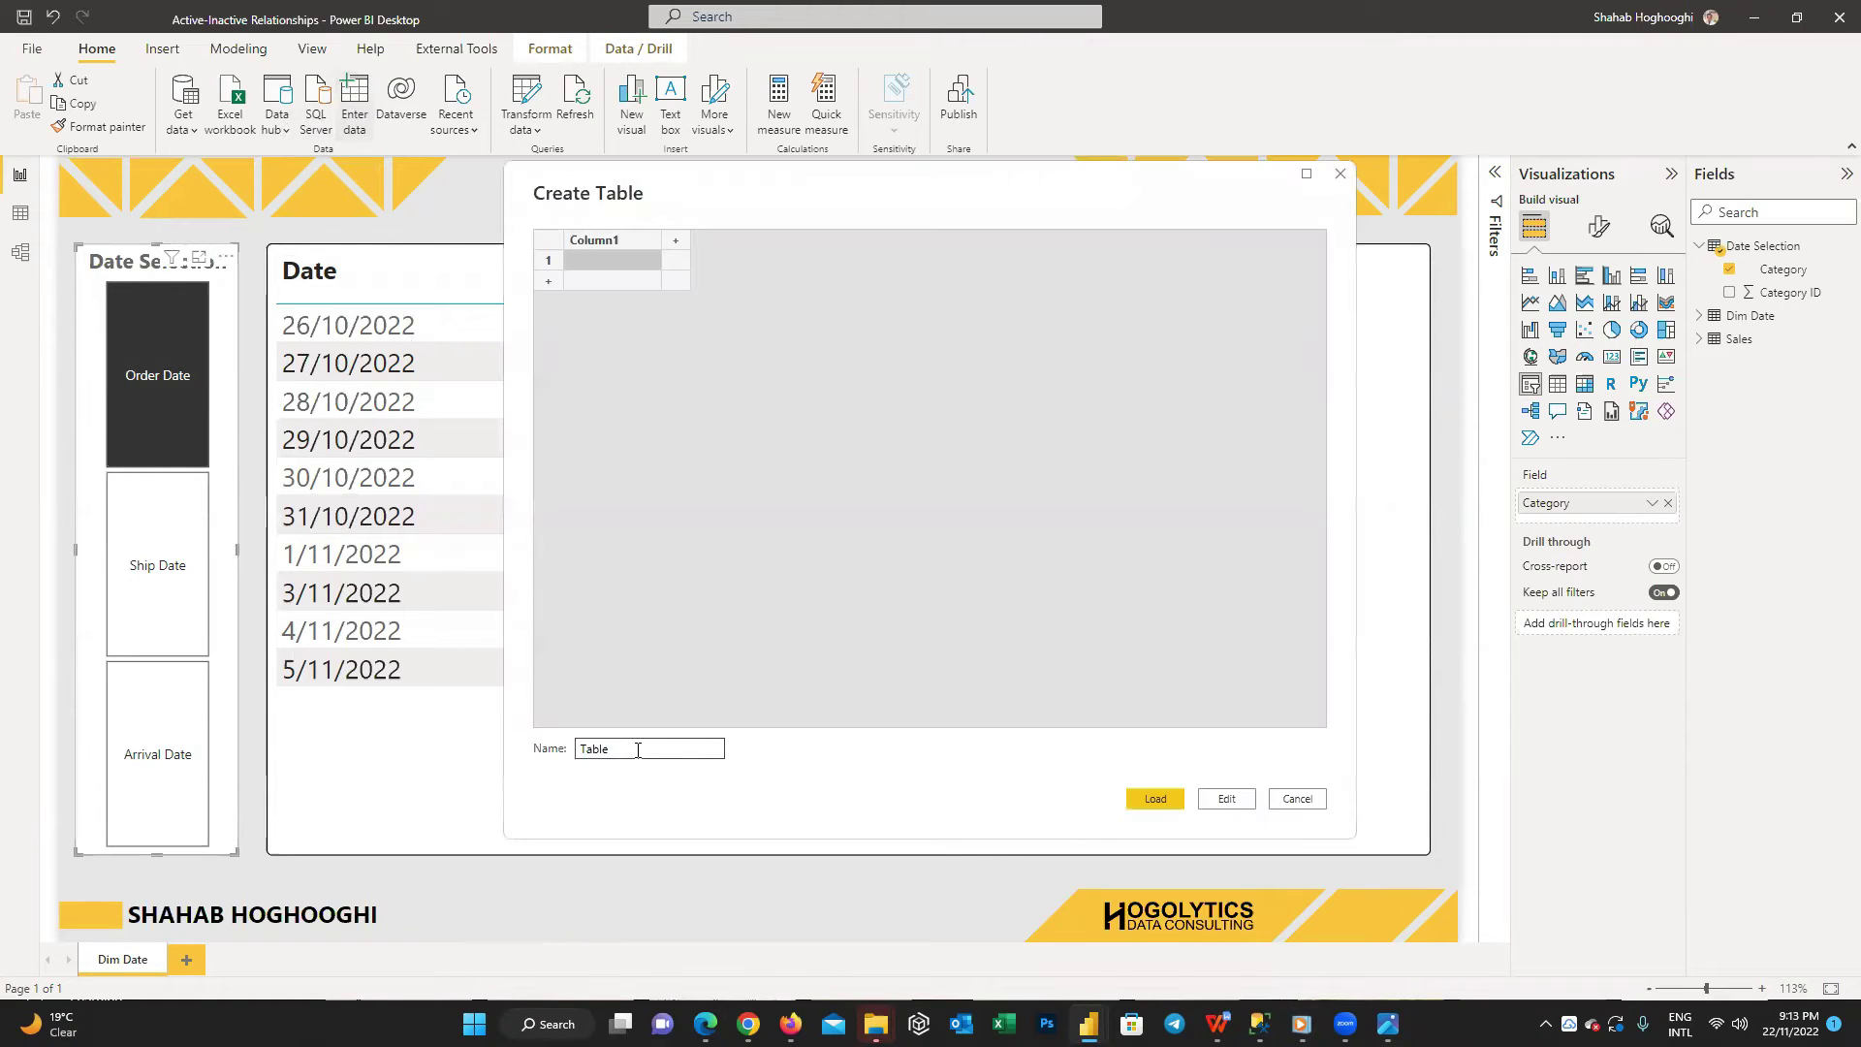
double_click(593, 748)
type("Key Measures")
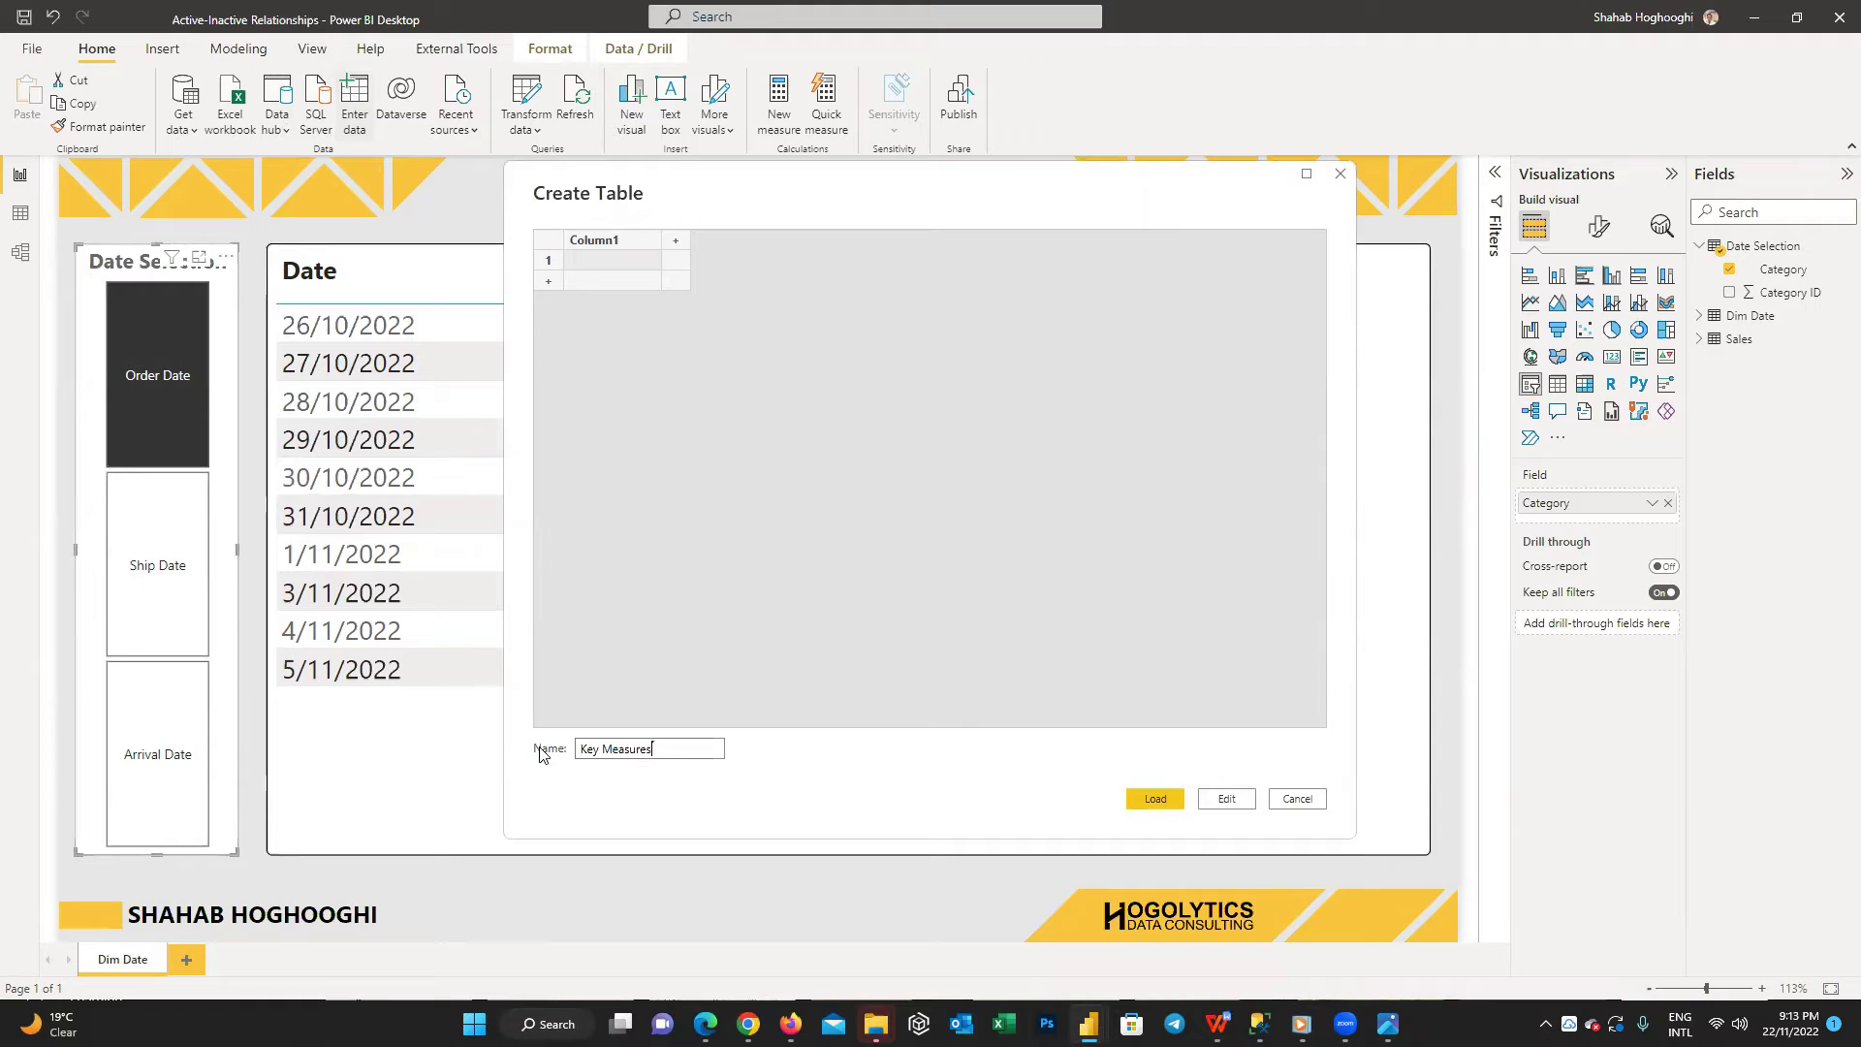
left_click(1155, 798)
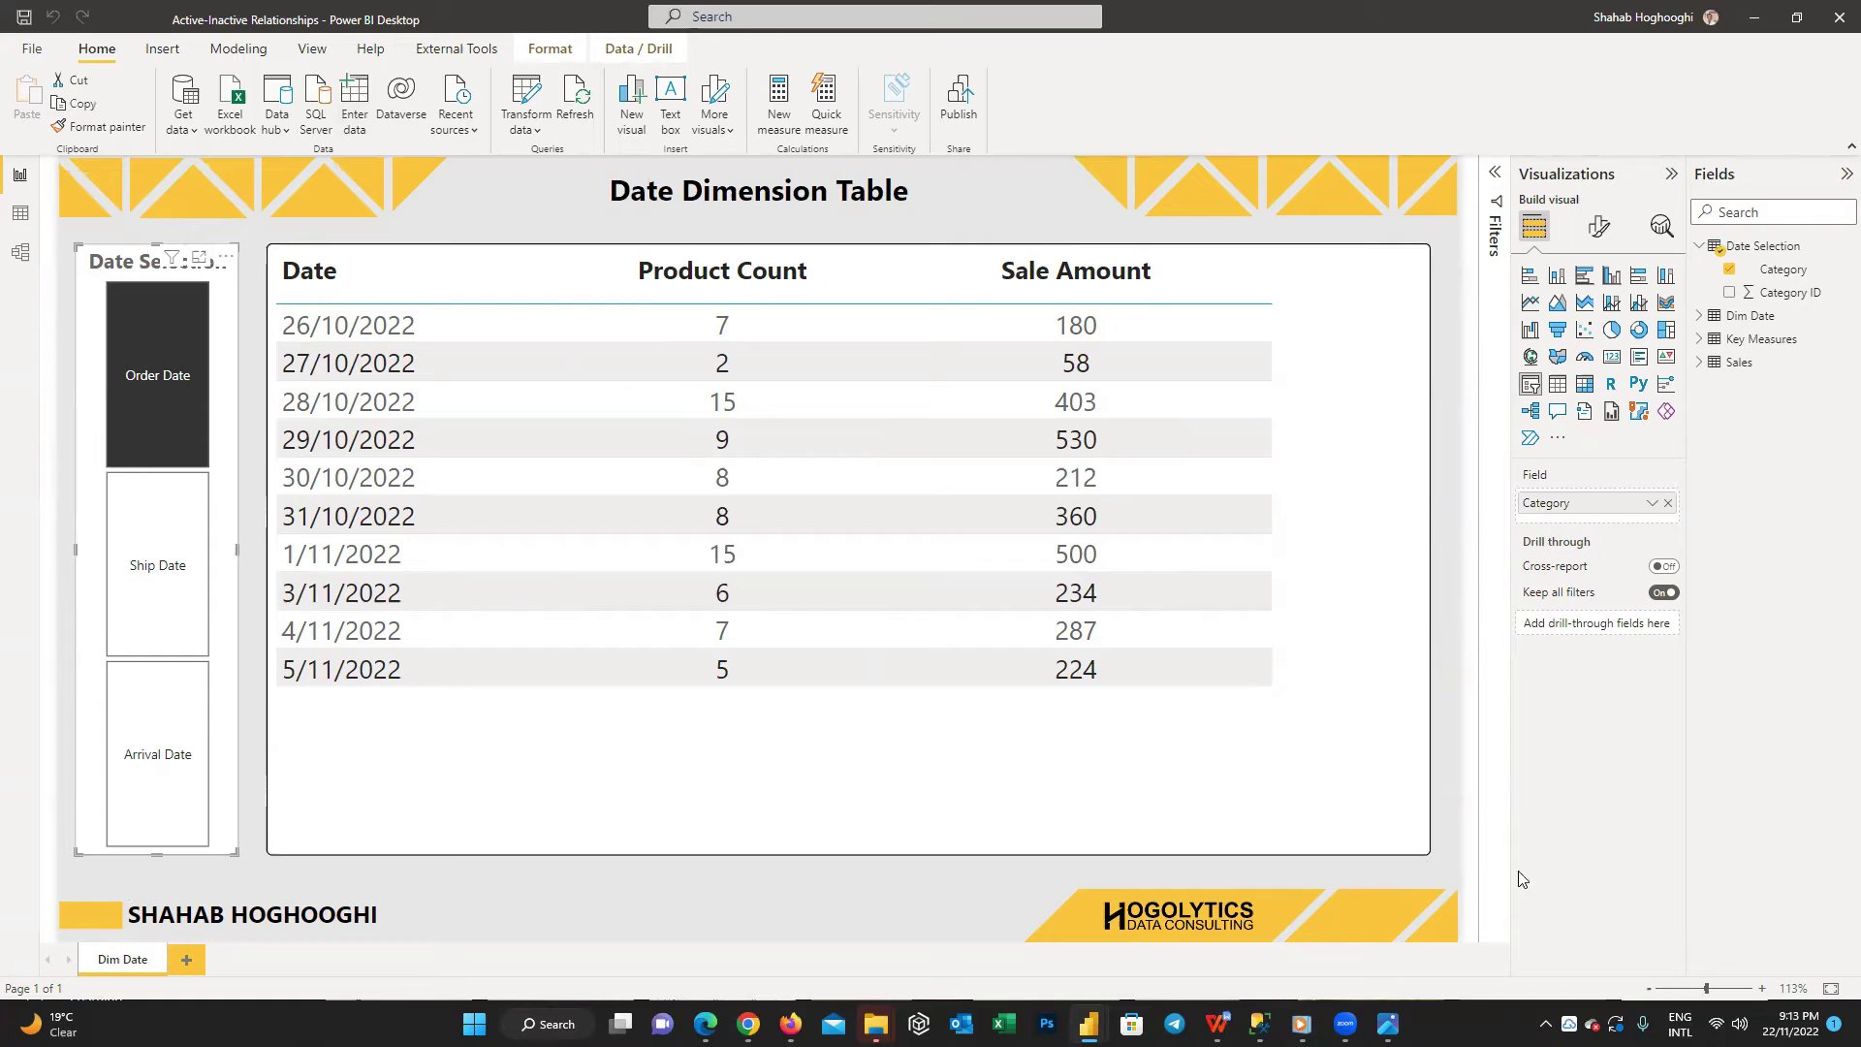
- Create the measure Sales Count Order Date = SUM(Sales[Product Count]) in the Key Measures table
left_click(1701, 341)
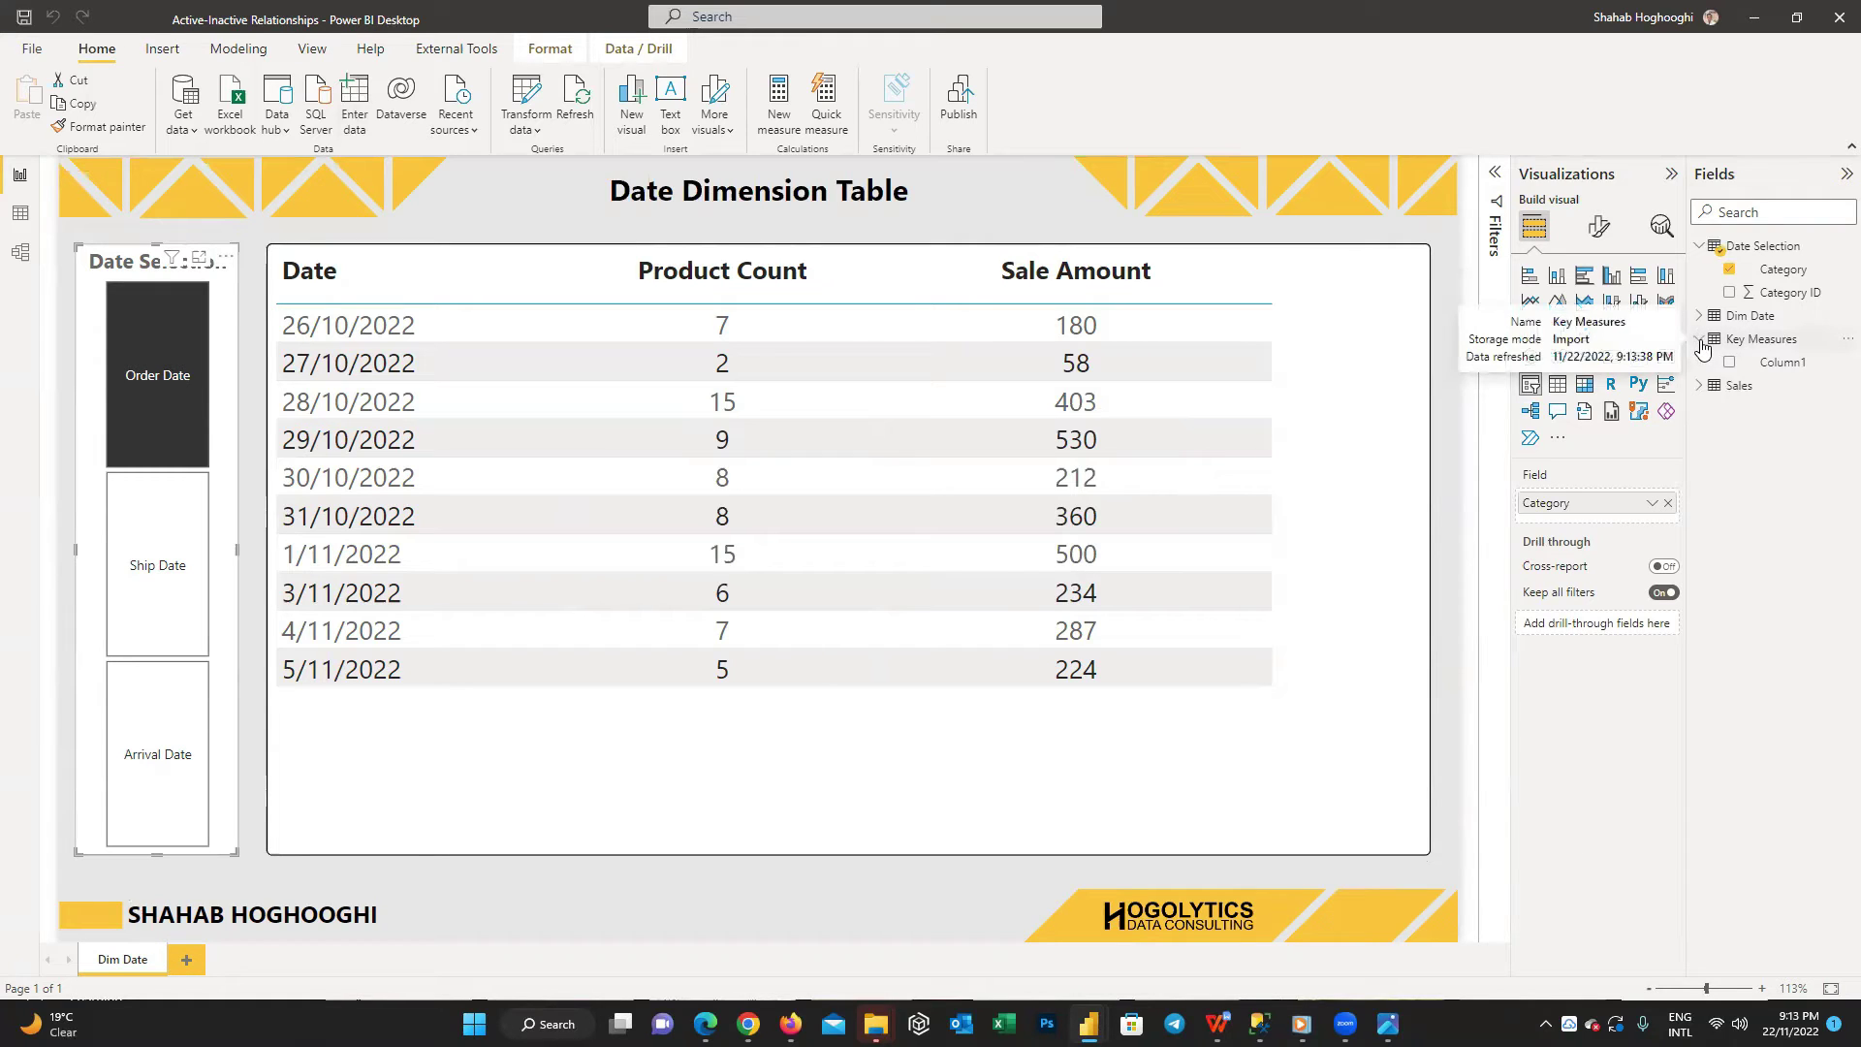
left_click(1762, 339)
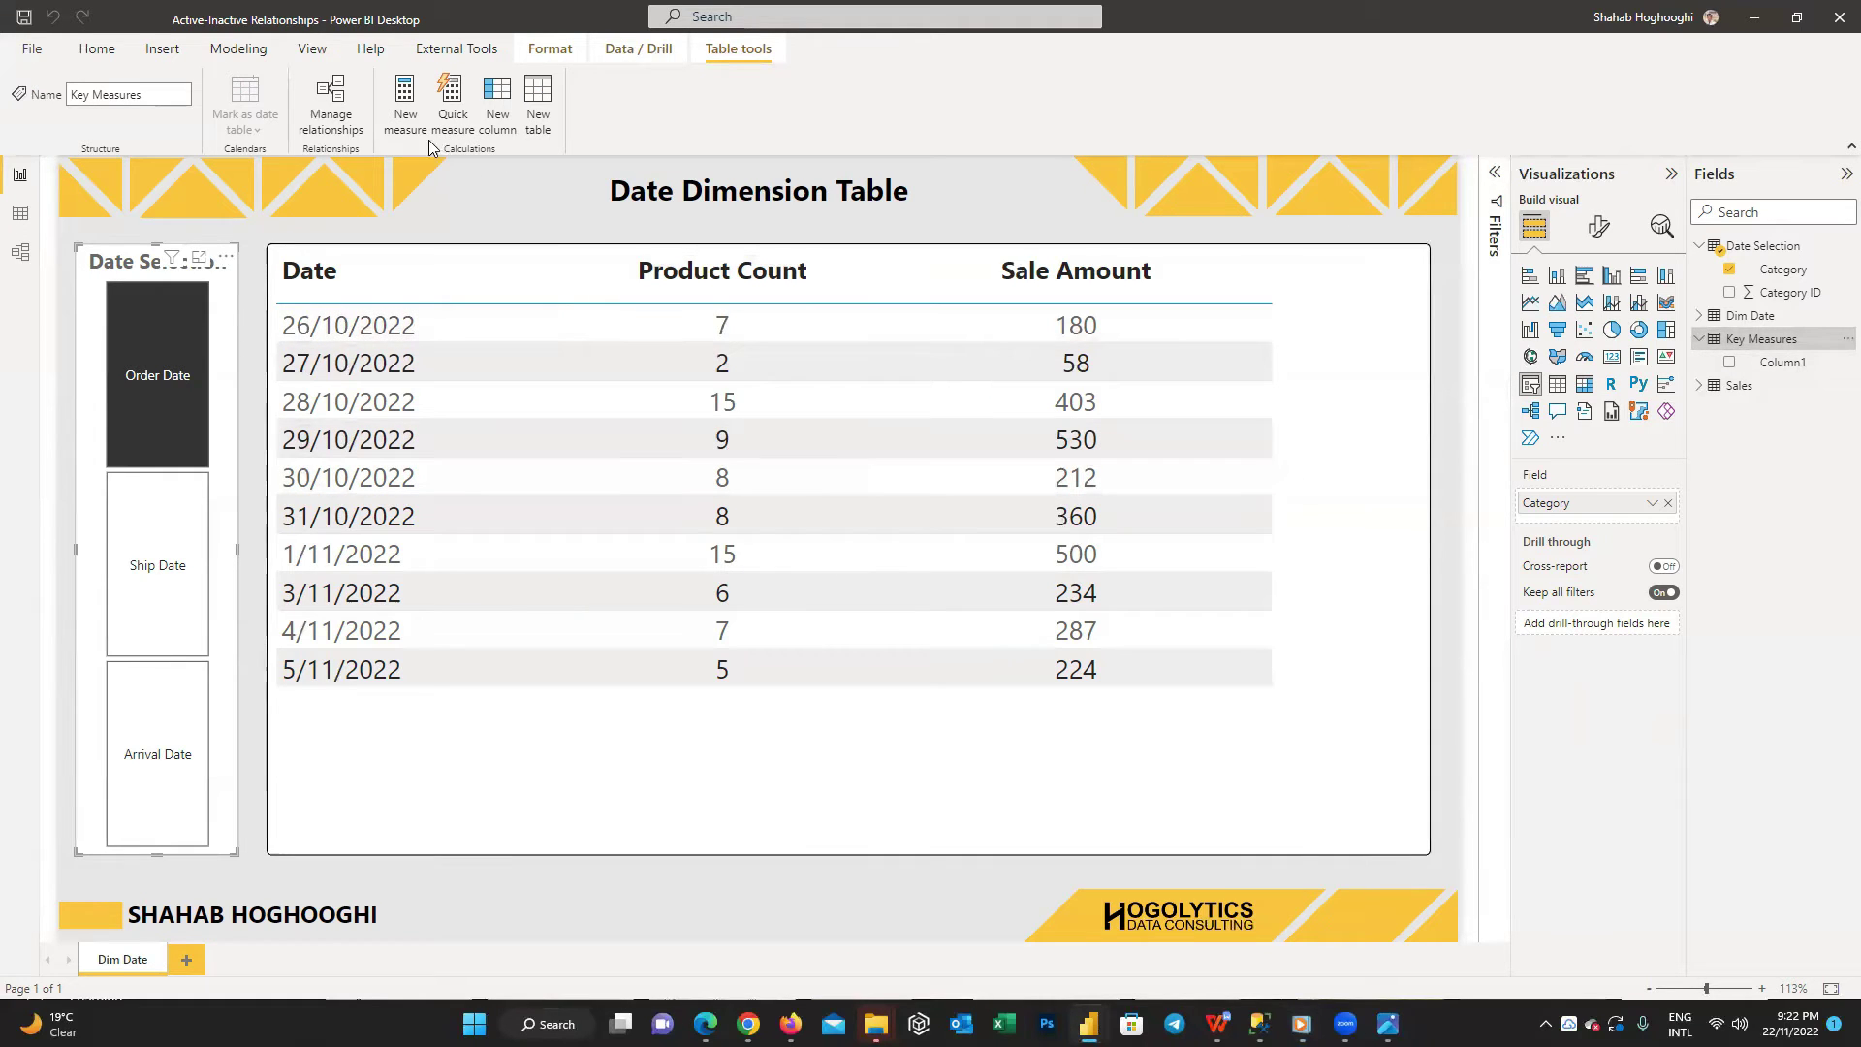
left_click(408, 121)
left_click_drag(320, 175, 120, 185)
type("Sales Count Order Date = SUM(Sales[Product Count])")
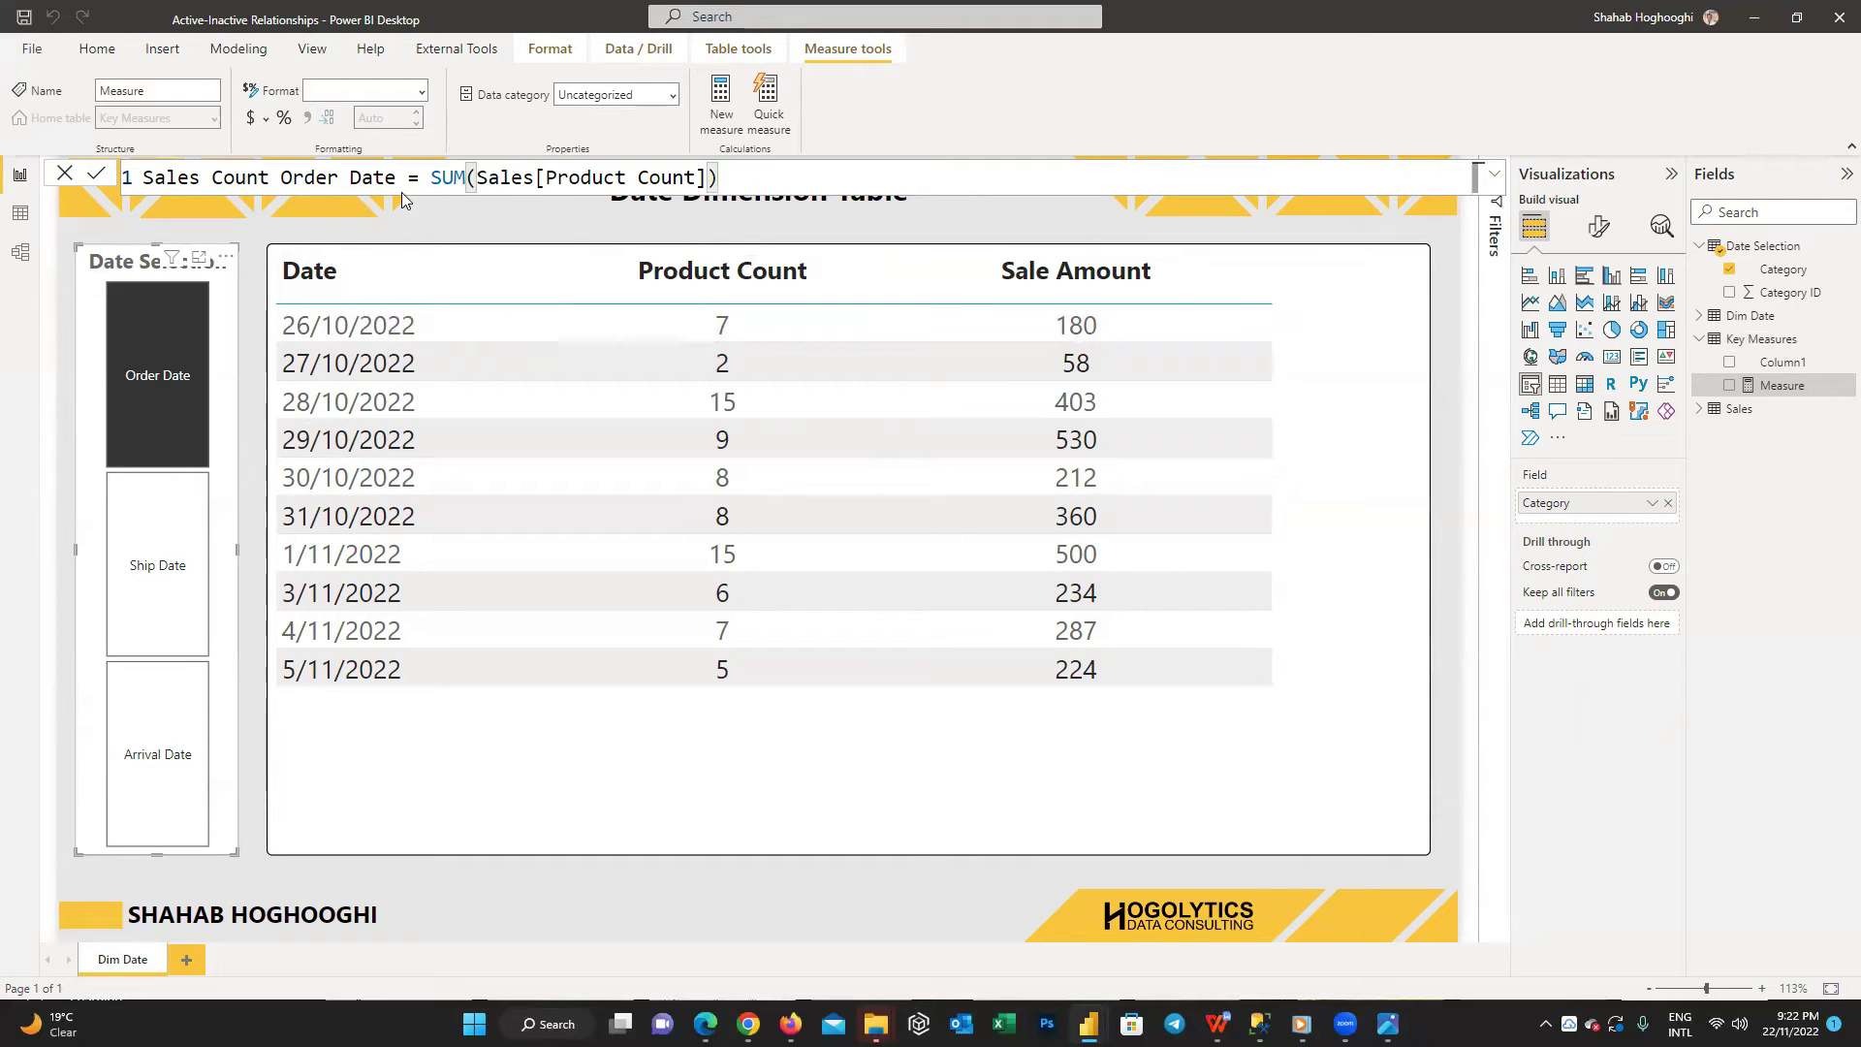
left_click(98, 175)
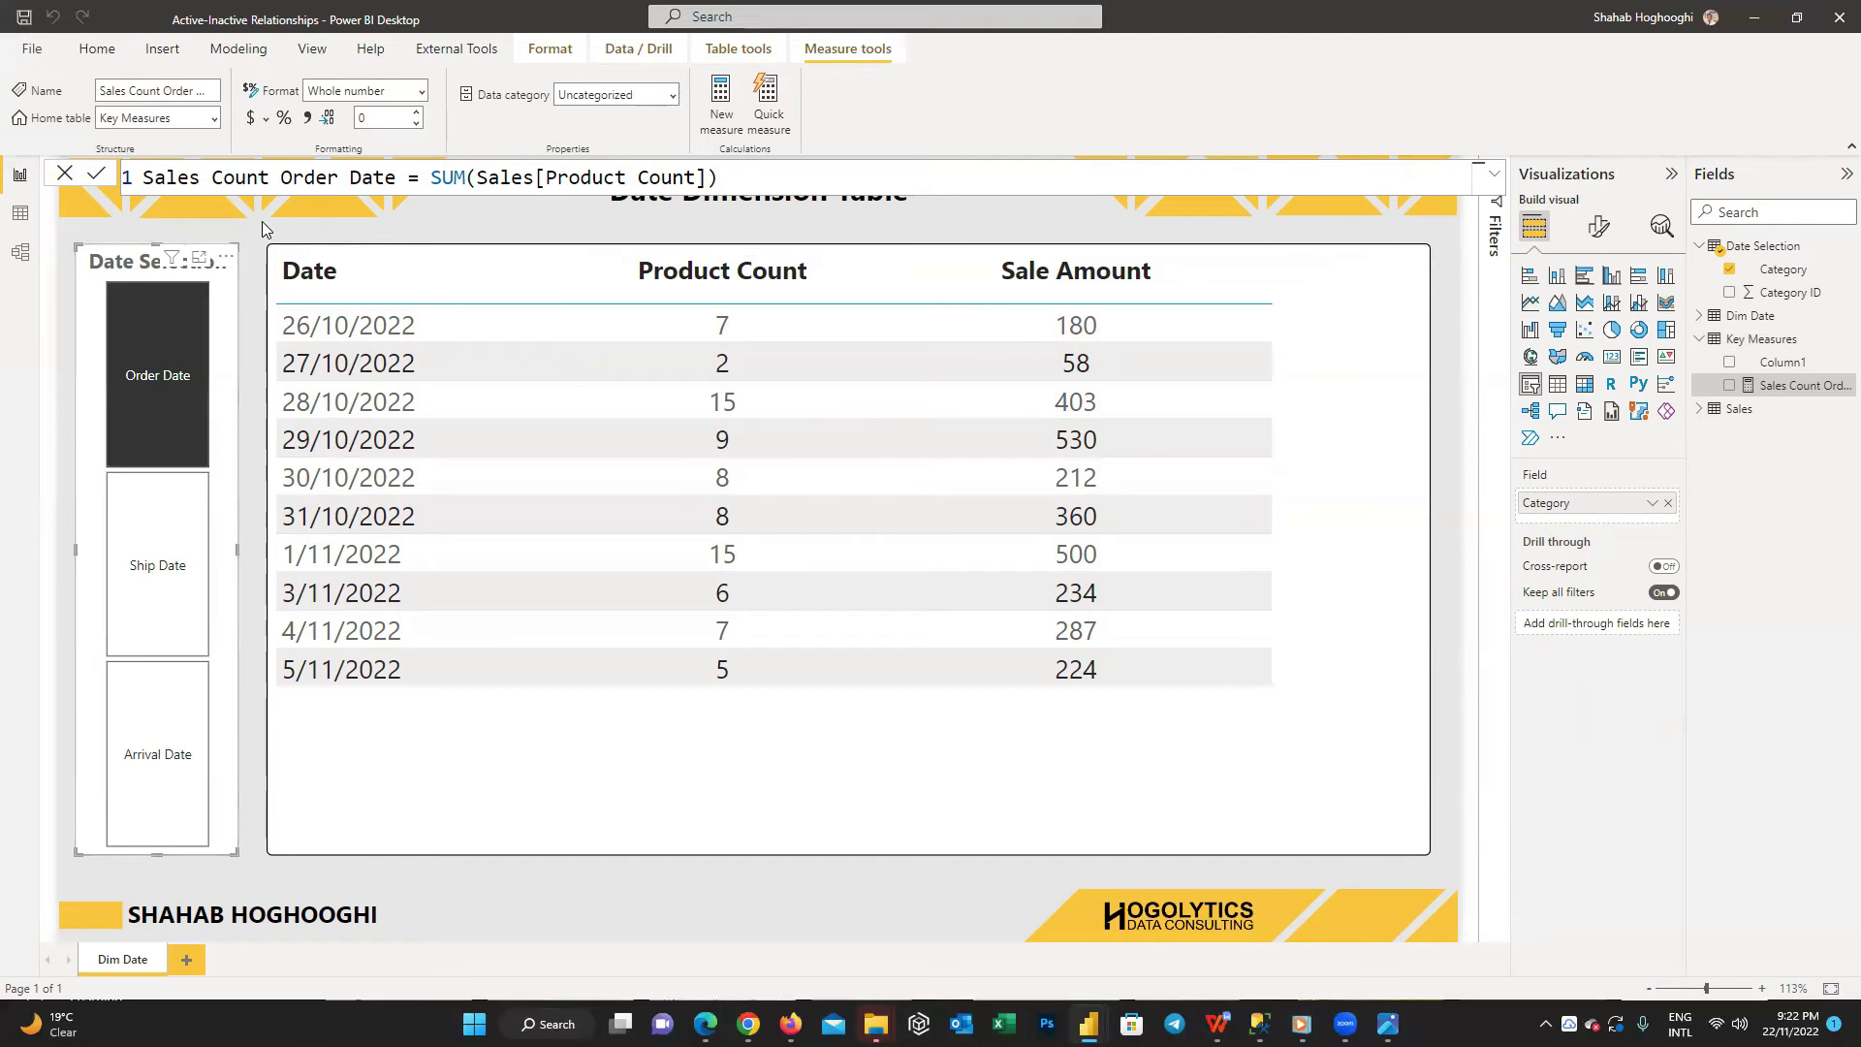
- Delete the placeholder Column1 from the Key Measures table
left_click(1841, 363)
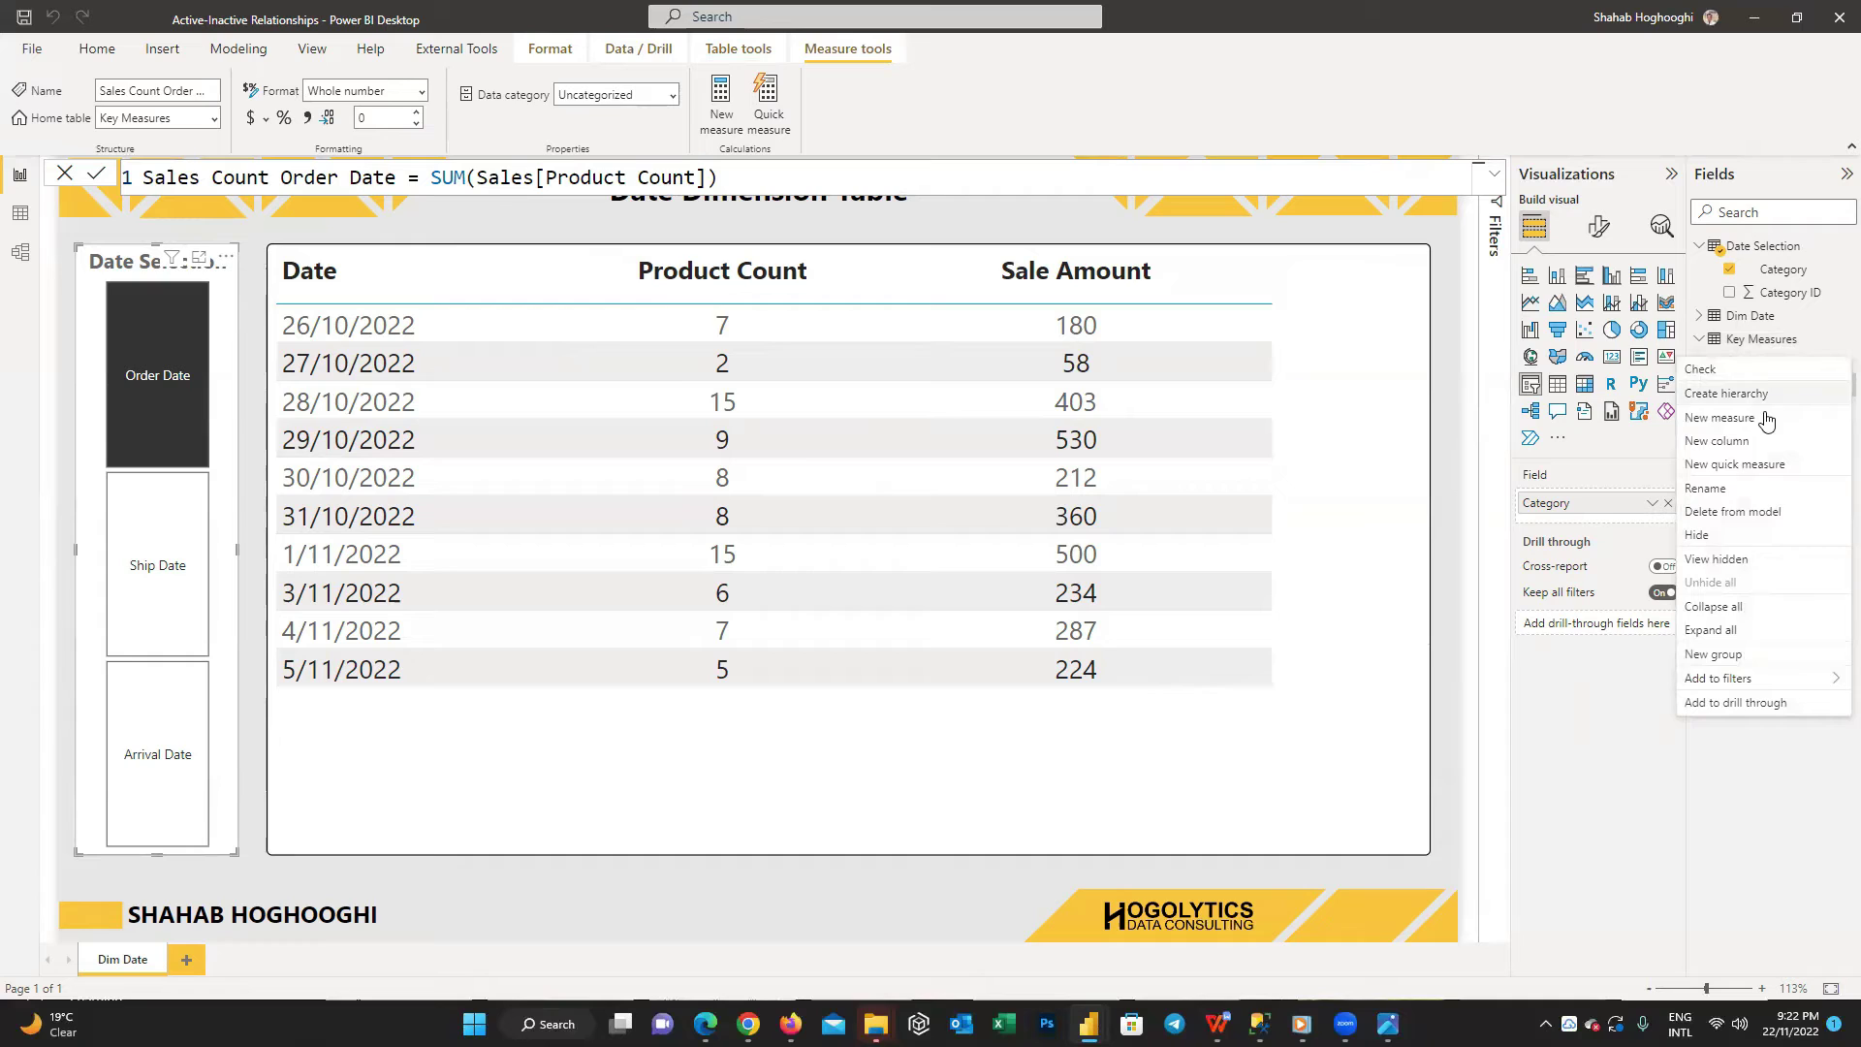
left_click(1717, 519)
left_click(1038, 545)
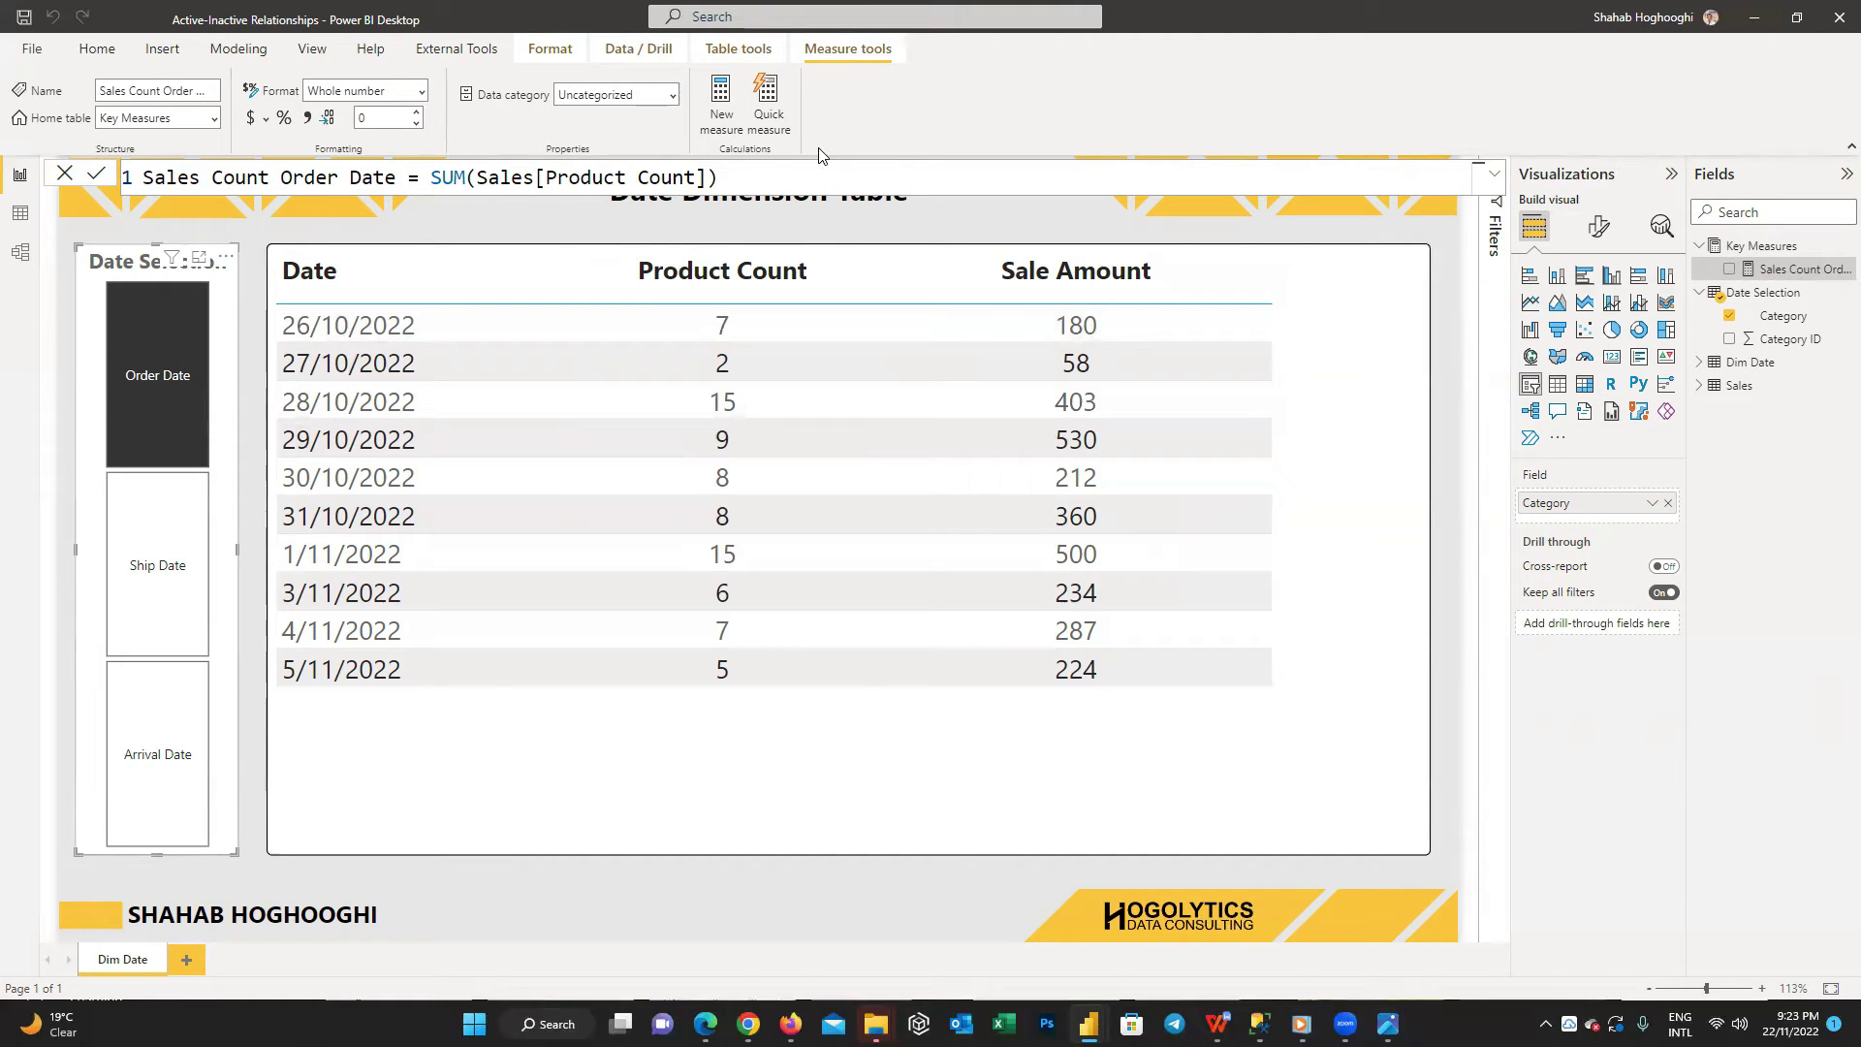
- Add the measure Sales Amount Order Date = SUM(Sales[Sale Amount]) to Key Measures
left_click(724, 110)
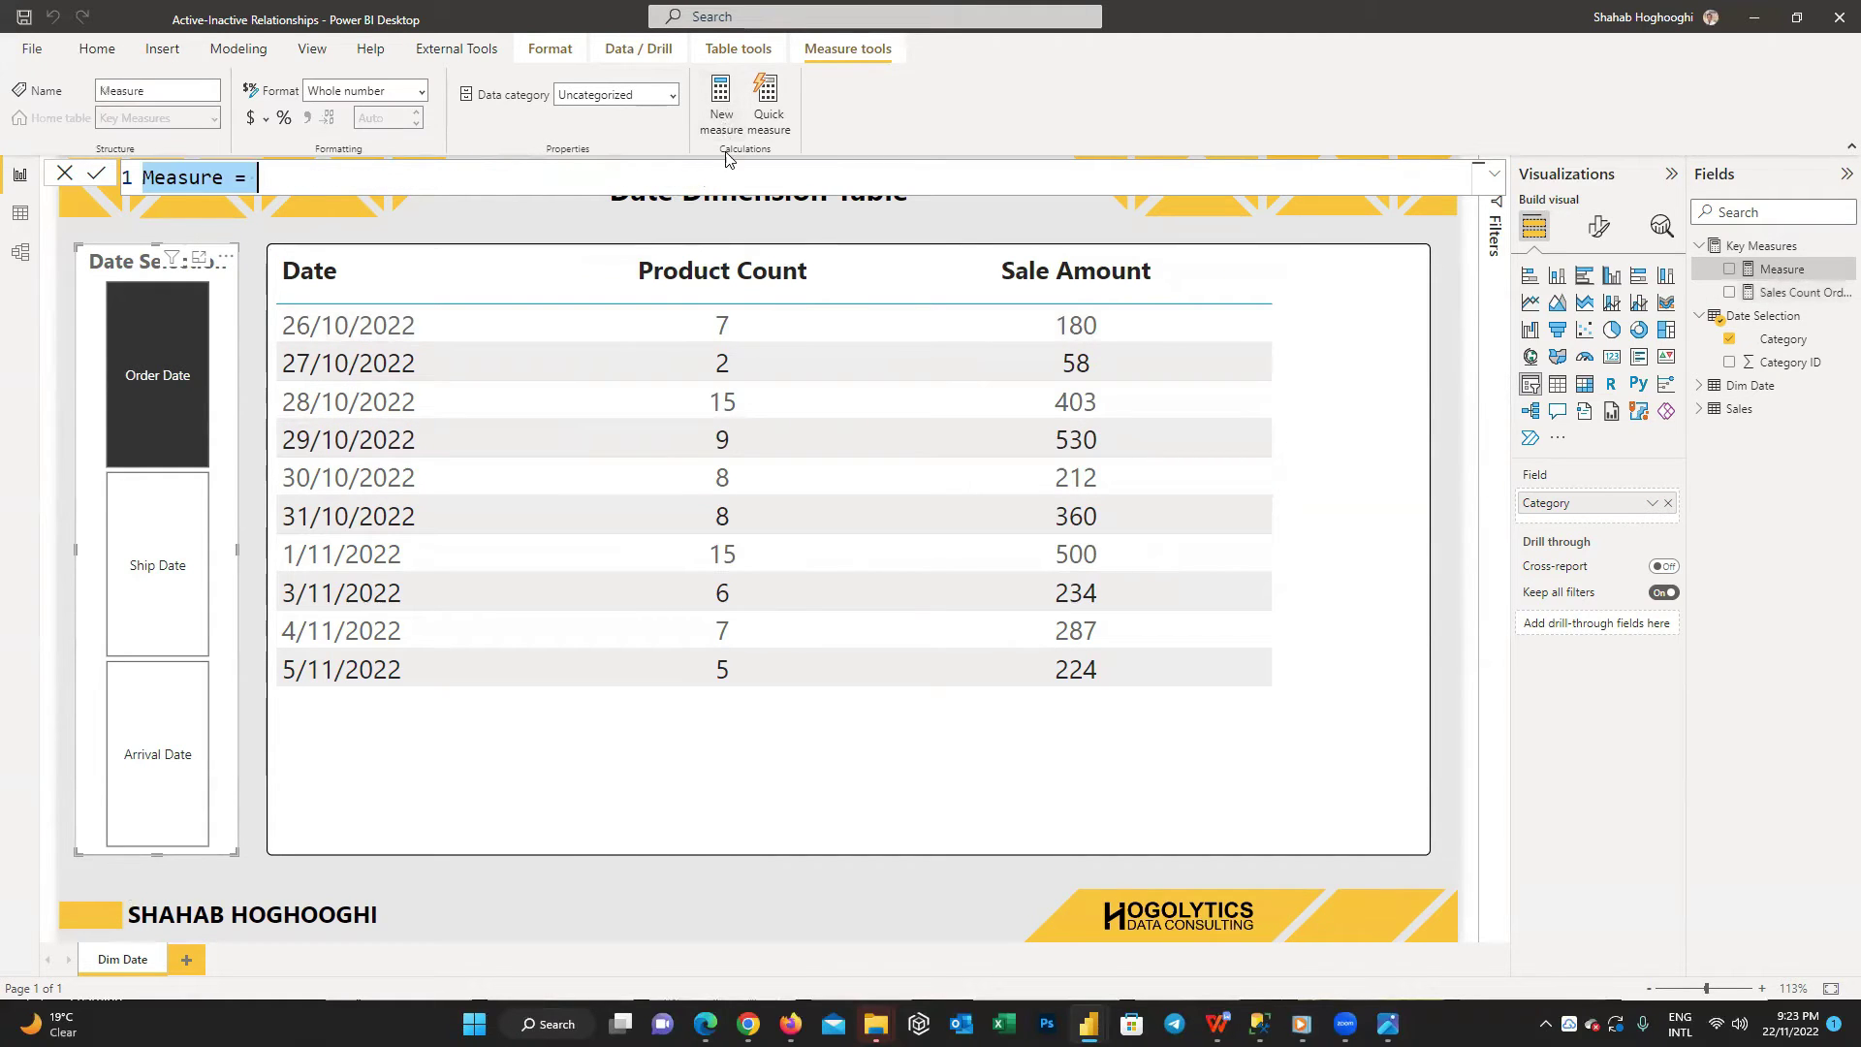
type("Sales Amount Order Date = SUM(Sales[Sale Amount])")
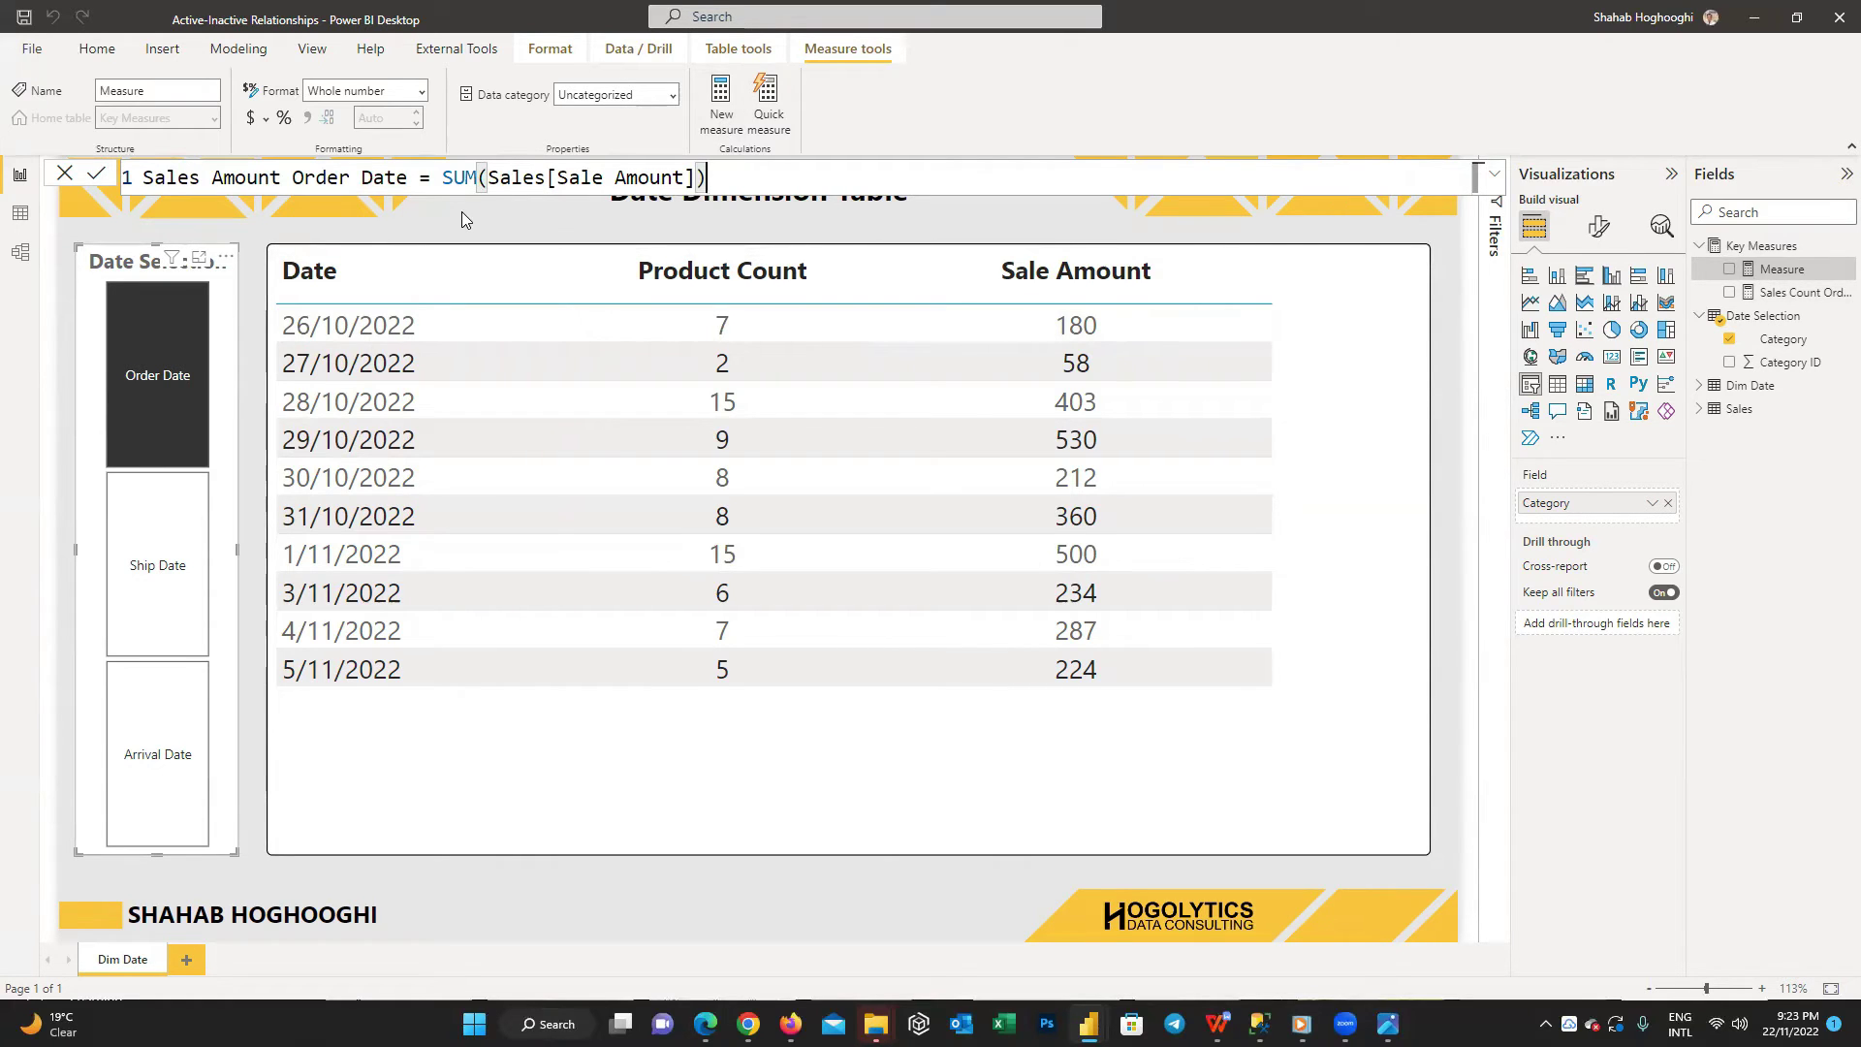
left_click(94, 176)
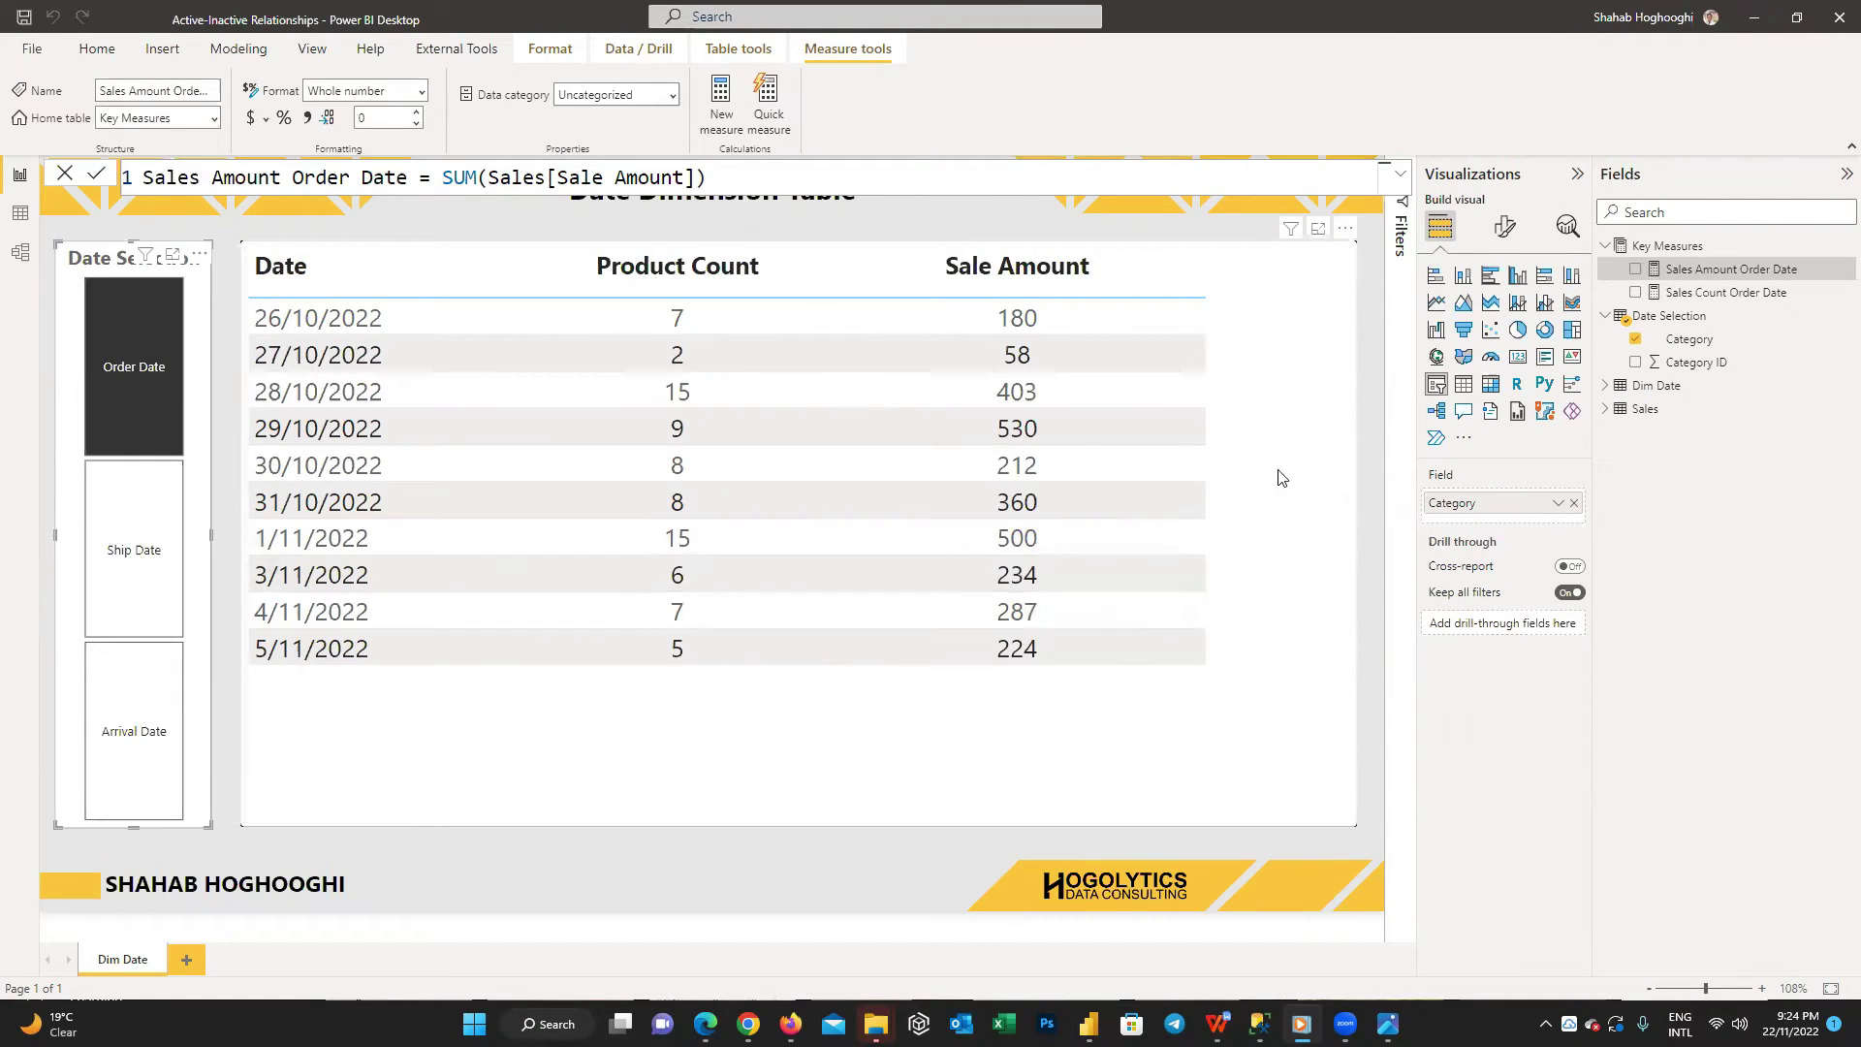
- Add a Key Measures measure Sales Count Ship Date = CALCULATE(SUM(Sales[Product Count]), USERELATIONSHIP('Dim Date'[Date], Sales[Ship Date]))
left_click(1694, 247)
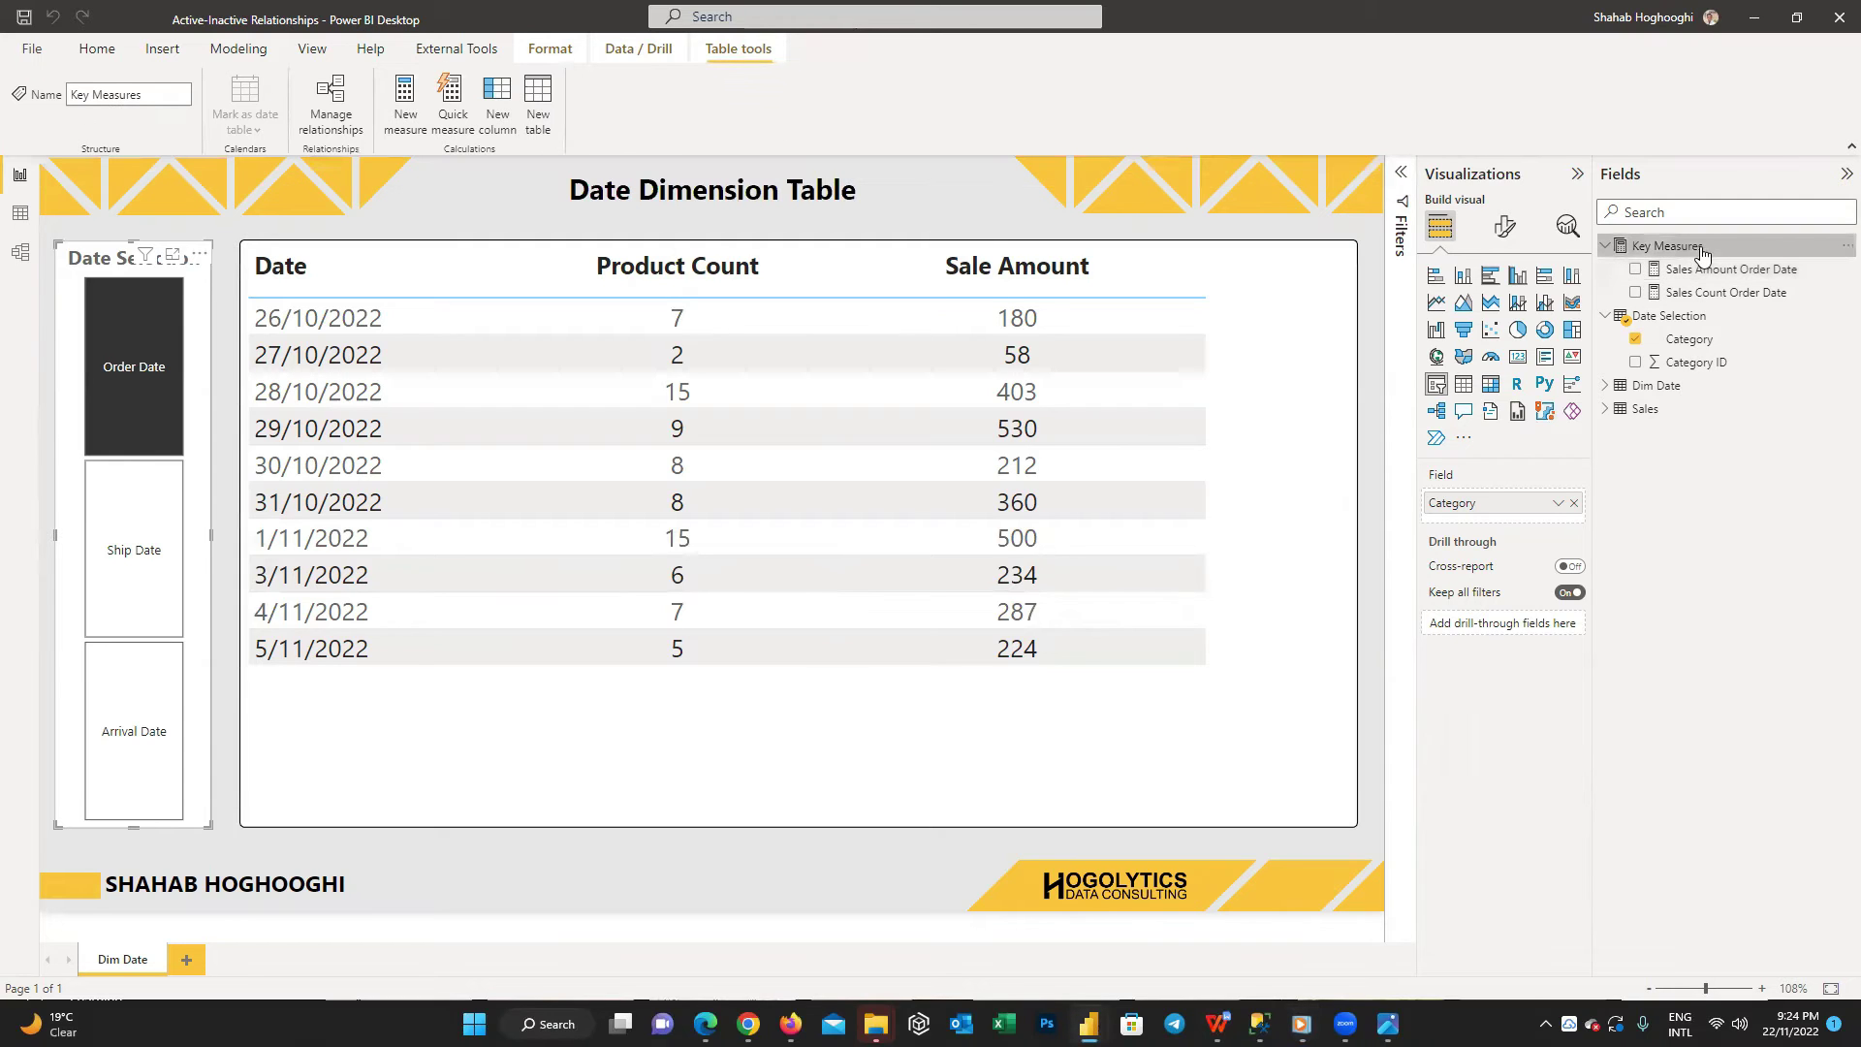
left_click(403, 118)
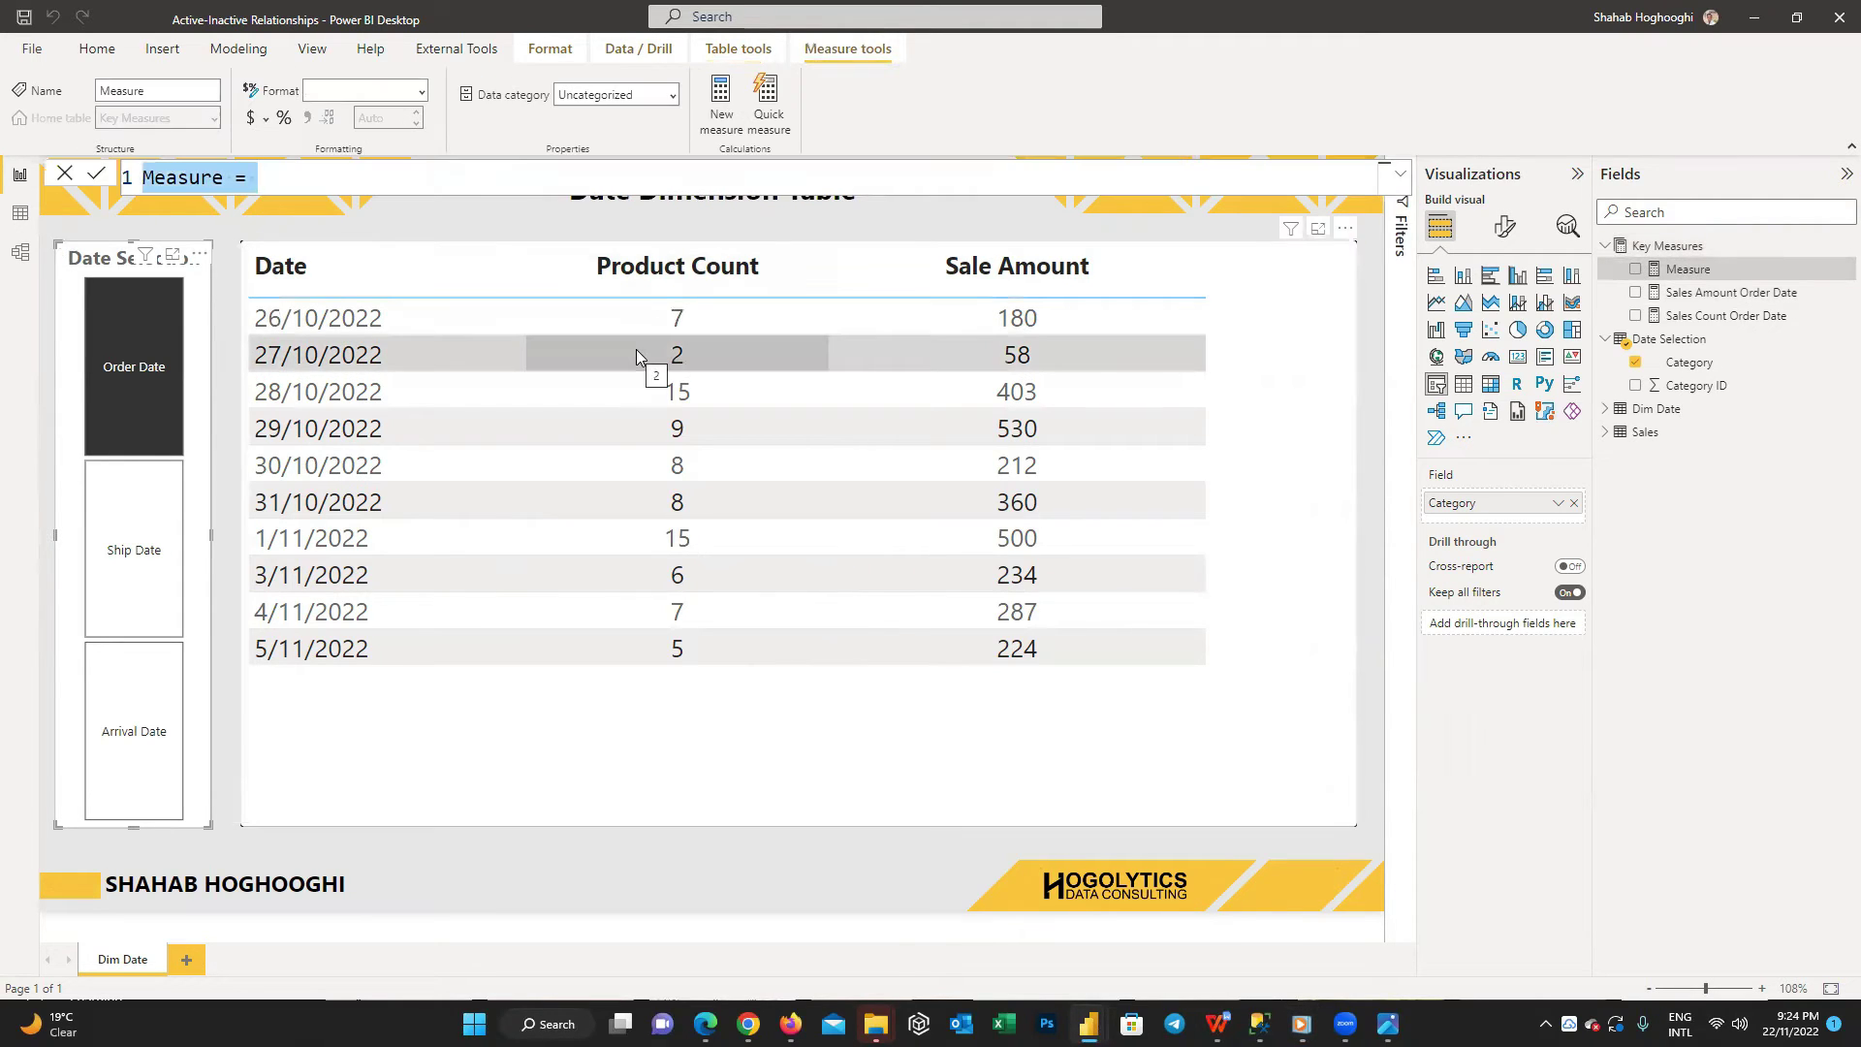
type("Sales Count Ship Date = CALCULATE(                                   SUM(Sales[Product Count]),                                   USERELATIONSHIP('Dim Date'[Date], Sales[Ship Date])                                  )")
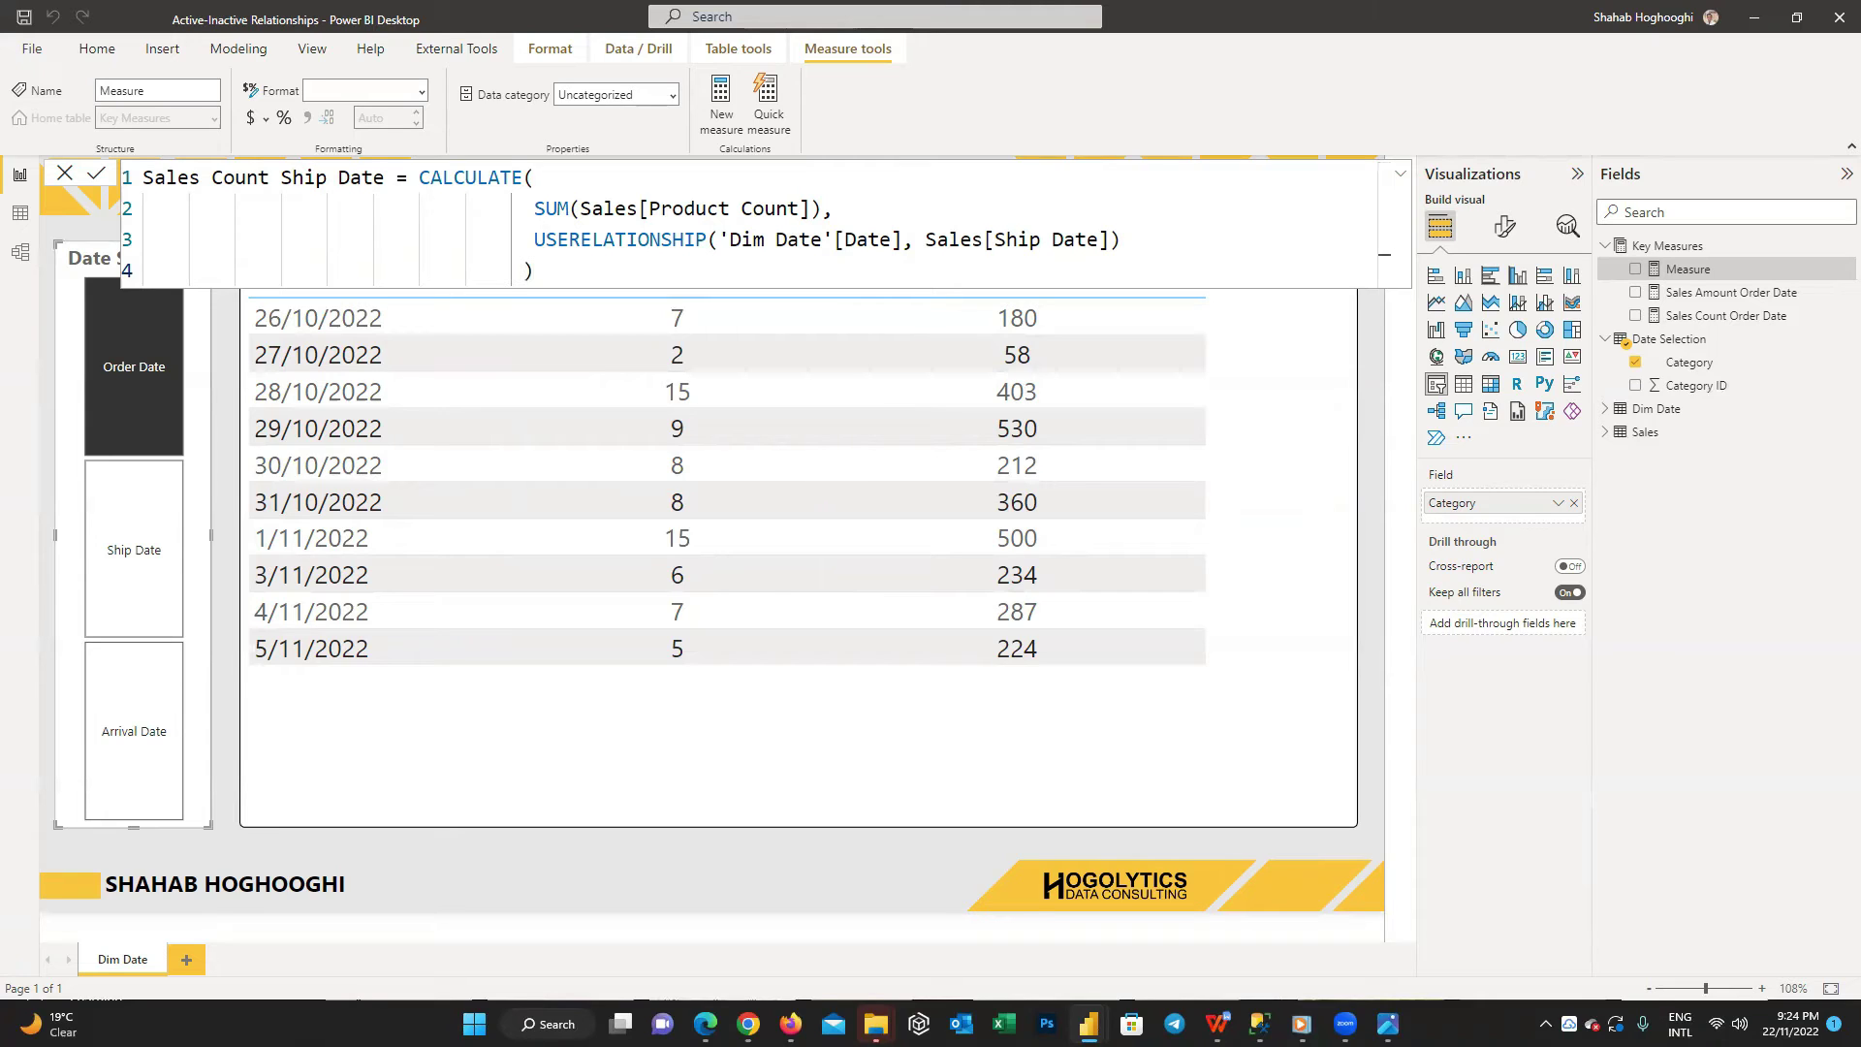
left_click(96, 177)
- Add the measure Sales Amount Ship Date = CALCULATE(SUM(Sales[Sale Amount]), USERELATIONSHIP('Dim Date'[Date], Sales[Ship Date]))
left_click(720, 106)
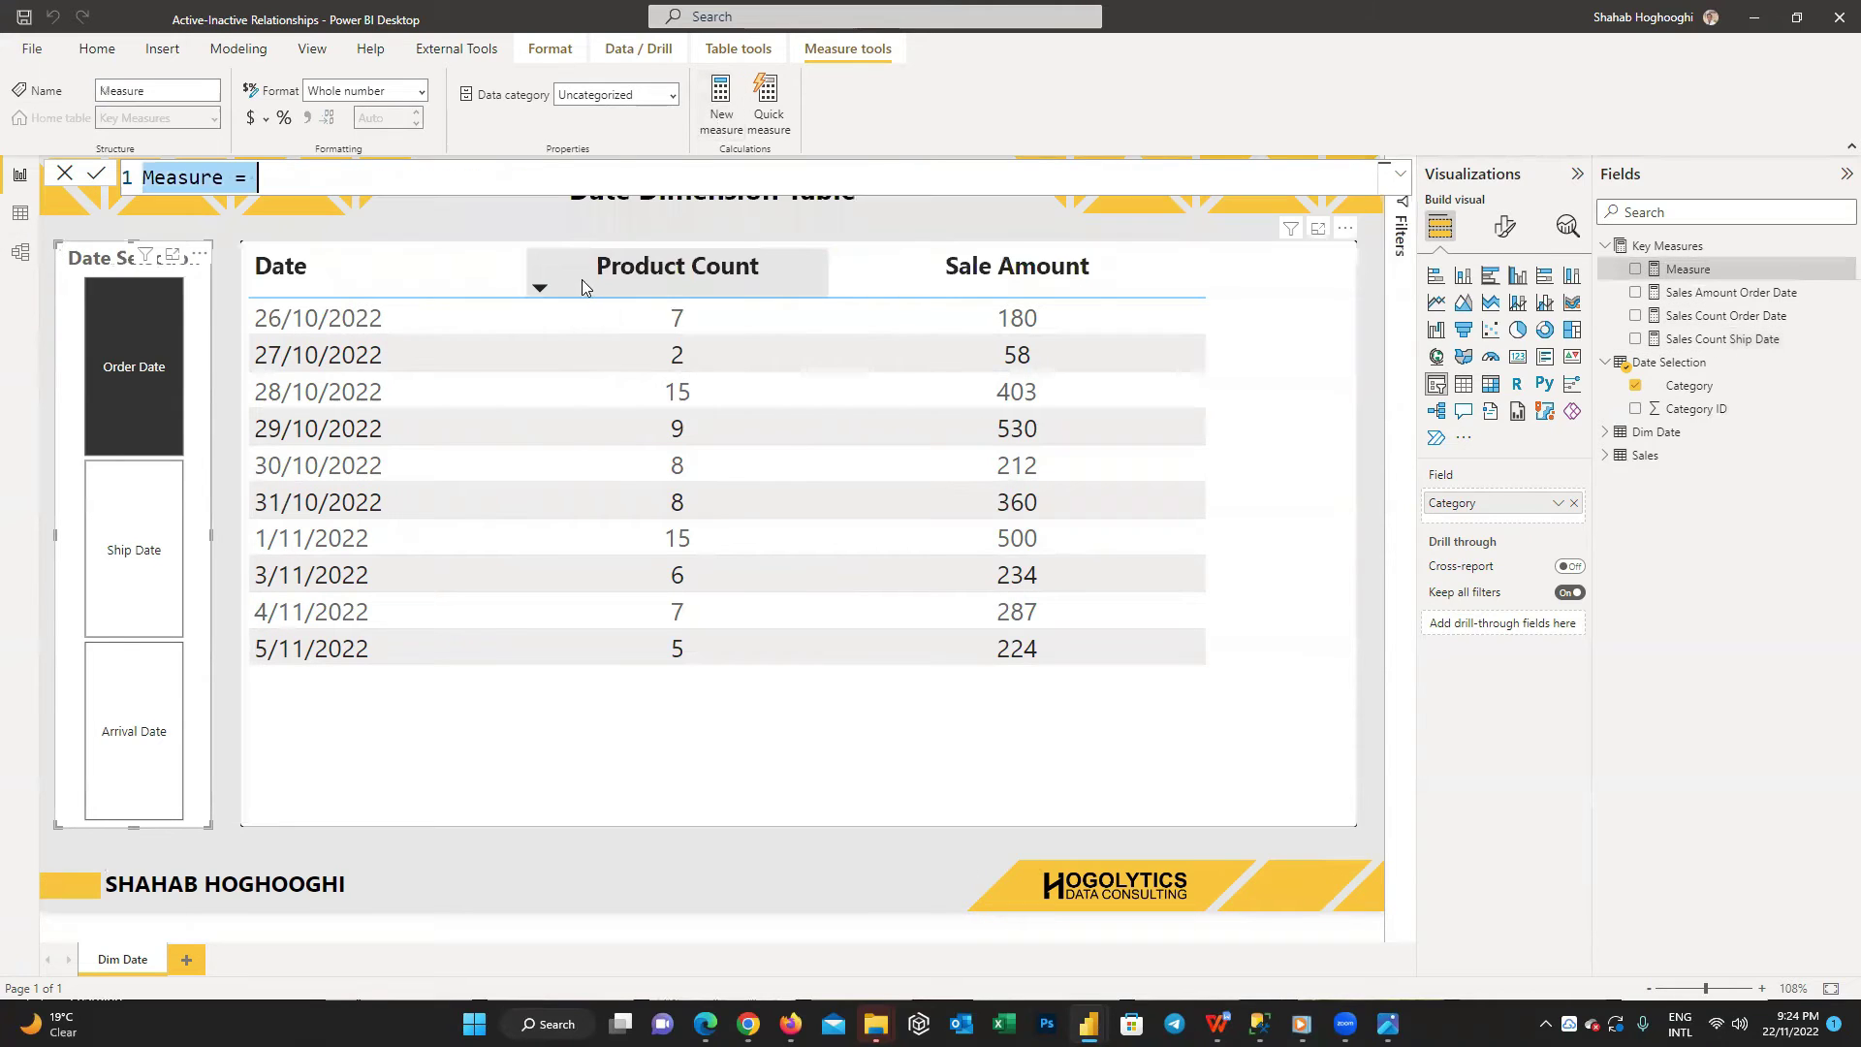
type("Sales Amount Ship Date = CALCULATE( \t\t\t\t\t\t\t\tSUM(Sales[Sale Amount]), \t\t\t\t\t\t\t\tUSERELATIONSHIP('Dim Date'[Date], Sales[Ship Date]) )")
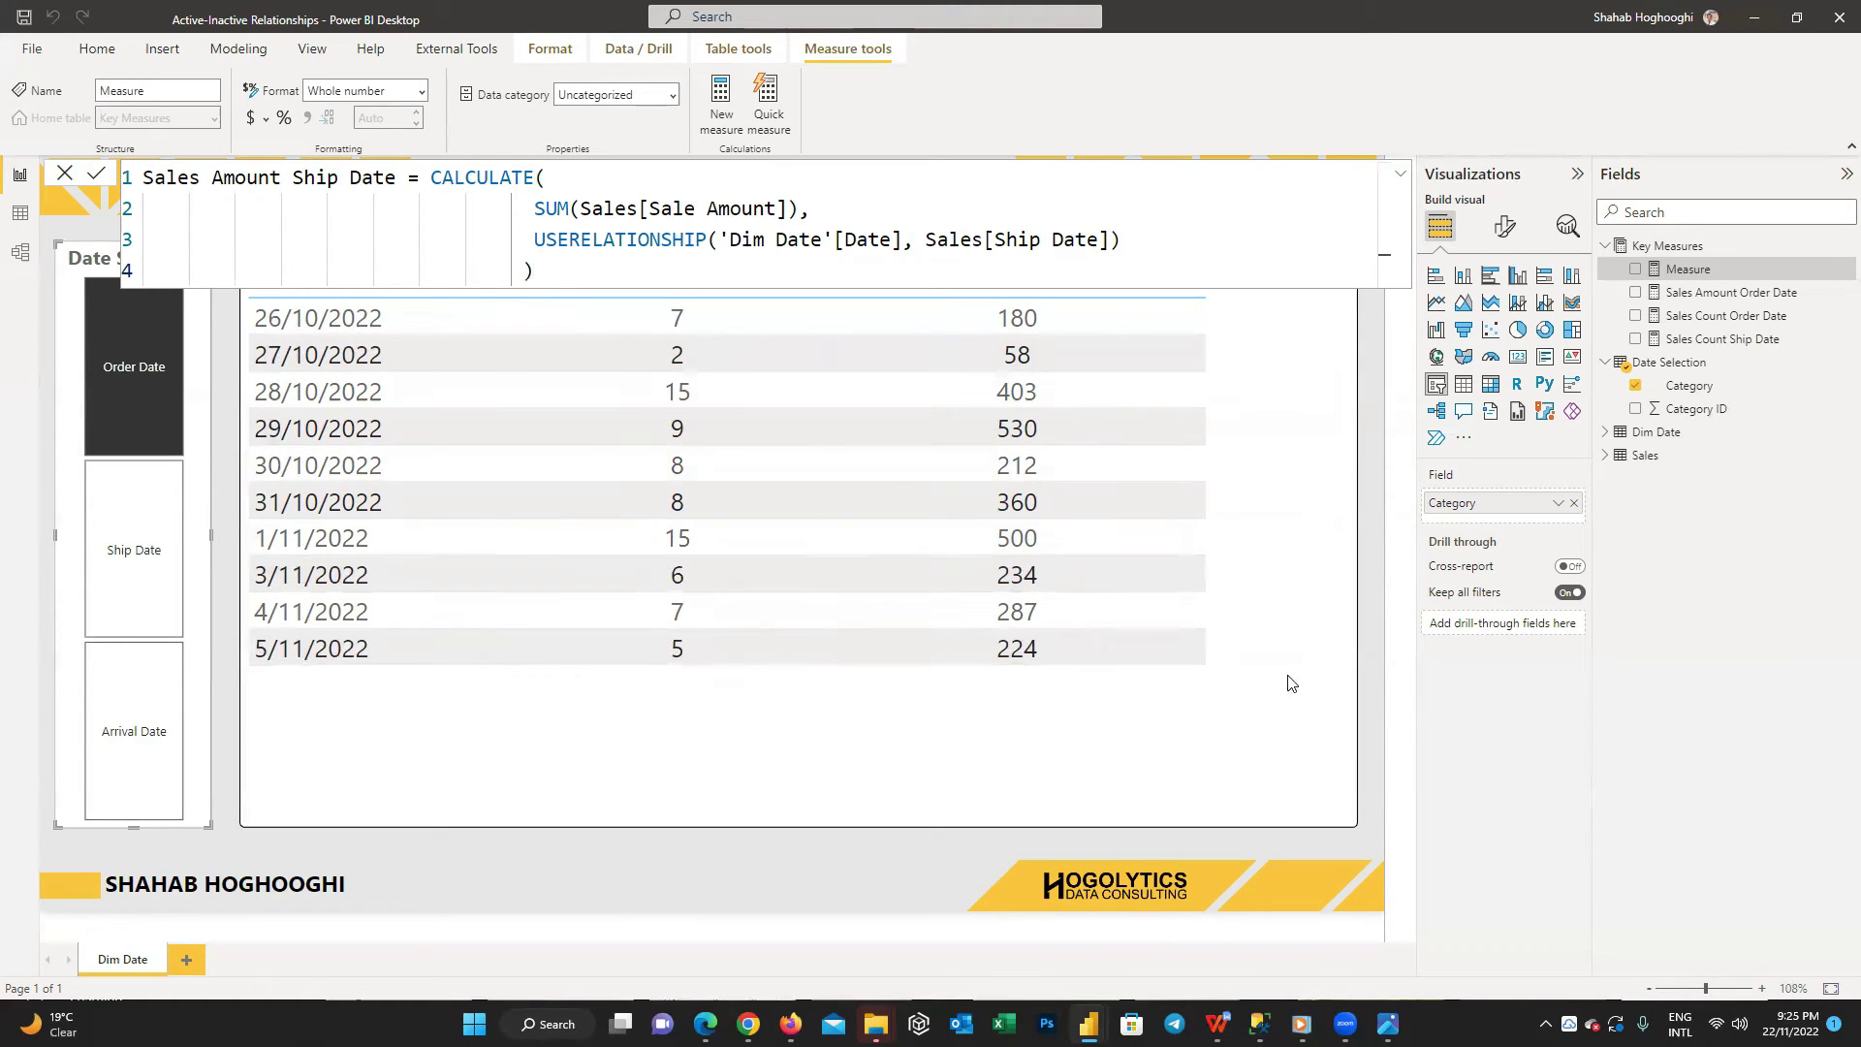
left_click(96, 172)
- Add the measure Sales Count Arrival Date = CALCULATE(SUM(Sales[Product Count]), USERELATIONSHIP('Dim Date'[Date], Sales[Arrival Date]))
left_click(717, 114)
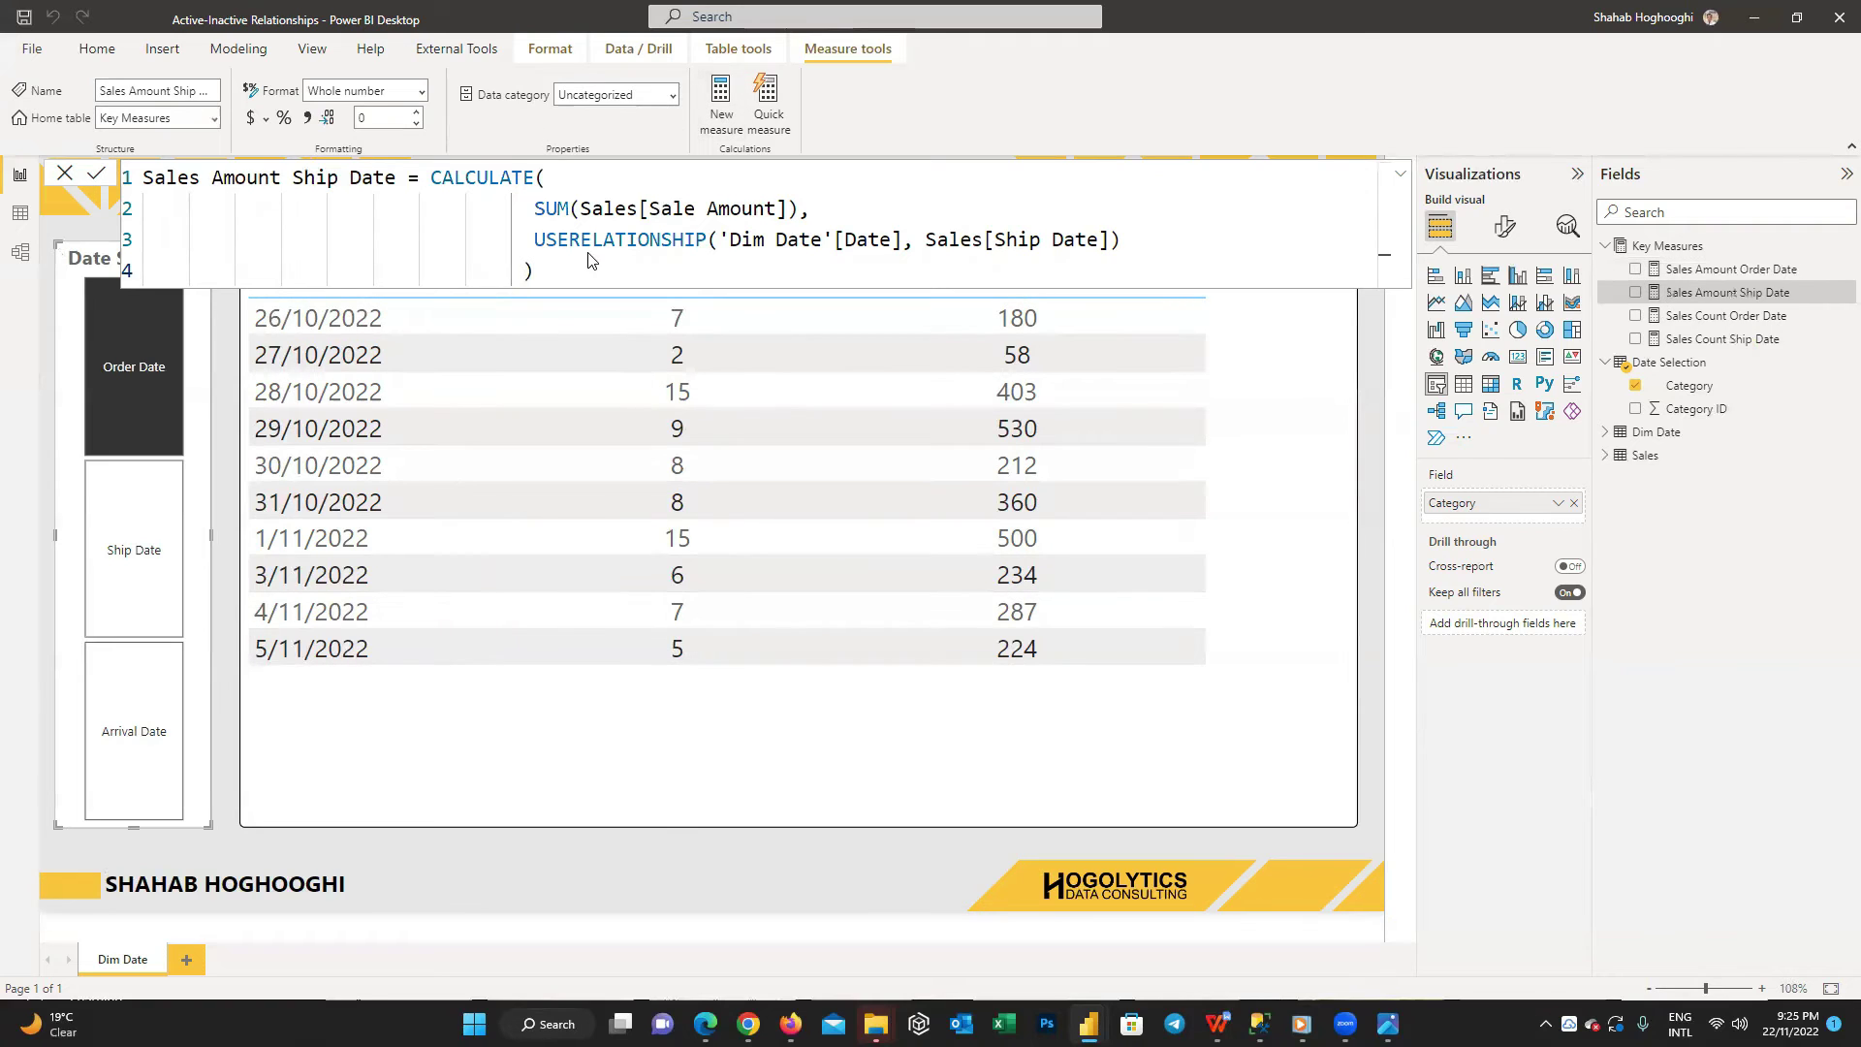
key("ctrl+a")
type("Sales Count Arrival Date = CALCULATE( \t\t\t\t\t\t\t\t  SUM(Sales[Product Count]), \t\t\t\t\t\t\t\t  USERELATIONSHIP('Dim Date'[Date], Sales[Arrival Date]) \t\t\t\t\t\t\t\t )")
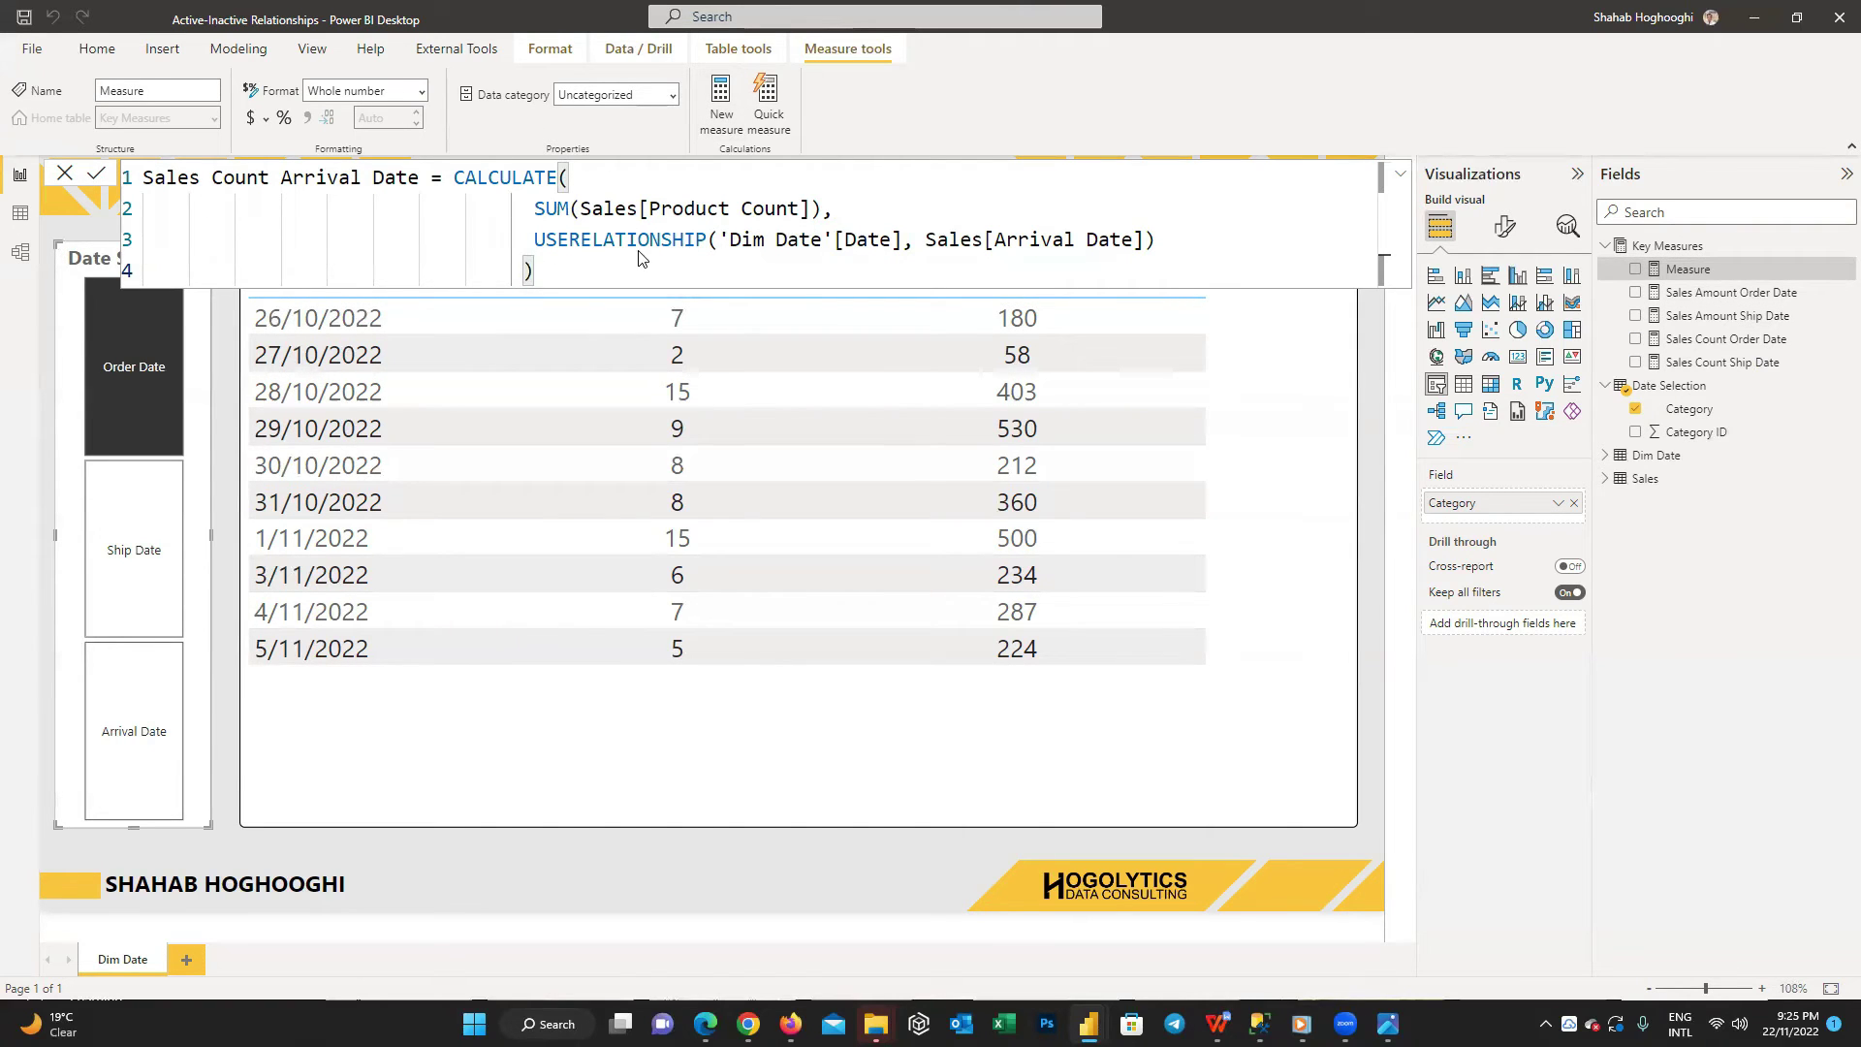
left_click(96, 173)
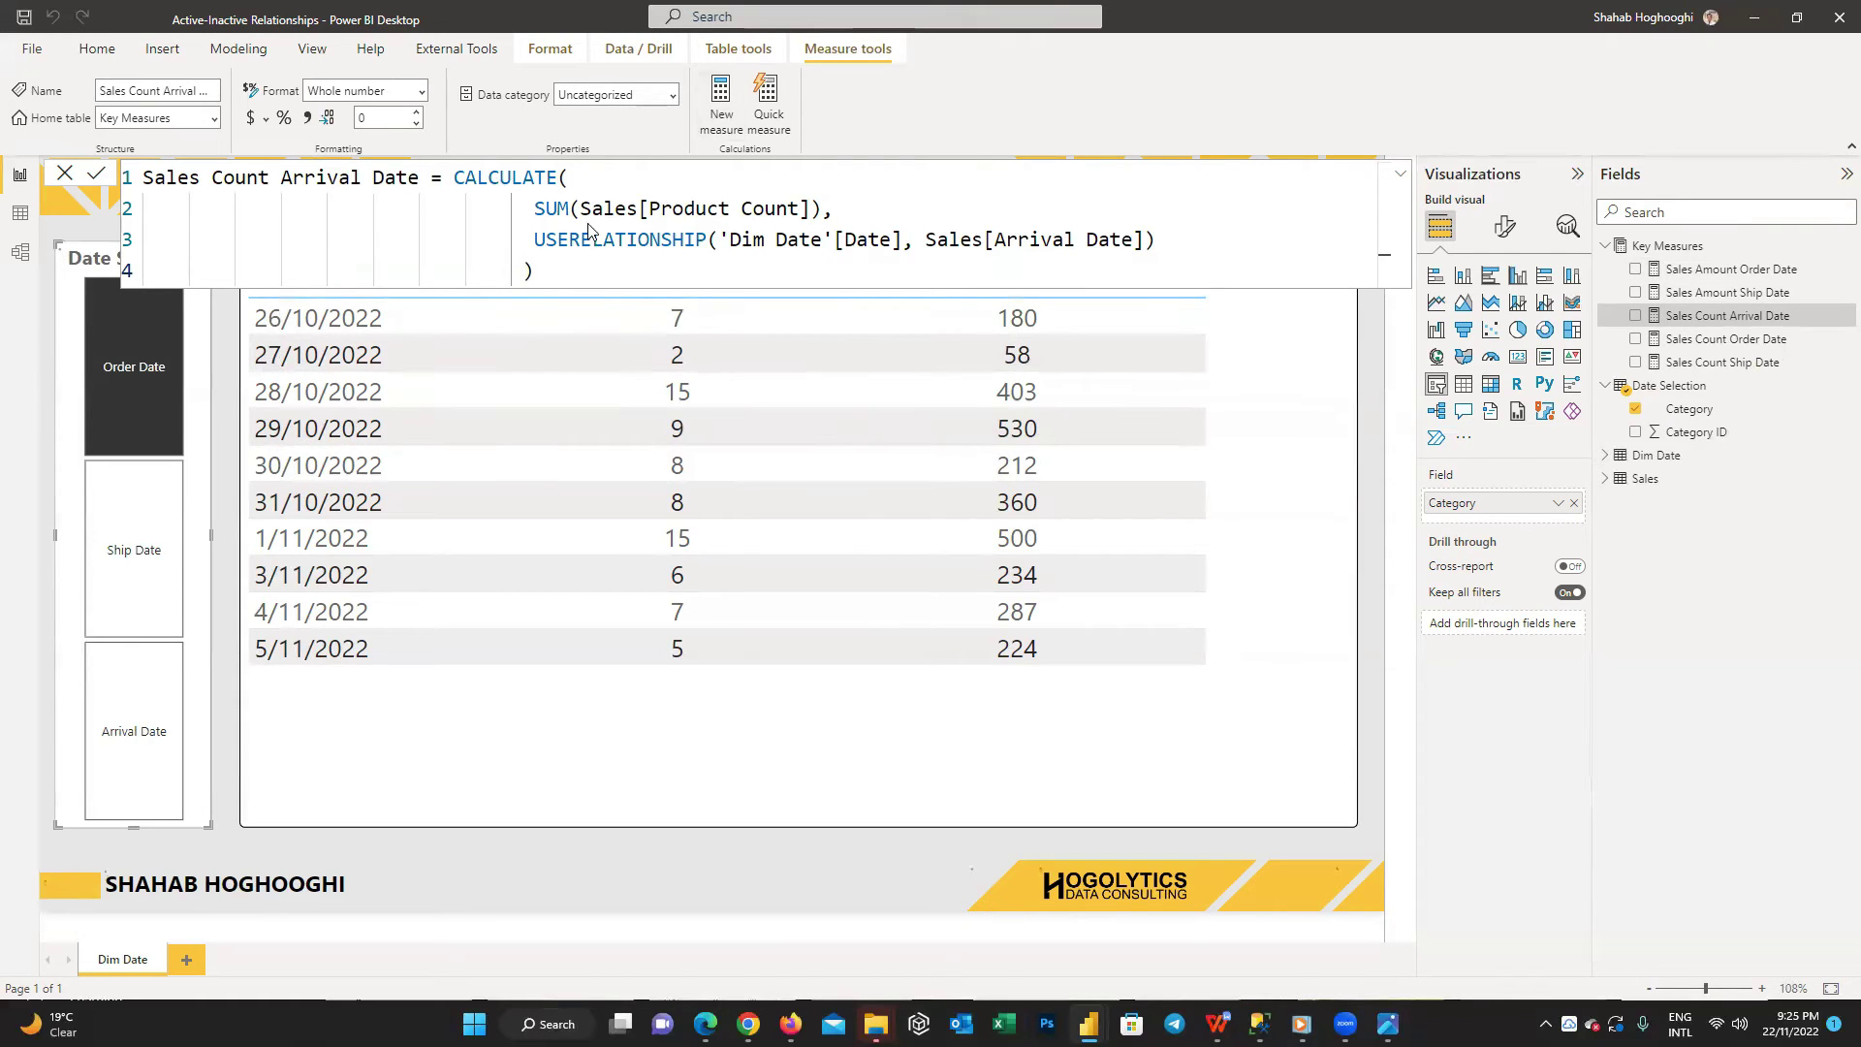
- Add the measure Sales Amount Arrival Date = CALCULATE(SUM(Sales[Sale Amount]), USERELATIONSHIP('Dim Date'[Date], Sales[Arrival Date]))
left_click(718, 100)
type("Sales Amount Arrival Date = CALCULATE( \t\t\t\t\t\t\t\tSUM(Sales[Sale Amount]), \t\t\t\t\t\t\t\tUSERELATIONSHIP('Dim Date'[Date], Sales[Arrival Date]) \t\t\t\t\t\t\t\t)")
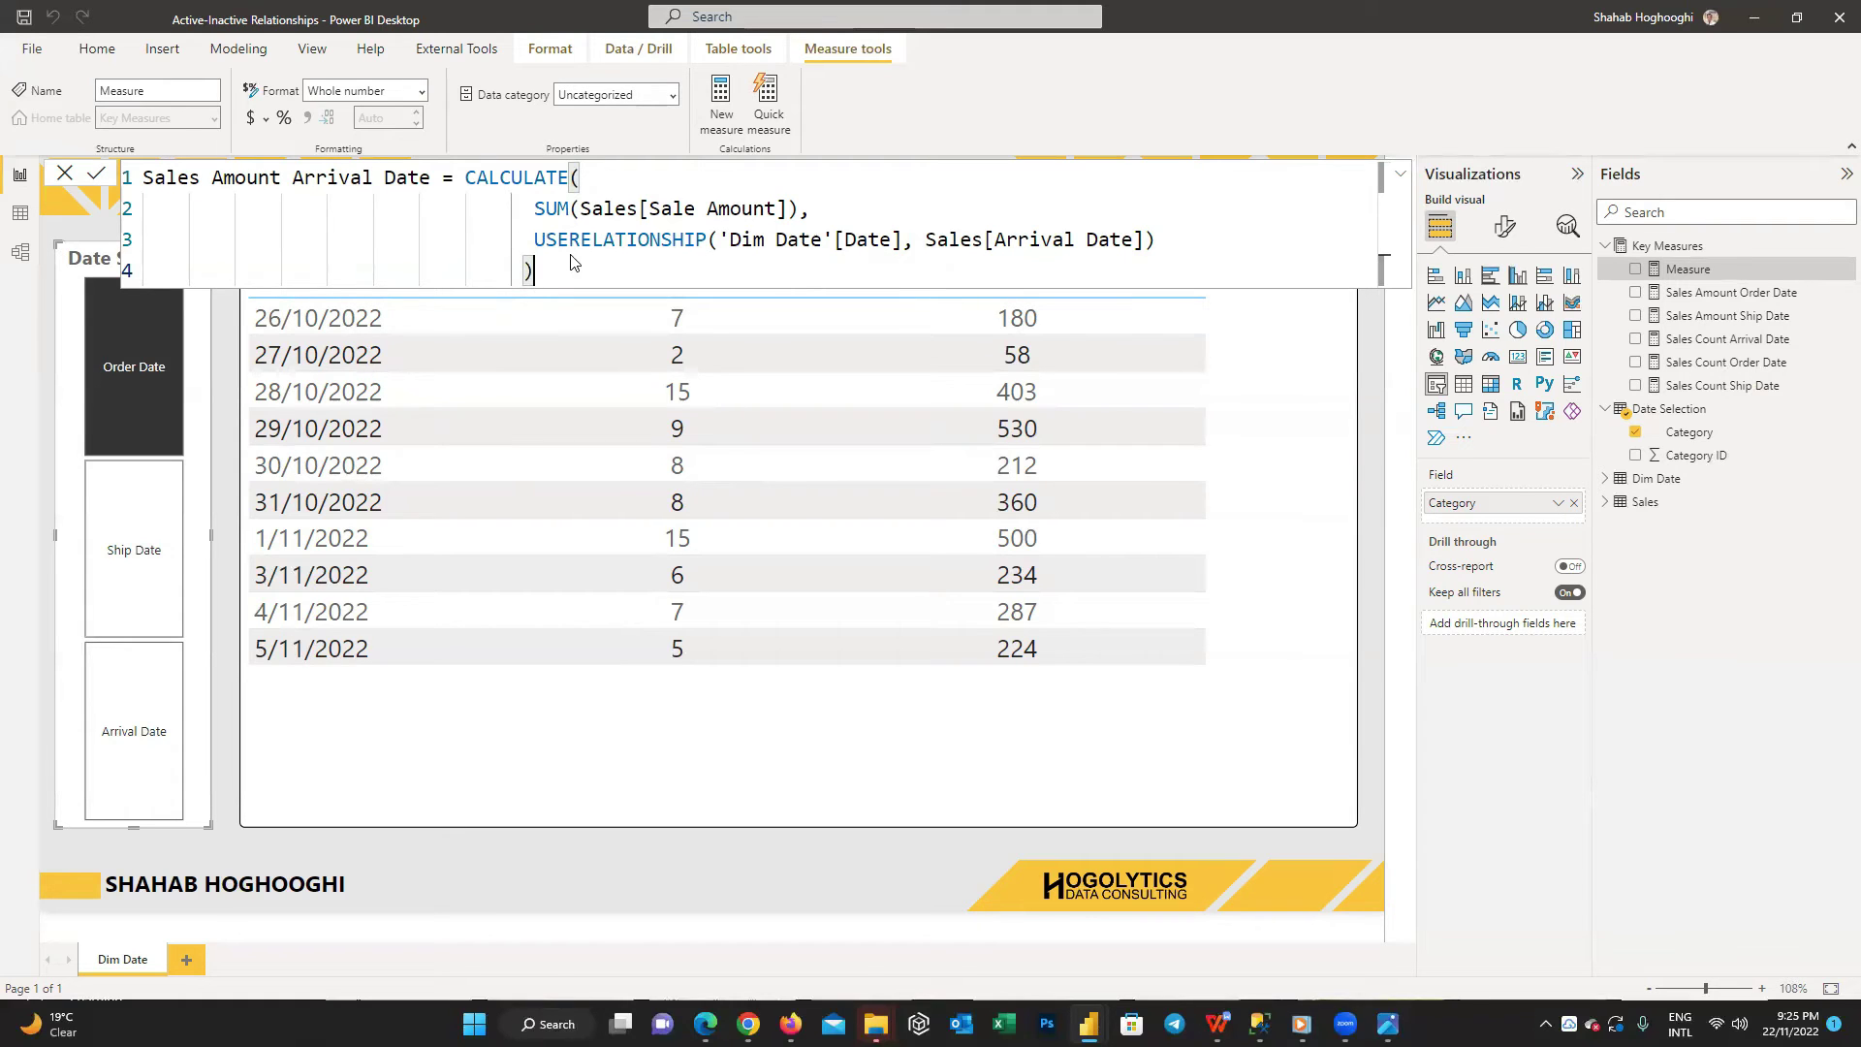
left_click(97, 175)
left_click(1403, 625)
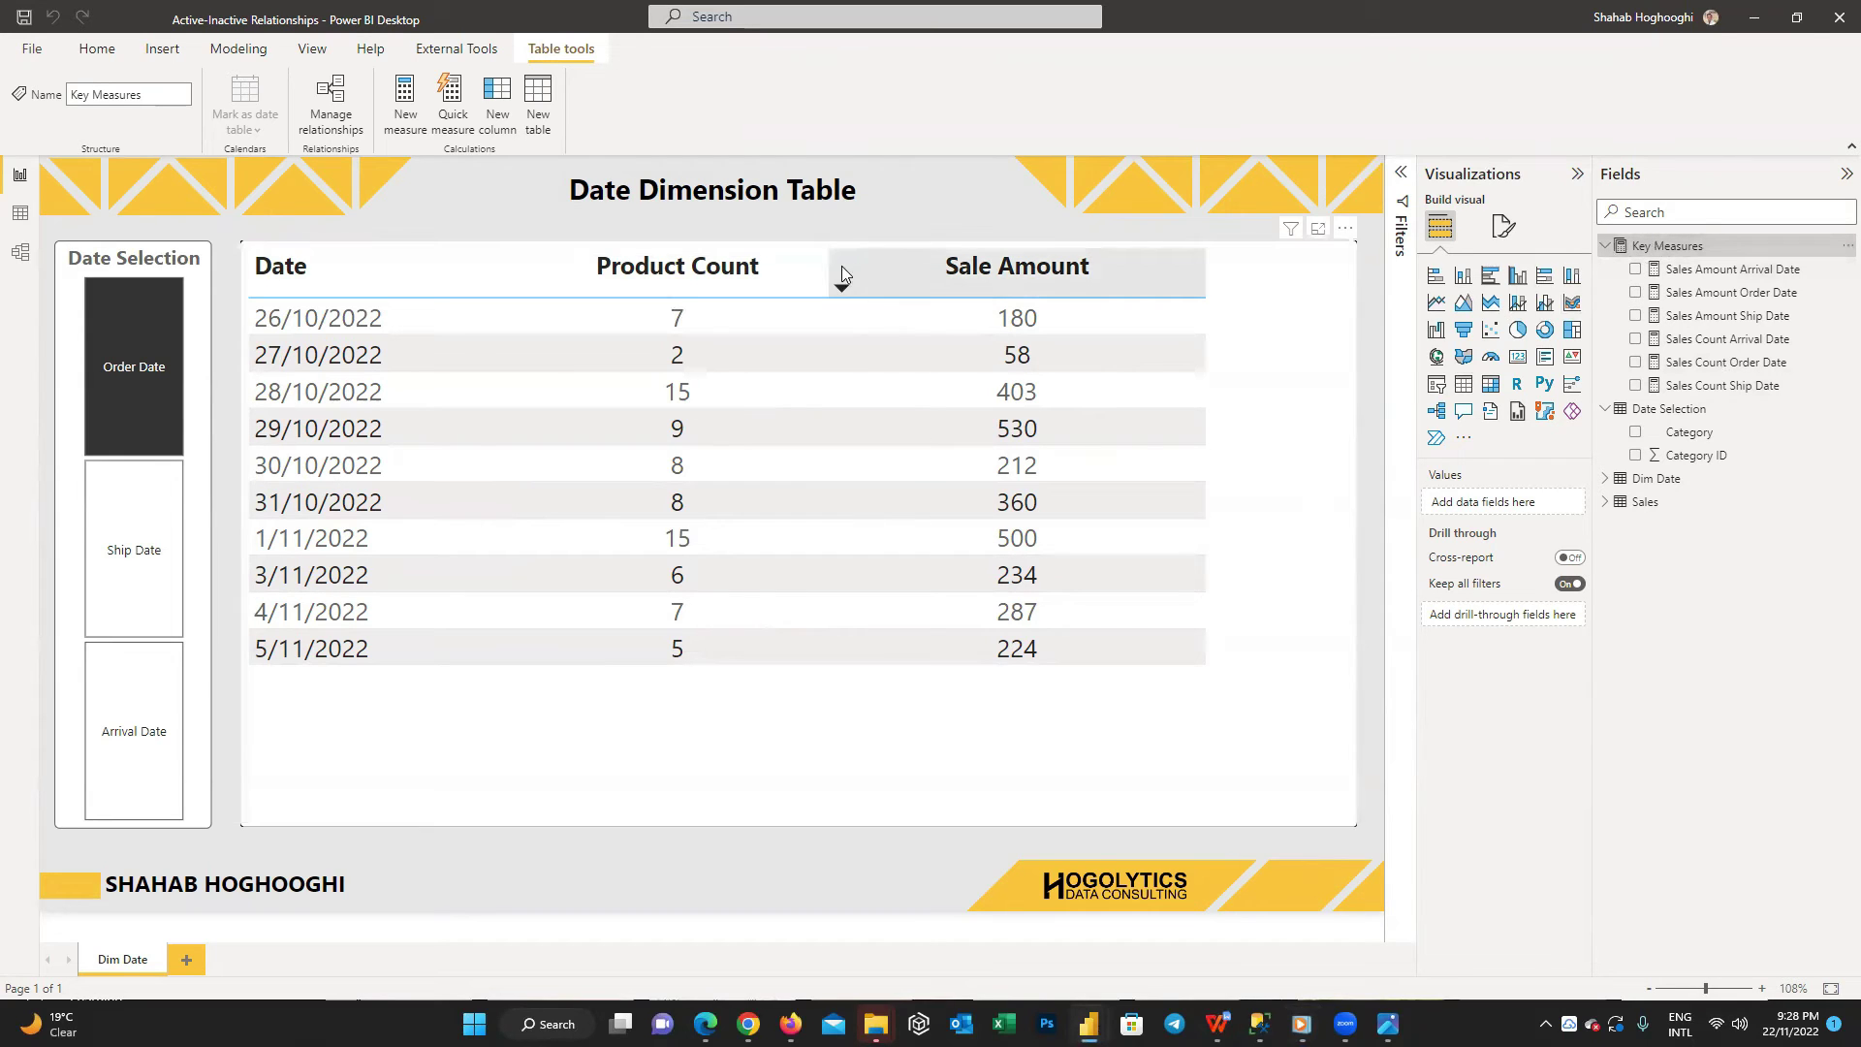
- Add measure Total Product Count = IF(SELECTEDVALUE('Date Selection'[Category]) = "Order Date", [Sales Count Order Date], (IF(SELECTEDVALUE('Date Selection'[Category]) = "Ship Date", [Sales Count Ship Date], [Sales Count Arrival Date])))
left_click(410, 119)
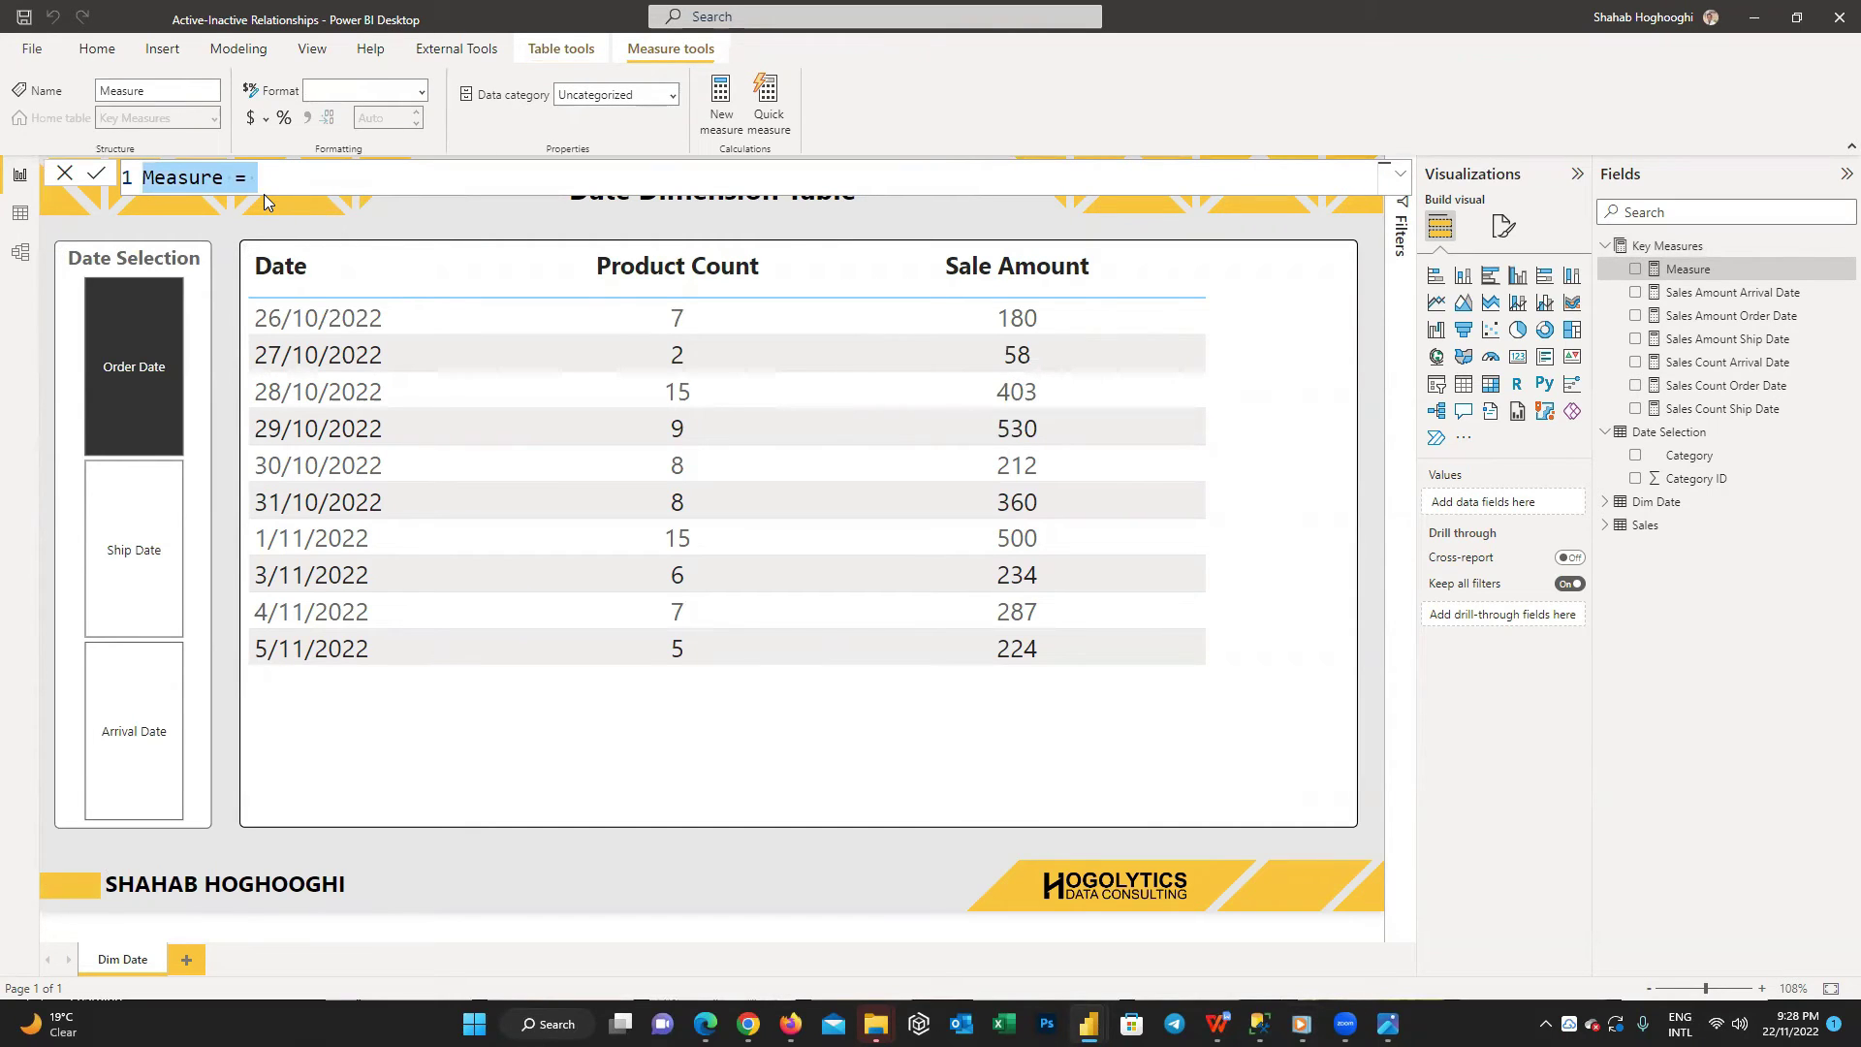
type("Total Product Count = IF(SELECTEDVALUE('Date Selection'[Category]) = \"Order Date\", [Sales Count Order Date], \t\t\t\t\t  (IF(SELECTEDVALUE('Date Selection'[Category]) = \"Ship Date\", [Sales Count Ship Date], \t\t\t\t\t   [Sales Count Arrival Date])) \t\t\t\t\t  )")
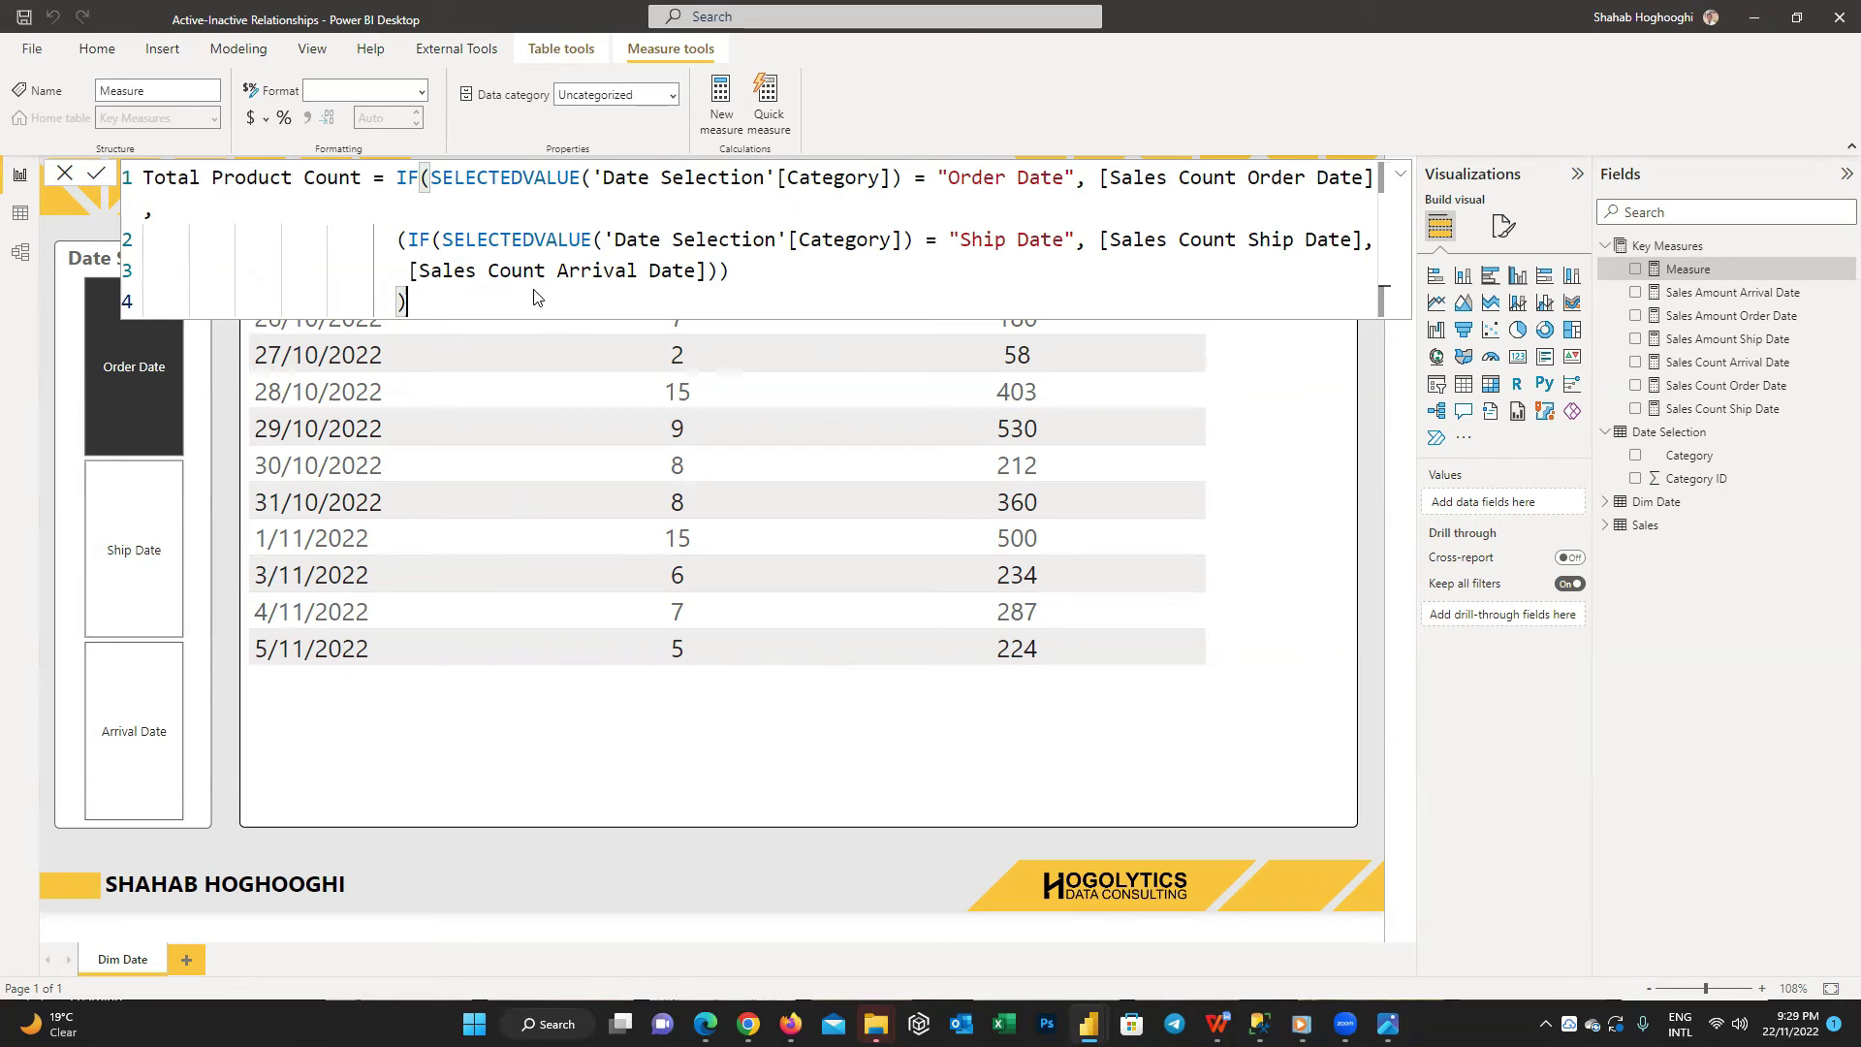
left_click(95, 176)
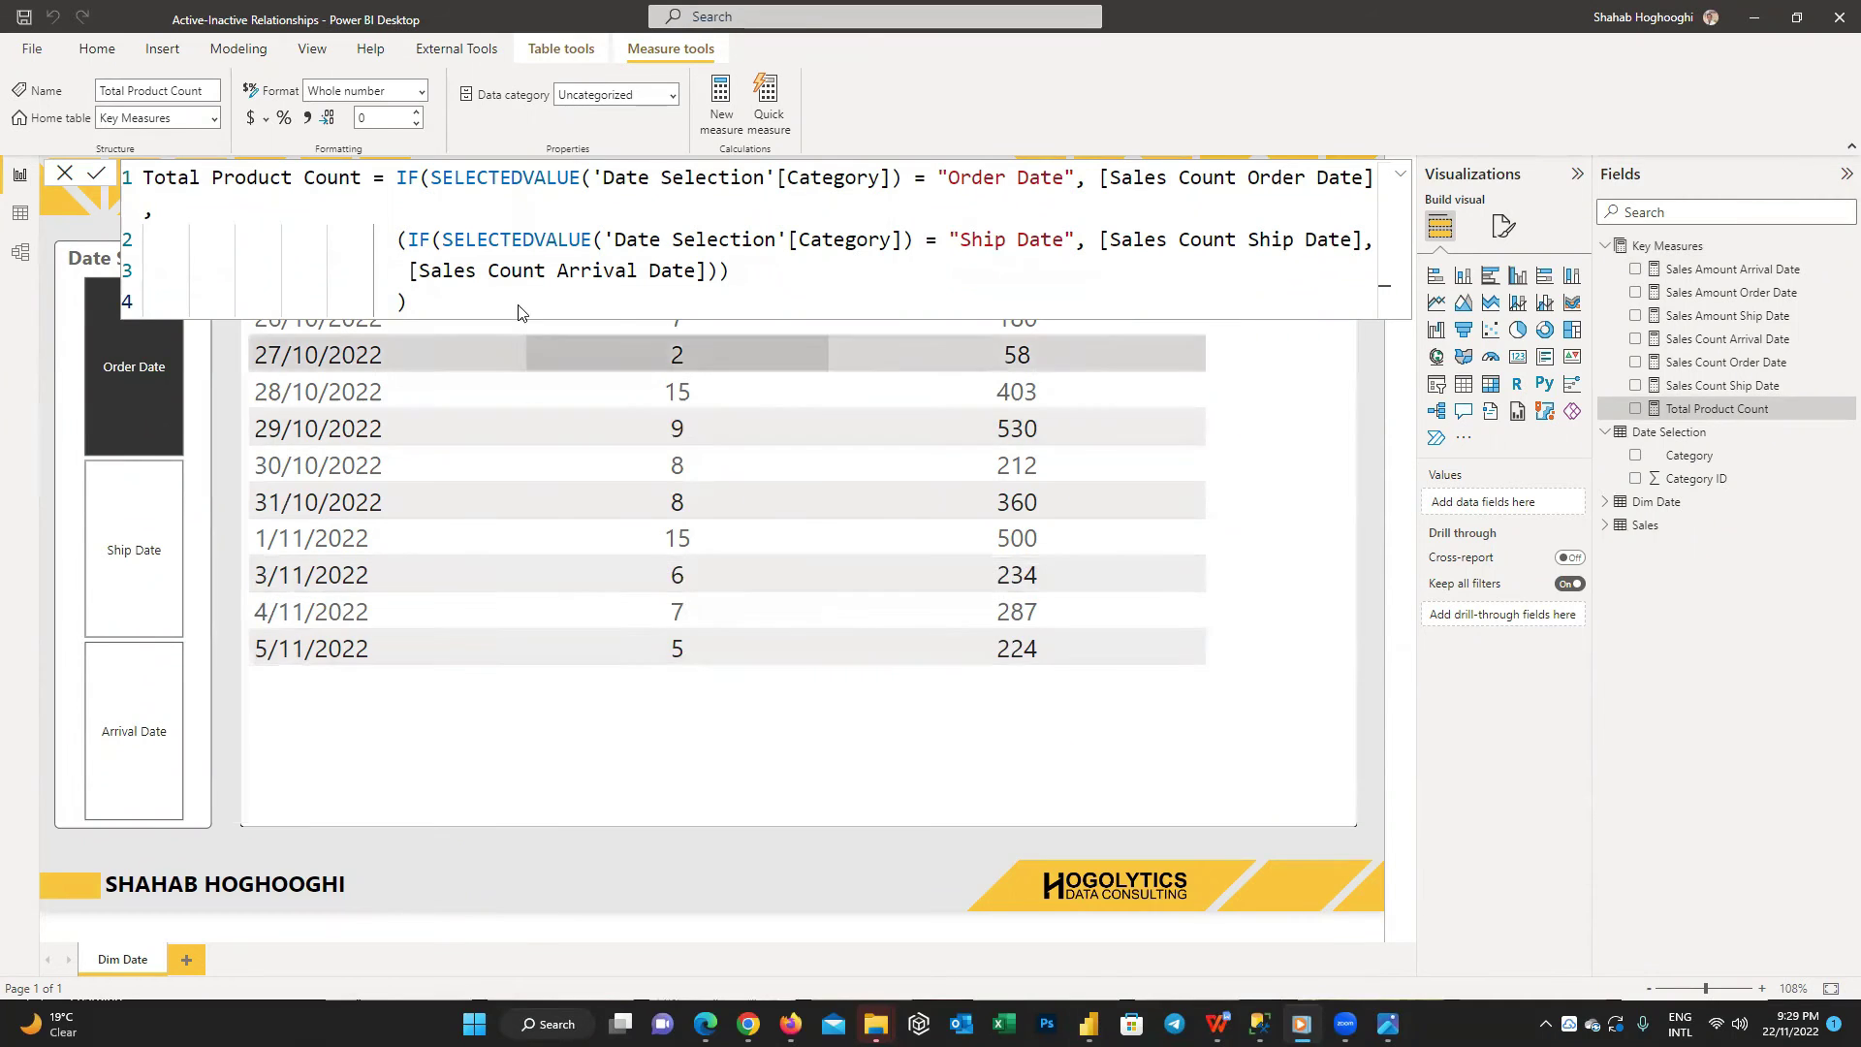
- Add measure Total Sales Amount = IF(SELECTEDVALUE('Date Selection'[Category]) = "Order Date", [Sales Amount Order Date], (IF(SELECTEDVALUE('Date Selection'[Category]) = "Ship Date", [Sales Amount Ship Date], [Sales Amount Arrival Date])))
left_click(723, 114)
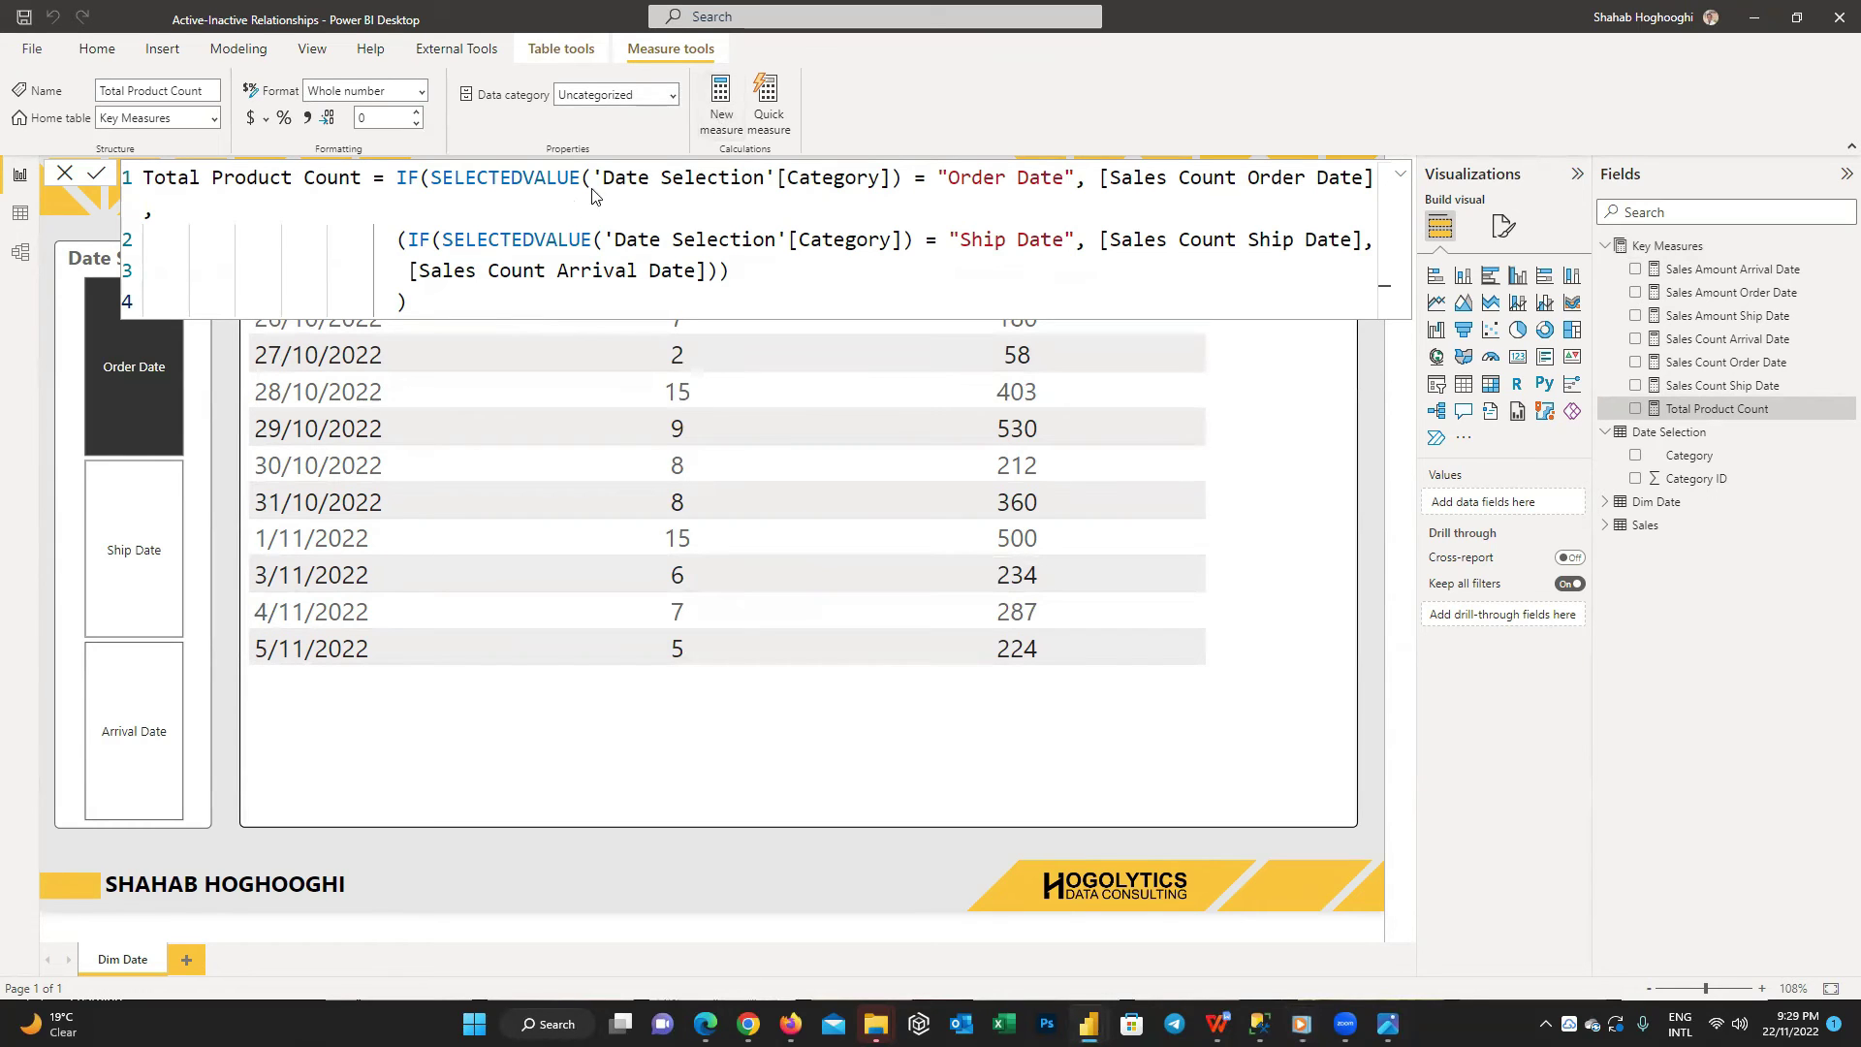
key("ctrl+v")
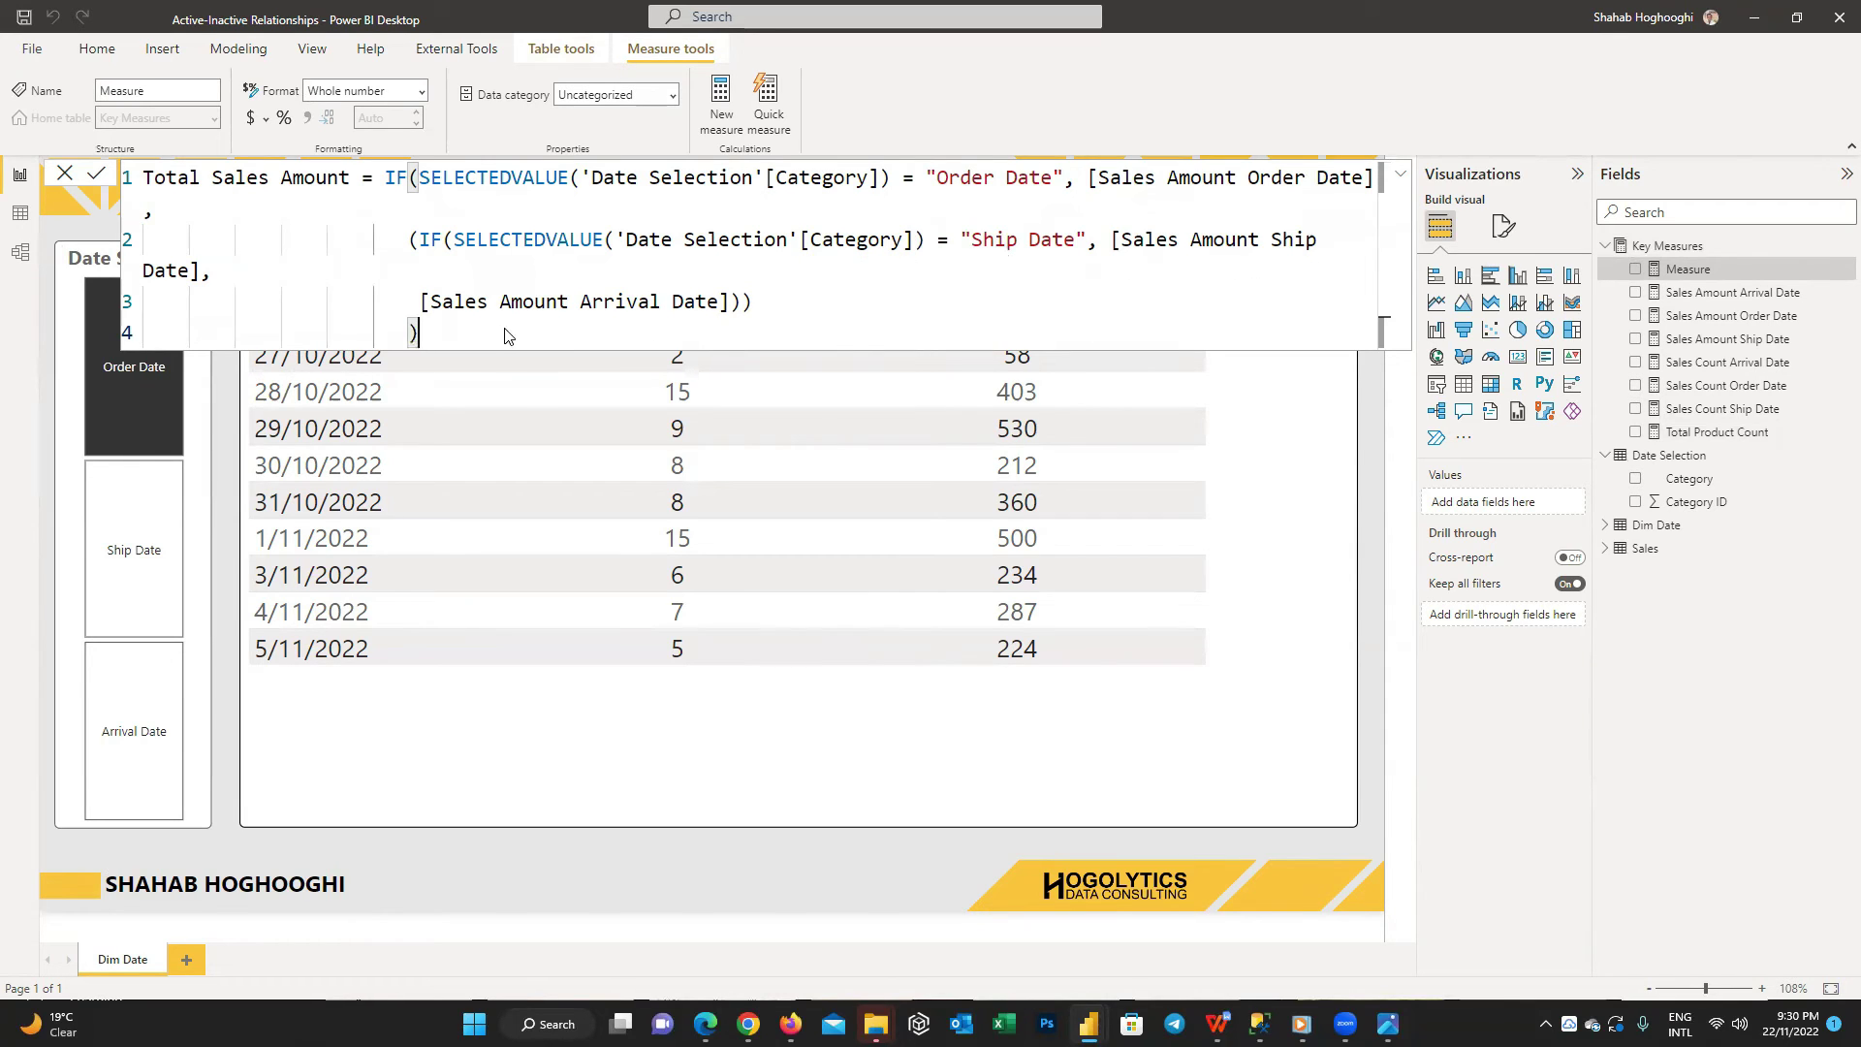
left_click(96, 173)
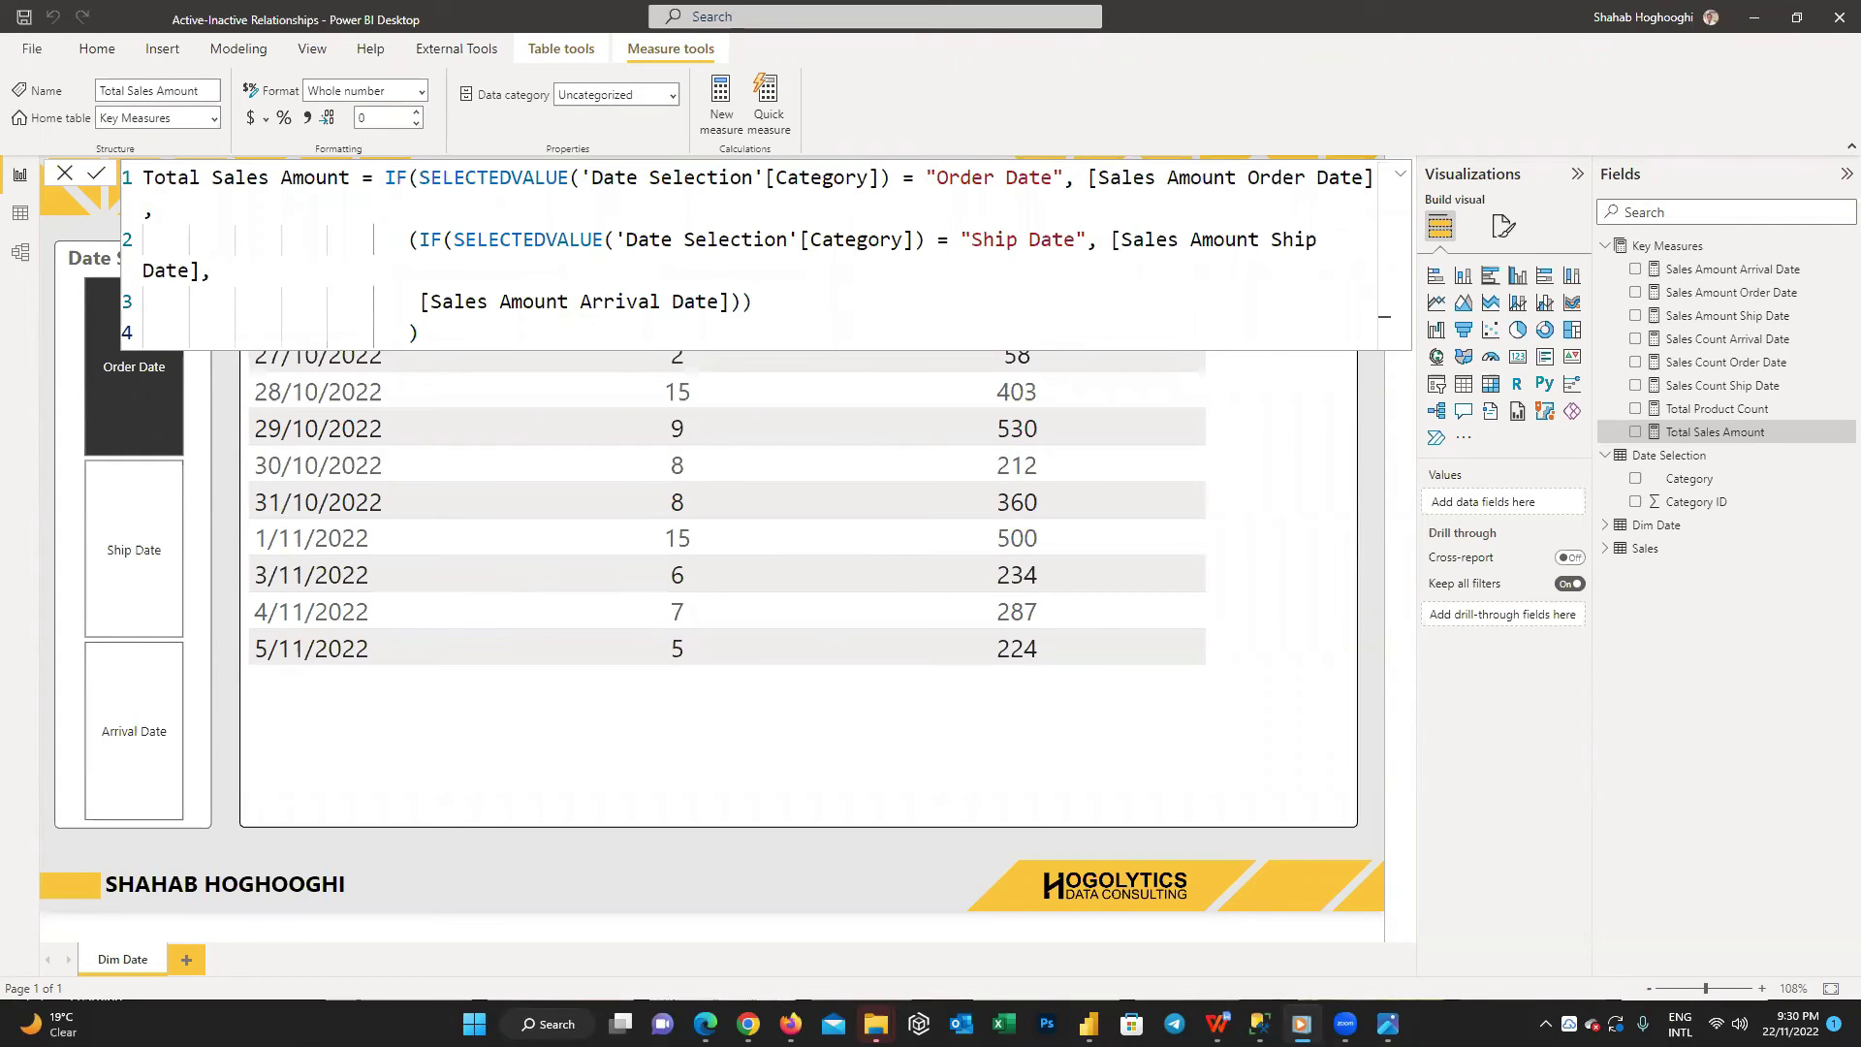
- Replace the table's Product Count and Sale Amount columns with the Total Product Count and Total Sales Amount measures, and widen the new columns
left_click(1313, 746)
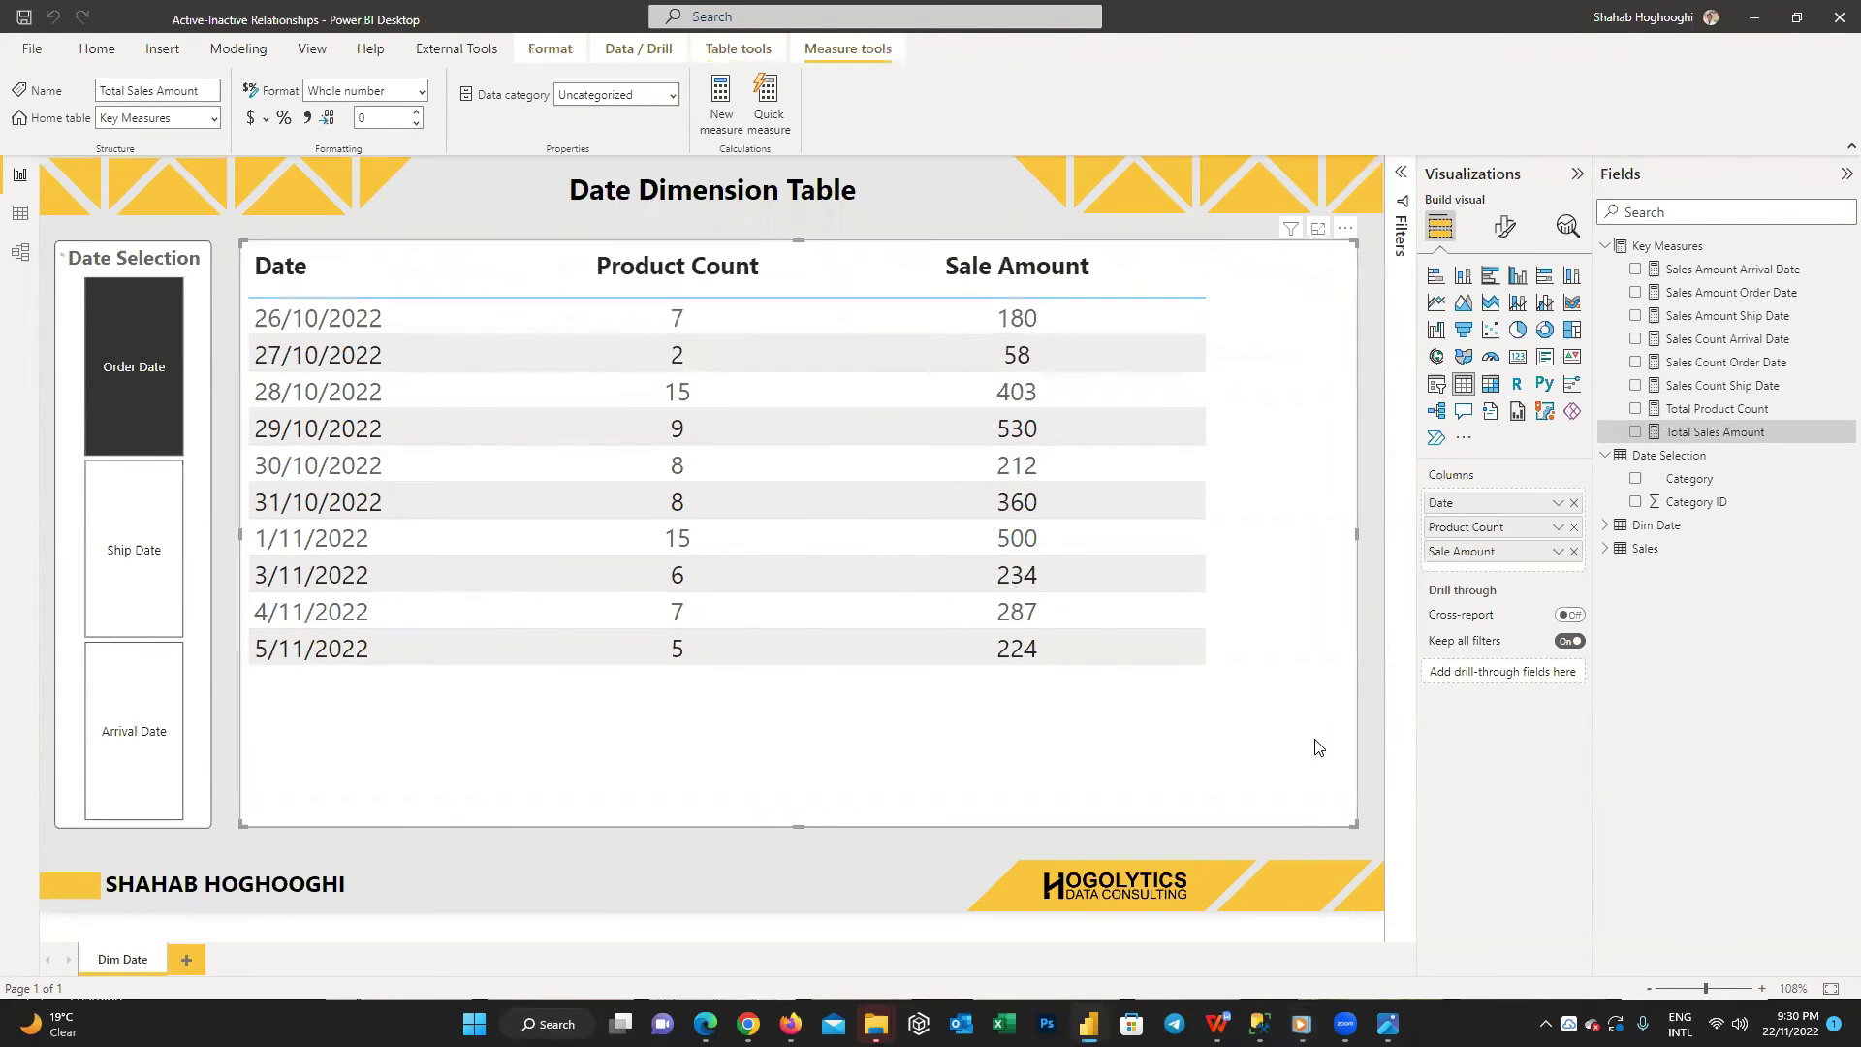
left_click(1573, 526)
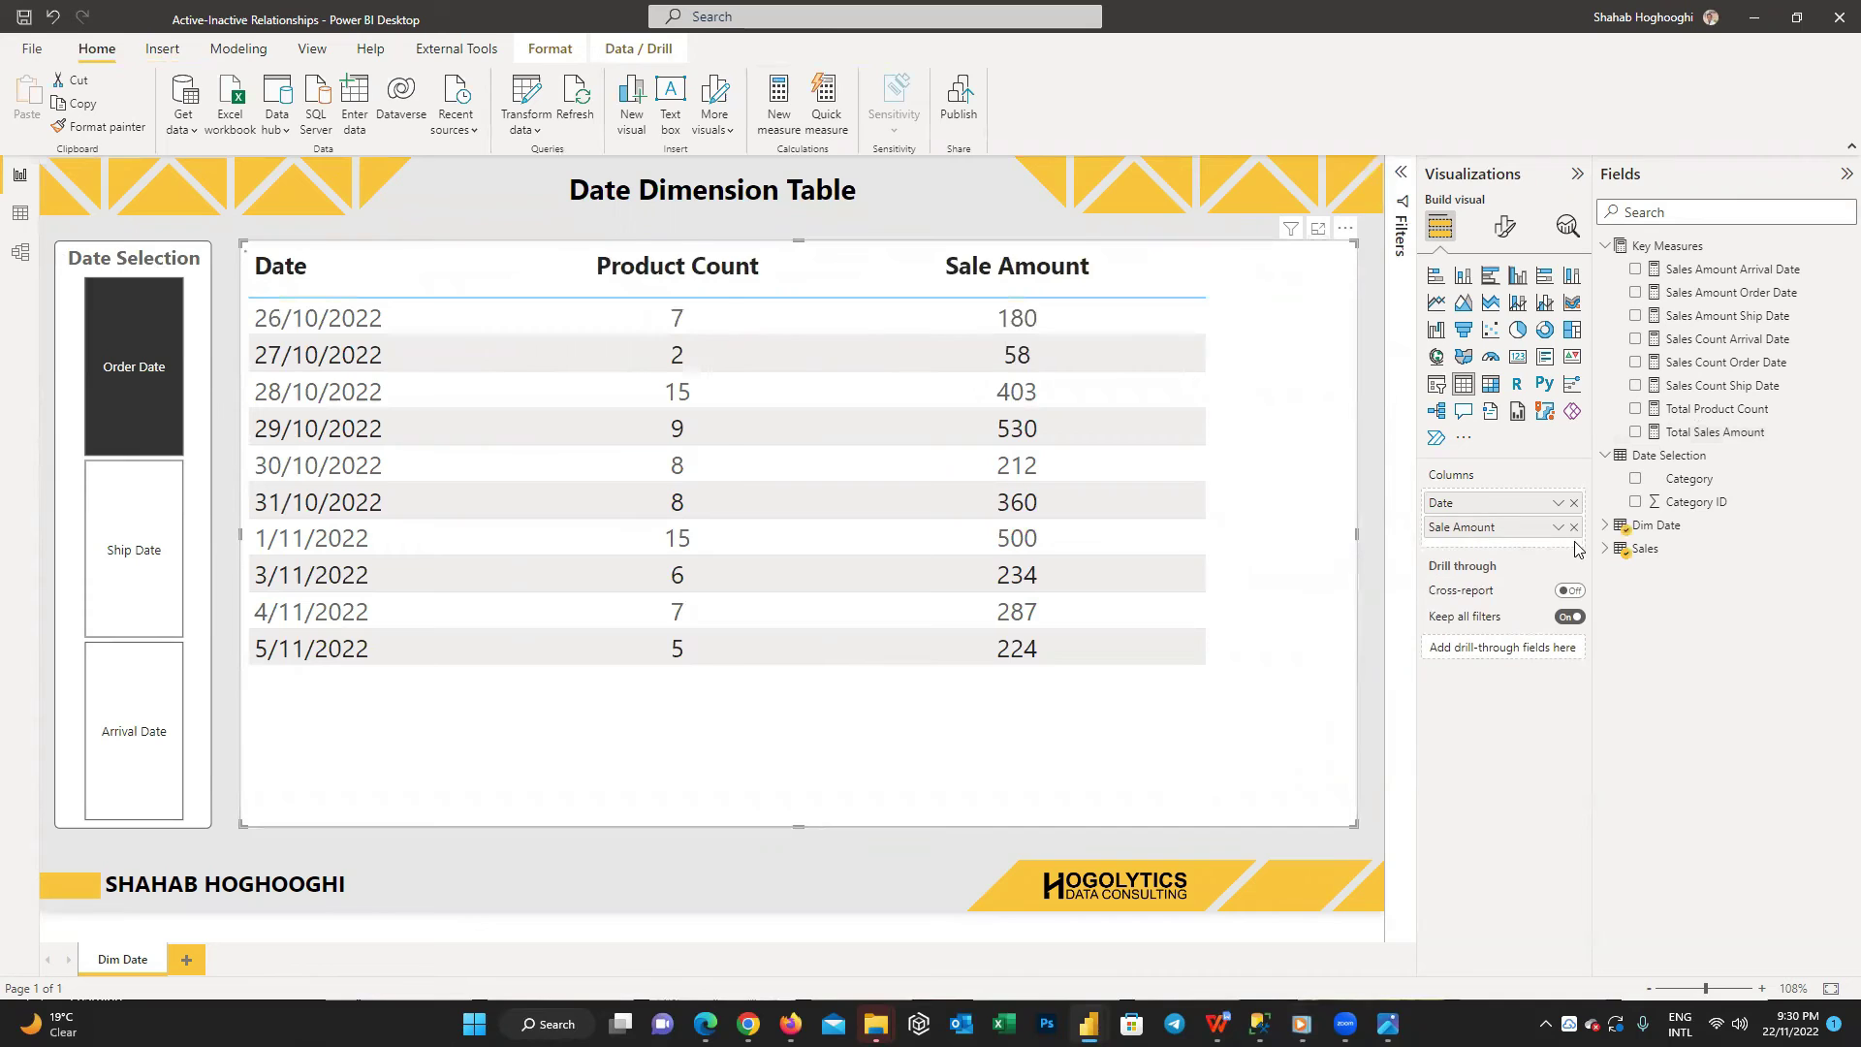
left_click(1573, 527)
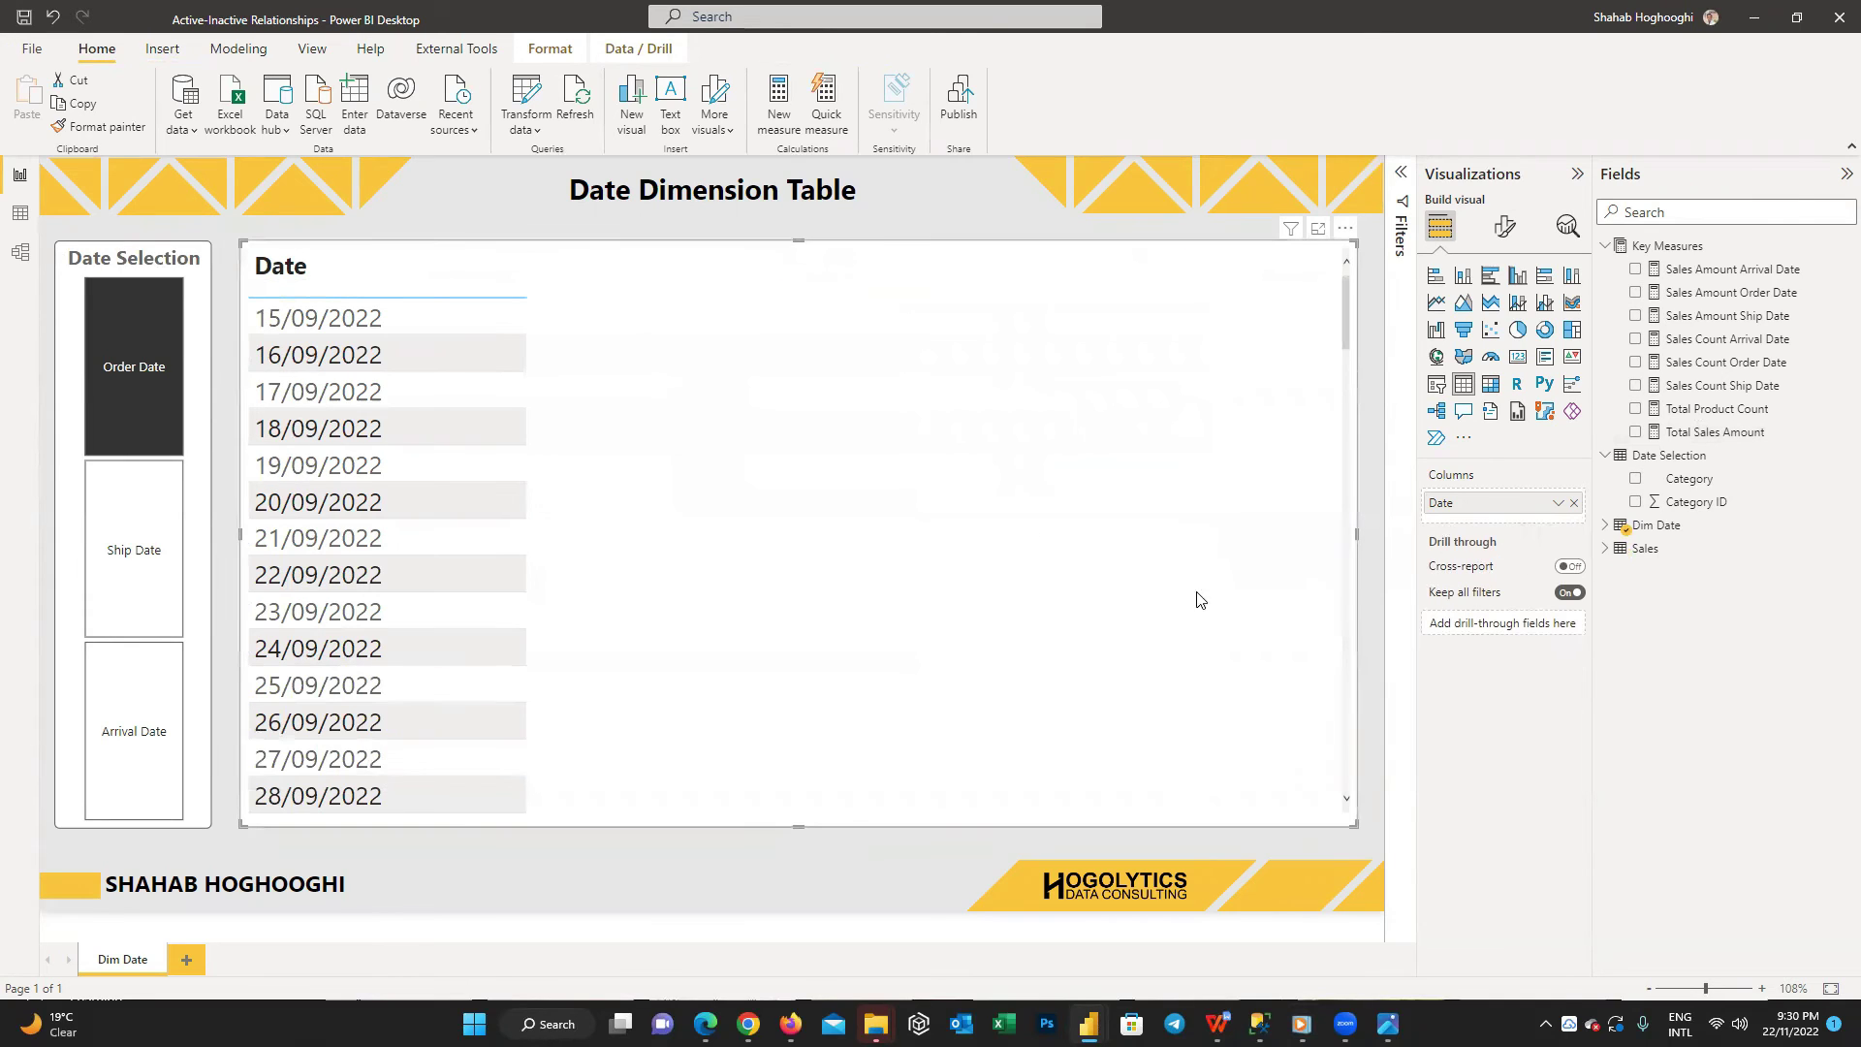
left_click(1637, 433)
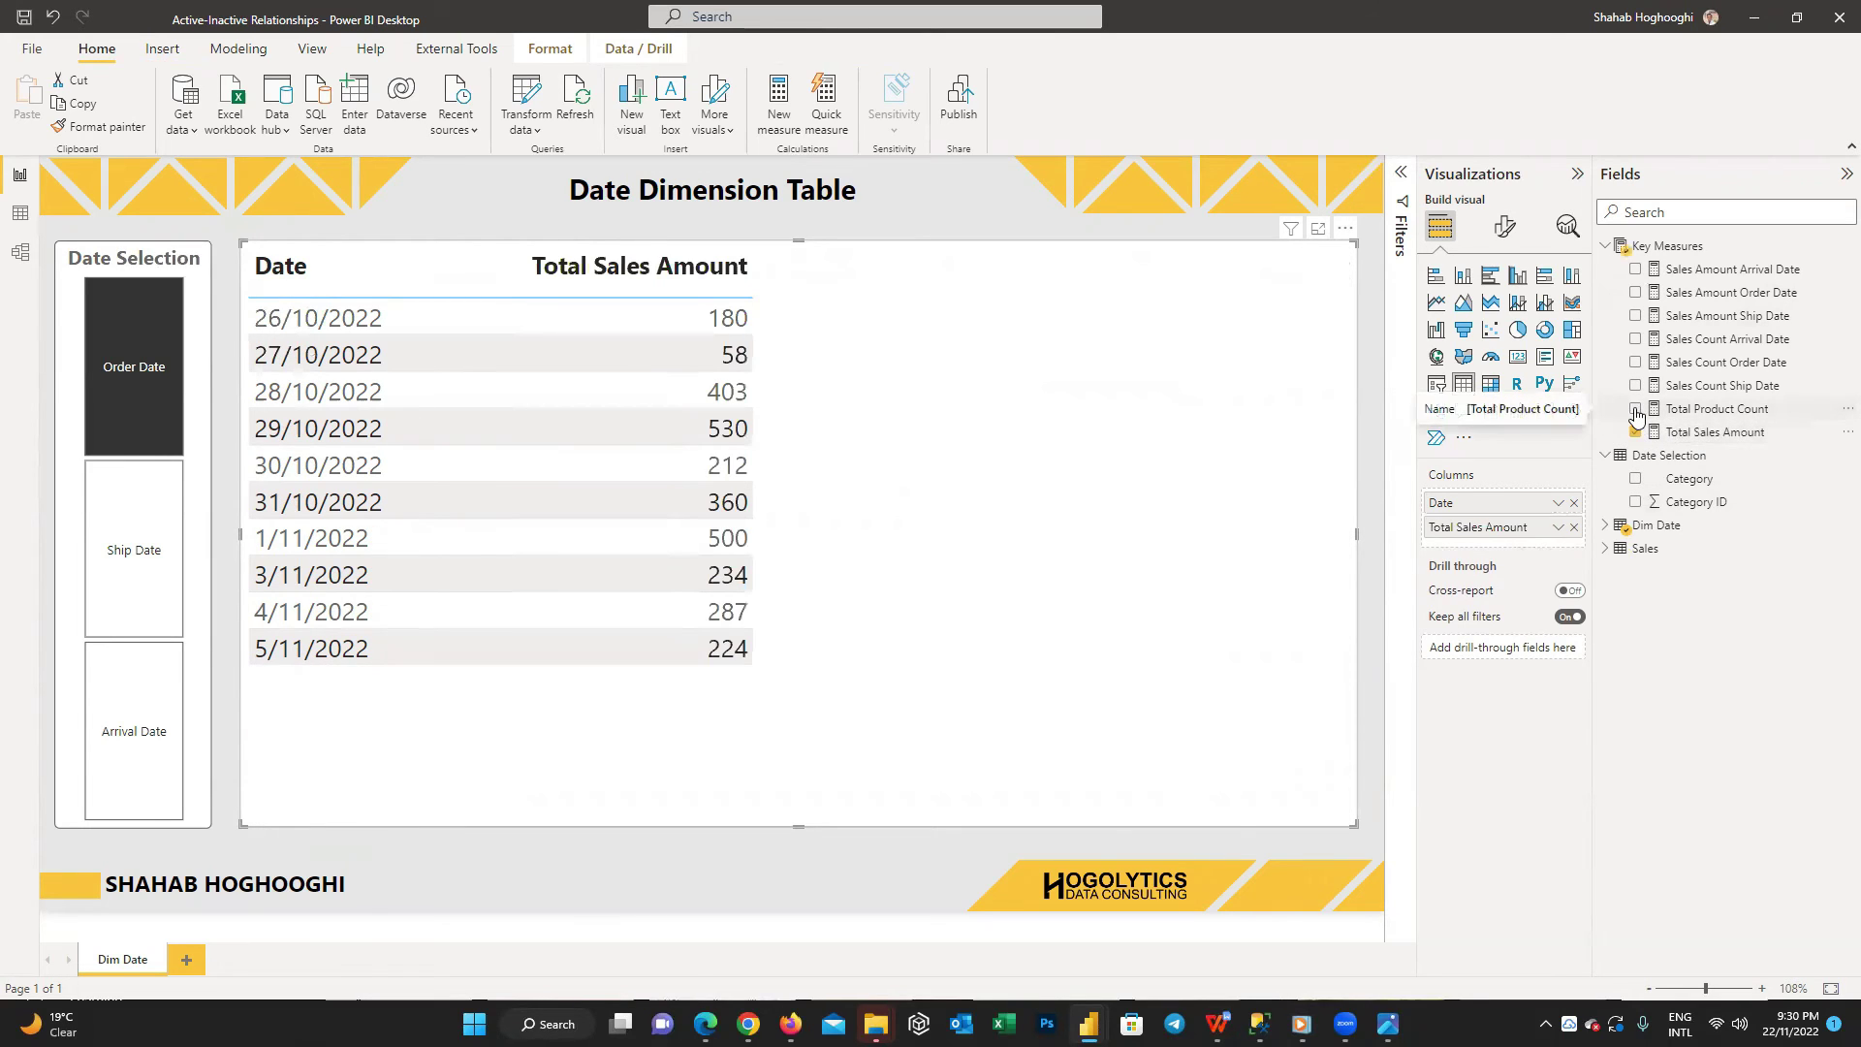
left_click(1636, 409)
left_click_drag(985, 277, 1134, 311)
left_click_drag(761, 275, 813, 275)
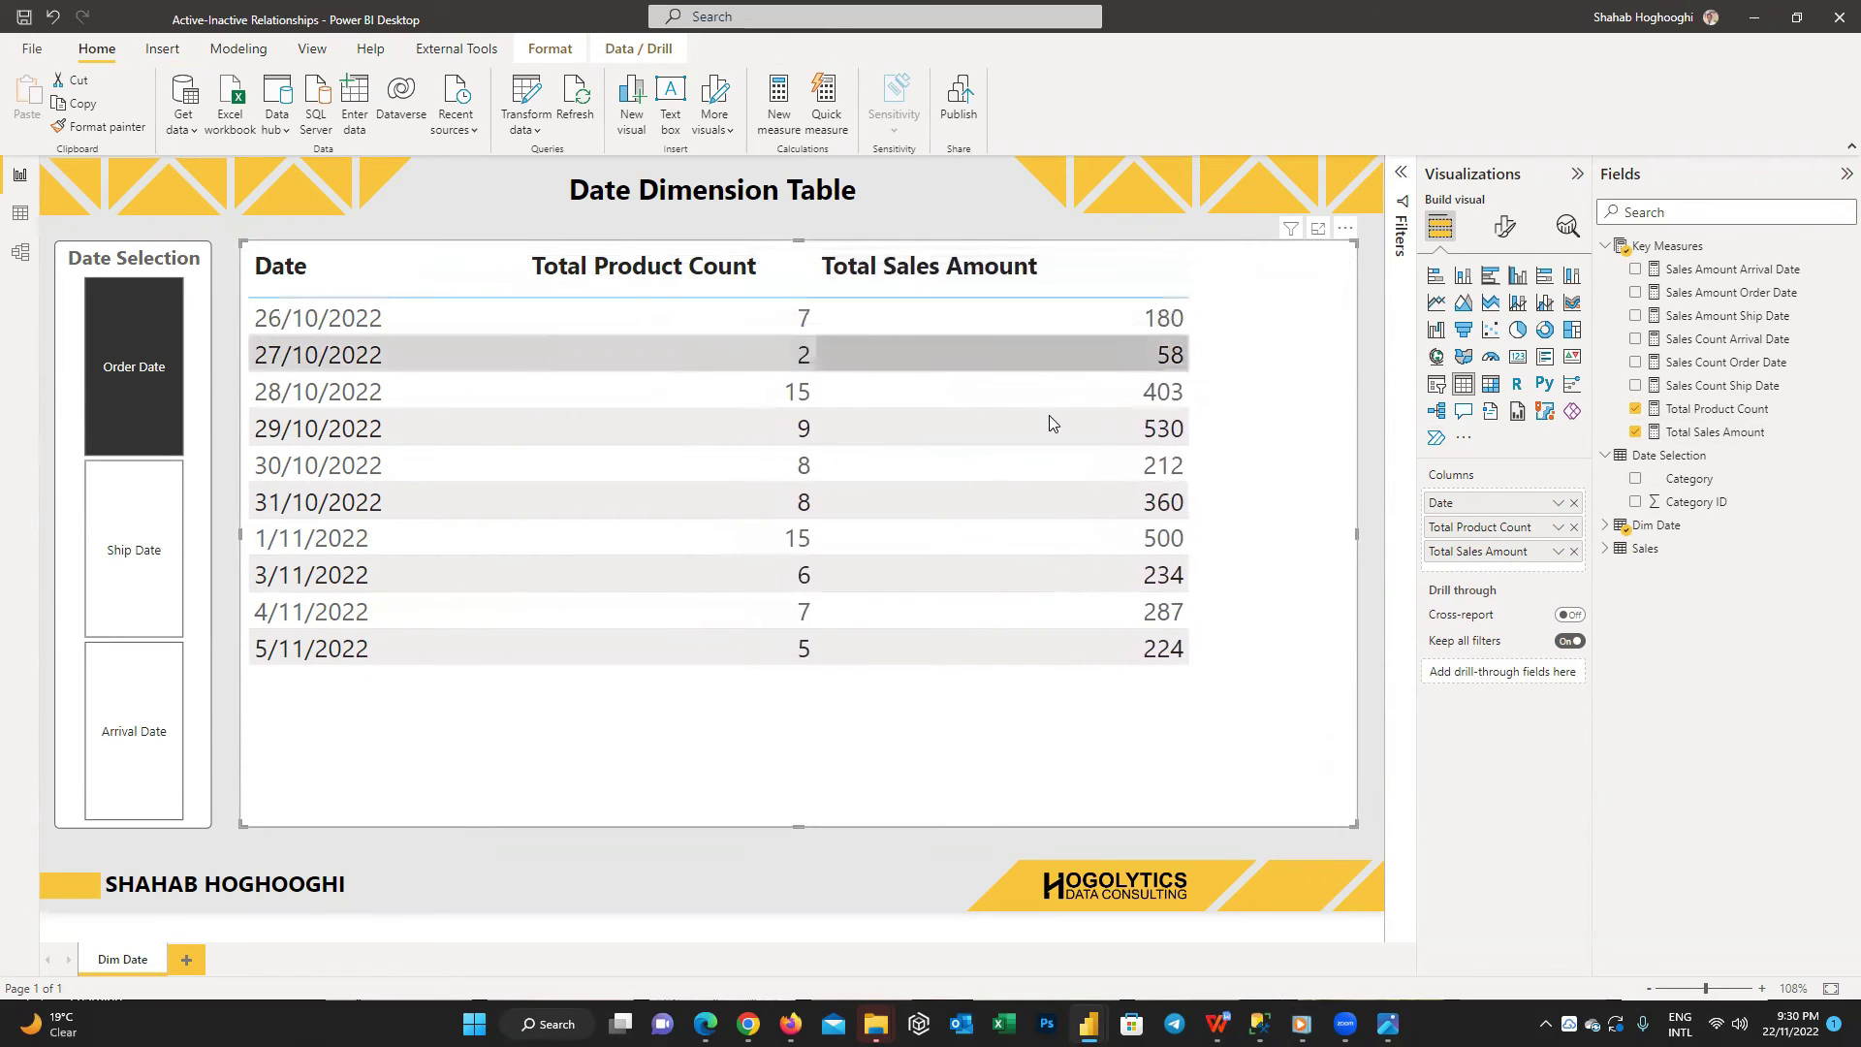
- Centre-align the table's Total Product Count column, including its header
left_click(1504, 227)
left_click(1481, 560)
left_click(1503, 649)
left_click(1503, 695)
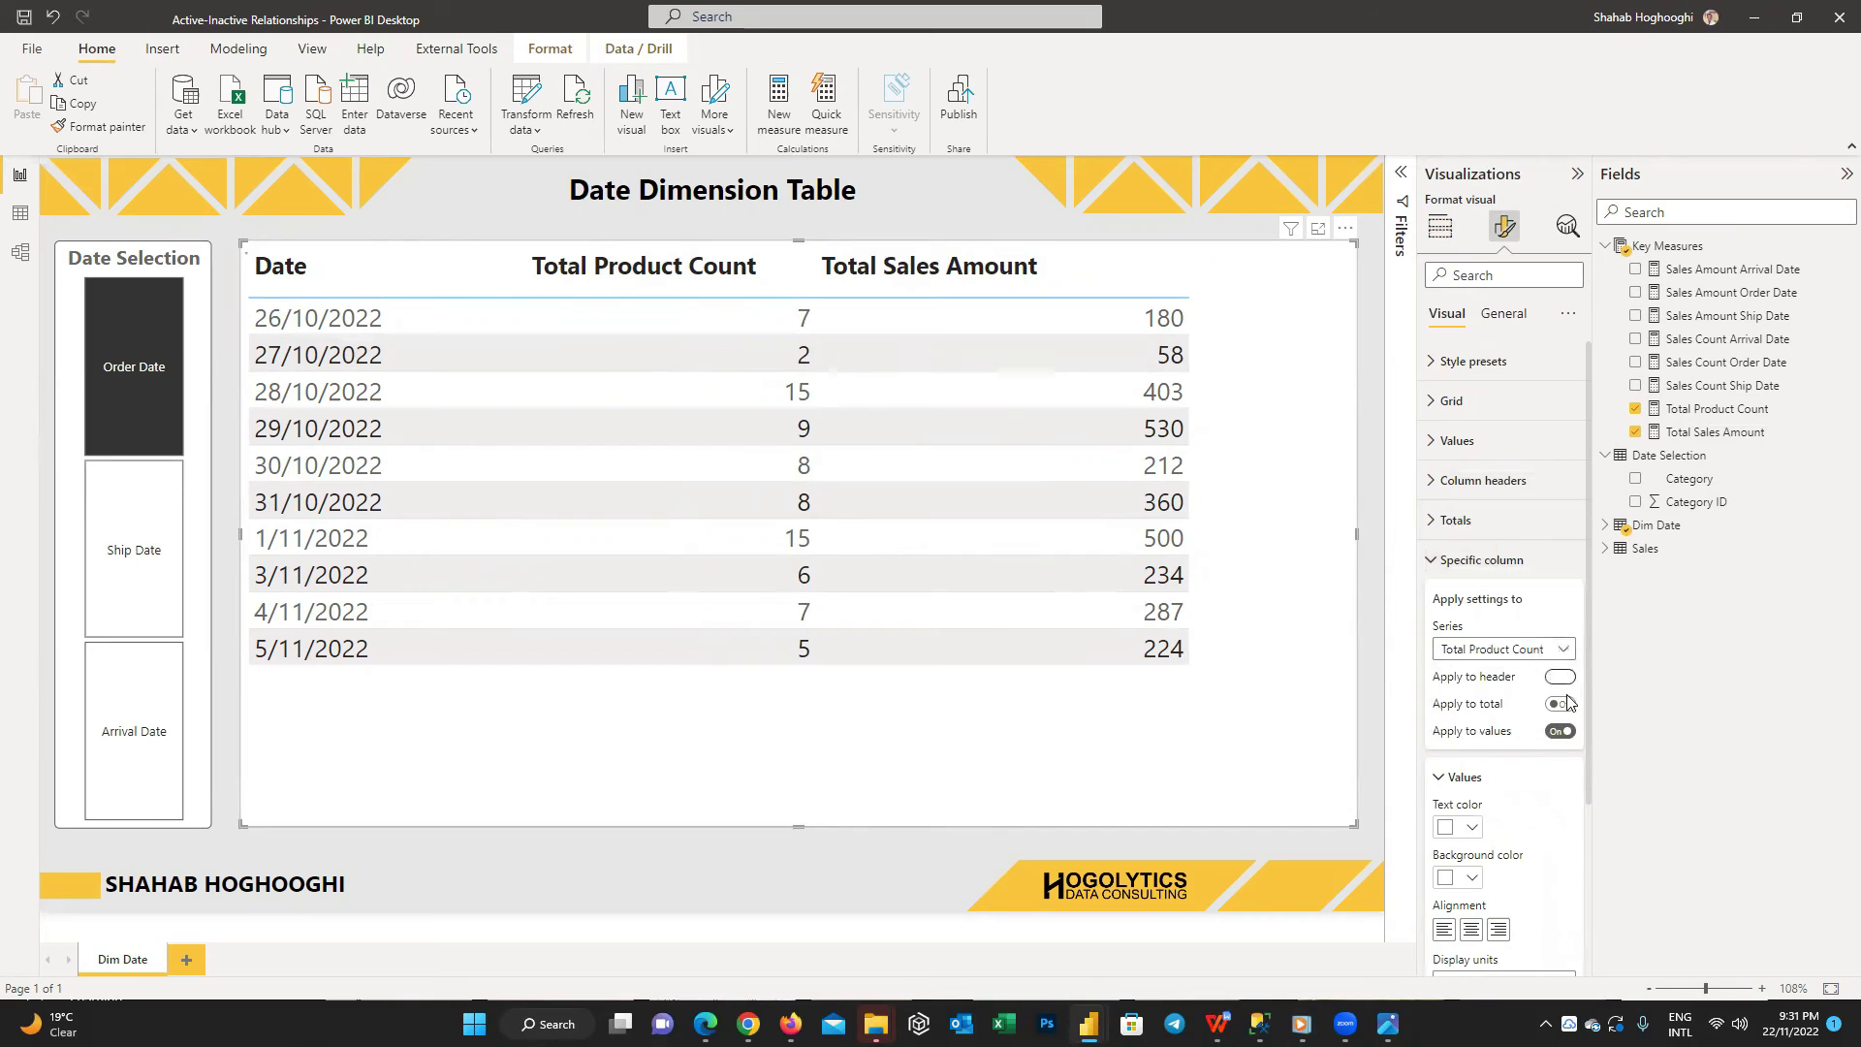
left_click(1472, 930)
- Centre-align the table's Total Sales Amount column, applying the setting to header, total and values
left_click(1512, 648)
left_click(1489, 719)
left_click(1558, 677)
left_click(1560, 704)
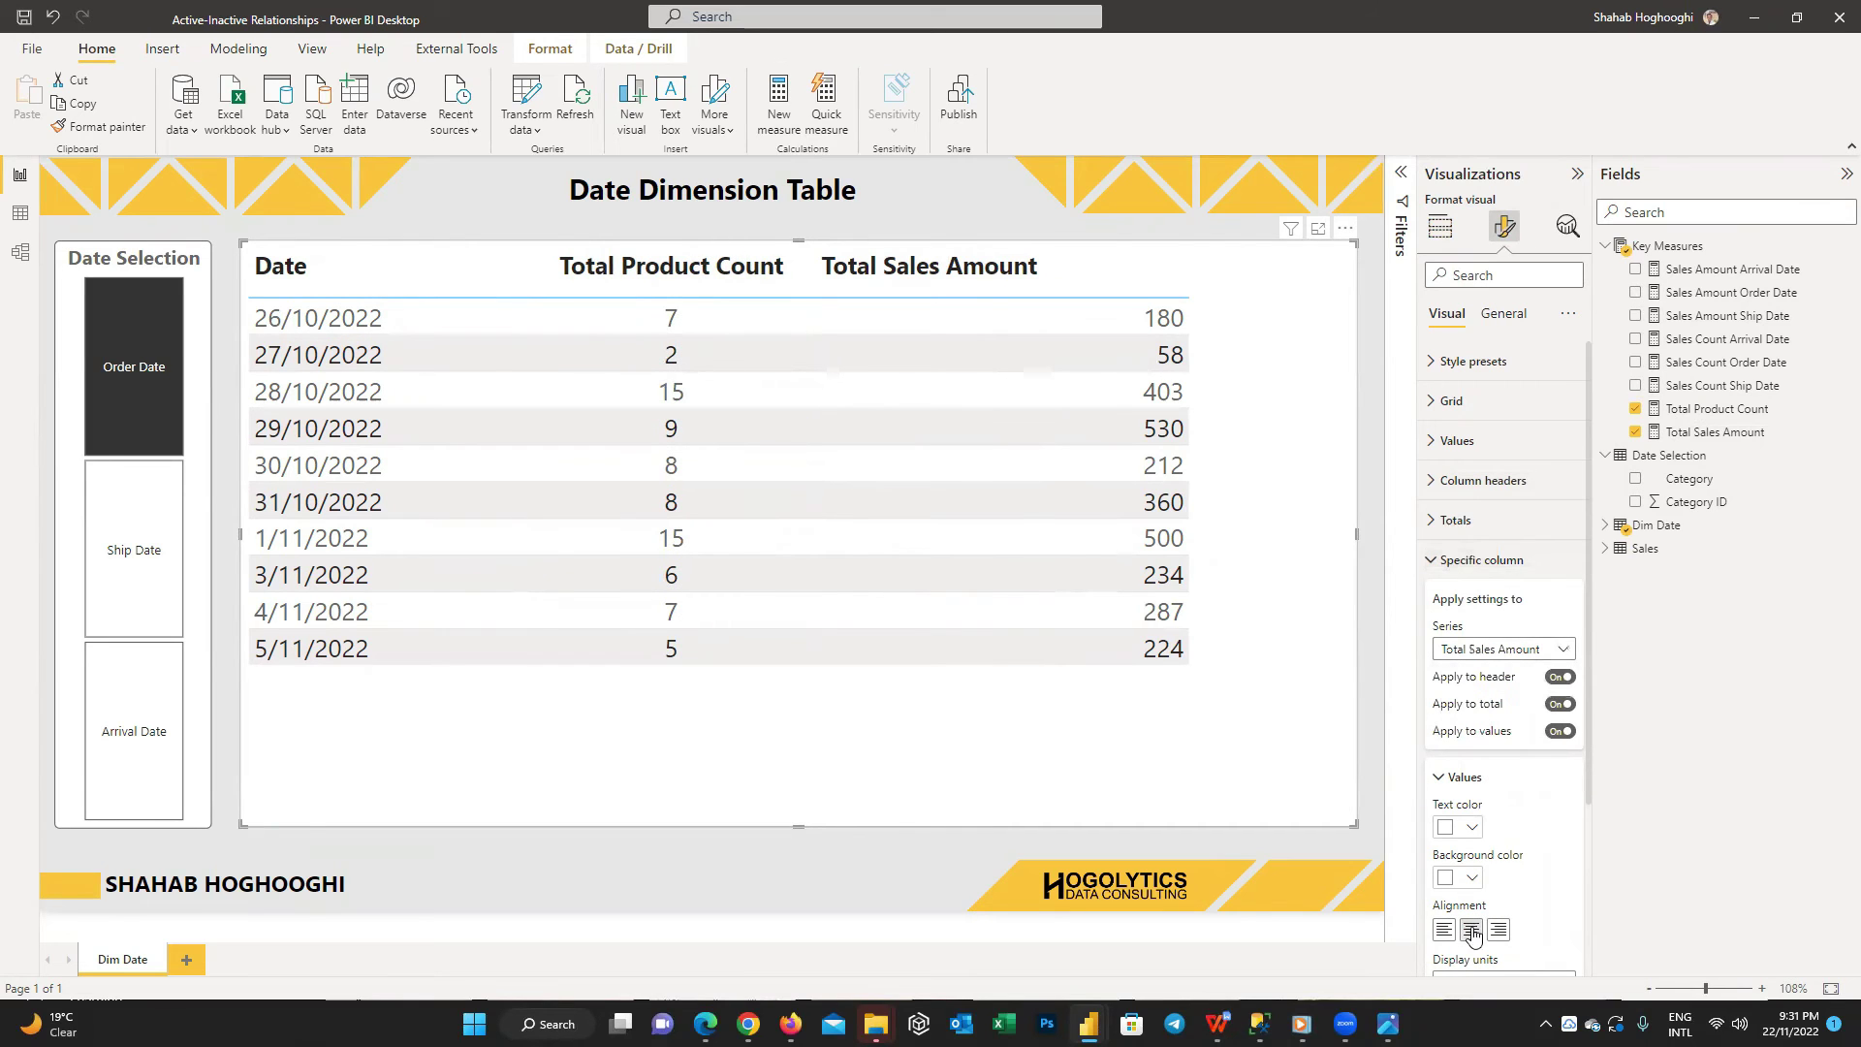
left_click(1471, 929)
left_click(1481, 559)
left_click(1503, 314)
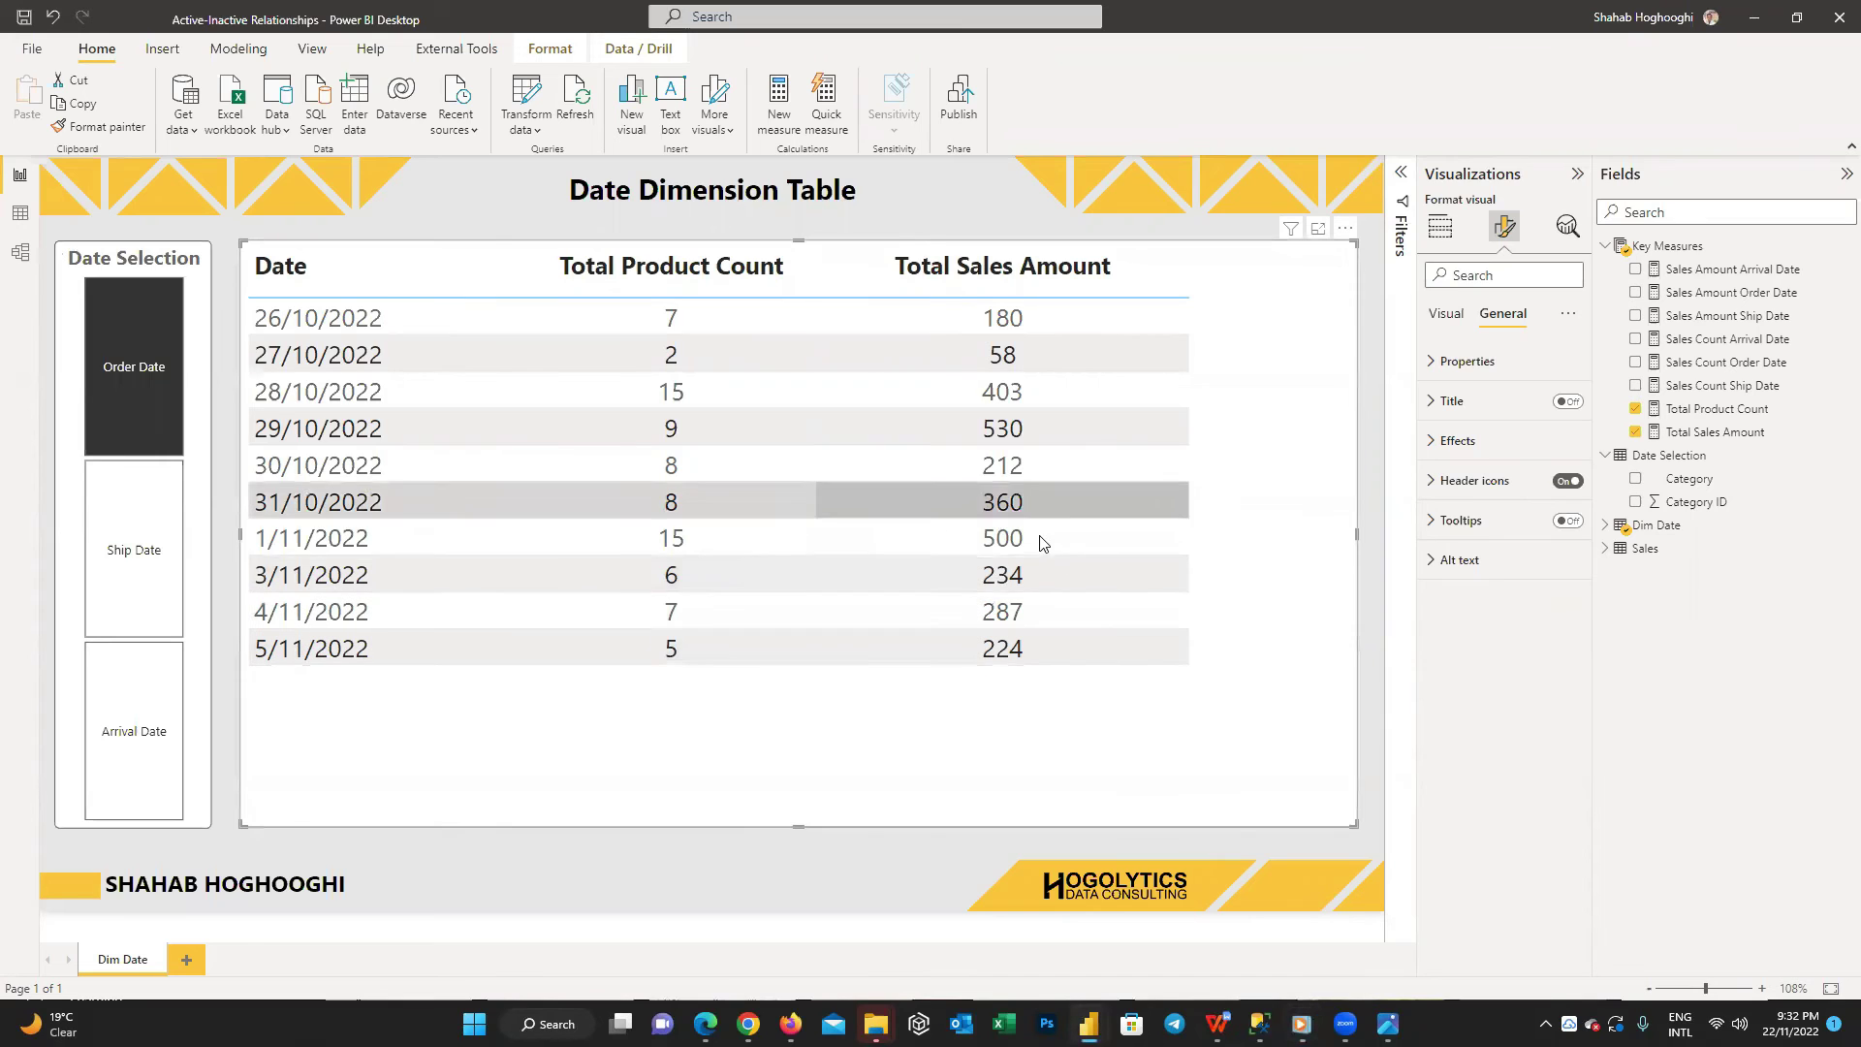
- Add measure Table Title = IF(SELECTEDVALUE('Date Selection'[Category]) = "Order Date", "Sales by Order Date", (IF(SELECTEDVALUE('Date Selection'[Category]) = "Ship Date", "Sales by Ship Date", "Sales by Arrival Date")))
left_click(1669, 246)
left_click(409, 117)
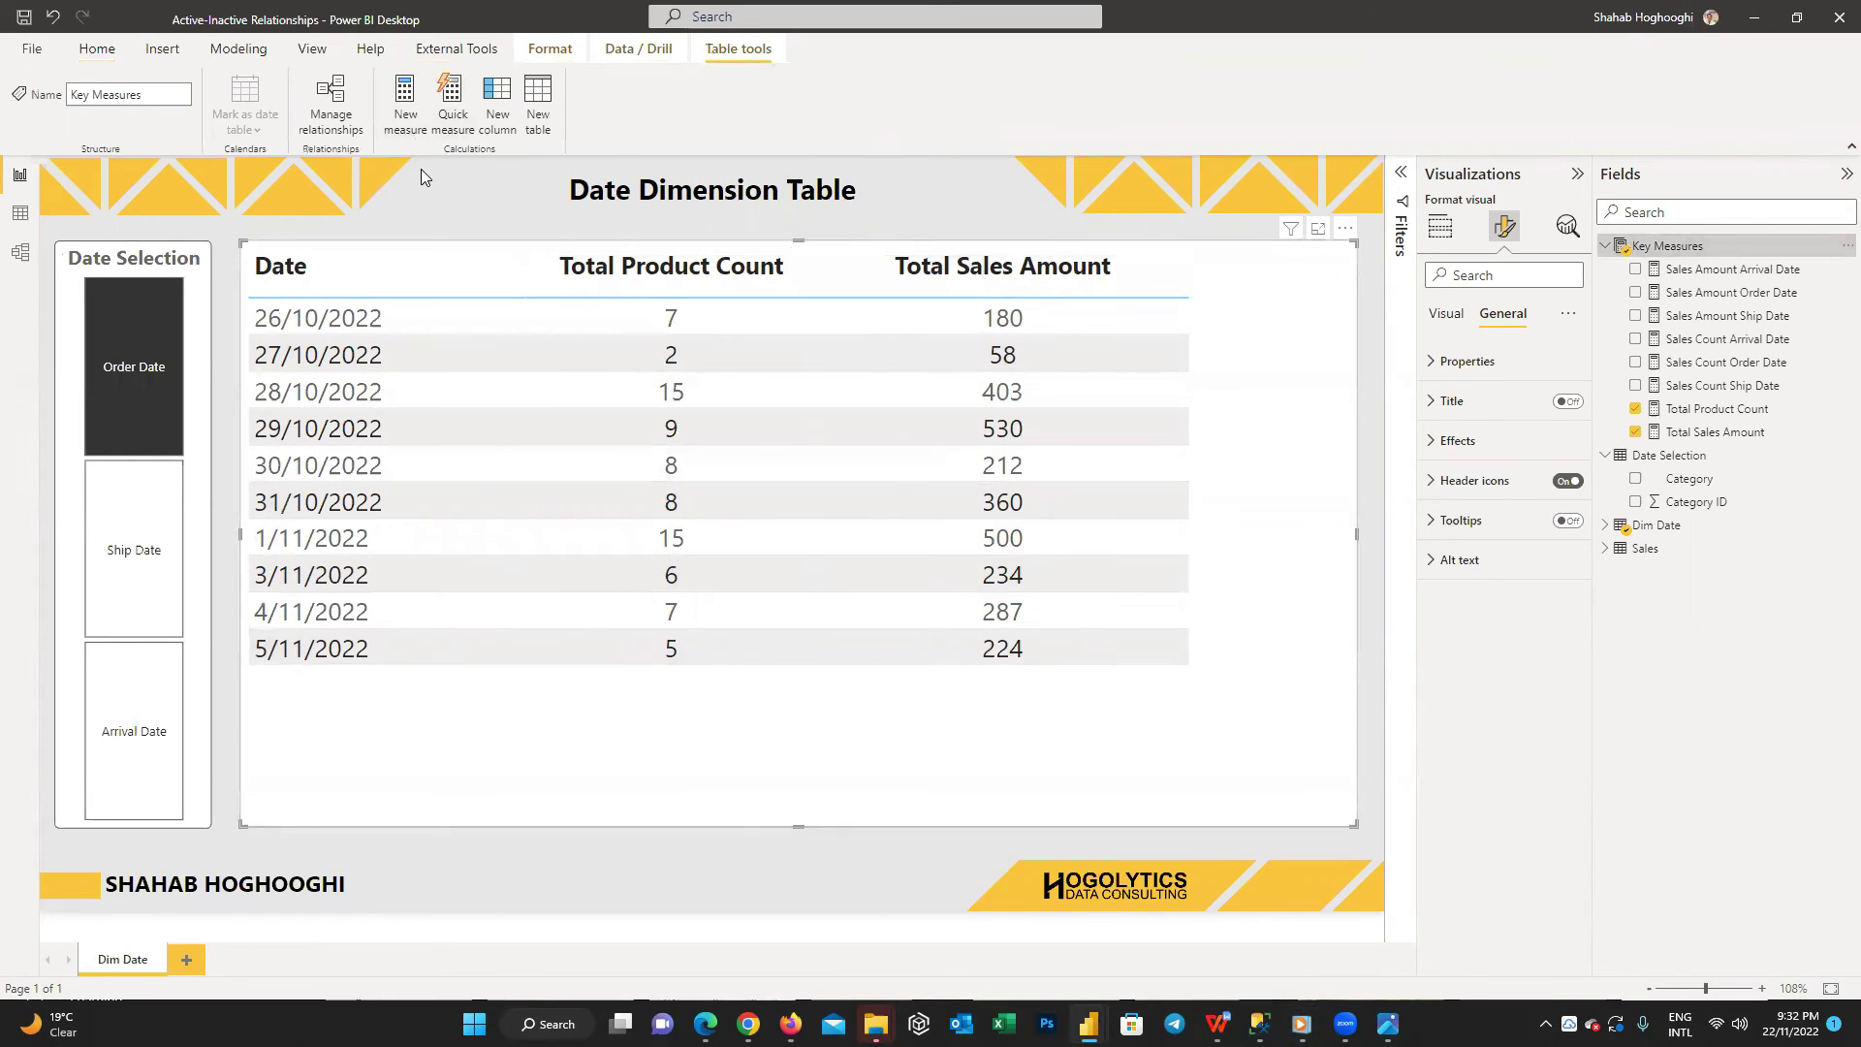
type("Table Title = IF(SELECTEDVALUE('Date Selection'[Category]) = \"Order Date\", \"Sales by Order Date\",                  (IF(SELECTEDVALUE('Date Selection'[Category]) = \"Ship Date\", \"Sales by Ship Date\",                   \"Sales by Arrival Date\"))                 )")
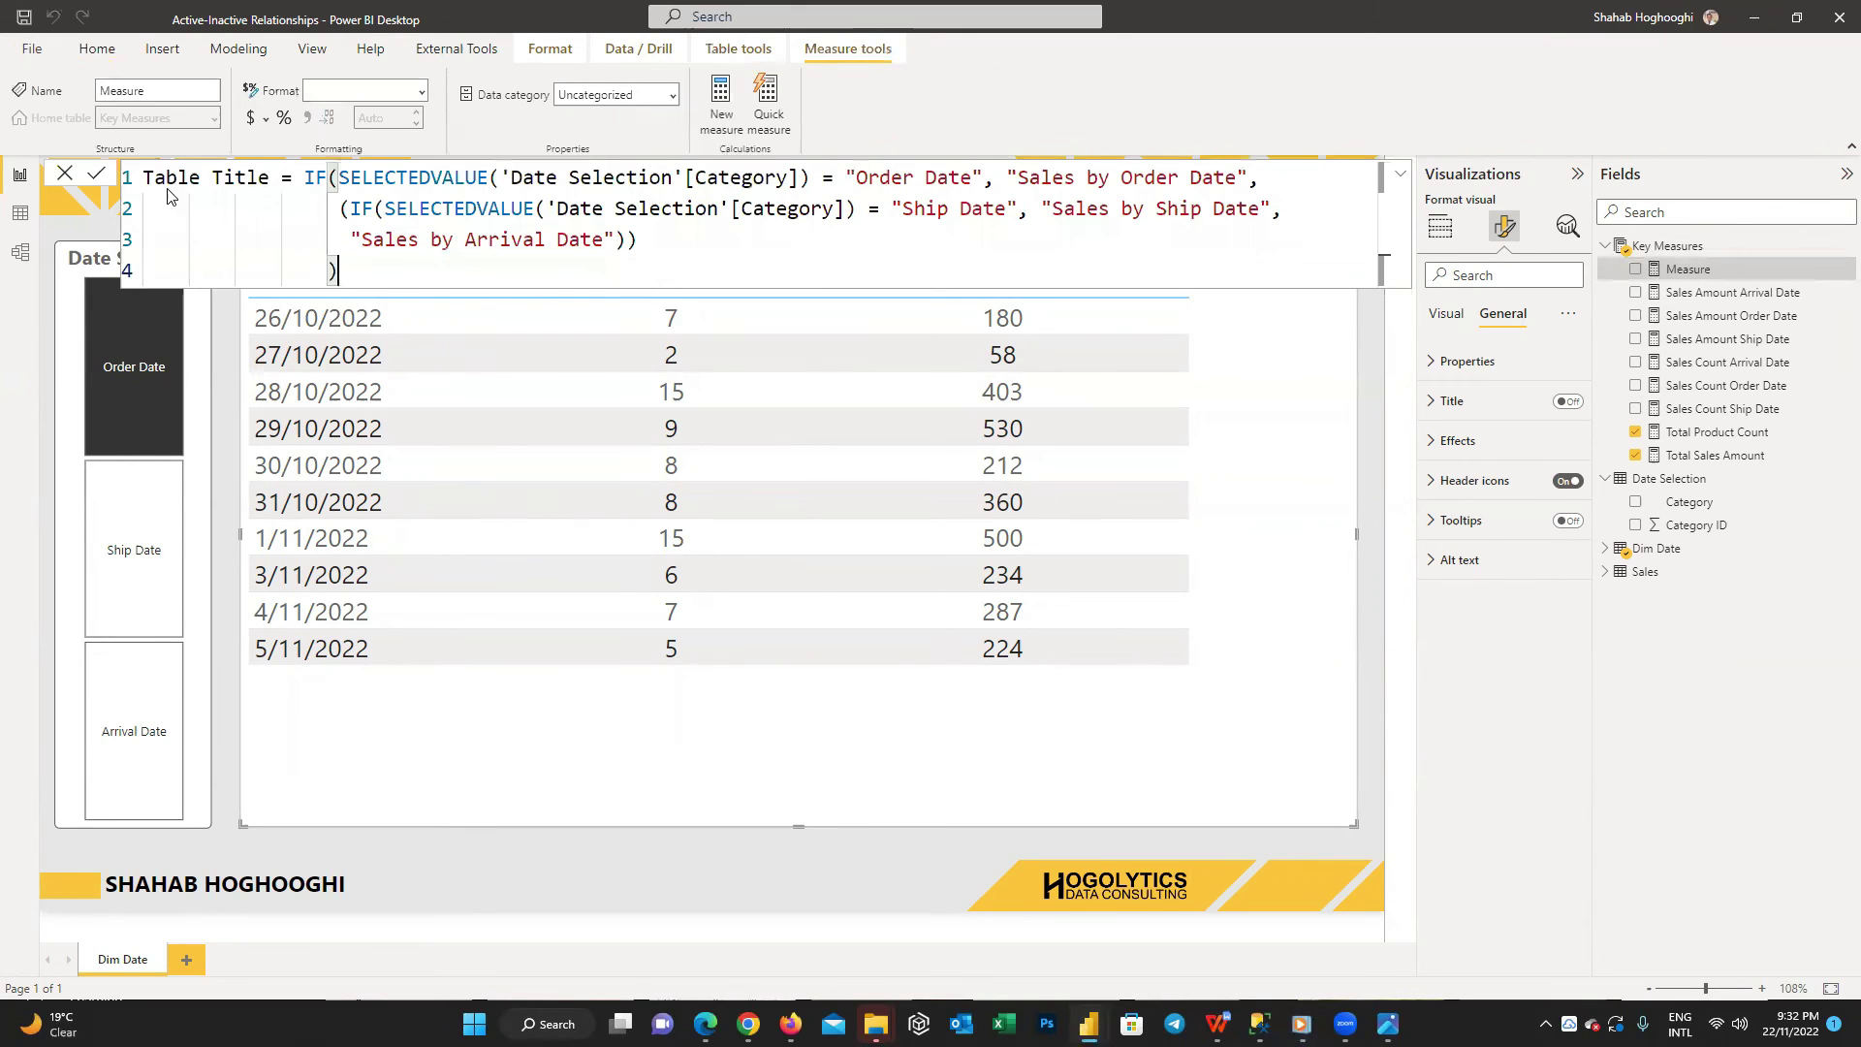
left_click(96, 174)
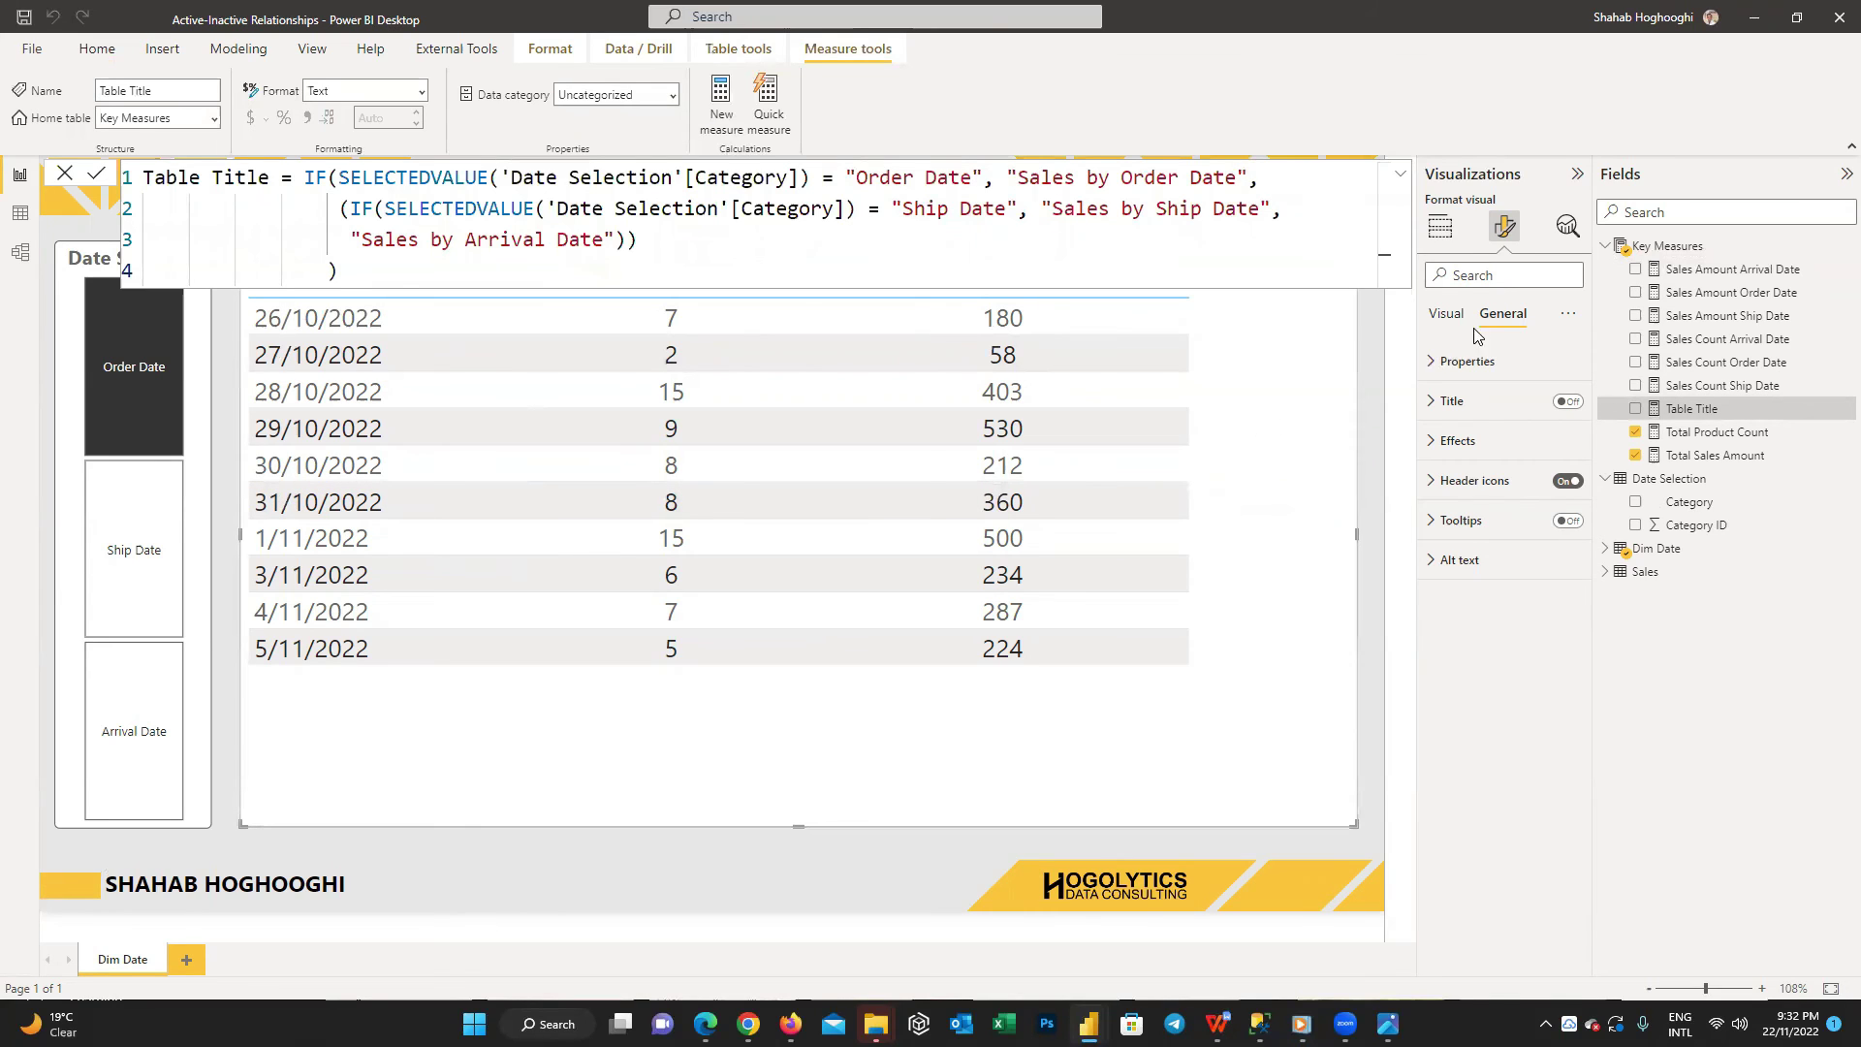
- Turn on the table visual's title and base its text on the Table Title field from Key Measures, using the Field value format style
left_click(1566, 403)
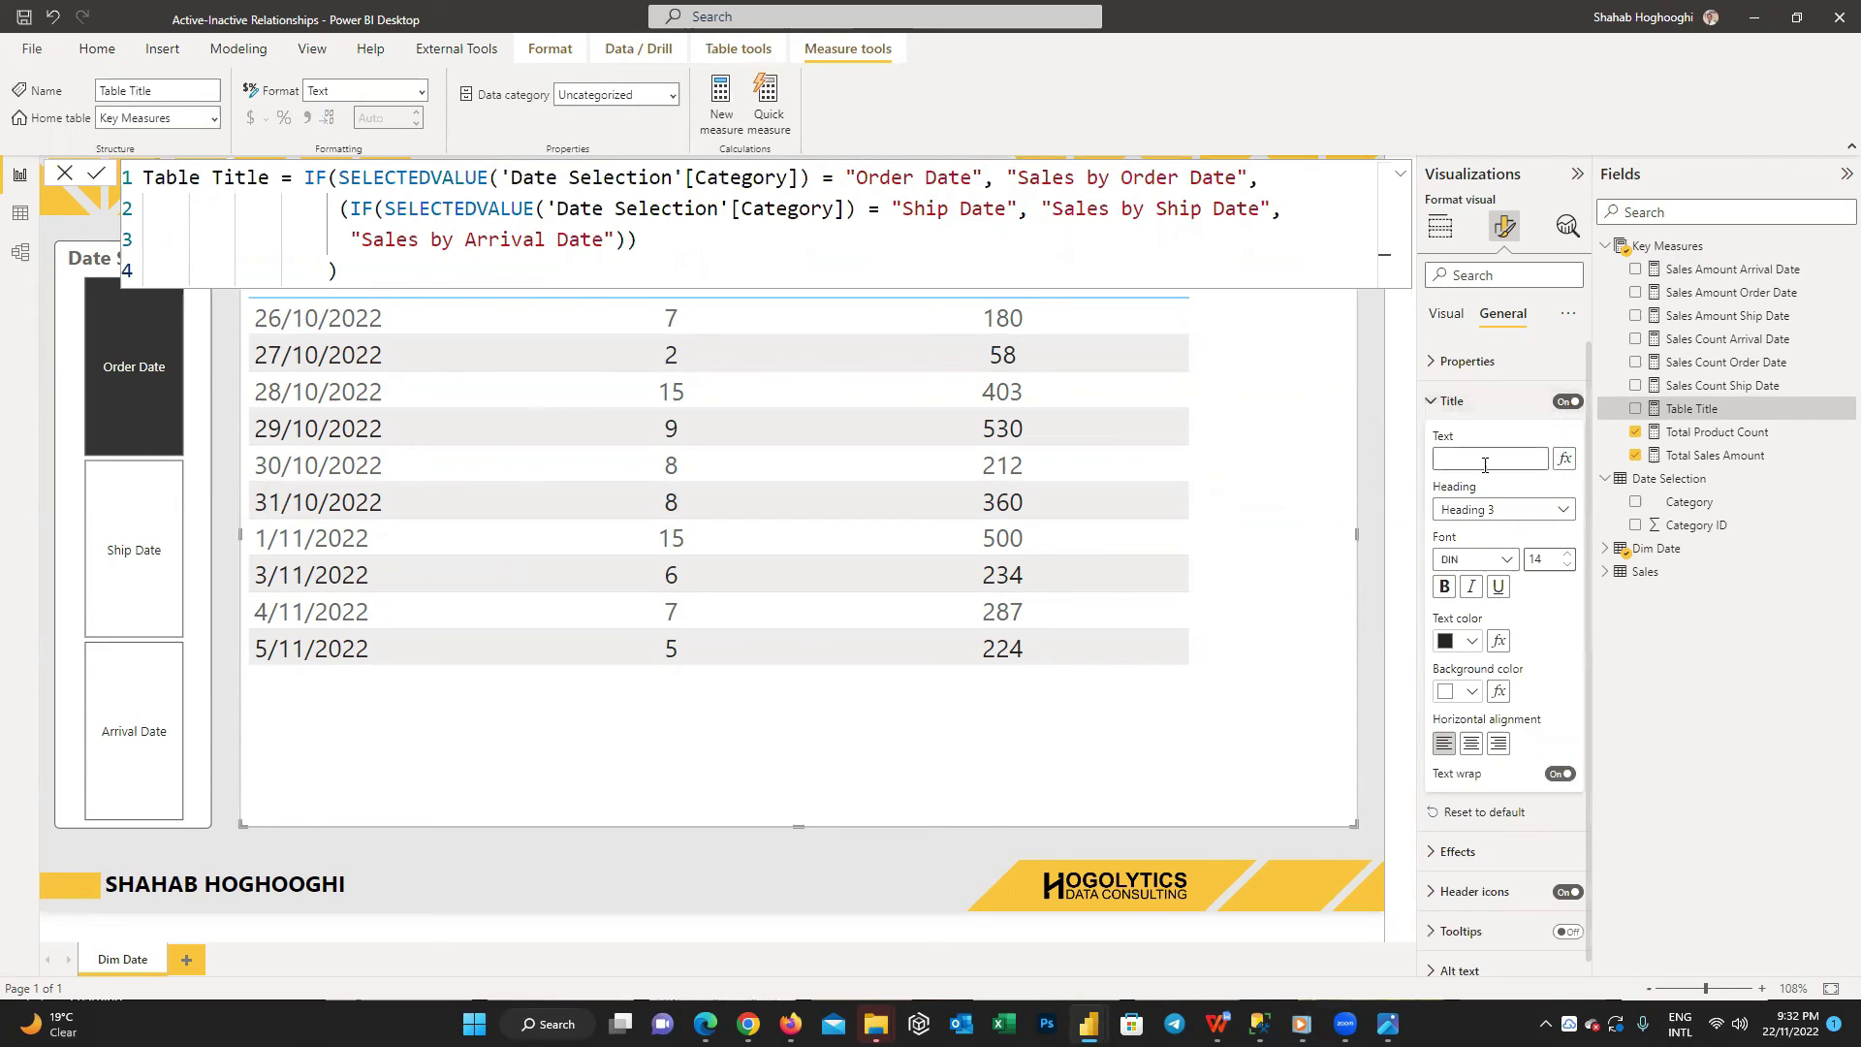
left_click(1563, 458)
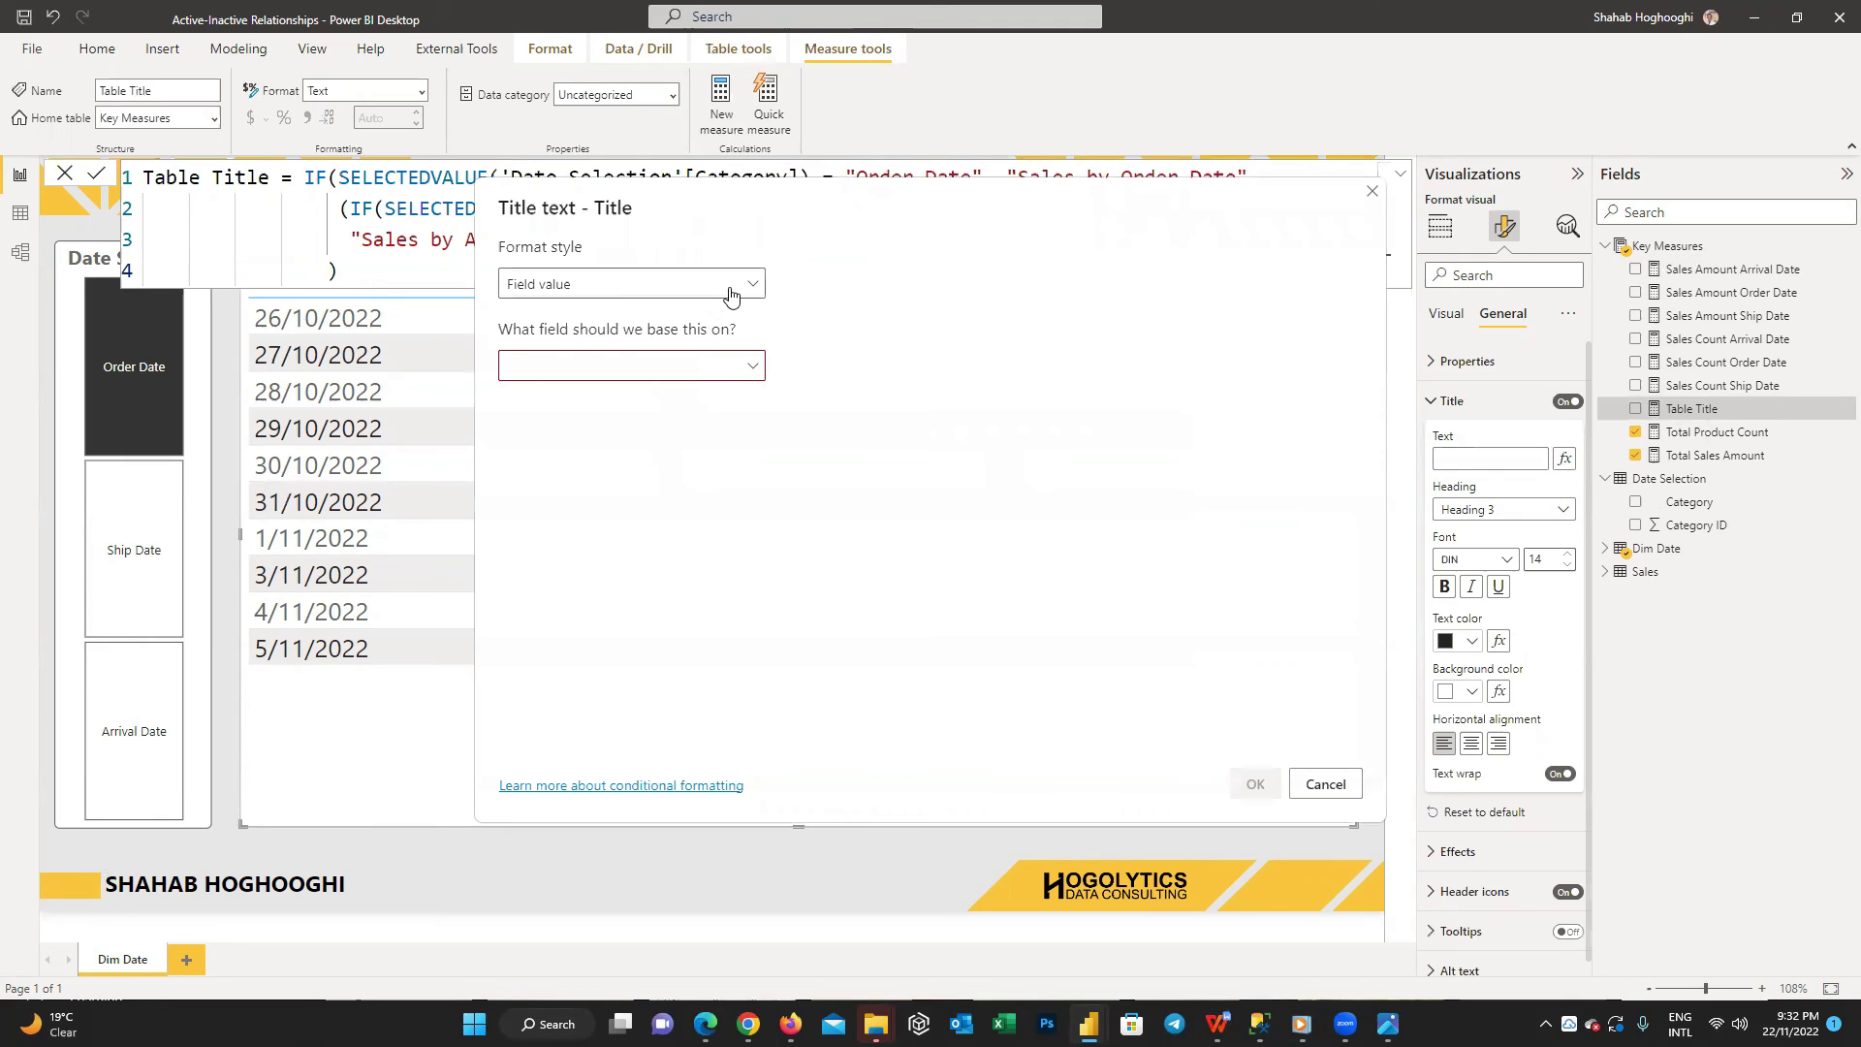
left_click(753, 367)
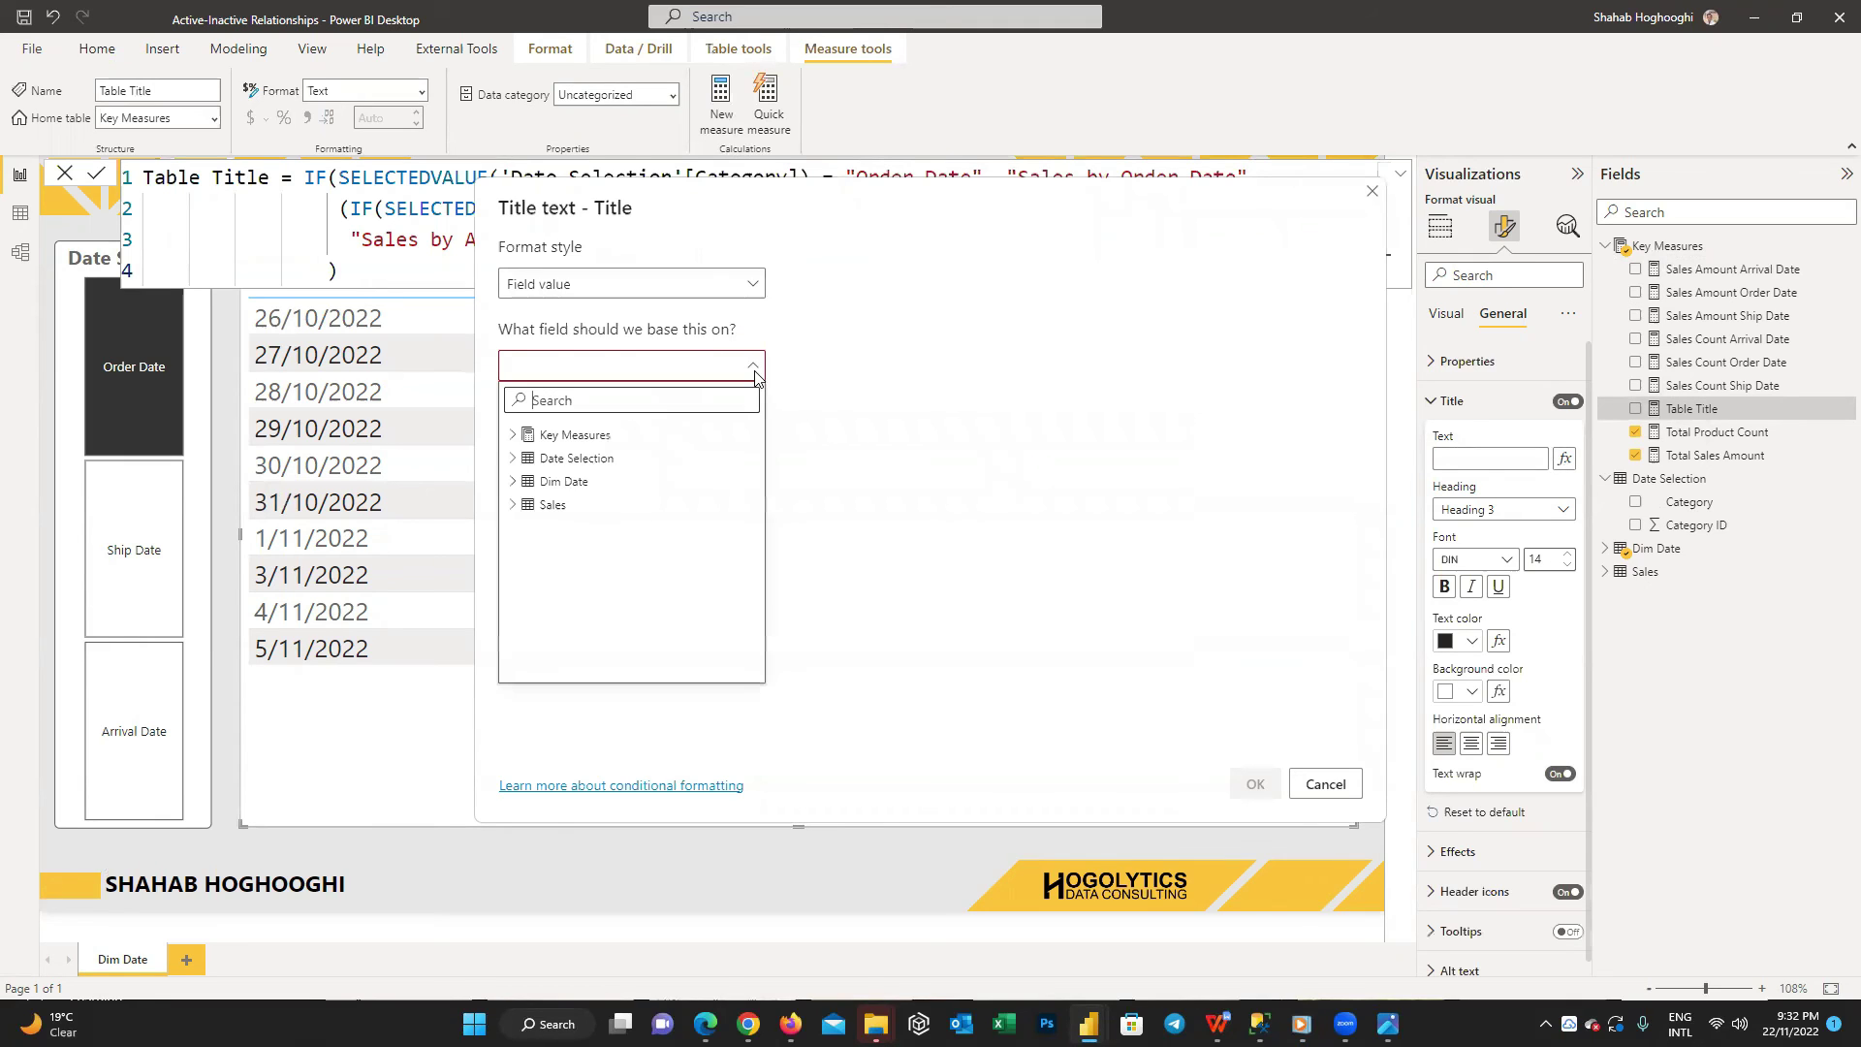
left_click(514, 435)
left_click(556, 599)
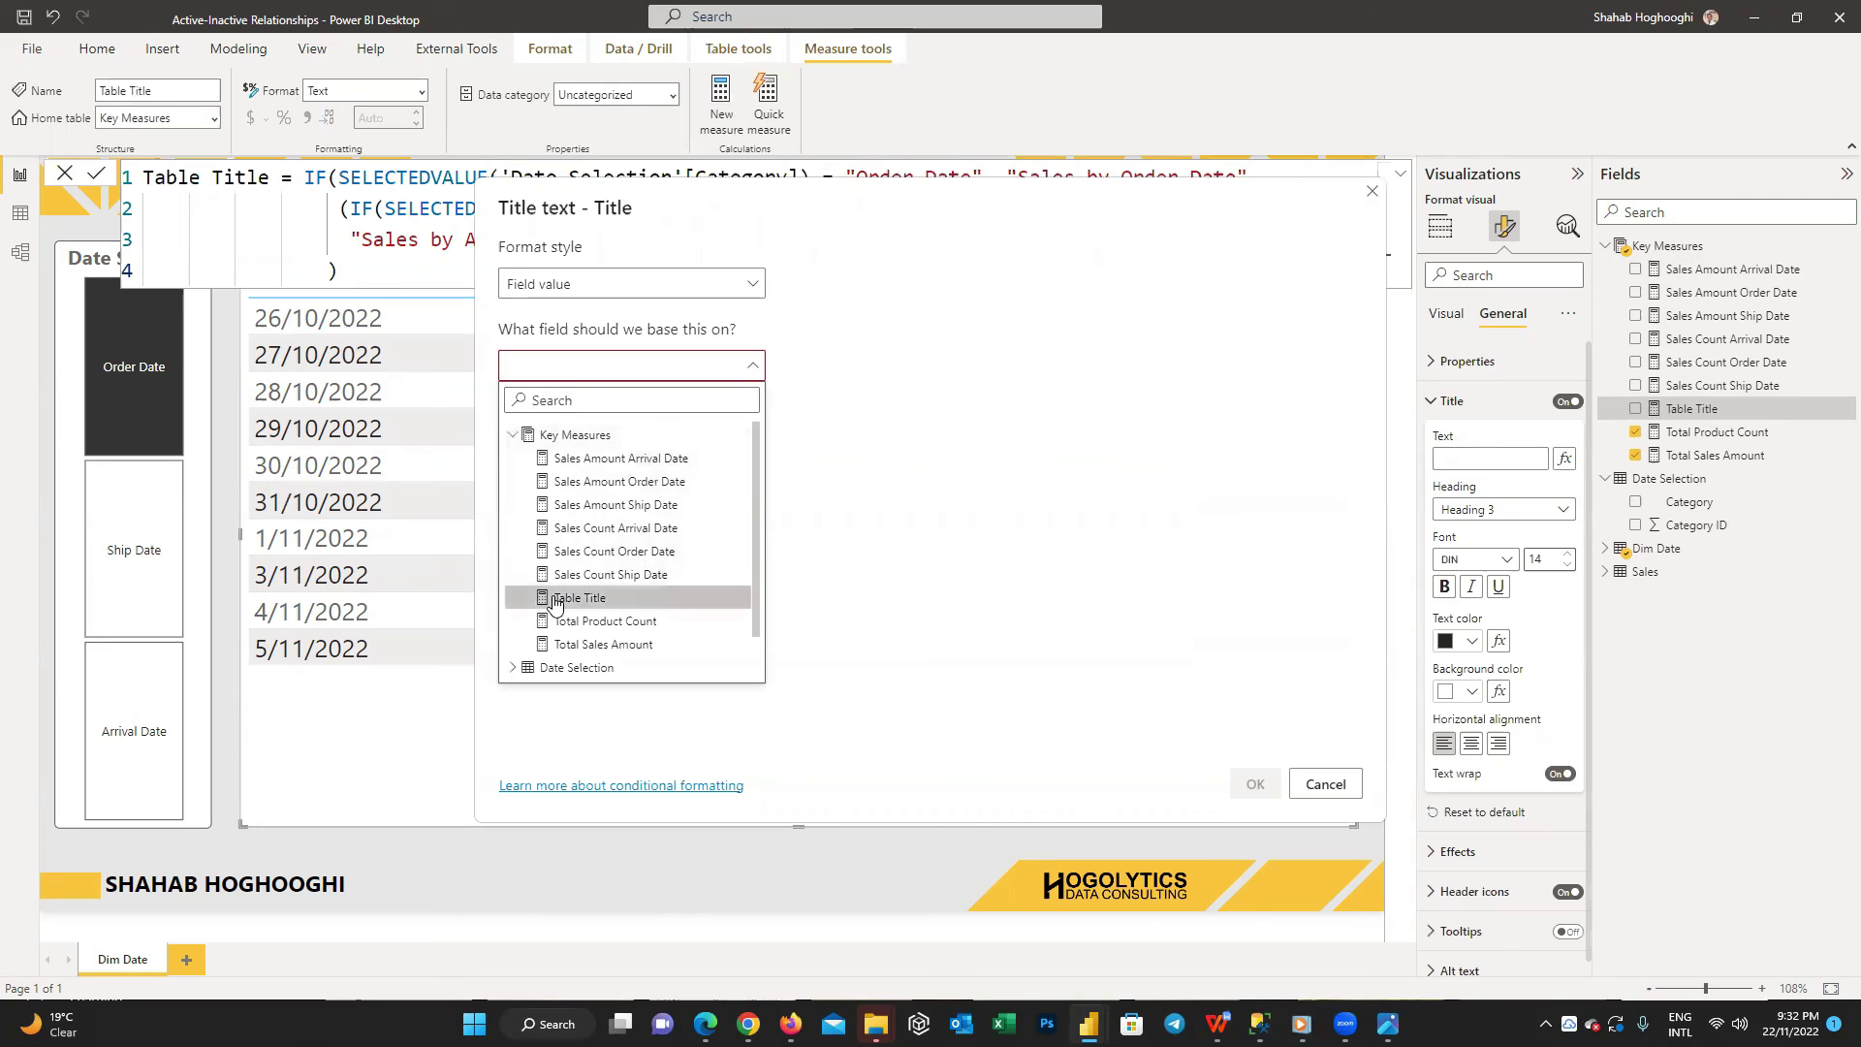
left_click(1268, 793)
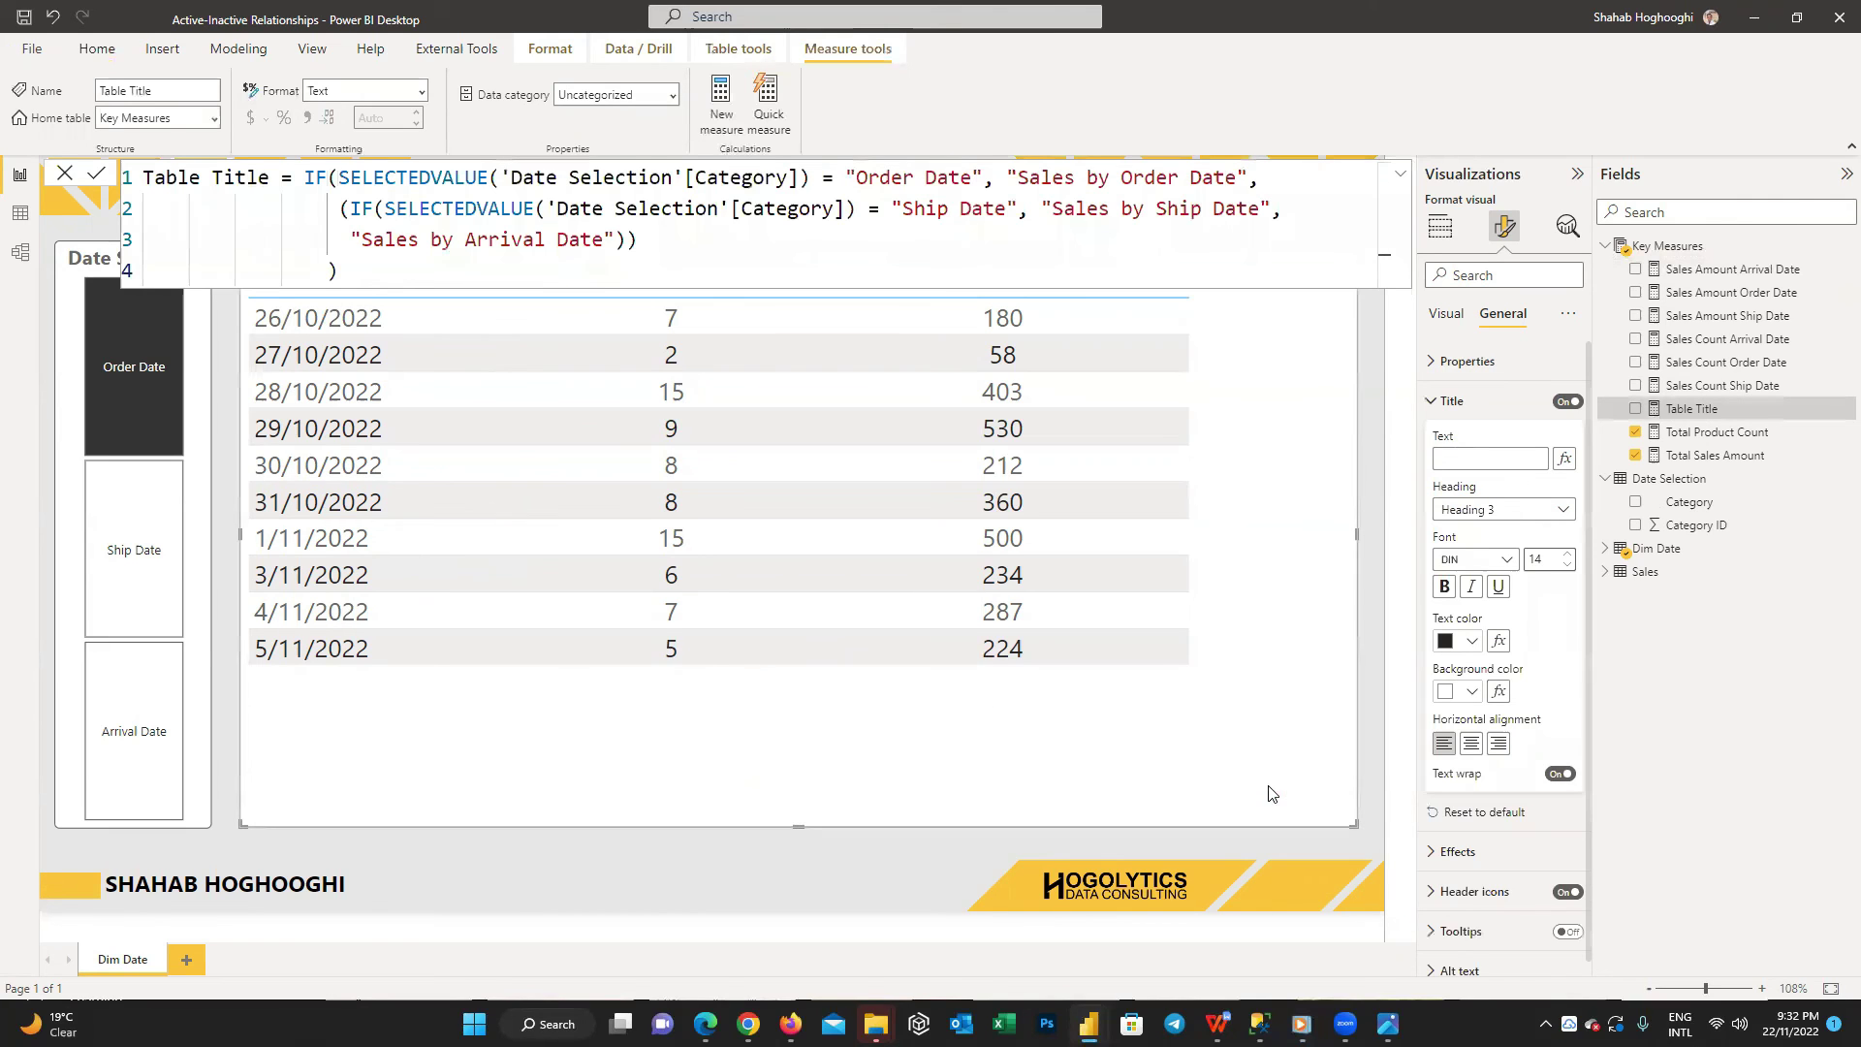
left_click(1397, 179)
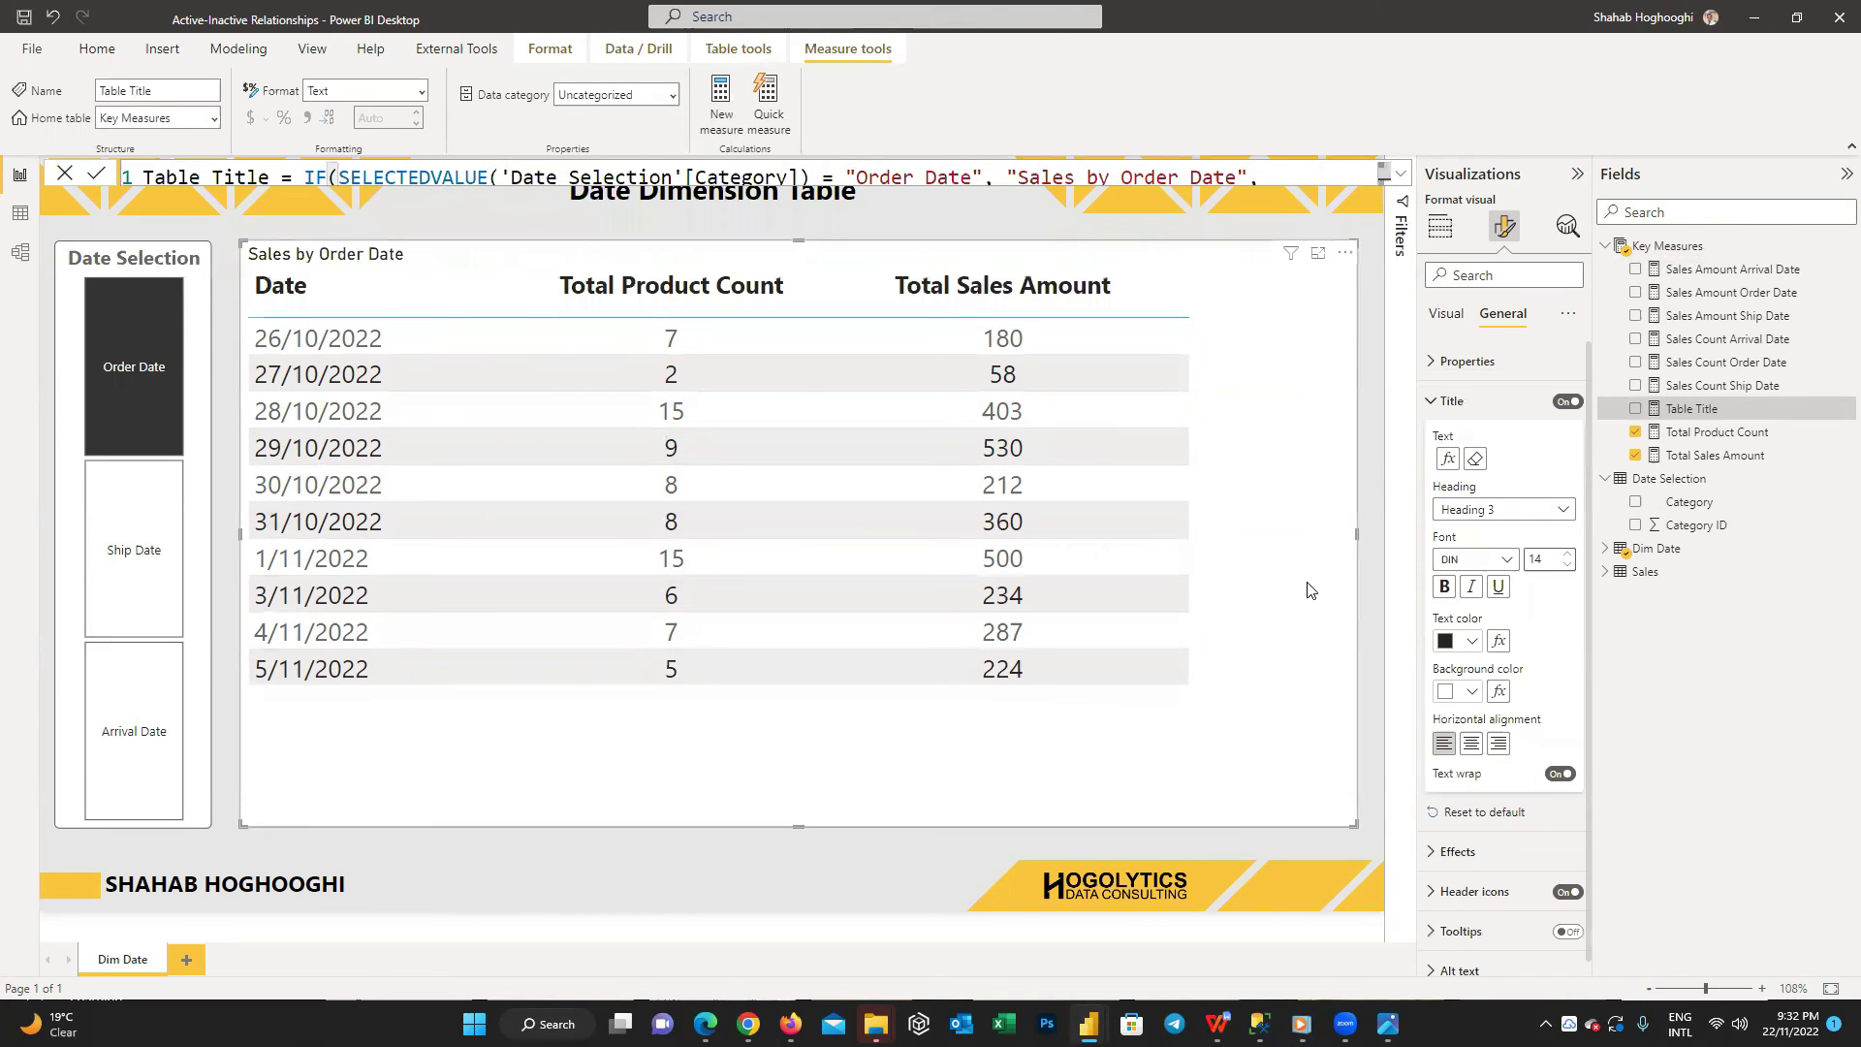
- Restyle the table's title with a bolder font and a dark grey text colour
left_click(1566, 556)
left_click(1566, 555)
left_click(1566, 555)
left_click(1566, 564)
left_click(1566, 564)
left_click(1566, 564)
left_click(1483, 560)
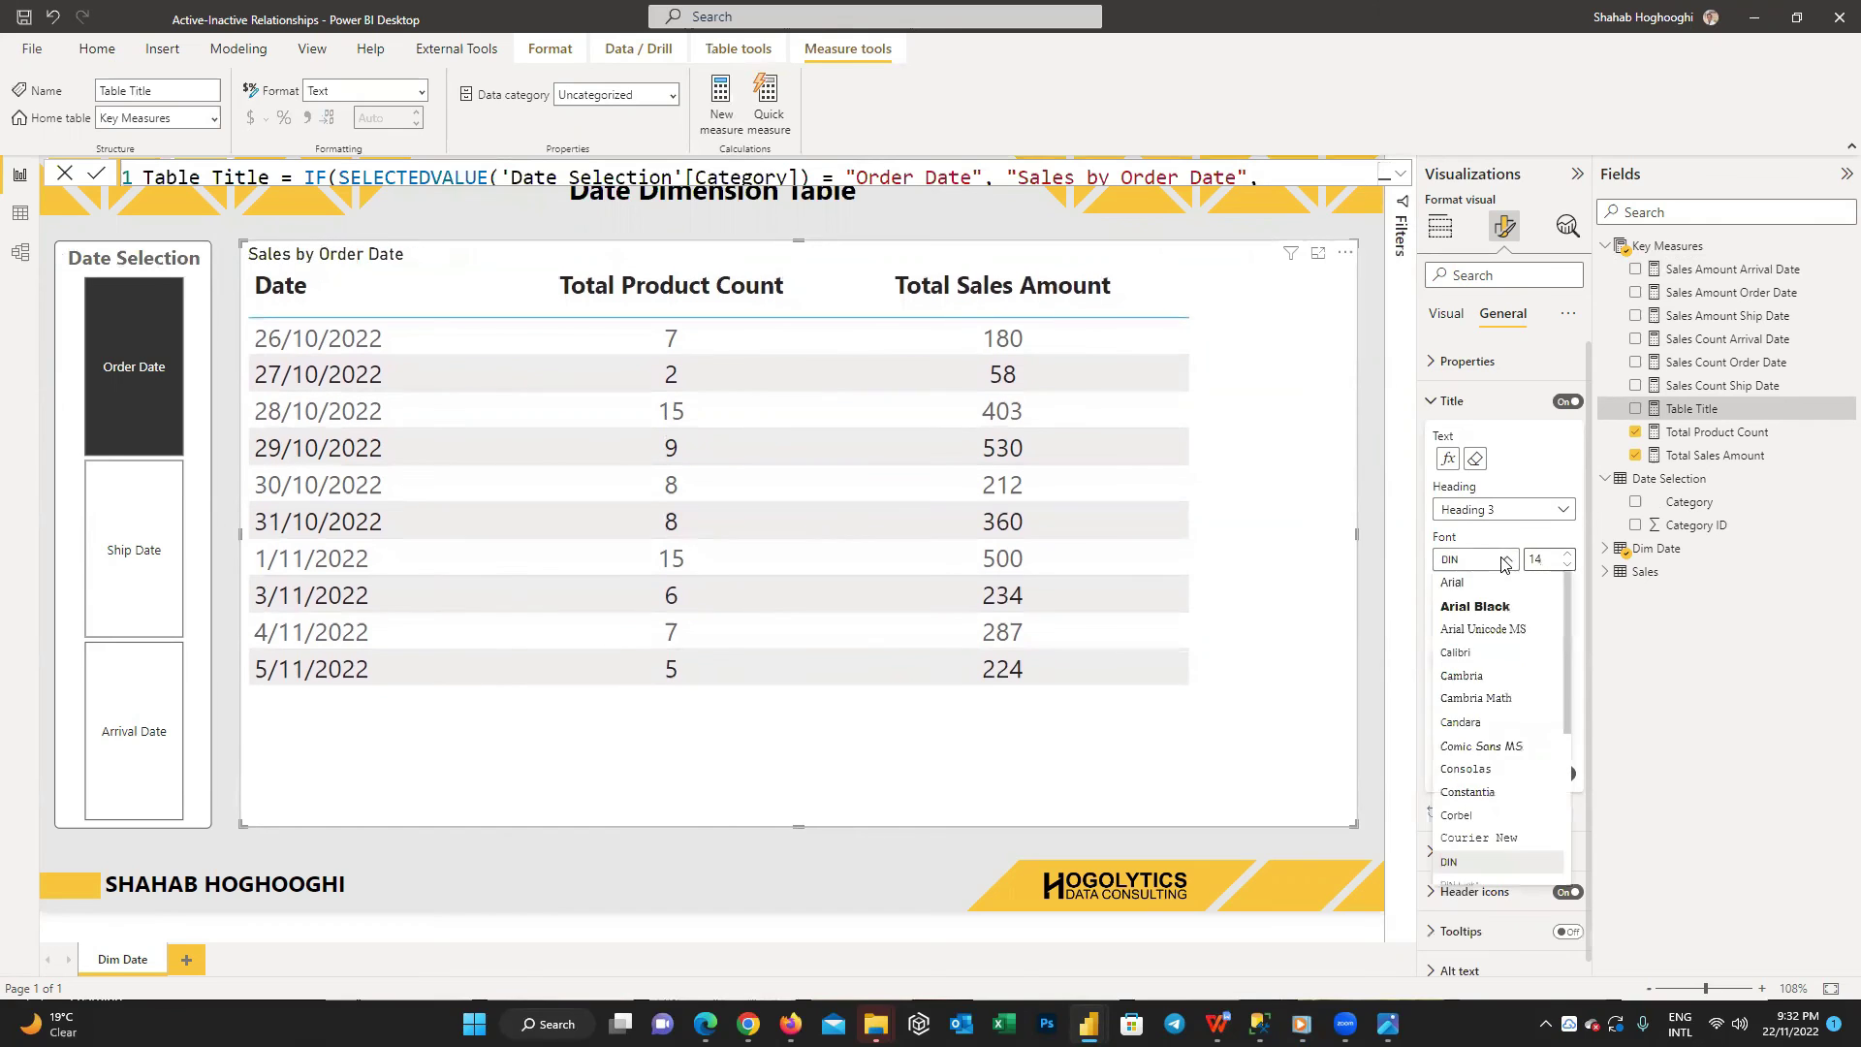
left_click(1480, 836)
left_click(1471, 640)
left_click(1458, 298)
left_click(1442, 405)
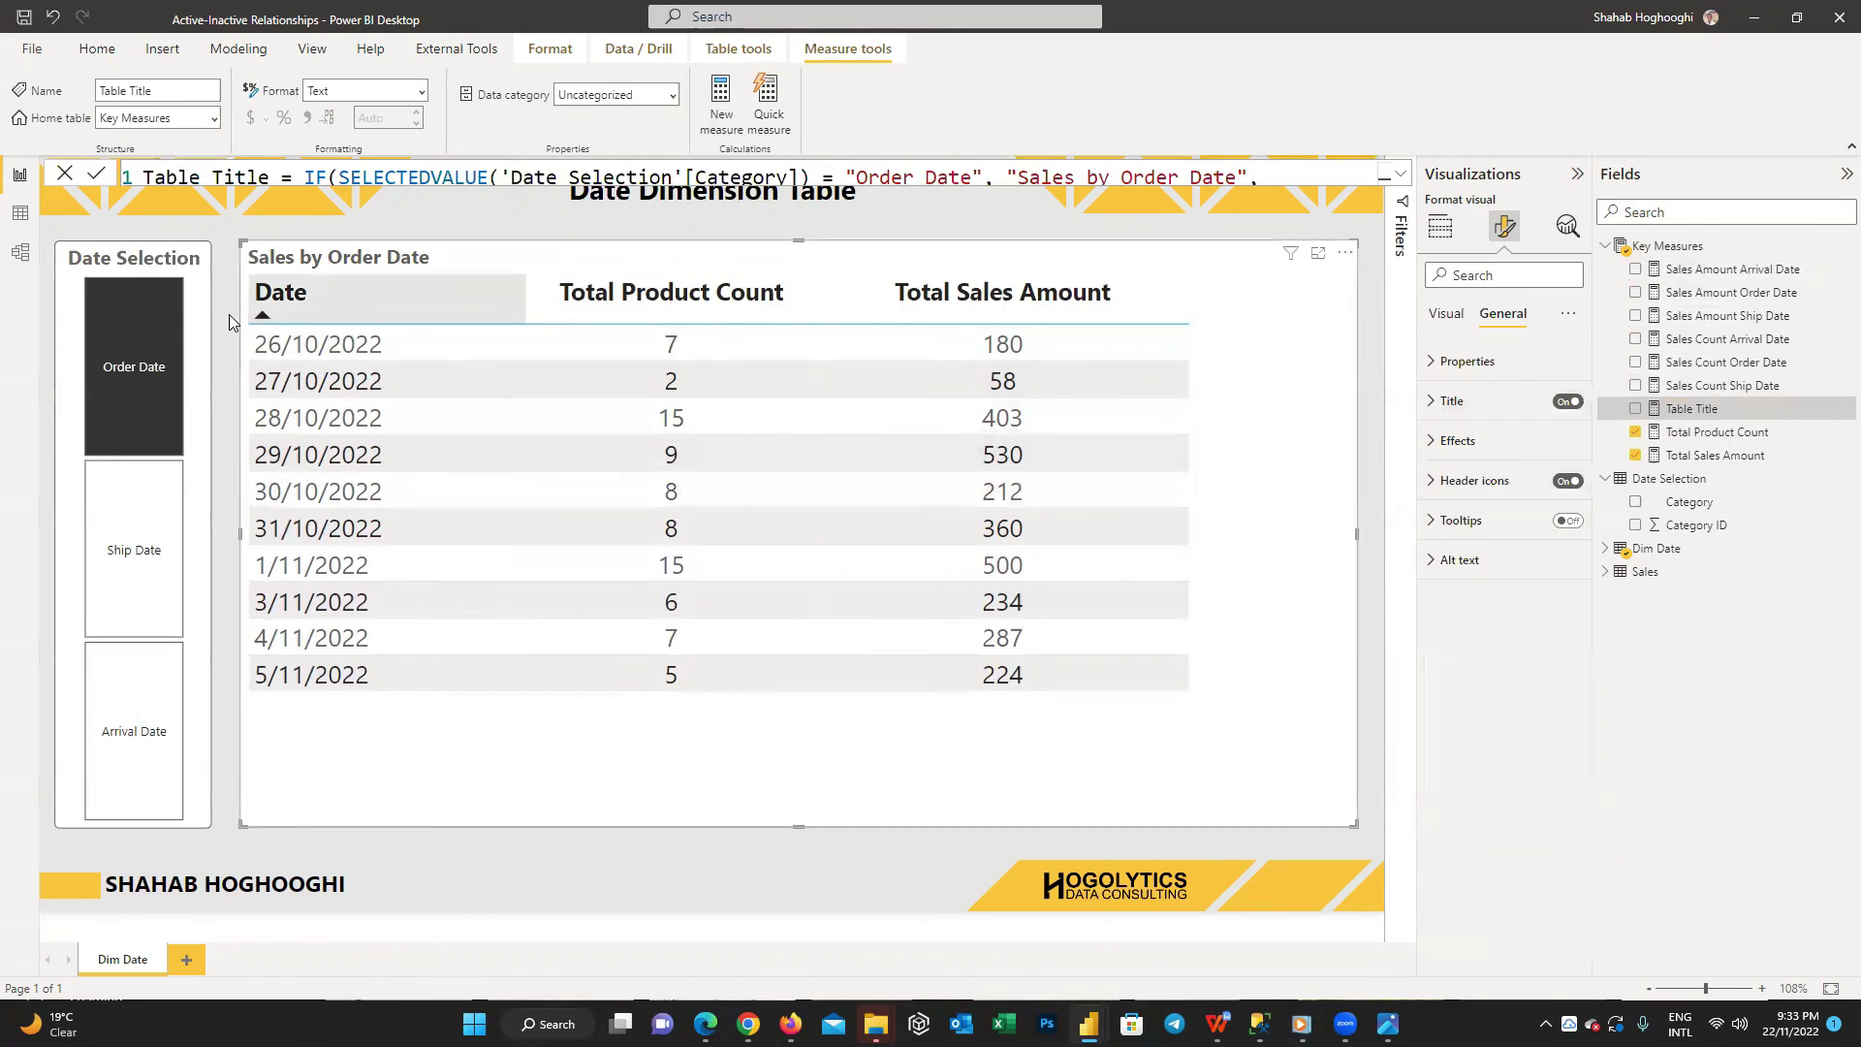
- Switch the Date Selection slicer between Ship Date, Arrival Date and Order Date to check the table's title and totals, ending on Arrival Date
left_click(129, 516)
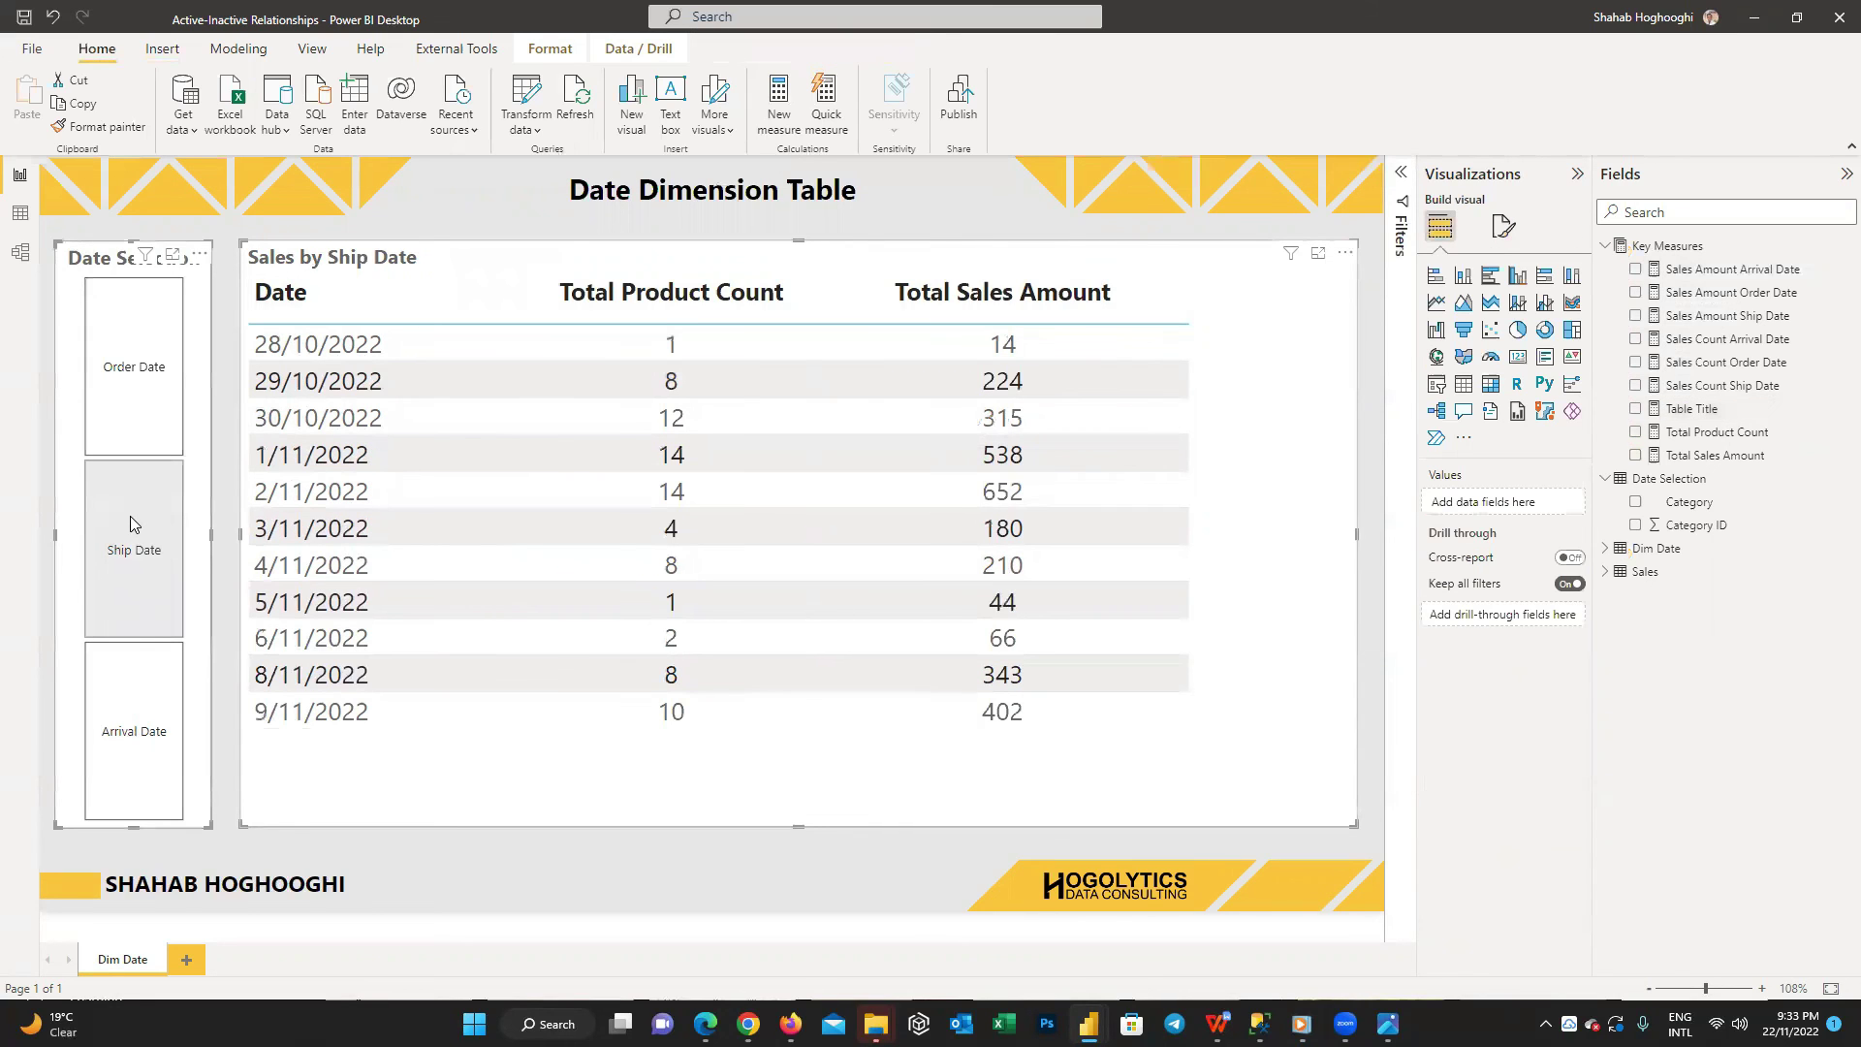
left_click(150, 731)
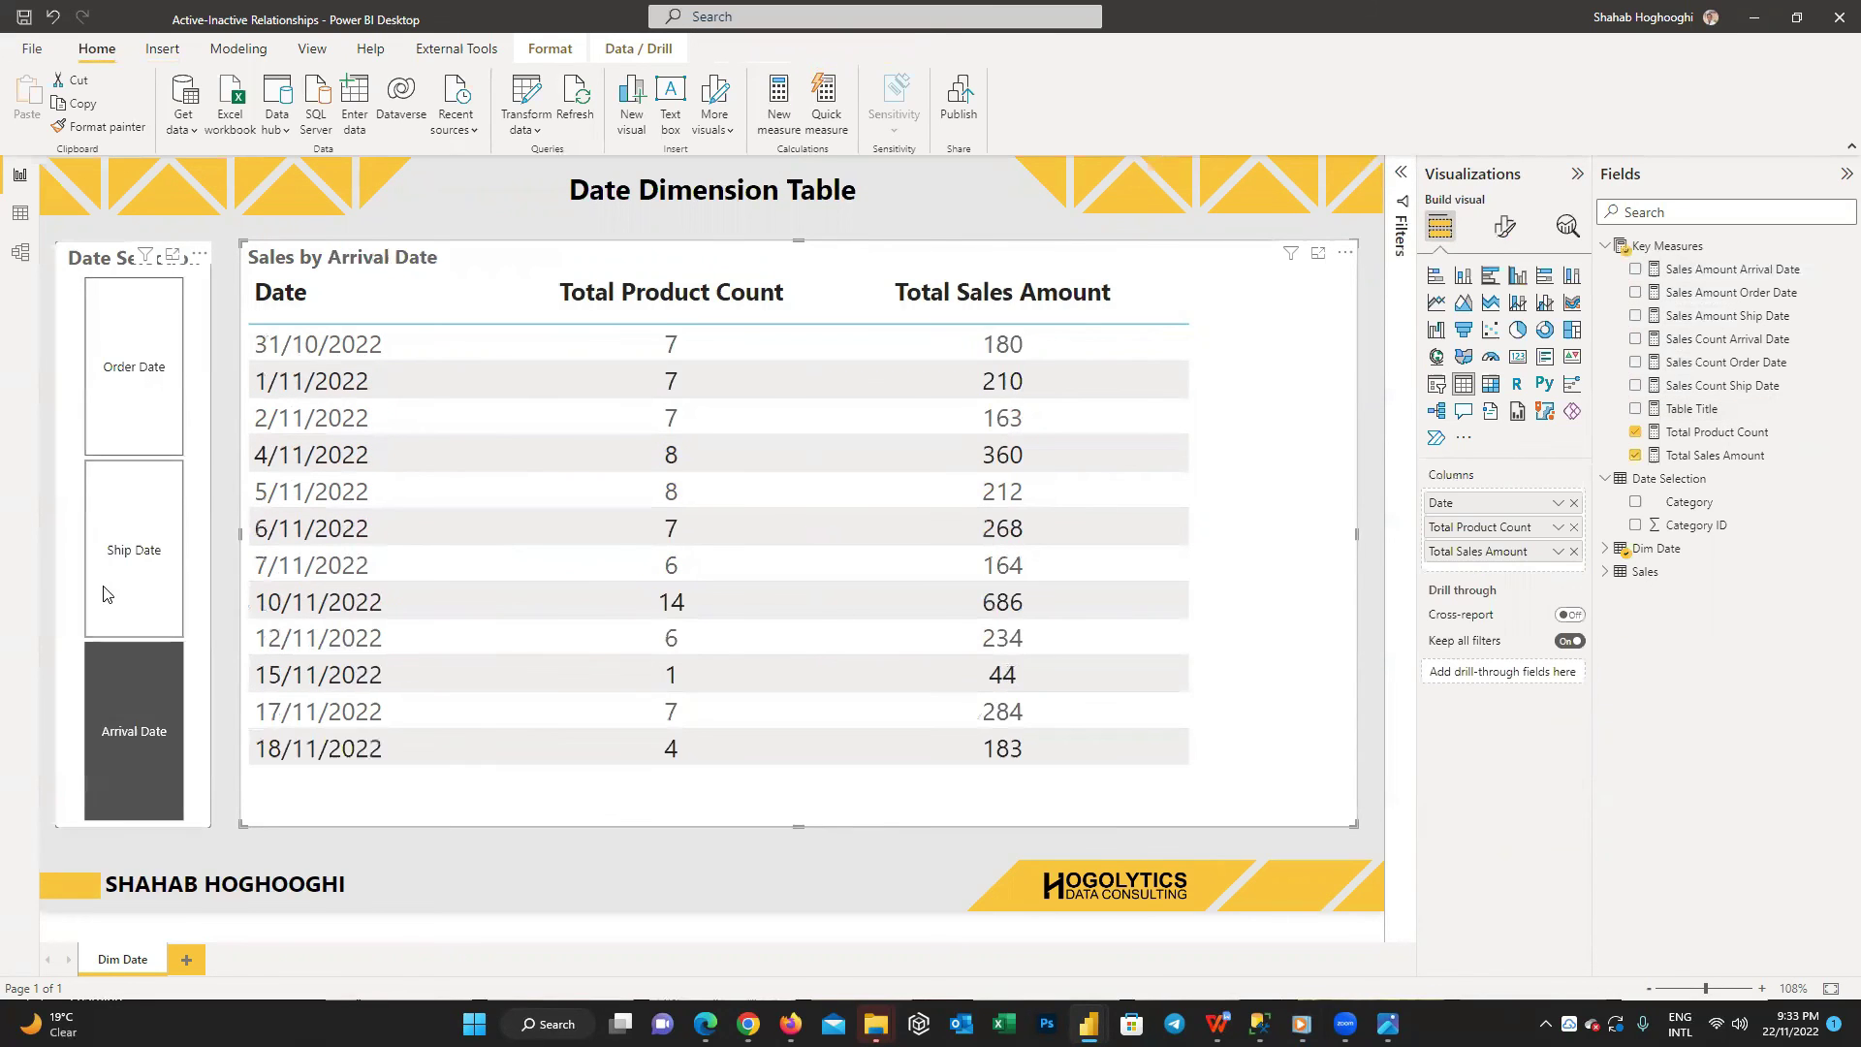
left_click(152, 352)
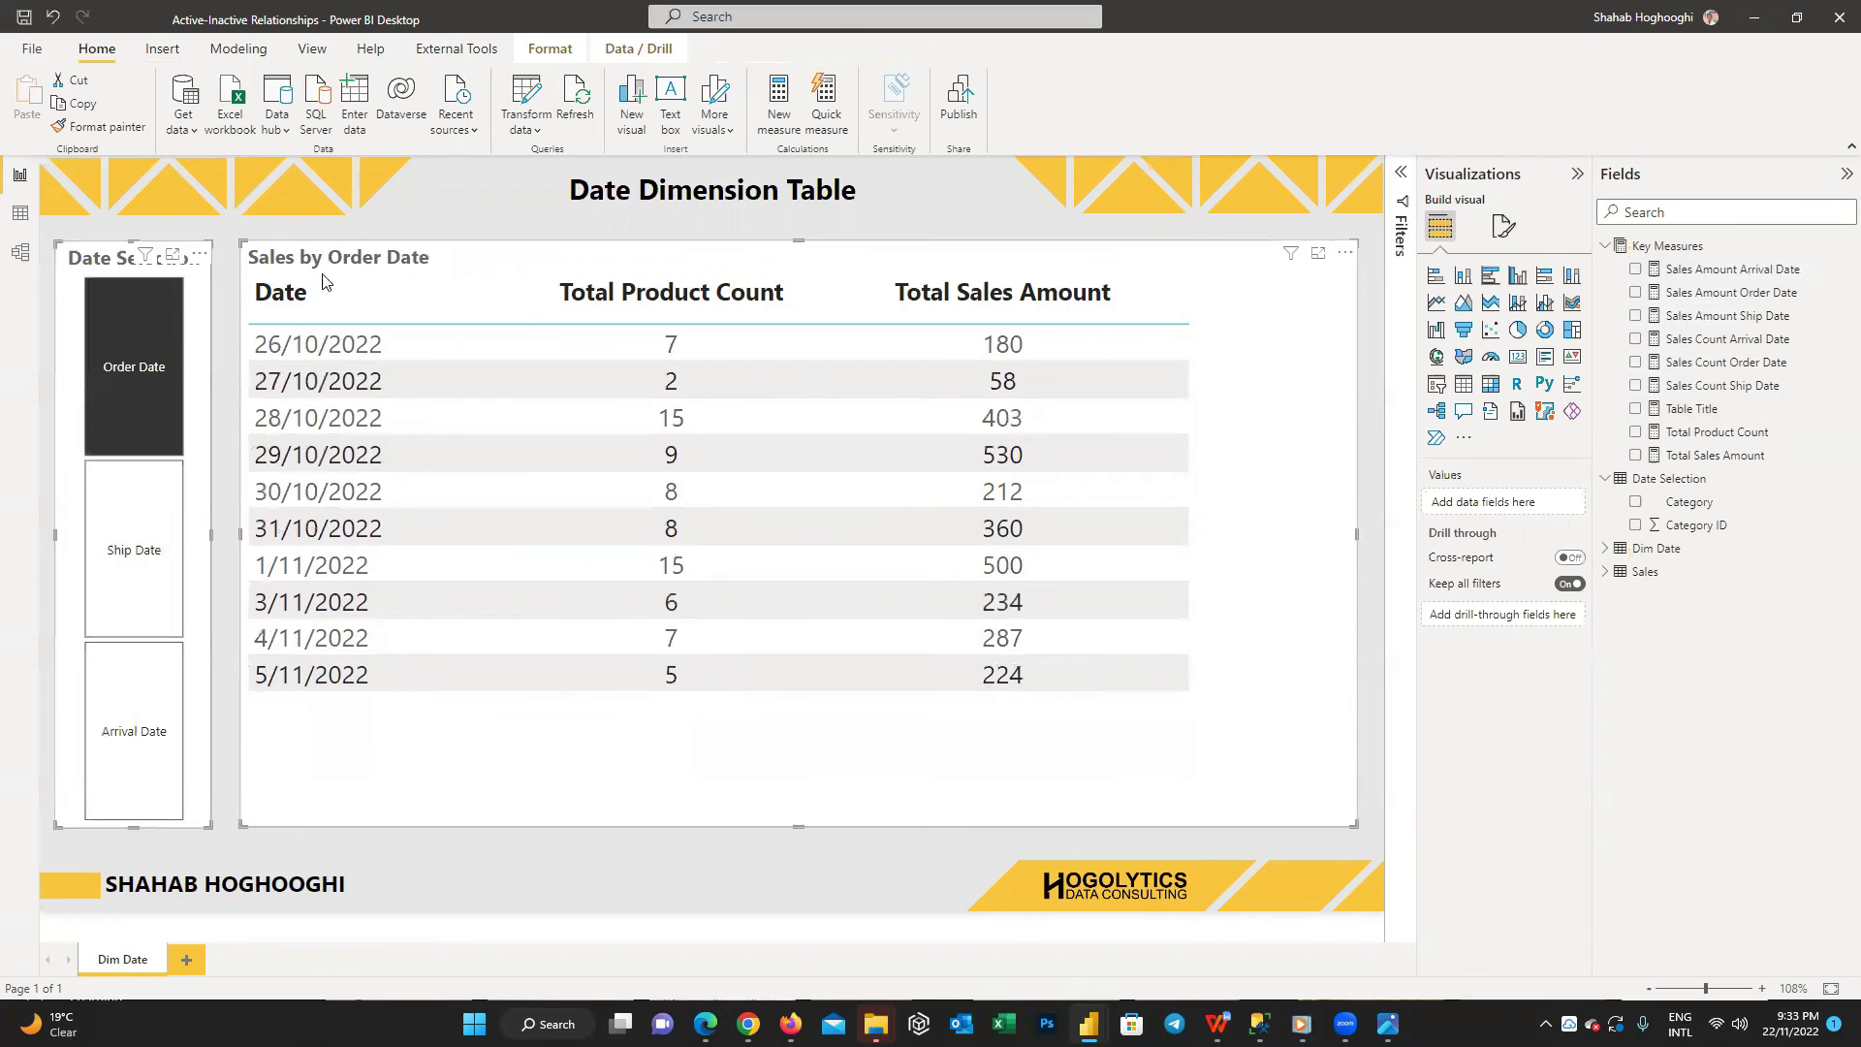
left_click(145, 562)
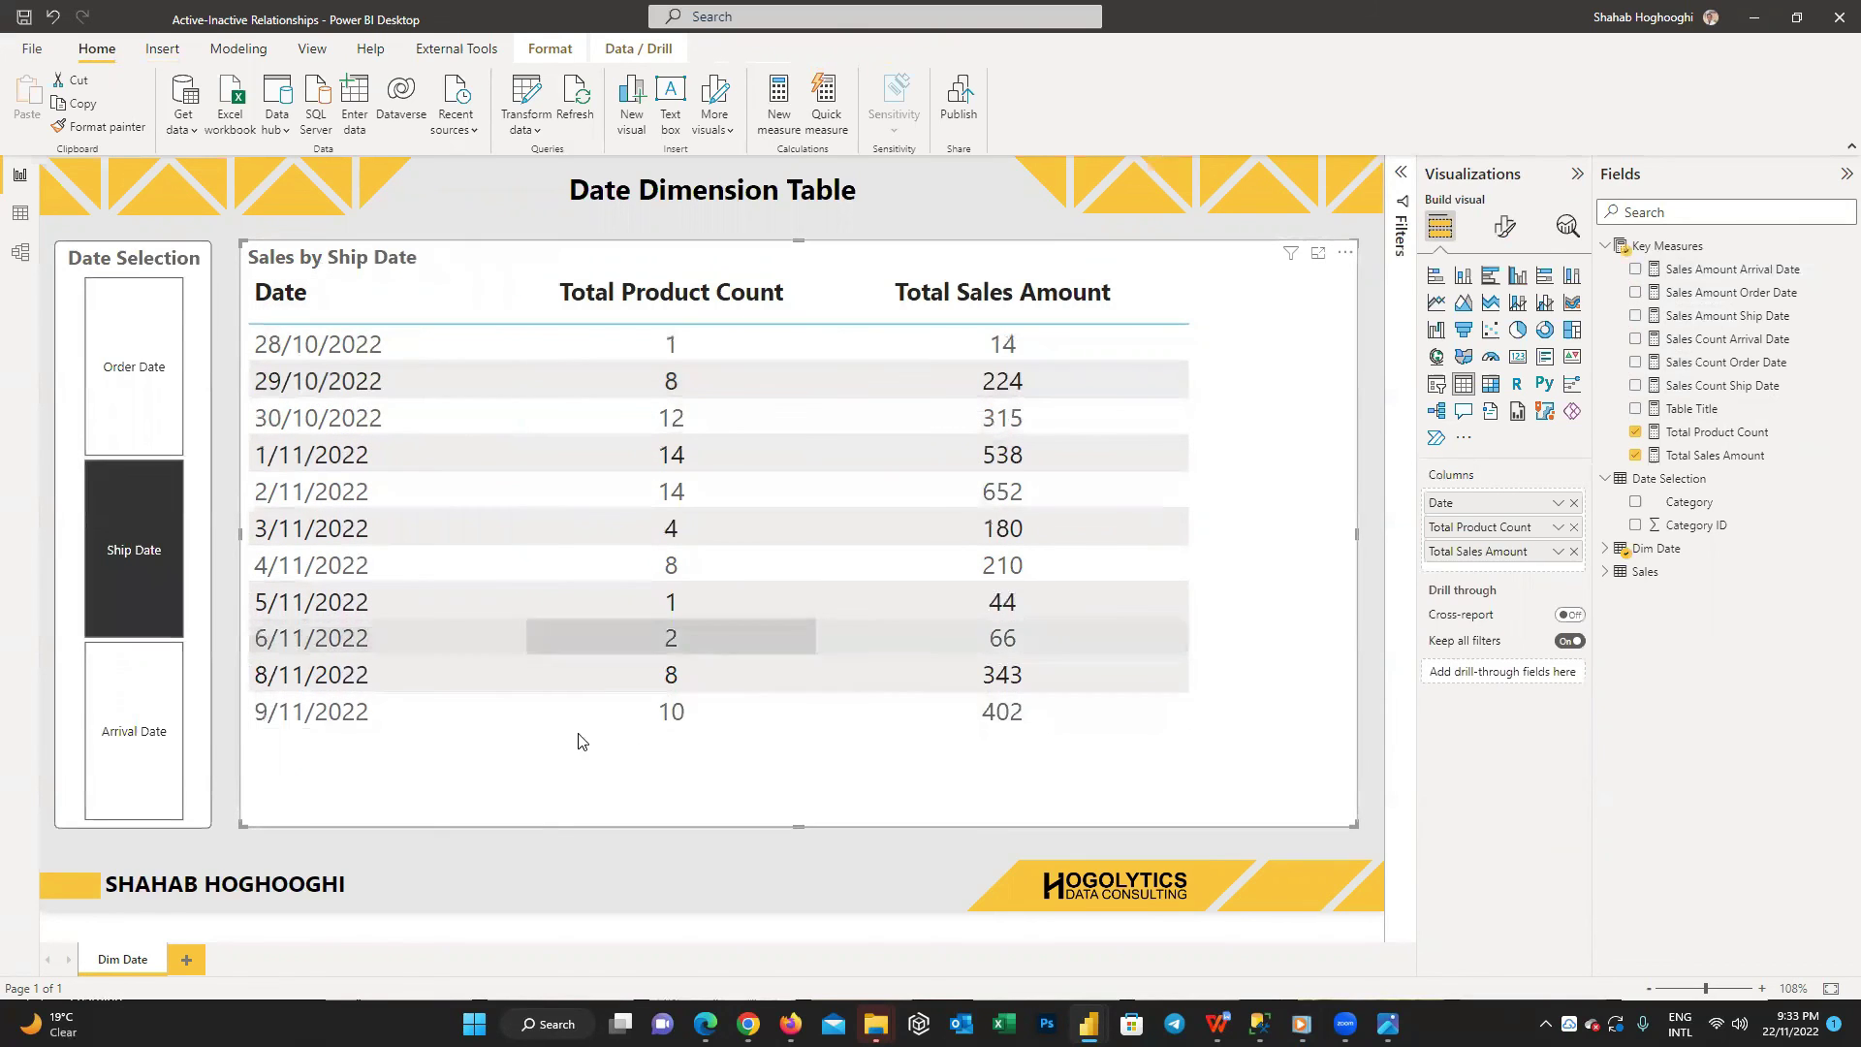
left_click(134, 710)
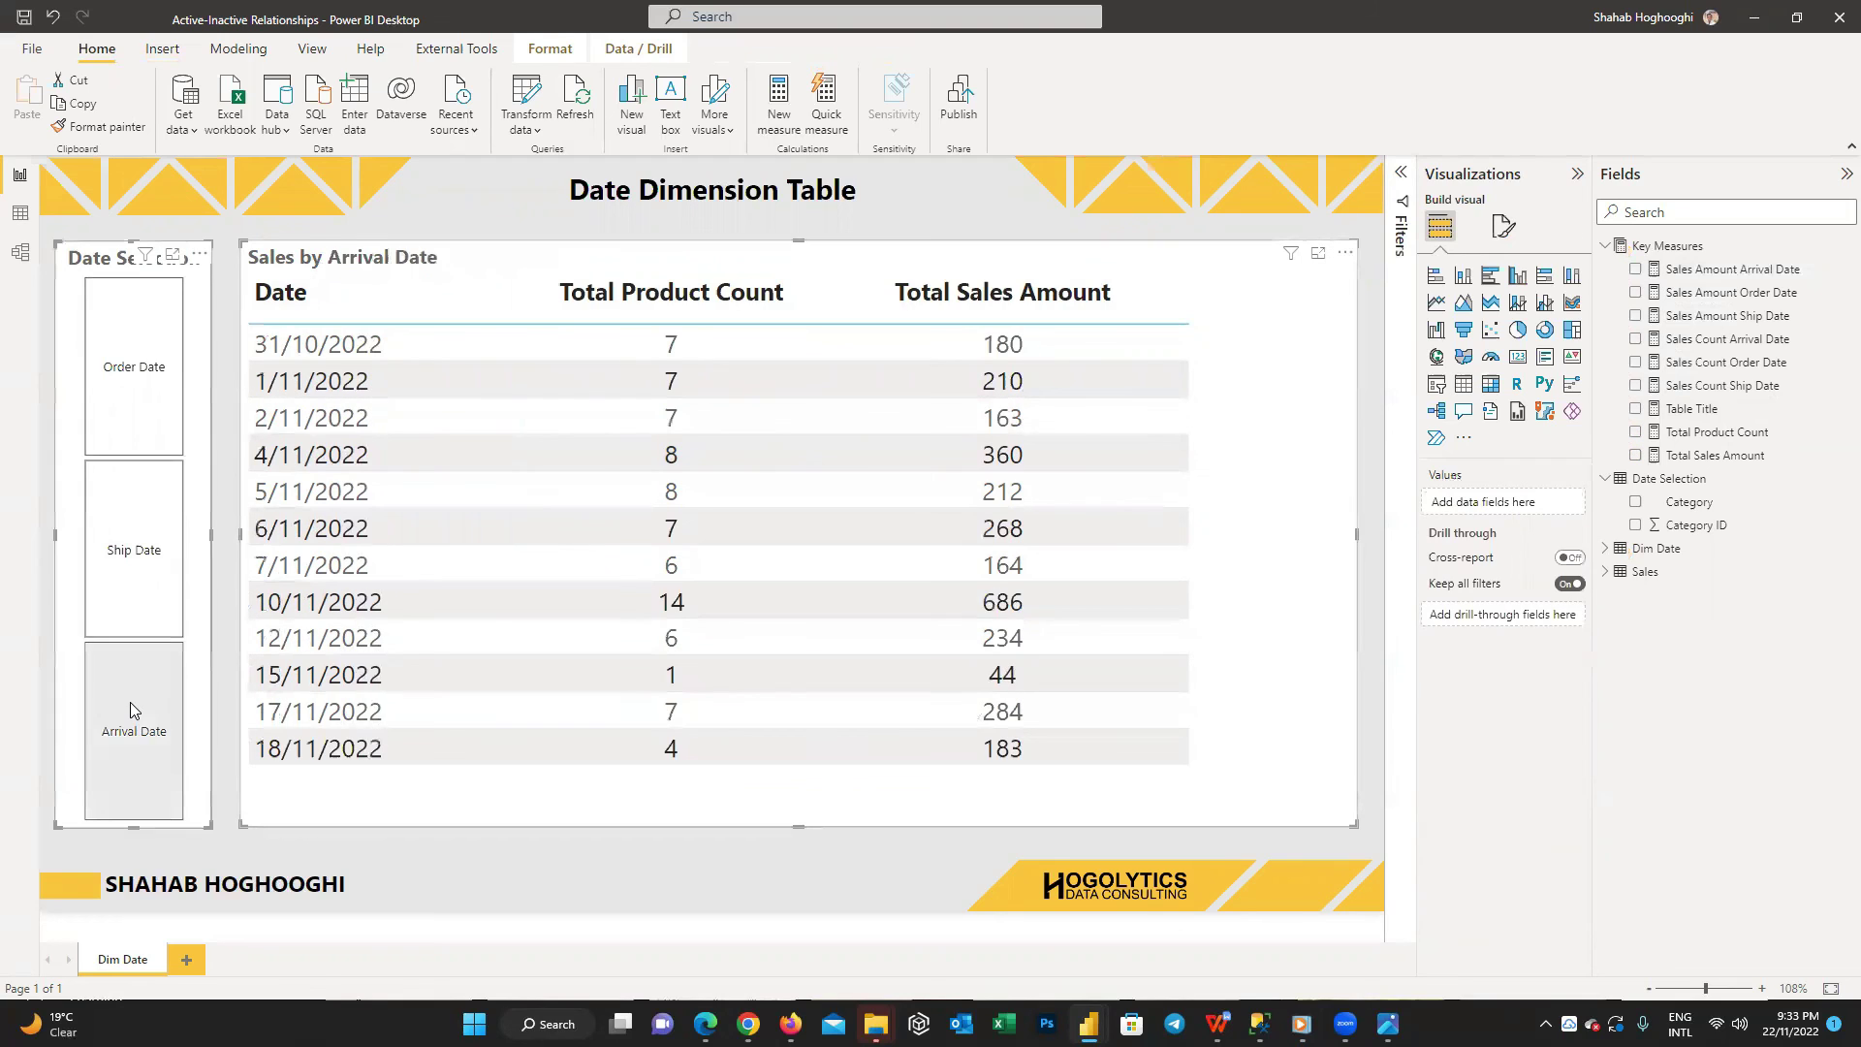